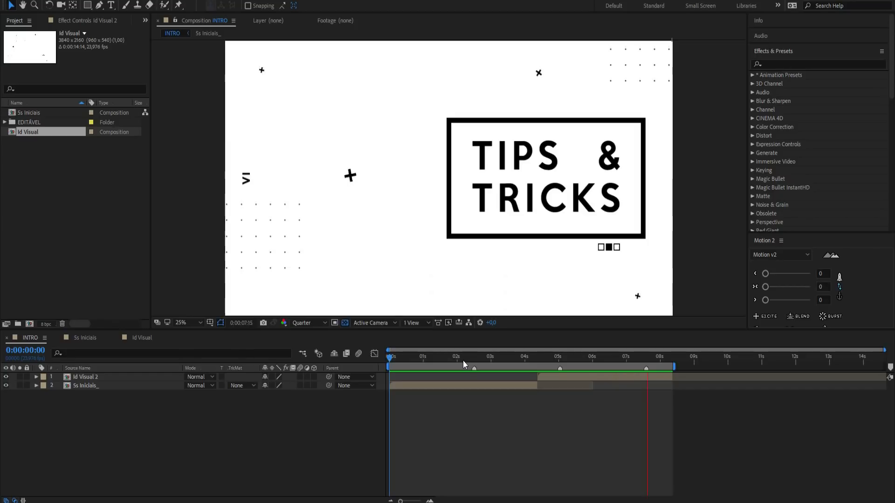
# Play and scrub through the INTRO composition to examine the animated crosses, bars, VP logo and TIPS & TRICKS title
pyautogui.moveTo(463, 361); pyautogui.dragTo(407, 371)
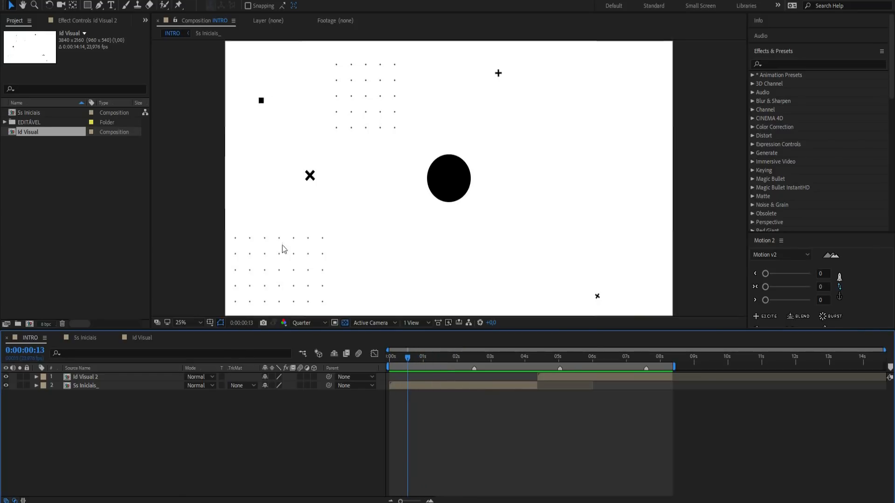
pyautogui.moveTo(409, 363); pyautogui.dragTo(467, 364)
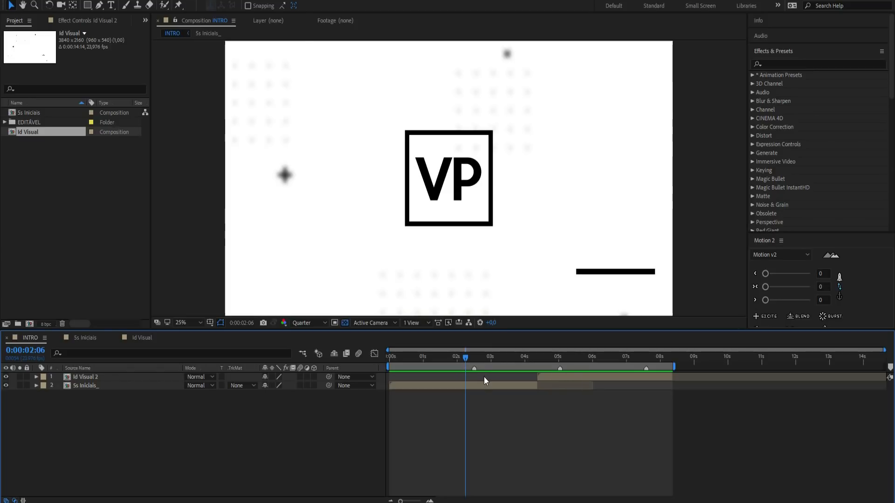
pyautogui.moveTo(466, 358); pyautogui.dragTo(384, 361)
pyautogui.press('space')
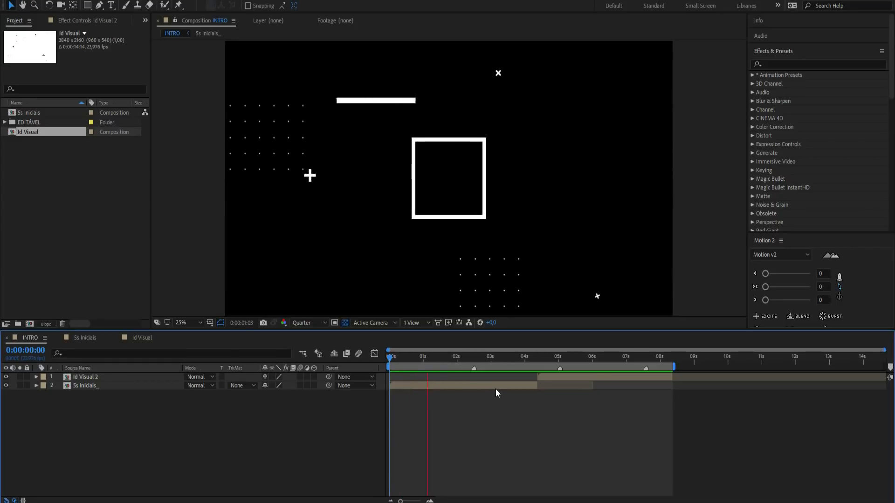
pyautogui.click(482, 357)
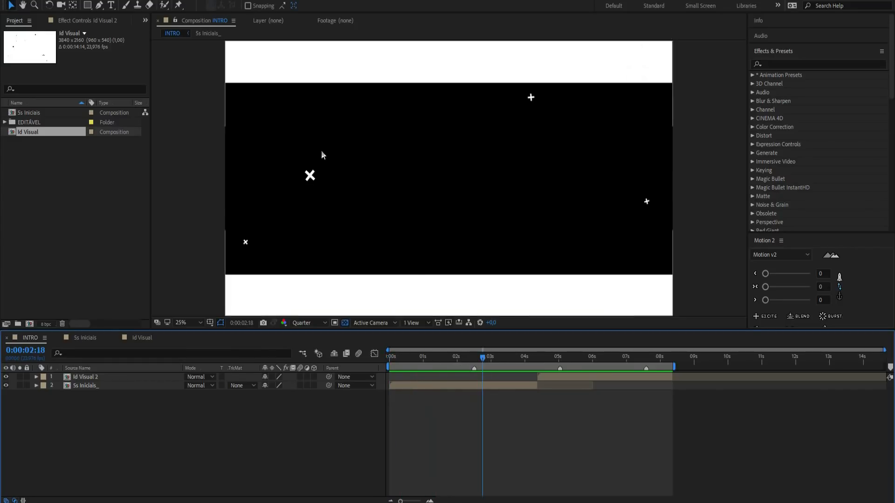
pyautogui.click(47, 167)
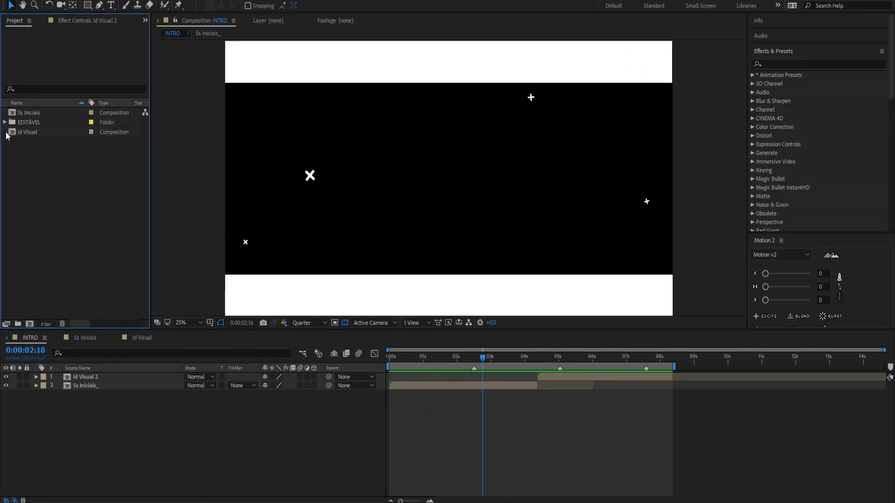
pyautogui.click(85, 338)
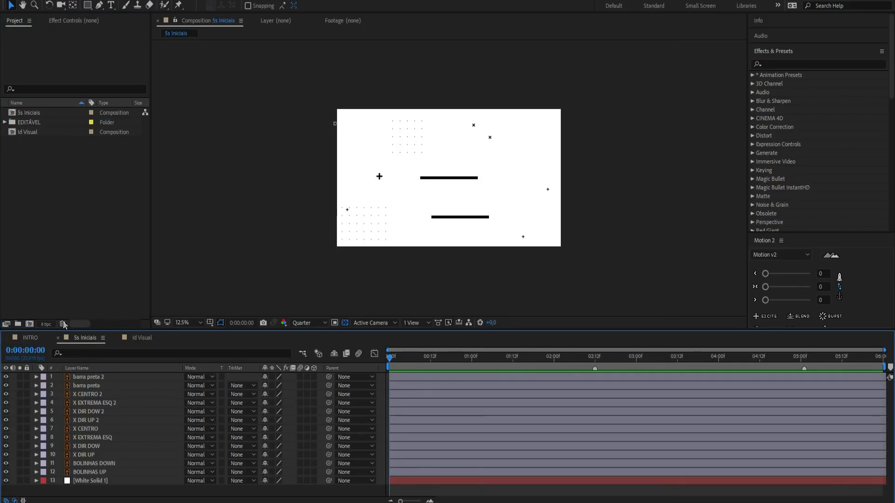
pyautogui.click(20, 342)
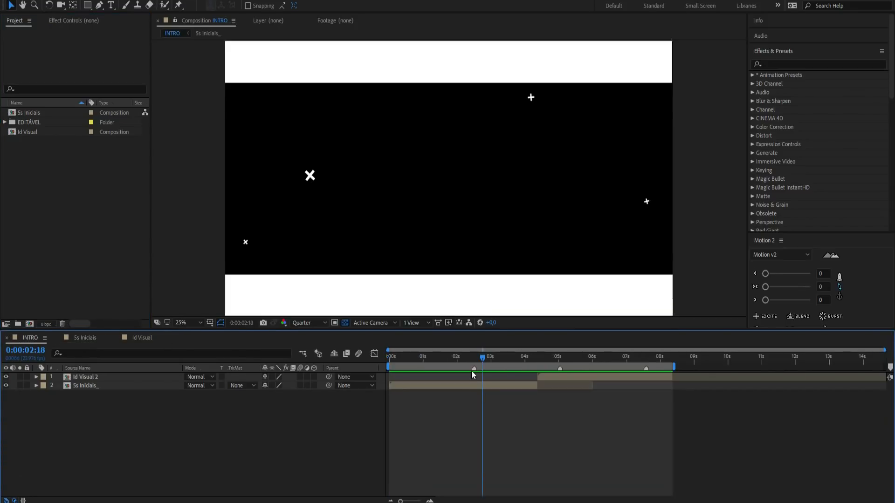
pyautogui.moveTo(473, 362); pyautogui.dragTo(582, 367)
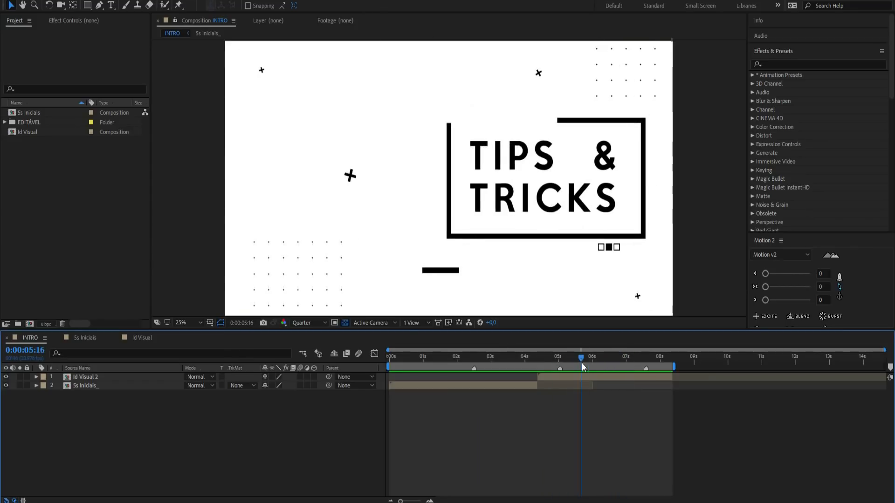
pyautogui.click(419, 355)
pyautogui.moveTo(418, 351); pyautogui.dragTo(413, 353)
# Open the 5s Iniciais composition and examine which crosses belong to layers X CENTRO 2, X EXTREMA ESQ 2 and X DIR DOW 2
pyautogui.click(88, 341)
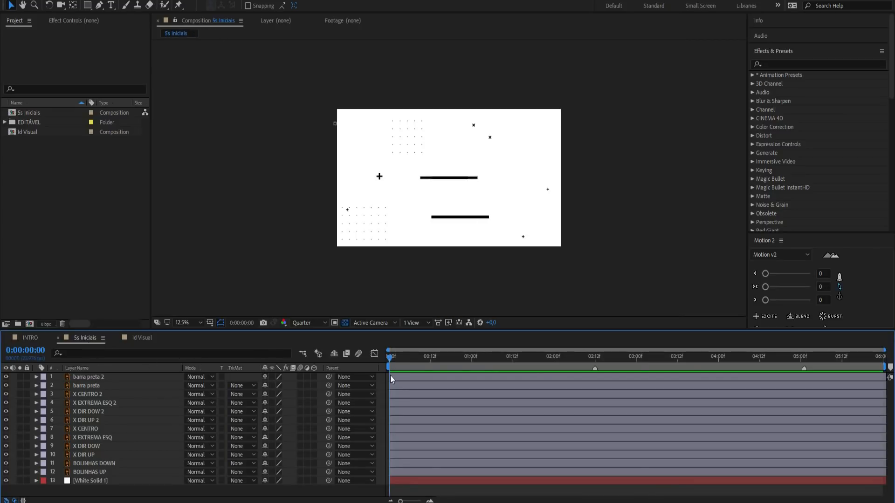
pyautogui.click(430, 355)
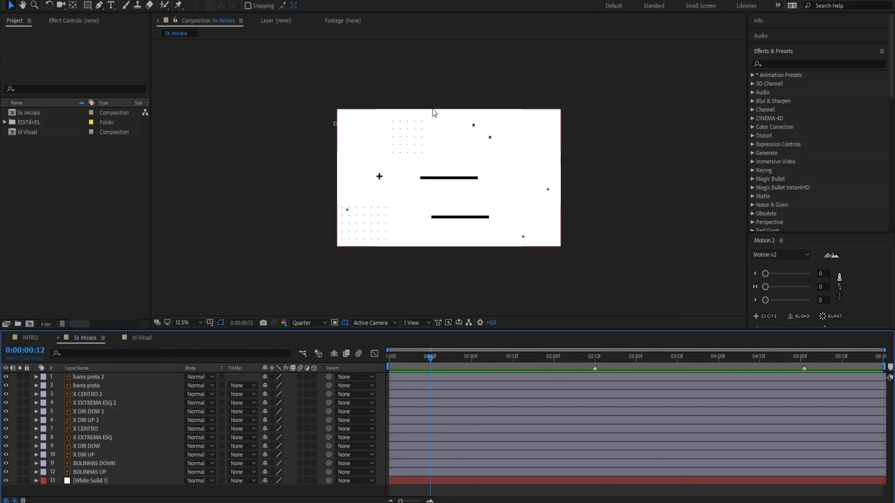
pyautogui.click(478, 365)
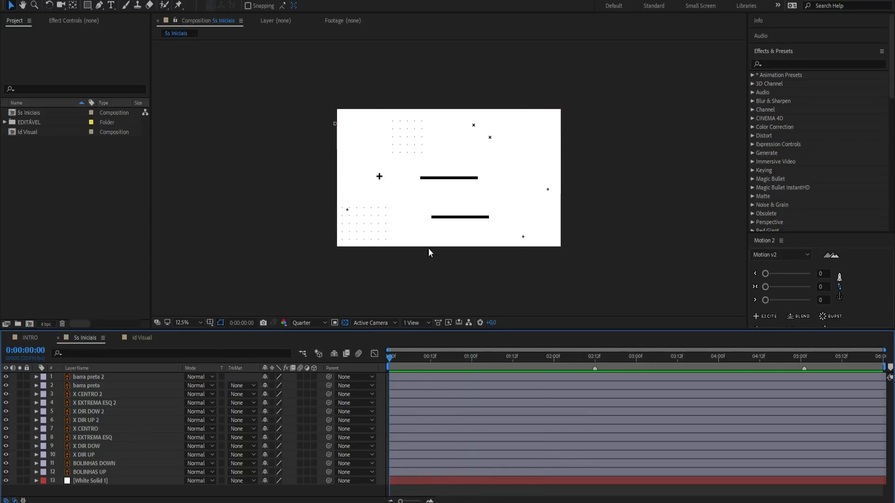
pyautogui.click(379, 180)
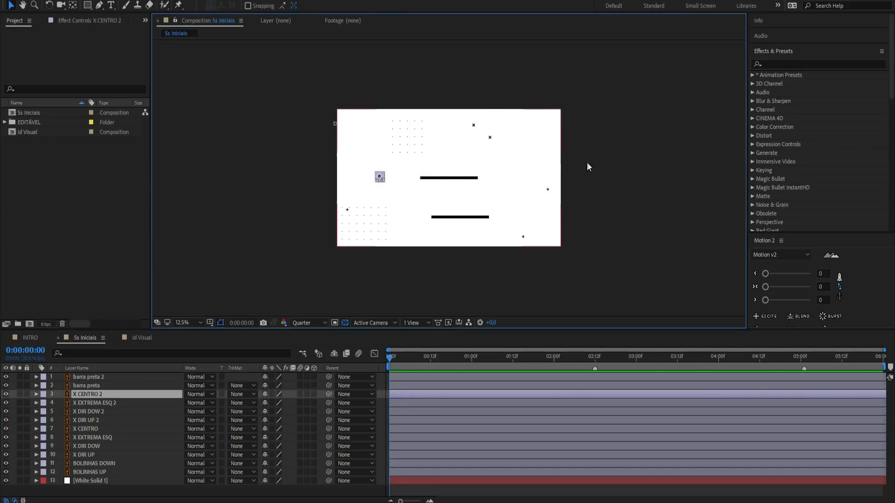
pyautogui.click(109, 404)
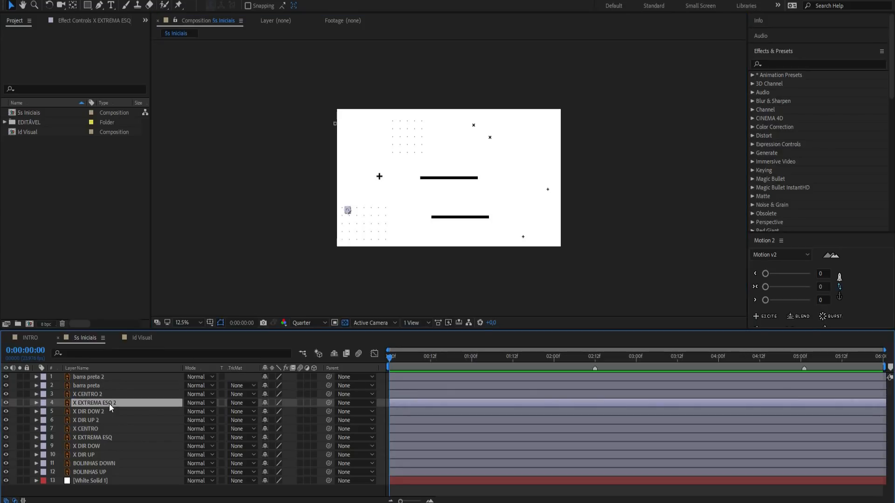
pyautogui.click(108, 411)
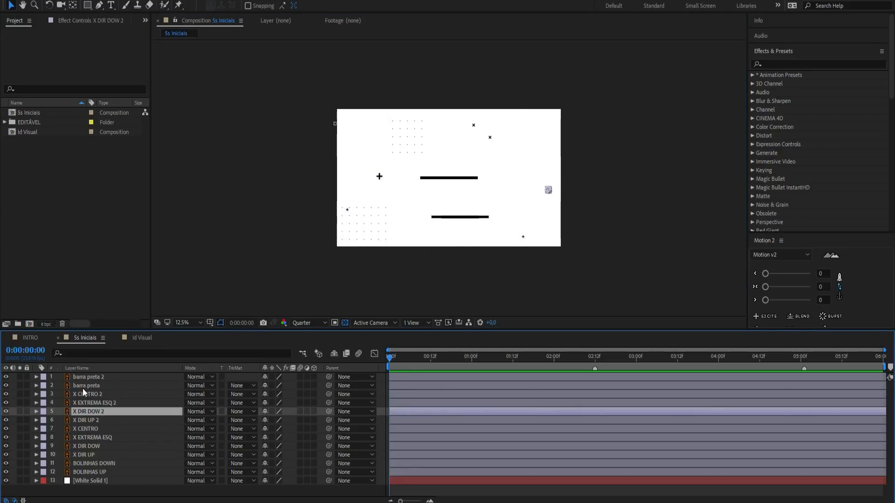
# Hide the X DIR DOW 2 layer, zooming the composition view to 25%
pyautogui.click(94, 392)
pyautogui.click(74, 412)
pyautogui.click(491, 139)
pyautogui.scroll(2, 494, 153)
pyautogui.scroll(-1, 493, 153)
pyautogui.click(90, 413)
# Move the X DIR UP 2 cross farther right and down, and shift the BOLINHAS DOWN dot grid toward the composition's bottom edge
pyautogui.click(91, 420)
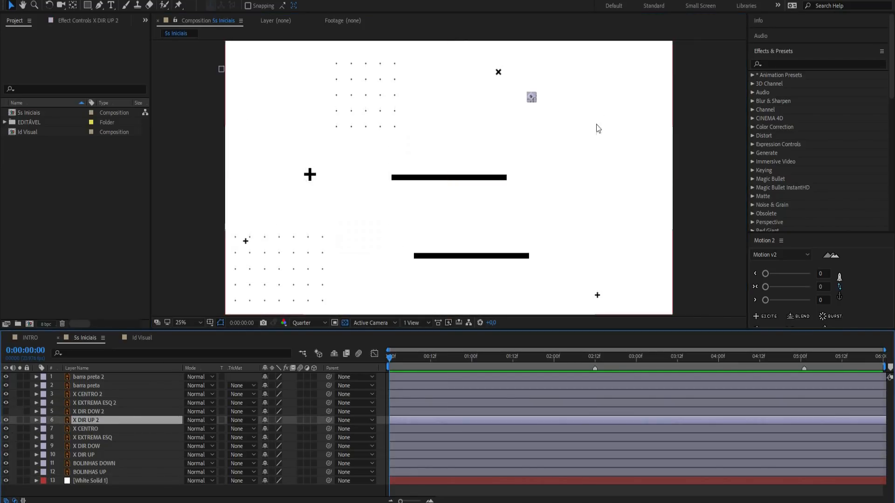
pyautogui.moveTo(598, 133); pyautogui.dragTo(591, 127)
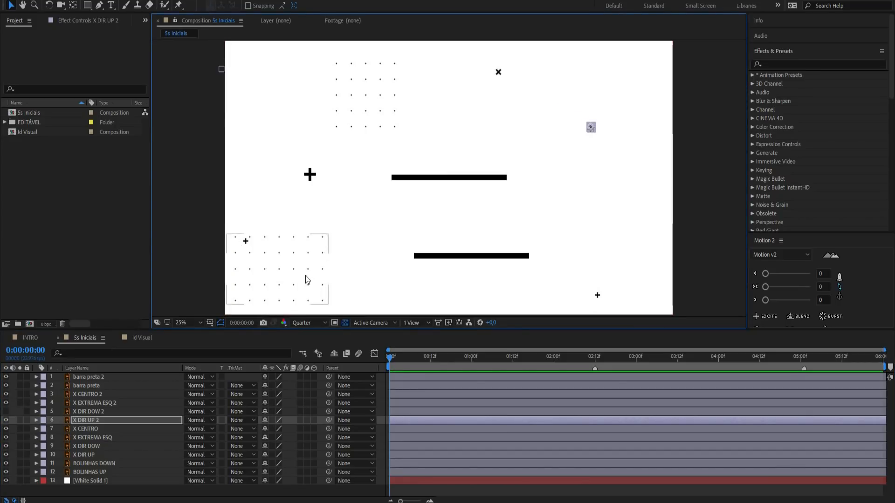
pyautogui.moveTo(308, 279); pyautogui.dragTo(336, 311)
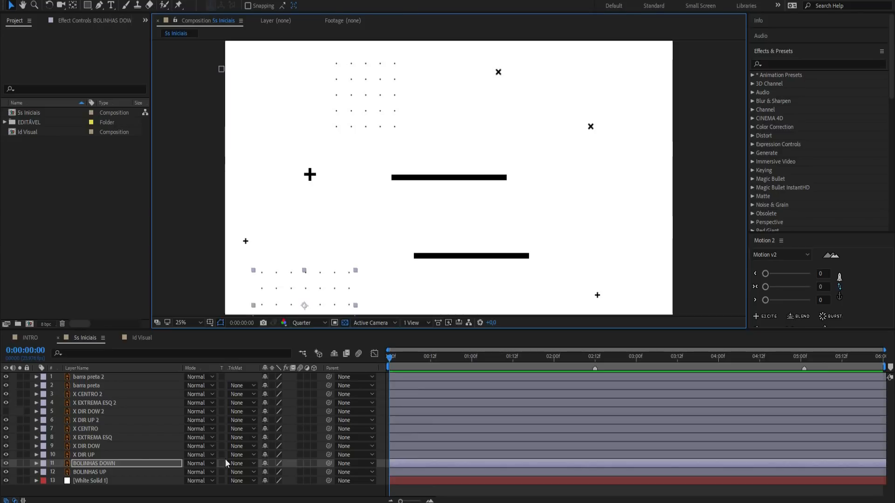
# Move the barra preta bar slightly lower and the barra preta 2 bar to the composition's upper left, overlapping the dot grid
pyautogui.click(106, 386)
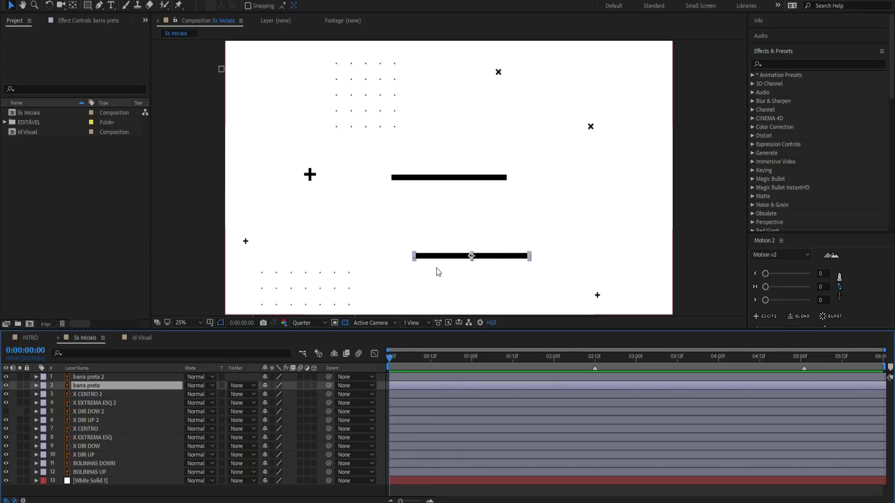
pyautogui.moveTo(439, 258); pyautogui.dragTo(450, 288)
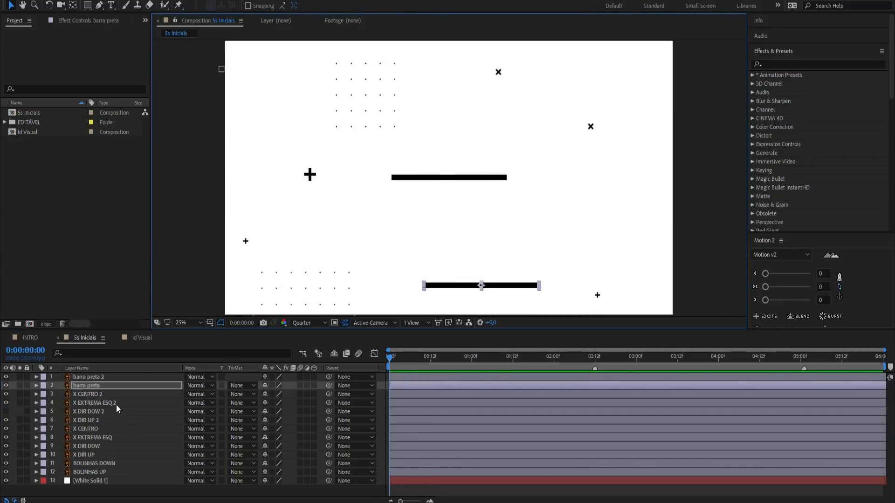
pyautogui.click(126, 377)
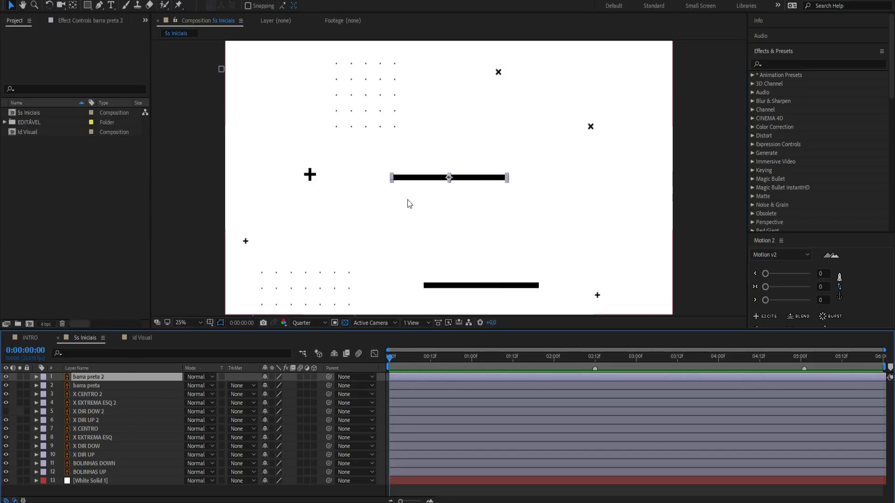
pyautogui.moveTo(422, 177); pyautogui.dragTo(291, 111)
pyautogui.moveTo(282, 105); pyautogui.dragTo(278, 97)
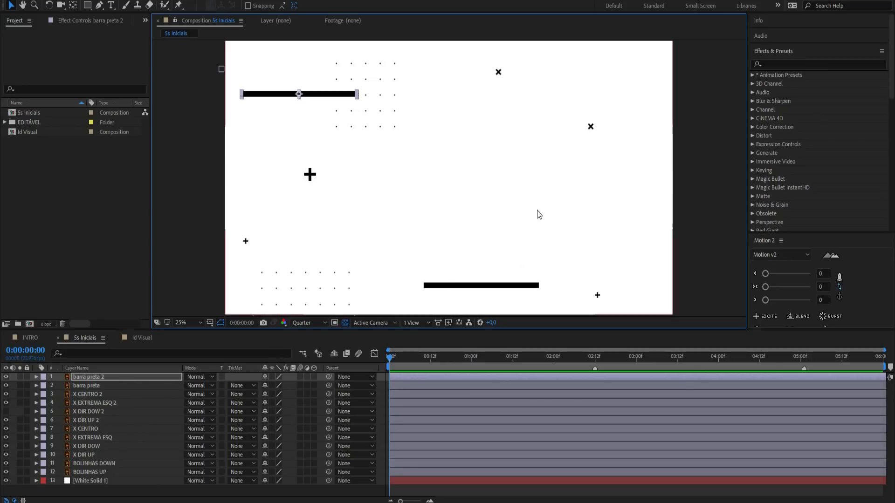
# Select all the visible X cross layers, leaving out X DIR DOW 2, and reveal their Rotation property
pyautogui.click(99, 395)
pyautogui.keyDown('ctrl'); pyautogui.click(88, 404); pyautogui.keyUp('ctrl')
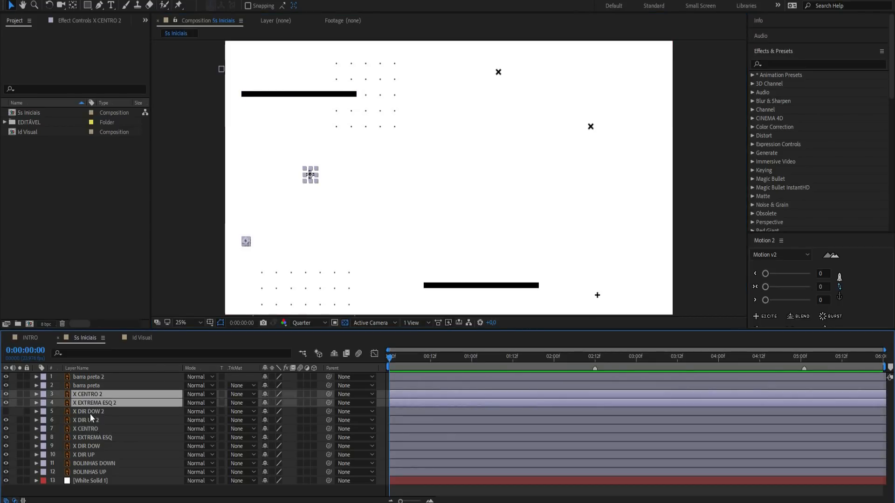
pyautogui.keyDown('ctrl'); pyautogui.click(90, 420); pyautogui.keyUp('ctrl')
pyautogui.keyDown('ctrl'); pyautogui.click(92, 429); pyautogui.keyUp('ctrl')
pyautogui.keyDown('ctrl'); pyautogui.click(89, 438); pyautogui.keyUp('ctrl')
pyautogui.keyDown('ctrl'); pyautogui.click(88, 446); pyautogui.keyUp('ctrl')
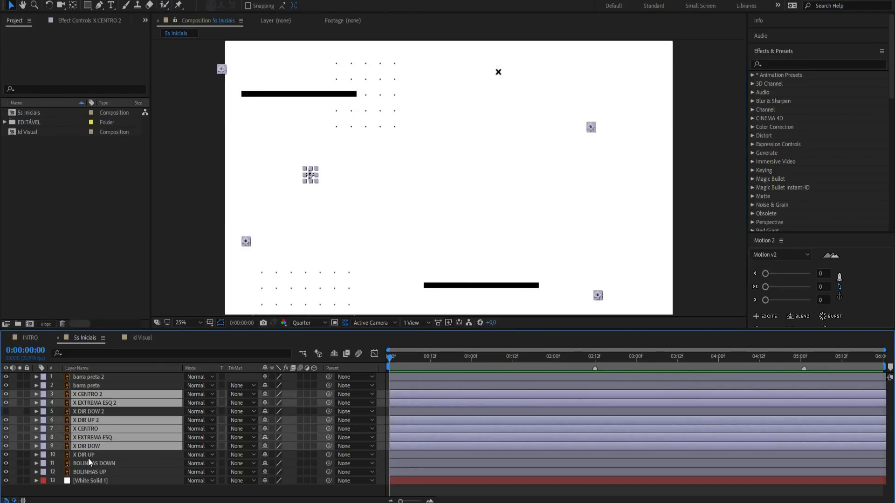
pyautogui.keyDown('ctrl'); pyautogui.click(88, 456); pyautogui.keyUp('ctrl')
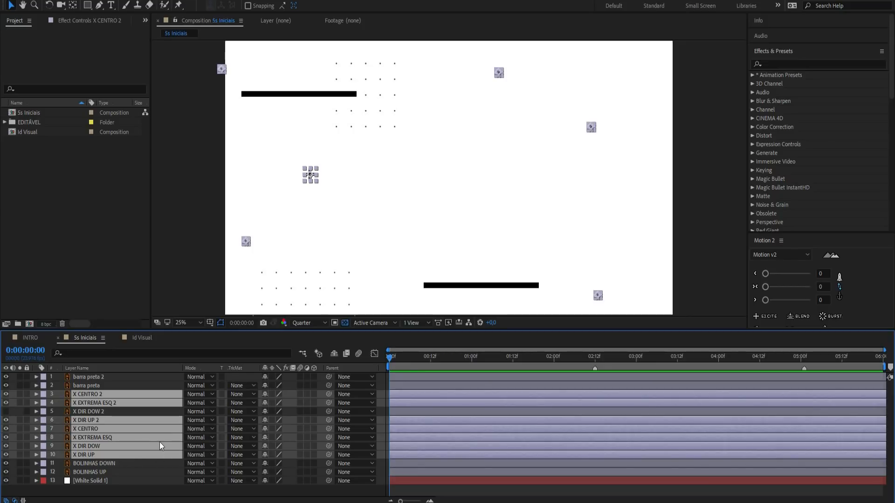
pyautogui.press('r')
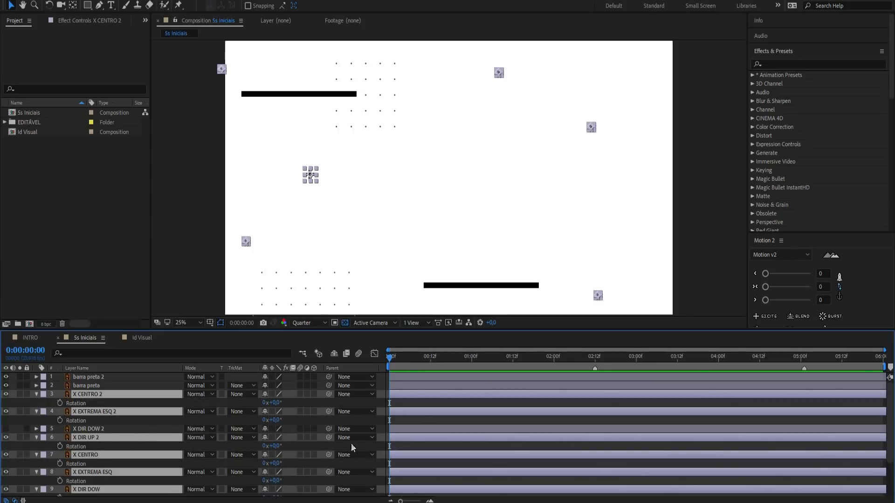
# Add the expression time*60 to the Rotation of the X CENTRO 2 layer
pyautogui.click(412, 402)
pyautogui.click(404, 395)
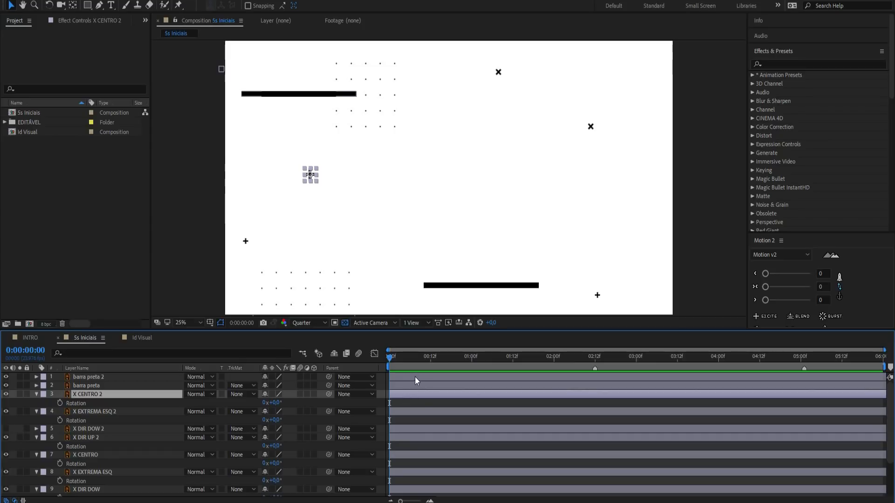
pyautogui.click(43, 404)
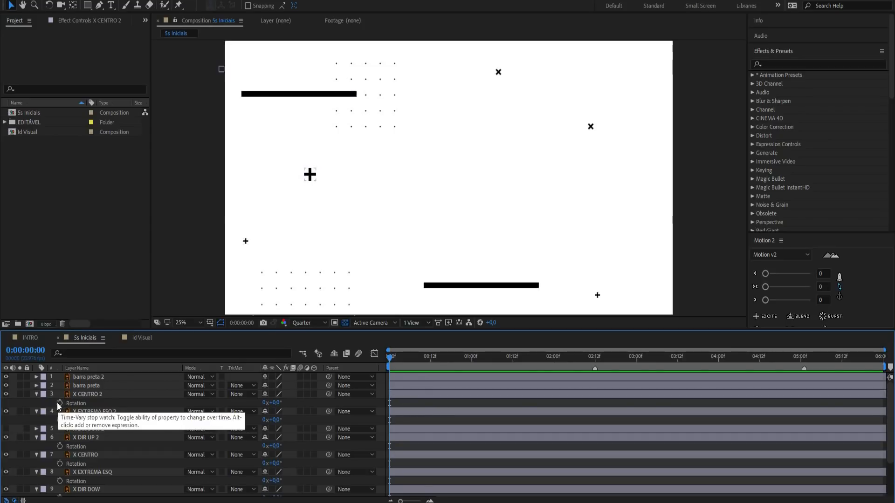
pyautogui.keyDown('alt'); pyautogui.click(61, 403); pyautogui.keyUp('alt')
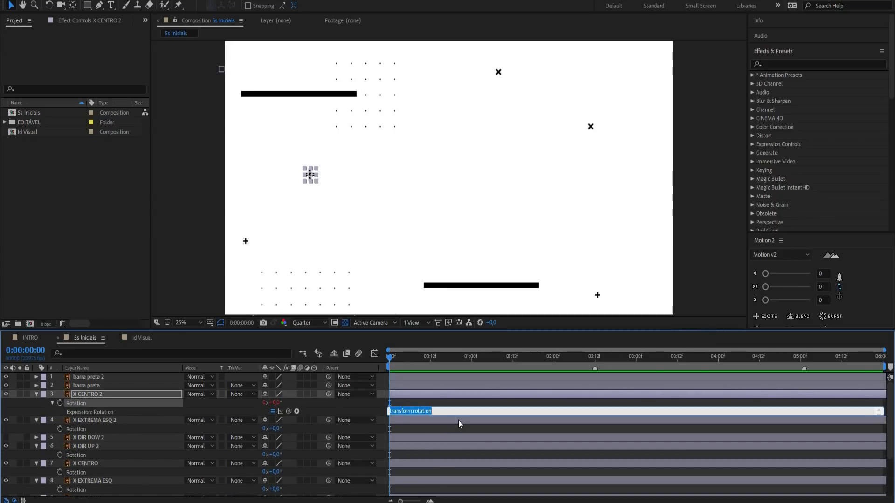
pyautogui.write('time*')
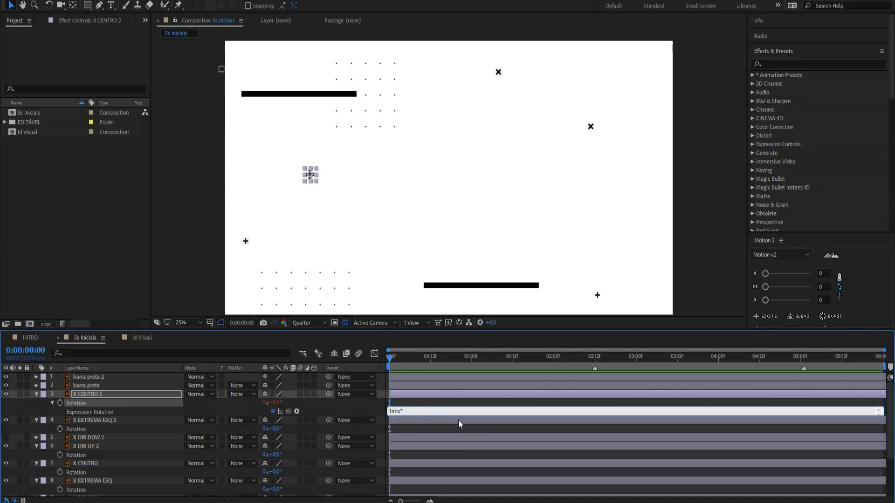
pyautogui.write('60')
pyautogui.press('KP_Enter')
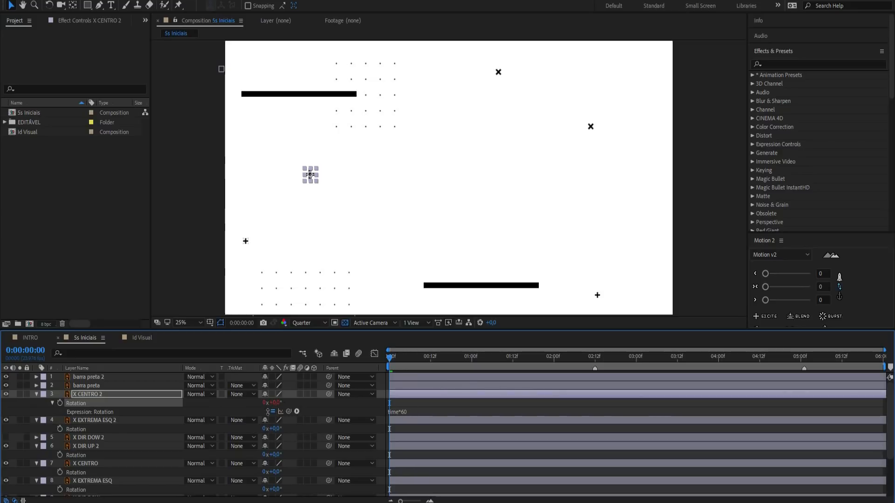
# Preview the composition from the first frame to check the rotation of the X CENTRO 2 cross
pyautogui.click(425, 405)
pyautogui.press('space')
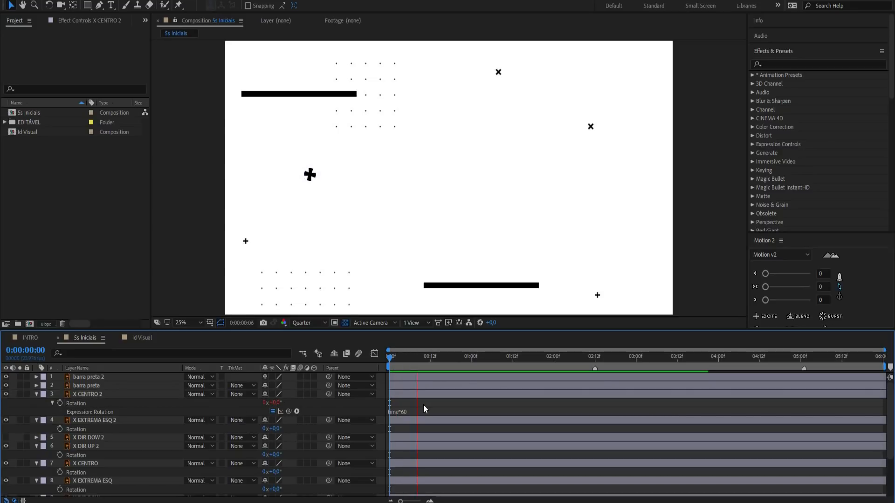
pyautogui.moveTo(419, 355); pyautogui.dragTo(387, 356)
pyautogui.press('space')
pyautogui.press('space')
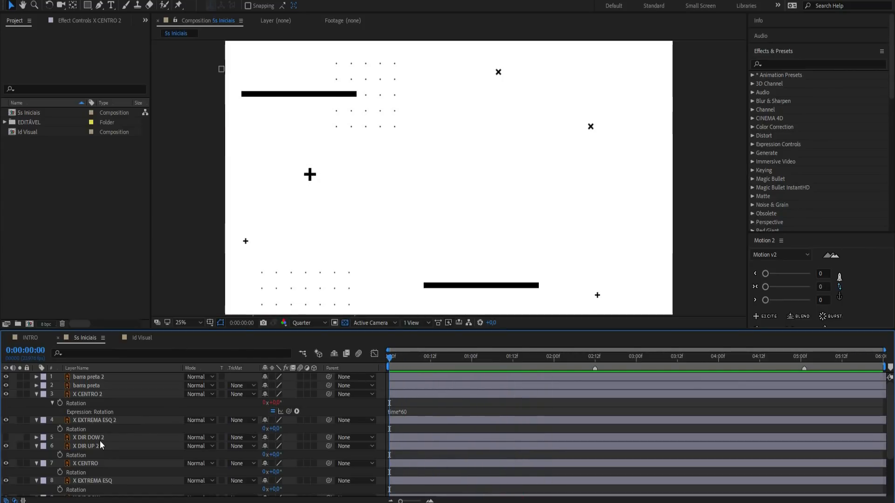
# Delete the duplicate X CENTRO layer and preview the remaining central cross's rotation
pyautogui.click(100, 411)
pyautogui.click(74, 465)
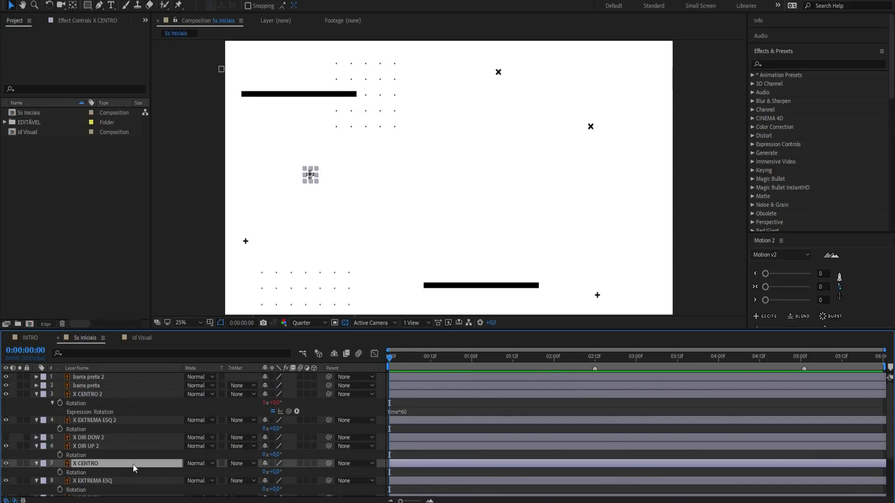
pyautogui.press('Delete')
pyautogui.scroll(-1, 122, 459)
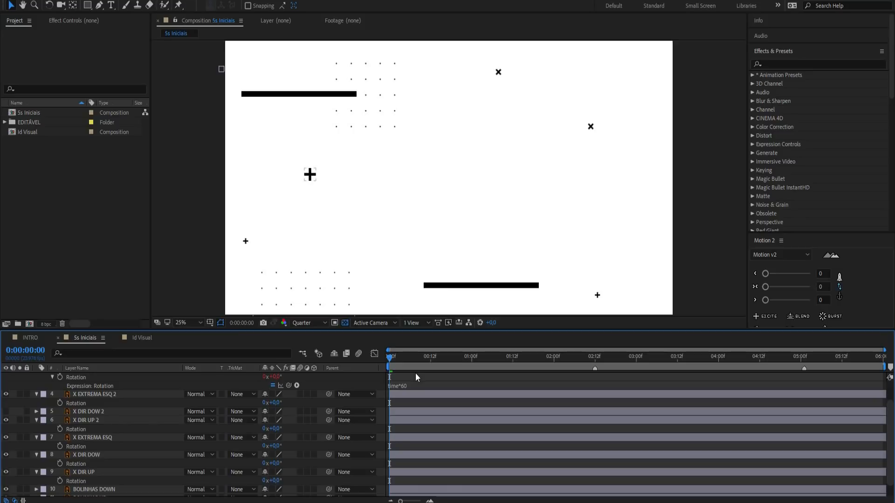
pyautogui.press('space')
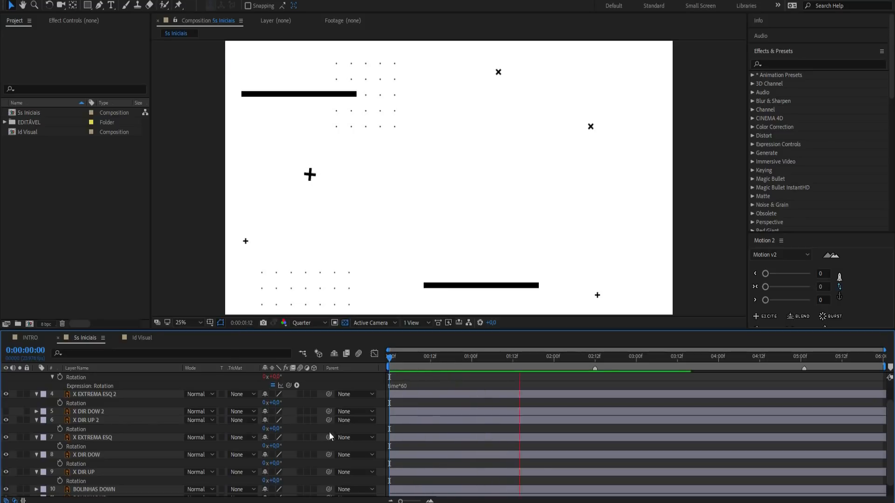
# Change the X CENTRO 2 rotation expression to time*120 and preview the faster spin
pyautogui.click(404, 359)
pyautogui.click(412, 387)
pyautogui.click(412, 386)
pyautogui.write('120')
pyautogui.press('KP_Enter')
pyautogui.press('space')
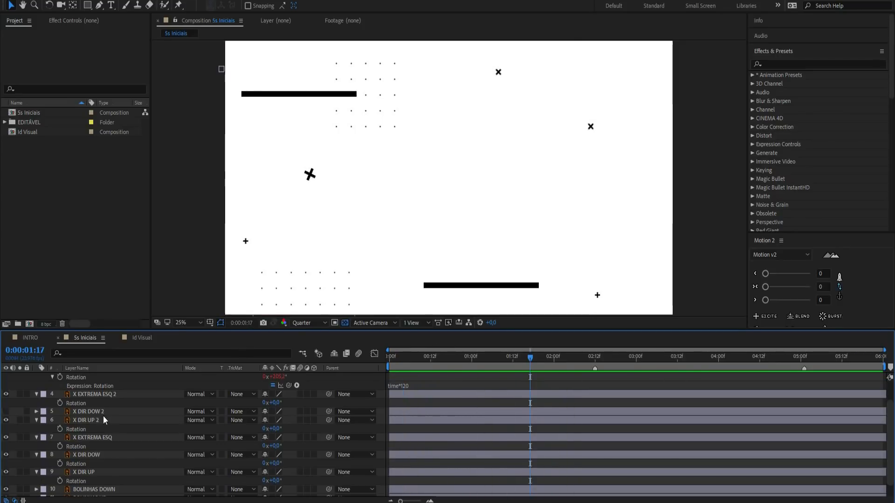
# Add the expression time*-80 to the Rotation of X EXTREMA ESQ 2 and preview it
pyautogui.click(115, 394)
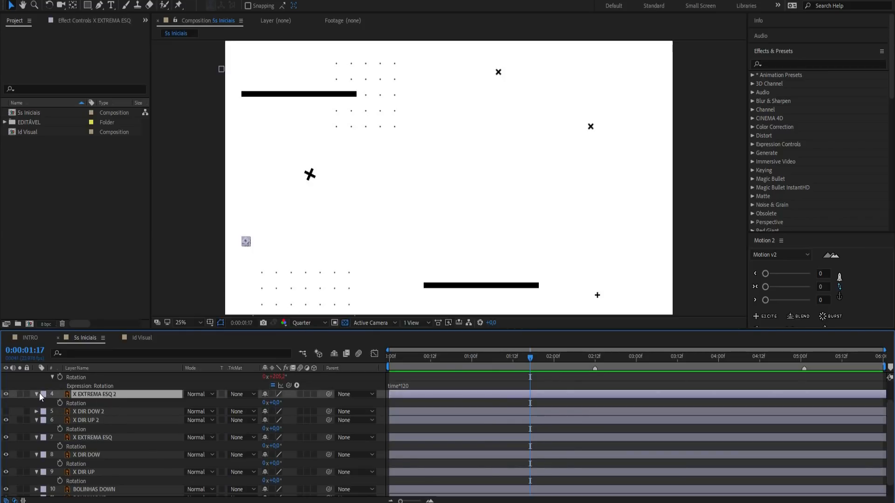
pyautogui.keyDown('alt'); pyautogui.click(60, 402); pyautogui.keyUp('alt')
pyautogui.write('time*-80')
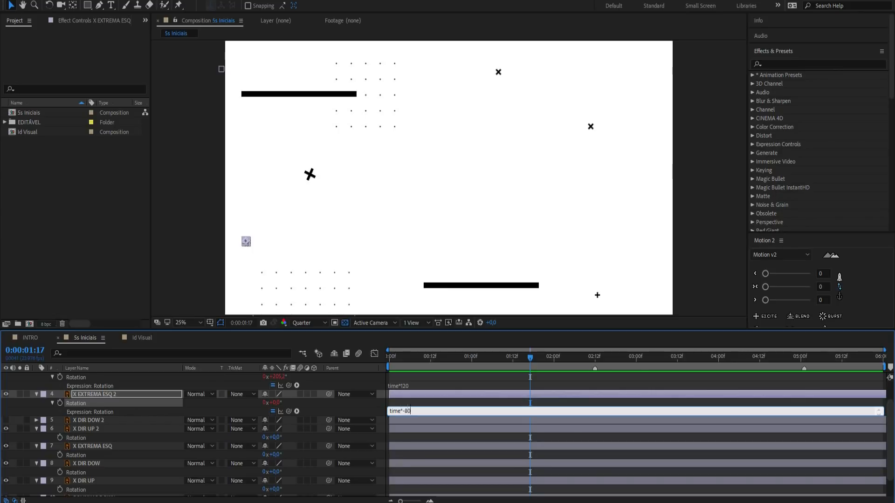
pyautogui.press('KP_Enter')
pyautogui.press('space')
pyautogui.click(564, 359)
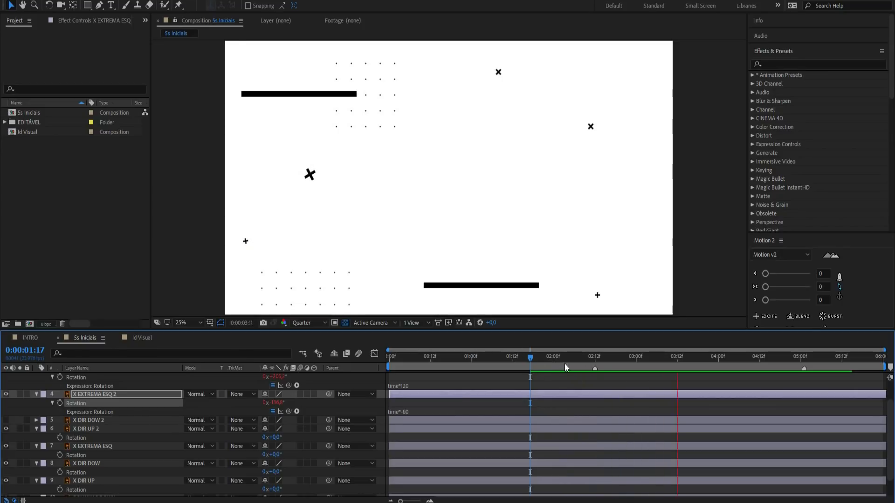
# Add the expression time*150 to the Rotation of X DIR UP 2 and preview it
pyautogui.click(96, 430)
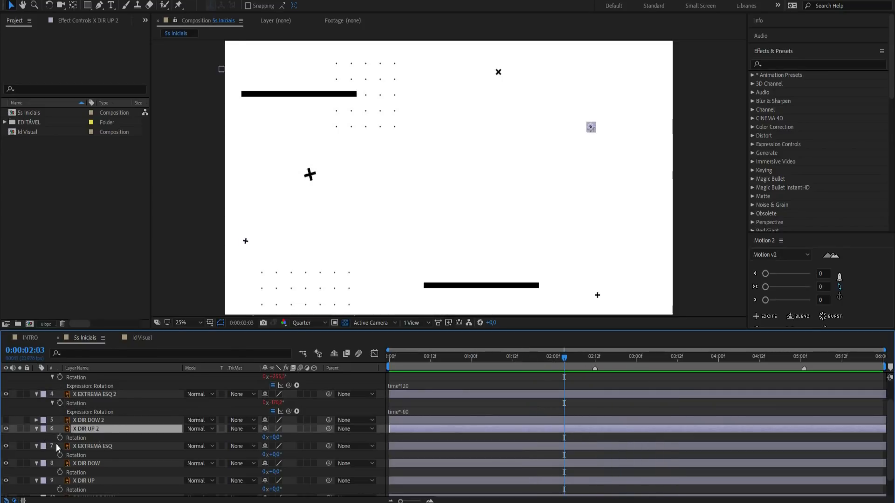
pyautogui.keyDown('alt'); pyautogui.click(60, 437); pyautogui.keyUp('alt')
pyautogui.write('time*')
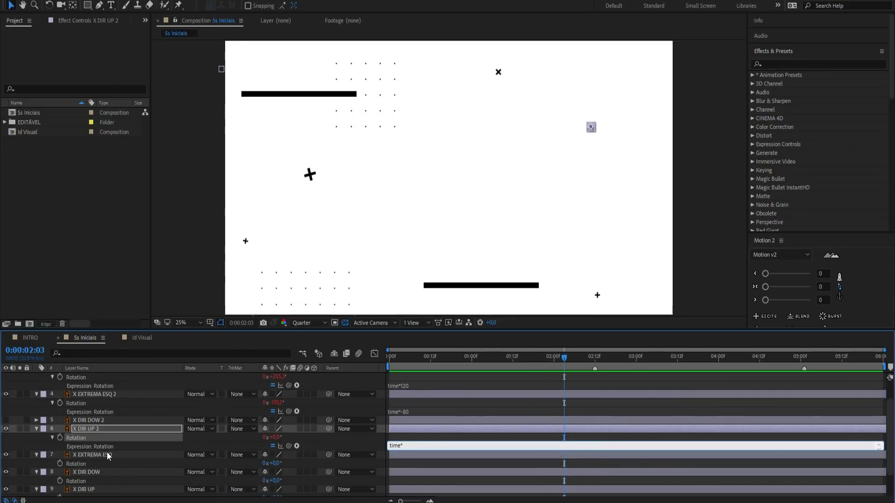
pyautogui.write('150')
pyautogui.press('KP_Enter')
pyautogui.press('space')
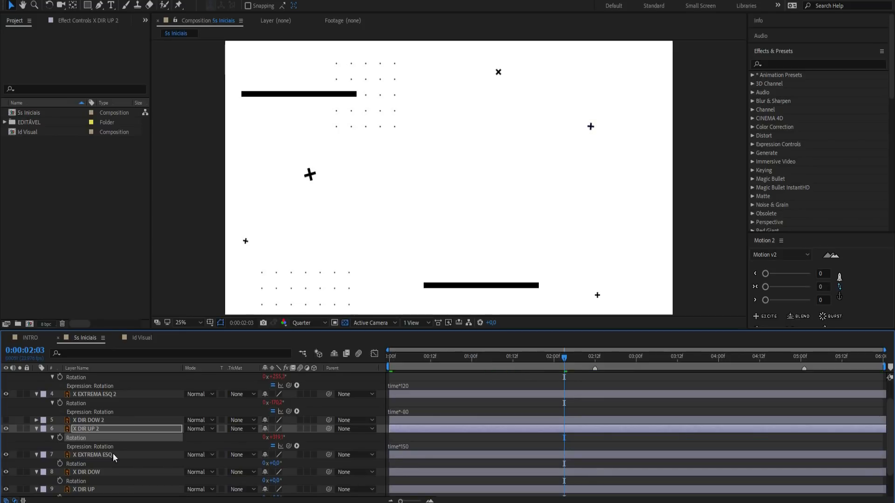
pyautogui.moveTo(503, 355); pyautogui.dragTo(421, 382)
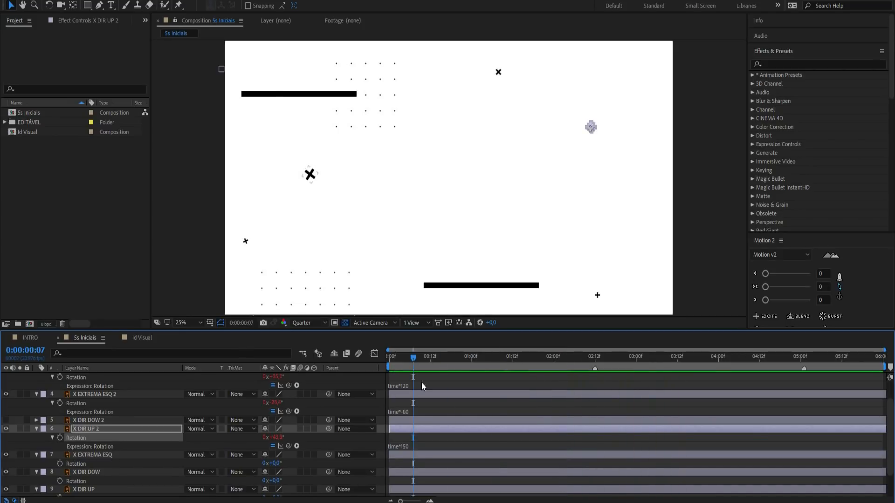
# Delete the duplicate X EXTREMA ESQ layer and add the expression time*100 to the Rotation of X DIR DOW
pyautogui.click(106, 456)
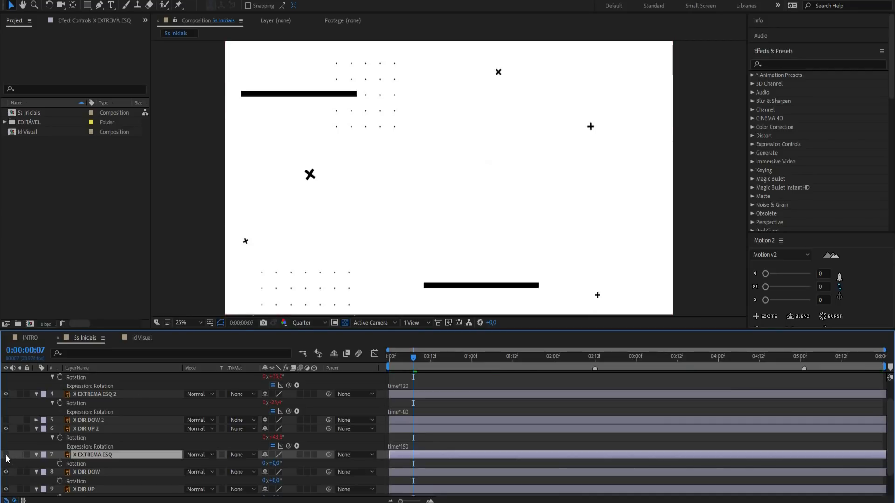
pyautogui.press('Delete')
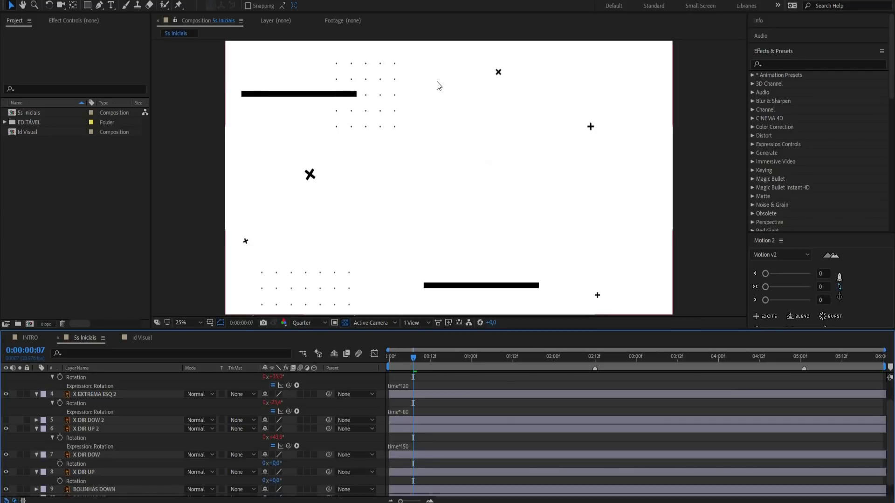
pyautogui.click(83, 459)
pyautogui.scroll(2, 571, 286)
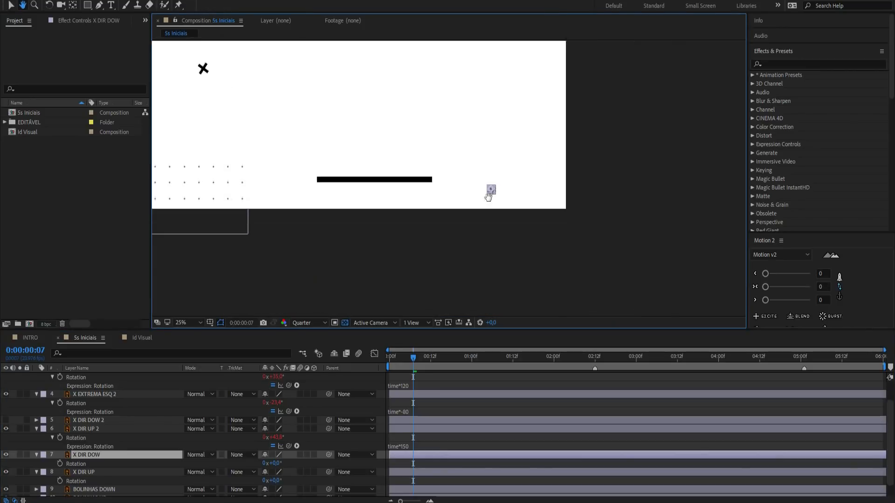
pyautogui.scroll(2, 544, 223)
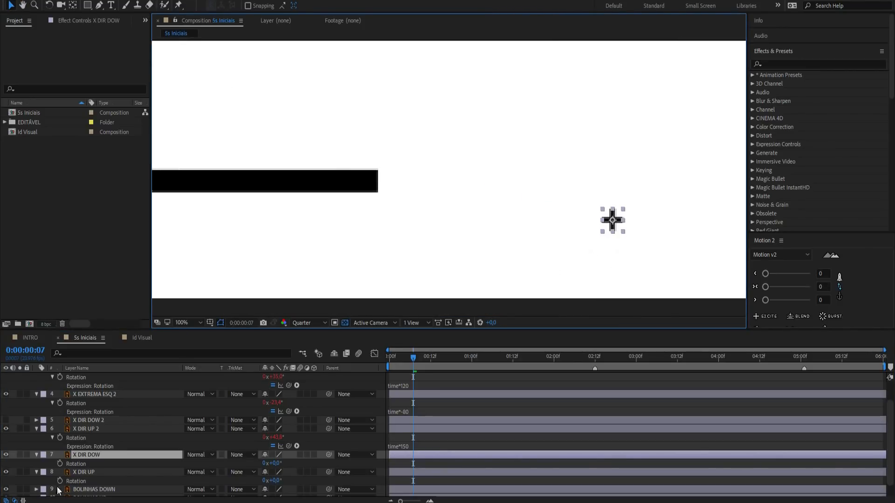
pyautogui.click(98, 455)
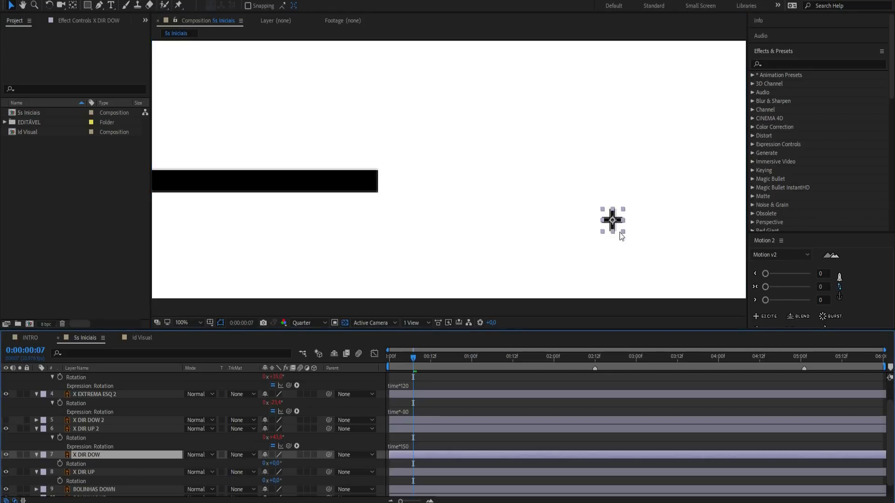
pyautogui.keyDown('alt'); pyautogui.click(59, 464); pyautogui.keyUp('alt')
pyautogui.write('time*100')
pyautogui.press('KP_Enter')
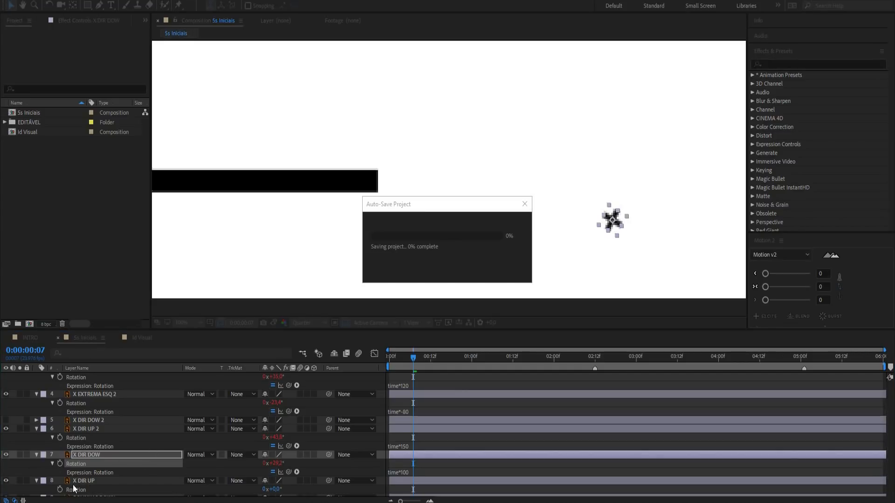
# Add the expression time*-90 to the Rotation of the X DIR UP layer
pyautogui.keyDown('alt'); pyautogui.click(61, 489); pyautogui.keyUp('alt')
pyautogui.write('time')
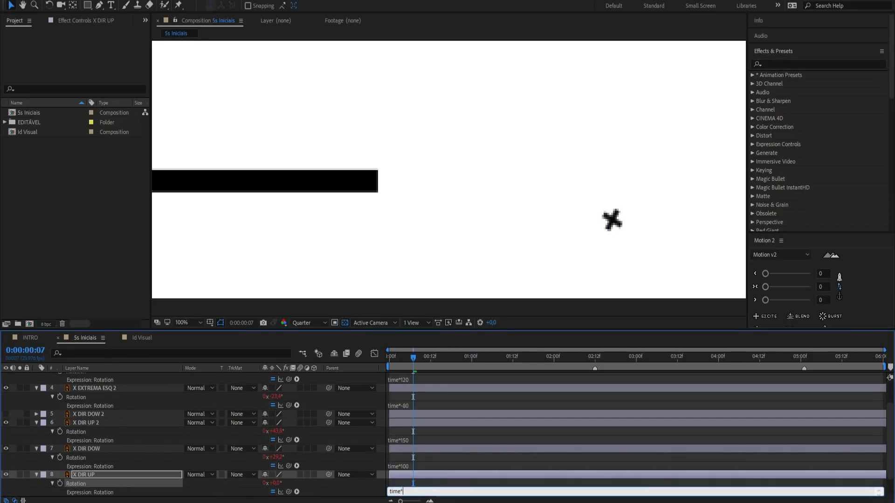
pyautogui.write('*-90')
pyautogui.press('KP_Enter')
# Preview the composition from the first frame to check the rotation of all the crosses
pyautogui.scroll(2, 466, 449)
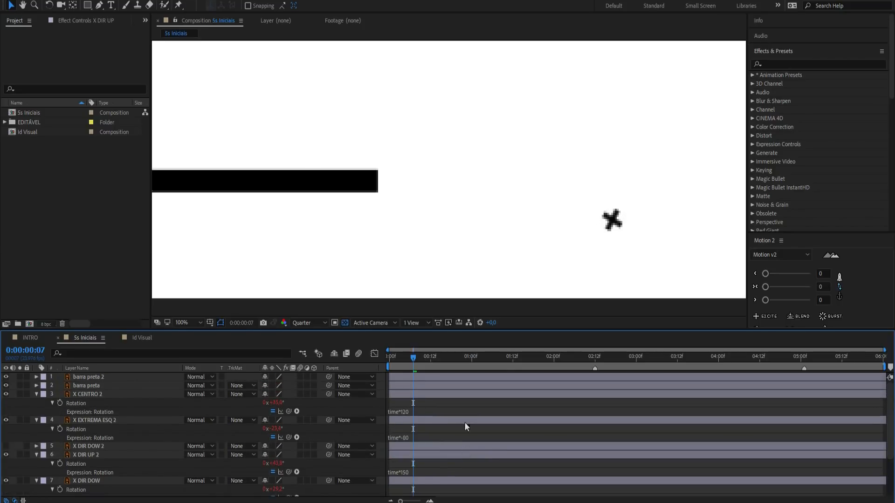
pyautogui.scroll(-6, 438, 192)
pyautogui.click(428, 400)
pyautogui.press('Home')
pyautogui.press('space')
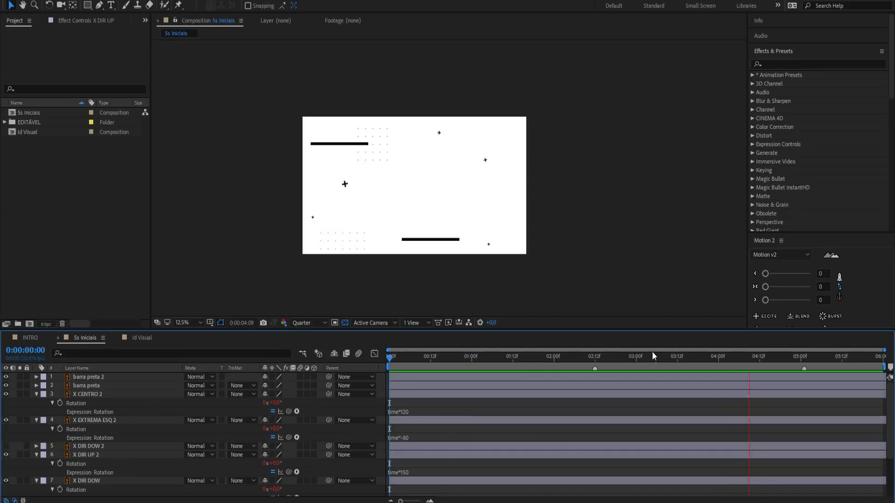
pyautogui.press('space')
# Trim the BOLINHAS DOWN and BOLINHAS UP dot grid layers so that both end at 0:00:01:00
pyautogui.click(339, 243)
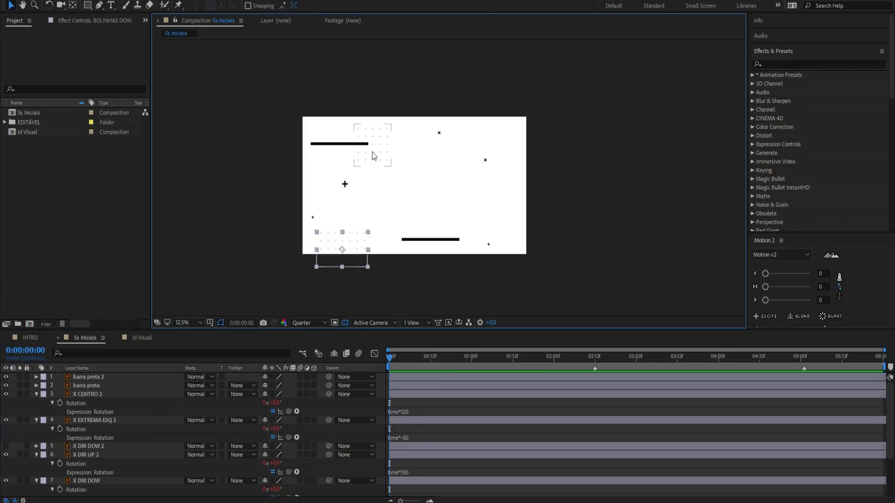
pyautogui.click(384, 143)
pyautogui.click(353, 239)
pyautogui.scroll(-3, 429, 421)
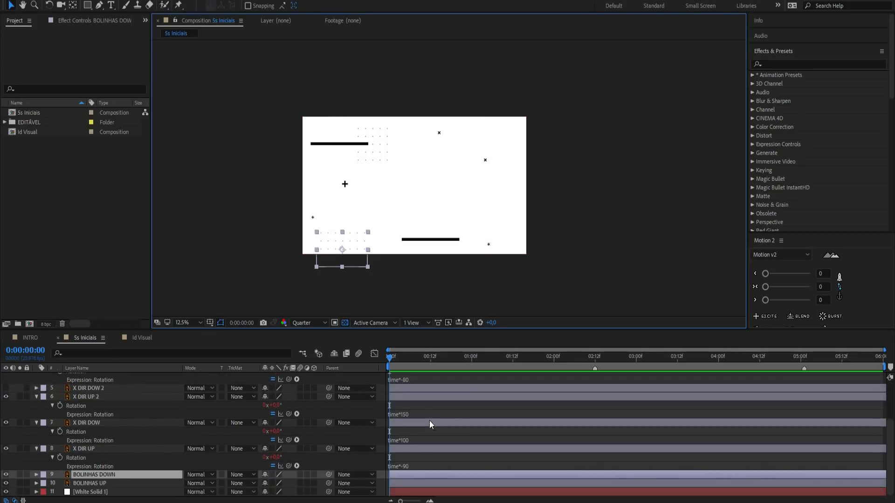
pyautogui.moveTo(430, 358); pyautogui.dragTo(383, 362)
pyautogui.keyDown('shift'); pyautogui.click(99, 485); pyautogui.keyUp('shift')
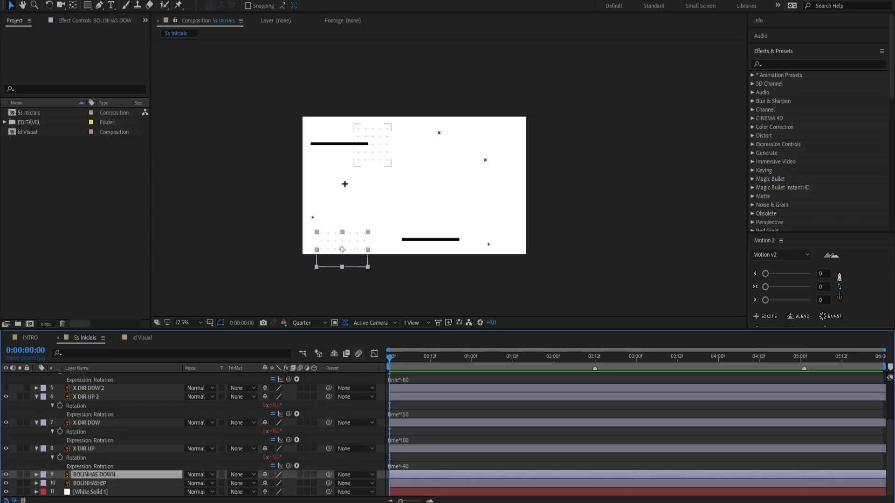
pyautogui.moveTo(396, 357); pyautogui.dragTo(472, 360)
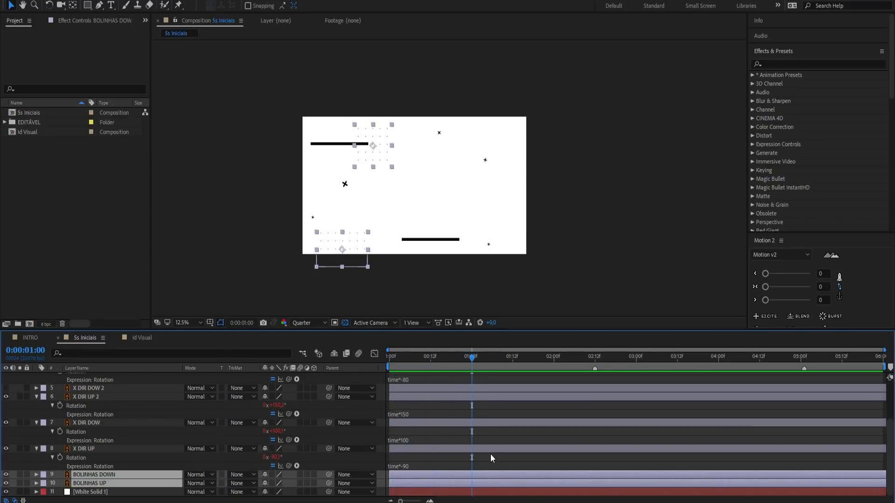
pyautogui.hotkey('alt', ']')
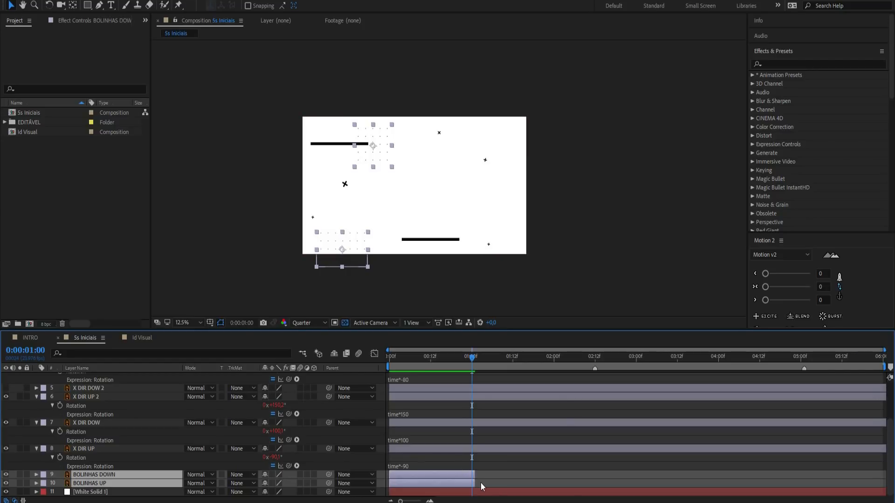
pyautogui.moveTo(475, 476); pyautogui.dragTo(473, 475)
# Duplicate both dot grid layers, stack the copies above the originals and start them at 0:00:01:00
pyautogui.hotkey('ctrl', 'd')
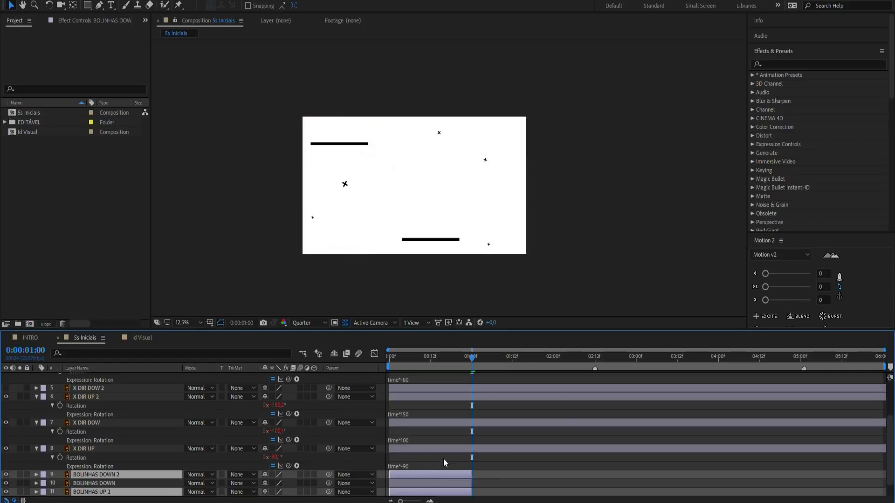
pyautogui.moveTo(93, 493); pyautogui.dragTo(95, 480)
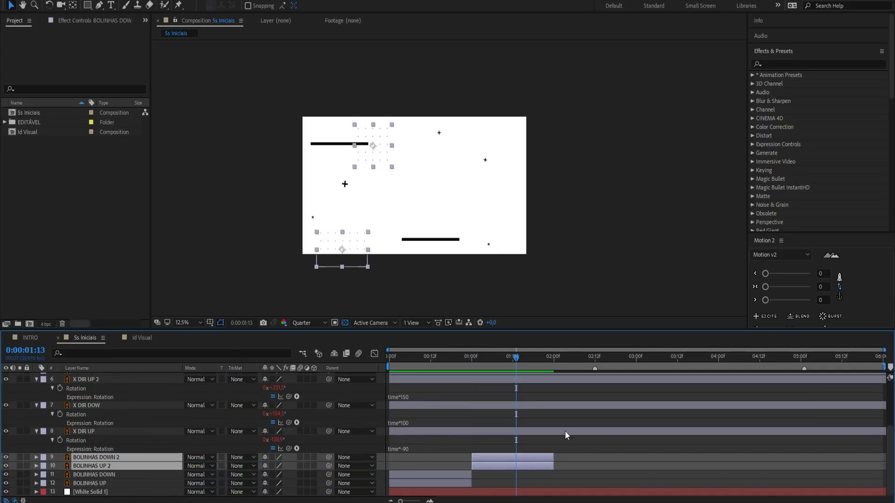
pyautogui.click(558, 440)
# Move the BOLINHAS DOWN 2 grid to the canvas's right edge and BOLINHAS UP 2 to its bottom edge beside the lower bar
pyautogui.click(541, 457)
pyautogui.click(366, 245)
pyautogui.moveTo(366, 245); pyautogui.dragTo(523, 192)
pyautogui.moveTo(383, 140); pyautogui.dragTo(413, 251)
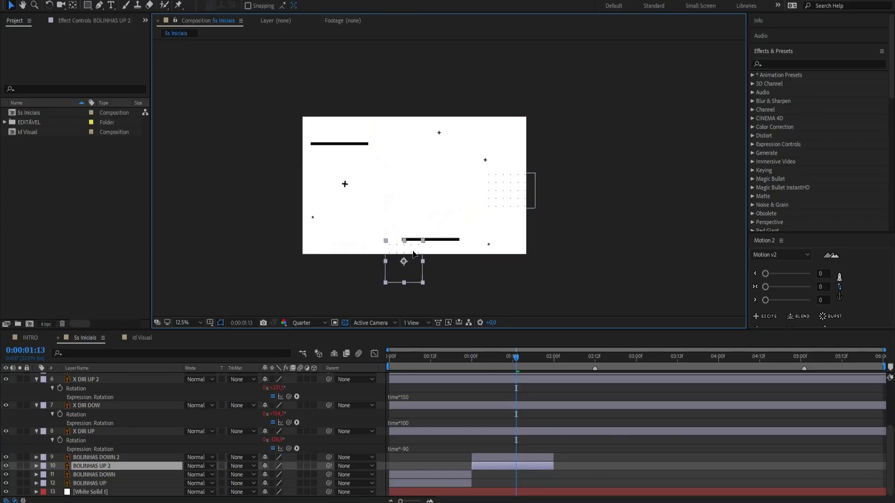
# Duplicate the second pair of dot grids, start the copies at 0:00:02:00 and stack them together above the earlier pair
pyautogui.keyDown('shift'); pyautogui.click(502, 458); pyautogui.keyUp('shift')
pyautogui.hotkey('ctrl', 'd')
pyautogui.click(553, 359)
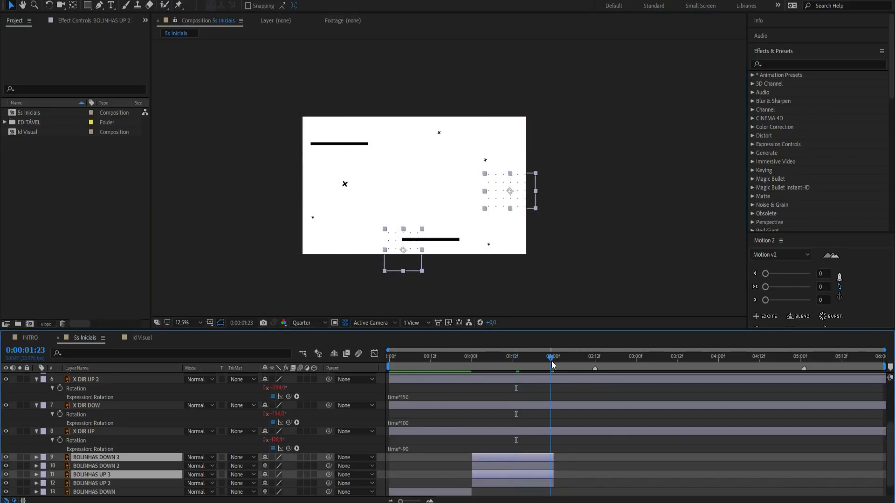
pyautogui.press('[')
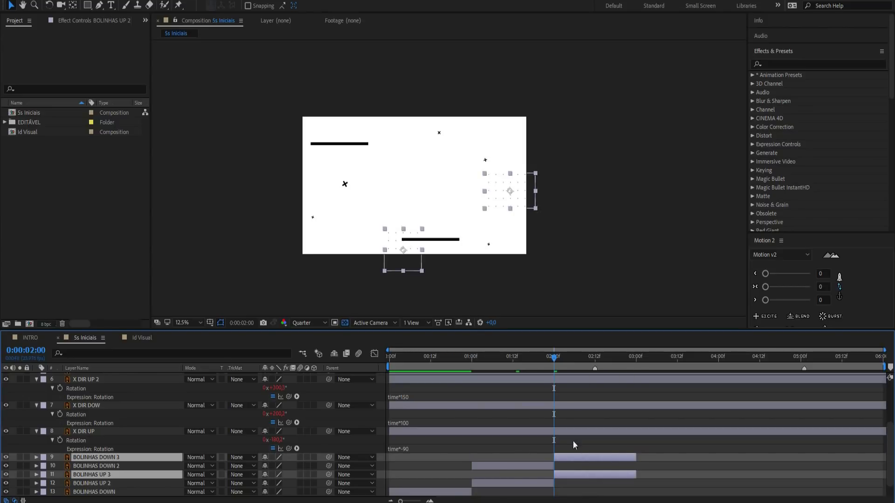
pyautogui.moveTo(141, 475); pyautogui.dragTo(140, 462)
# Move BOLINHAS UP 3 to the canvas's left edge, and scale BOLINHAS DOWN 3 to 147% in the upper-right corner
pyautogui.moveTo(501, 198); pyautogui.dragTo(397, 131)
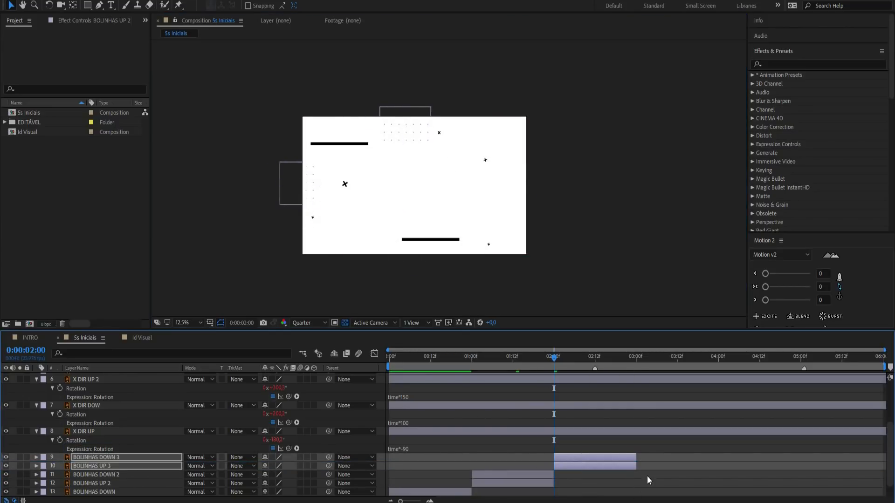
pyautogui.click(592, 457)
pyautogui.press('s')
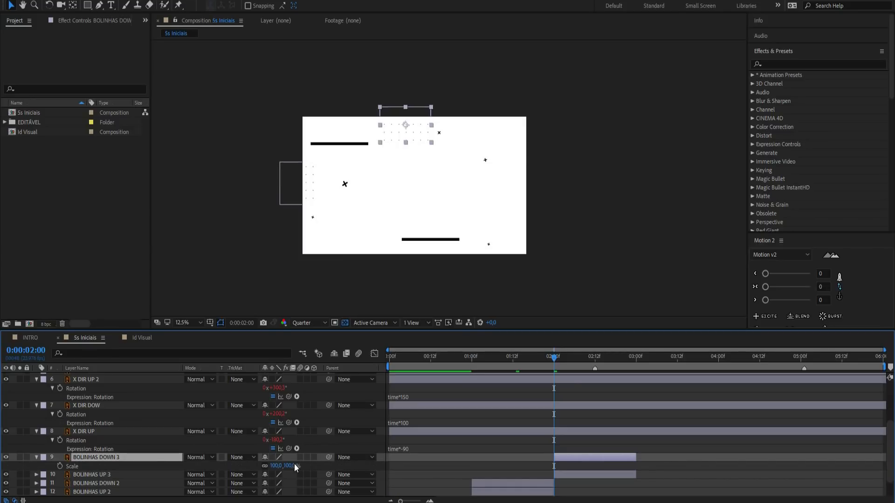
pyautogui.moveTo(292, 465); pyautogui.dragTo(315, 466)
pyautogui.moveTo(402, 138); pyautogui.dragTo(491, 136)
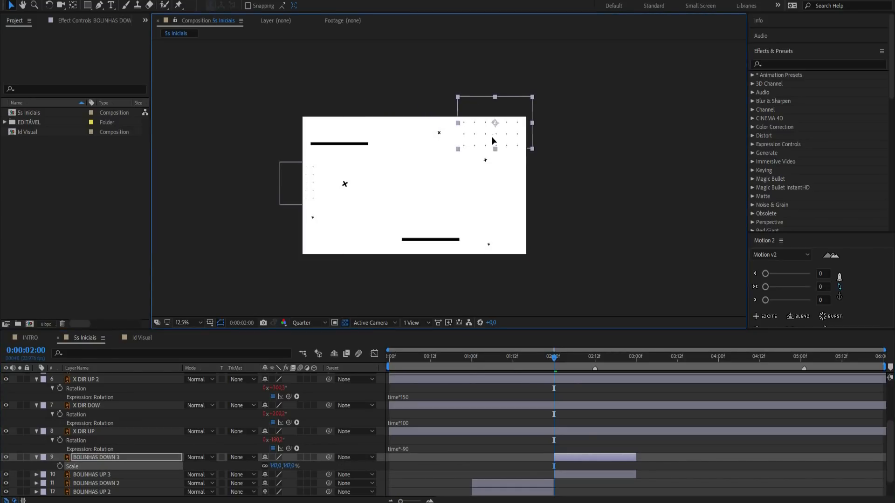
# Scale BOLINHAS UP 3 to 109% and place a duplicate of it at the canvas's bottom edge, overlapping the lower bar's end
pyautogui.click(571, 472)
pyautogui.press('s')
pyautogui.moveTo(291, 484); pyautogui.dragTo(296, 487)
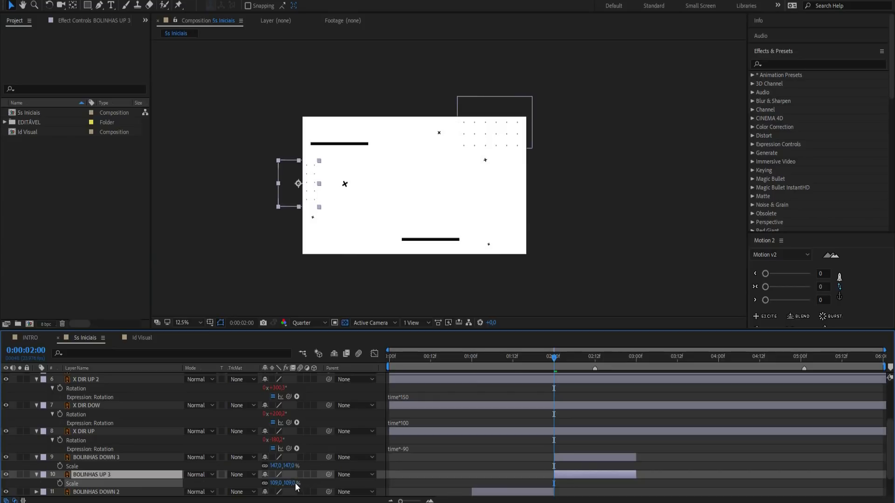
pyautogui.moveTo(306, 195); pyautogui.dragTo(455, 251)
pyautogui.hotkey('ctrl', 'd')
pyautogui.press('Return')
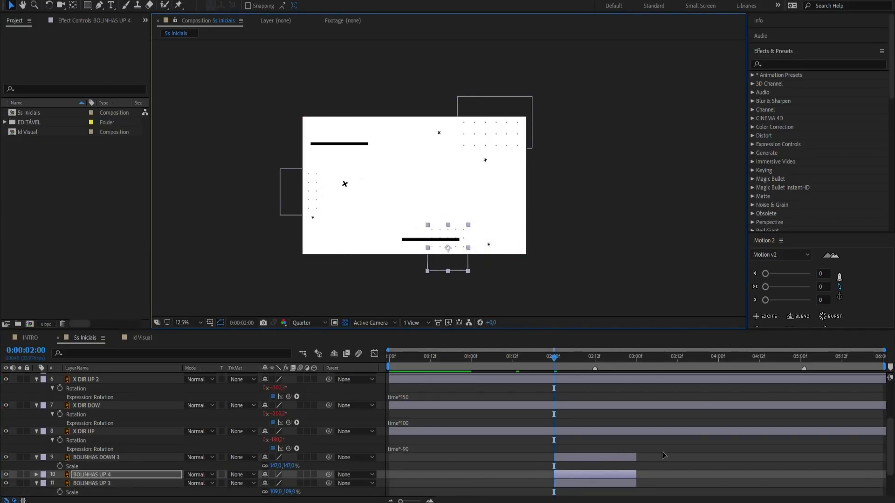
# Preview the composition from the first frame to check how the dot grids change position
pyautogui.click(613, 440)
pyautogui.moveTo(535, 354); pyautogui.dragTo(389, 368)
pyautogui.press('space')
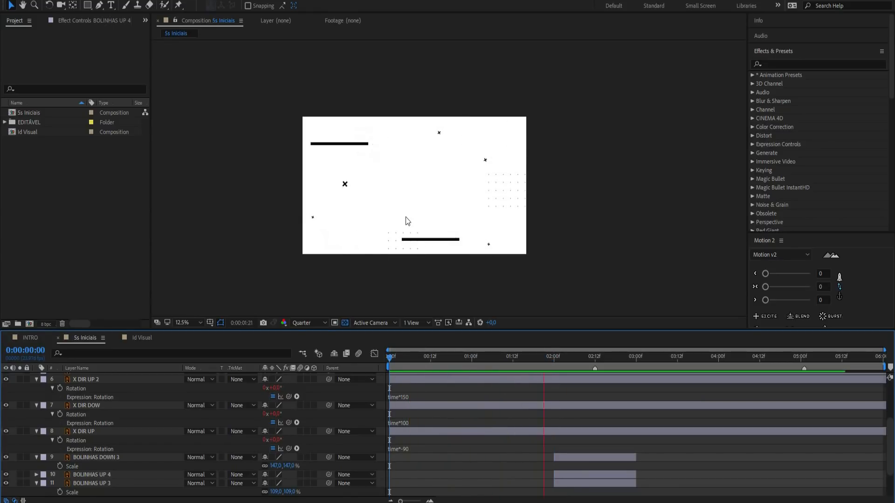
pyautogui.click(656, 358)
# Duplicate BOLINHAS DOWN 3 and BOLINHAS UP 4, stack the copies above the originals and start them at 0:00:03:00
pyautogui.click(119, 473)
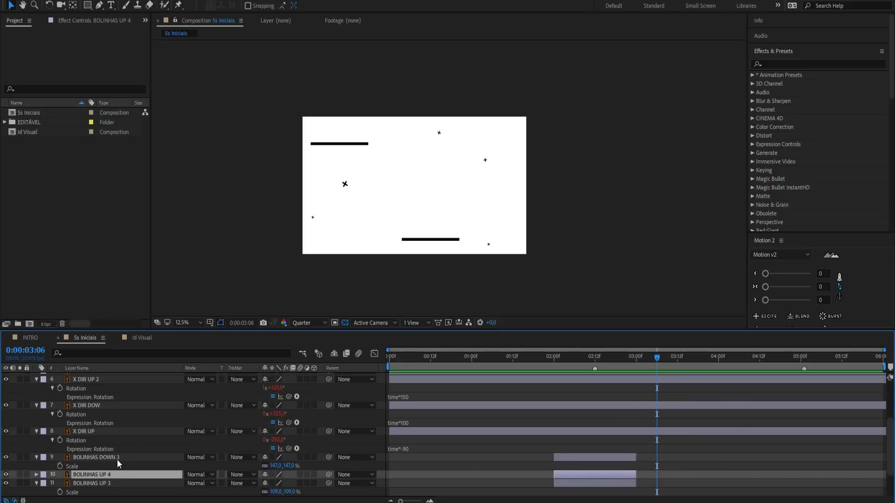
pyautogui.keyDown('ctrl'); pyautogui.click(119, 459); pyautogui.keyUp('ctrl')
pyautogui.hotkey('ctrl', 'd')
pyautogui.moveTo(115, 487); pyautogui.dragTo(116, 463)
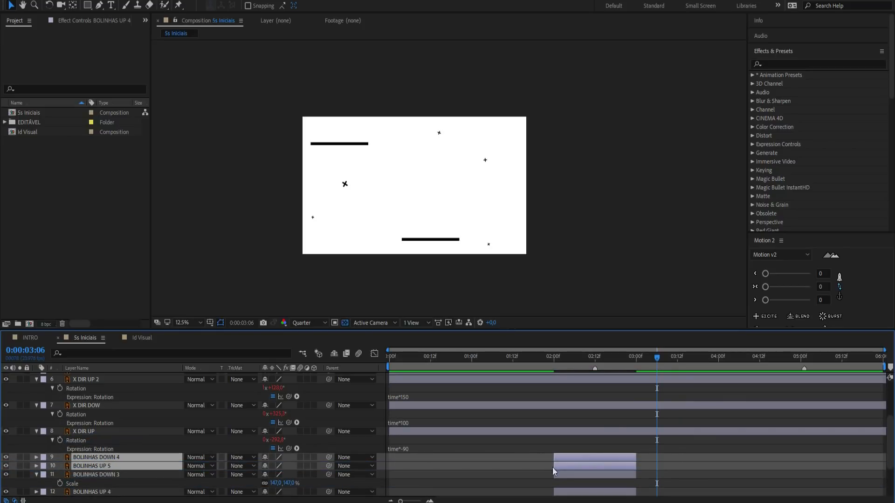
pyautogui.press('[')
pyautogui.moveTo(672, 461); pyautogui.dragTo(651, 461)
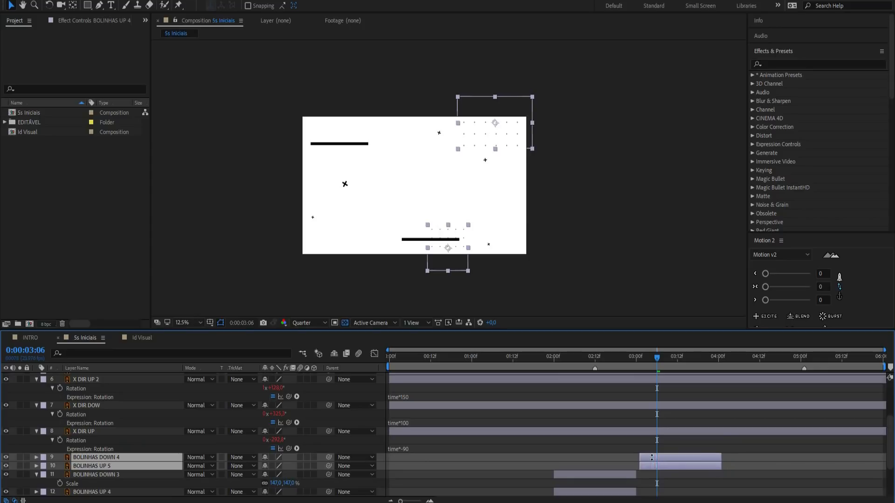
# Move BOLINHAS DOWN 4 to the canvas's centre and BOLINHAS UP 5 to its right edge, and preview the change at 0:00:03:00
pyautogui.click(681, 451)
pyautogui.click(482, 135)
pyautogui.moveTo(481, 135); pyautogui.dragTo(391, 200)
pyautogui.moveTo(451, 250); pyautogui.dragTo(516, 214)
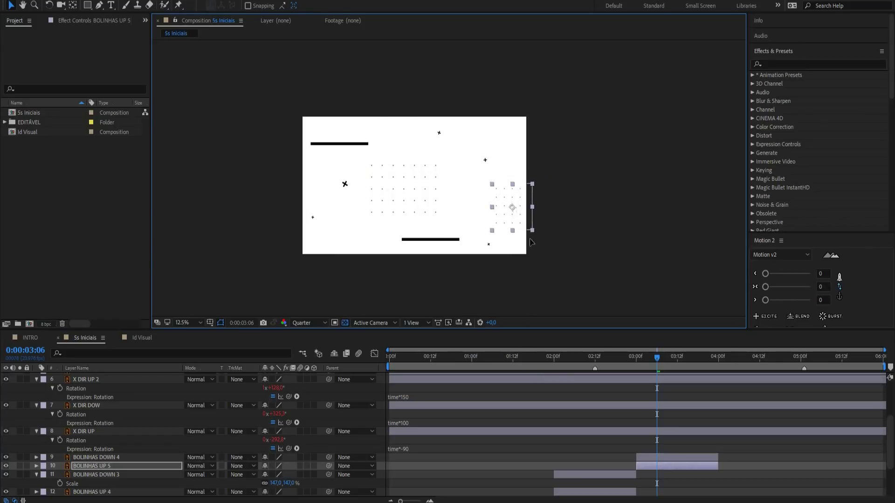
pyautogui.click(685, 448)
pyautogui.click(639, 431)
pyautogui.click(623, 359)
pyautogui.press('space')
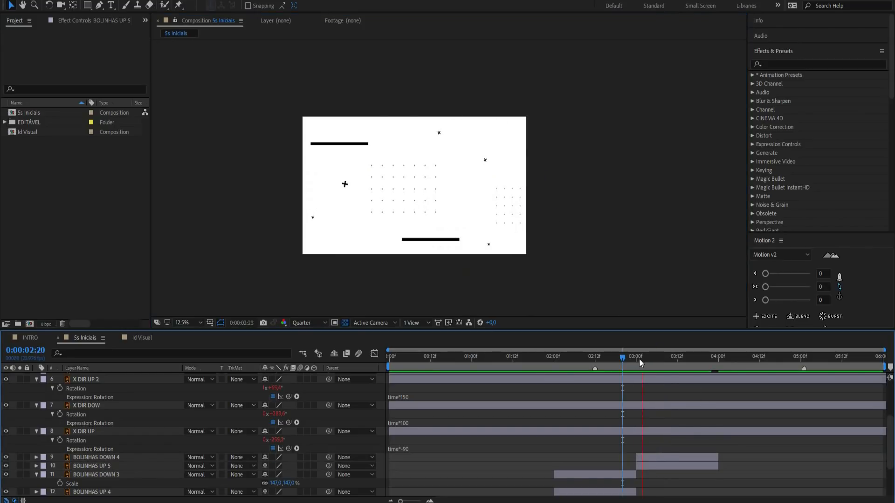
# Duplicate BOLINHAS DOWN 4 and BOLINHAS UP 5, start the copies at 0:00:04:00 and stack them together above the earlier pair
pyautogui.click(716, 361)
pyautogui.click(721, 361)
pyautogui.click(719, 360)
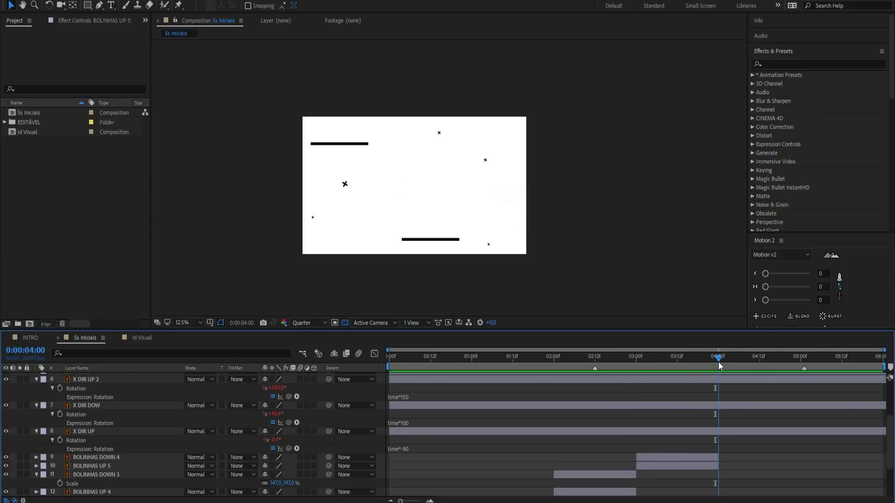
pyautogui.click(132, 466)
pyautogui.keyDown('shift'); pyautogui.click(121, 458); pyautogui.keyUp('shift')
pyautogui.hotkey('ctrl', 'd')
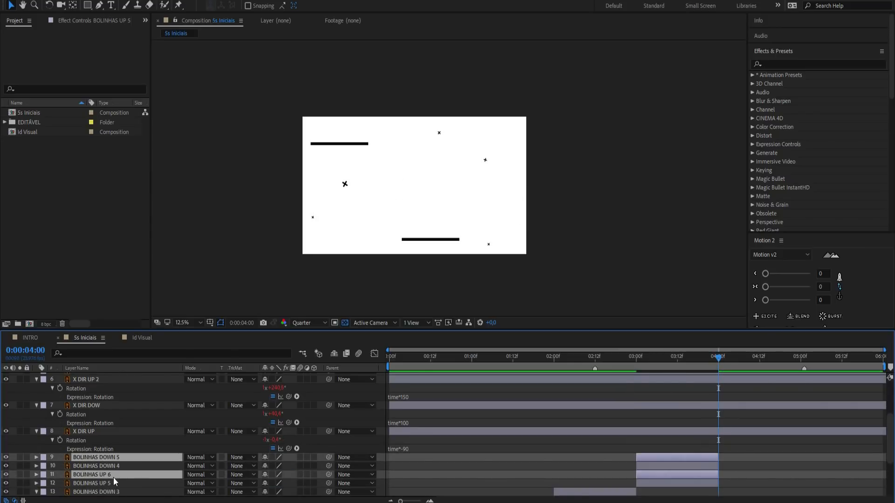
pyautogui.moveTo(709, 471); pyautogui.dragTo(789, 466)
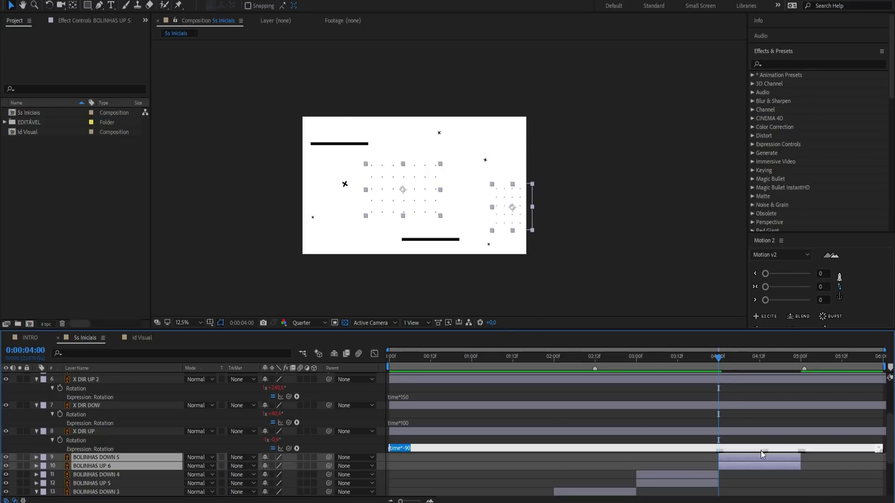
# Move BOLINHAS DOWN 5 to the canvas's lower-left corner, and place BOLINHAS UP 6 at the top edge scaled to 148%
pyautogui.moveTo(407, 207); pyautogui.dragTo(331, 247)
pyautogui.click(330, 247)
pyautogui.click(751, 468)
pyautogui.moveTo(449, 255); pyautogui.dragTo(376, 122)
pyautogui.press('s')
pyautogui.moveTo(289, 474); pyautogui.dragTo(311, 479)
pyautogui.press('space')
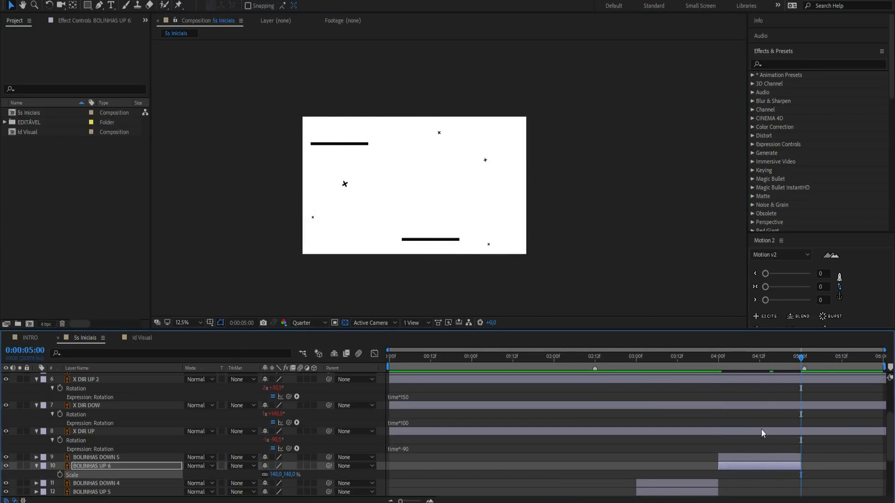
# Duplicate BOLINHAS DOWN 5 and UP 6 to start at 0:00:05:00, placing the copies at the lower right edge and the bottom edge beside the lower bar
pyautogui.keyDown('shift'); pyautogui.click(749, 459); pyautogui.keyUp('shift')
pyautogui.hotkey('ctrl', 'd')
pyautogui.click(102, 470)
pyautogui.moveTo(105, 475); pyautogui.dragTo(109, 460)
pyautogui.moveTo(377, 231); pyautogui.dragTo(367, 207)
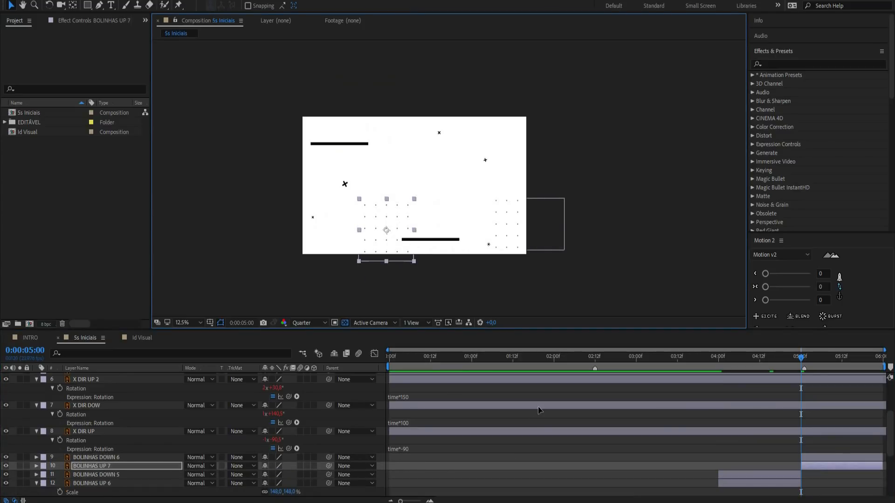
# Preview the composition from the first frame to check all the dot grid position changes
pyautogui.click(538, 389)
pyautogui.moveTo(477, 356); pyautogui.dragTo(333, 350)
pyautogui.press('space')
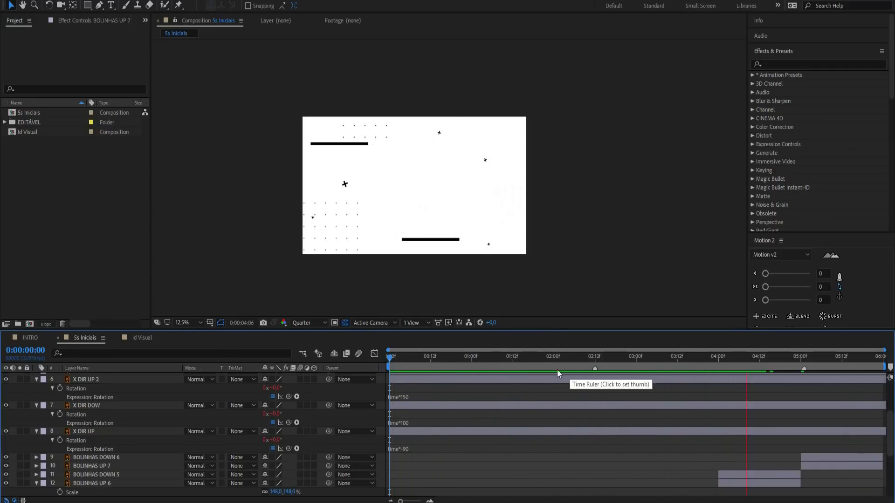
pyautogui.press('space')
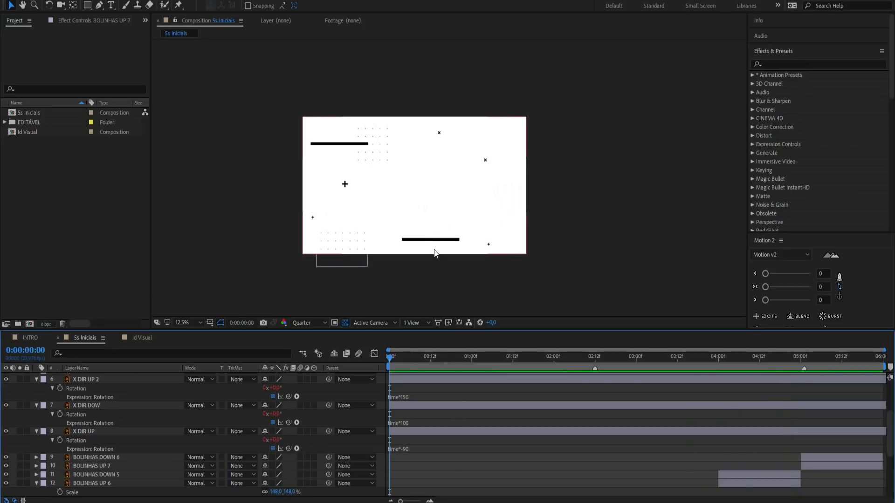
# Apply two Linear Wipe effects to the barra preta layer
pyautogui.scroll(5, 443, 405)
pyautogui.click(106, 387)
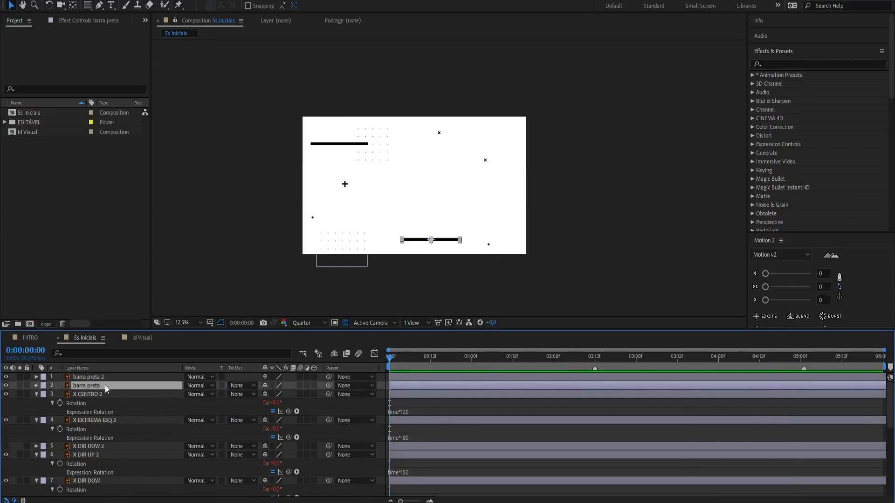
pyautogui.click(63, 21)
pyautogui.rightClick(60, 62)
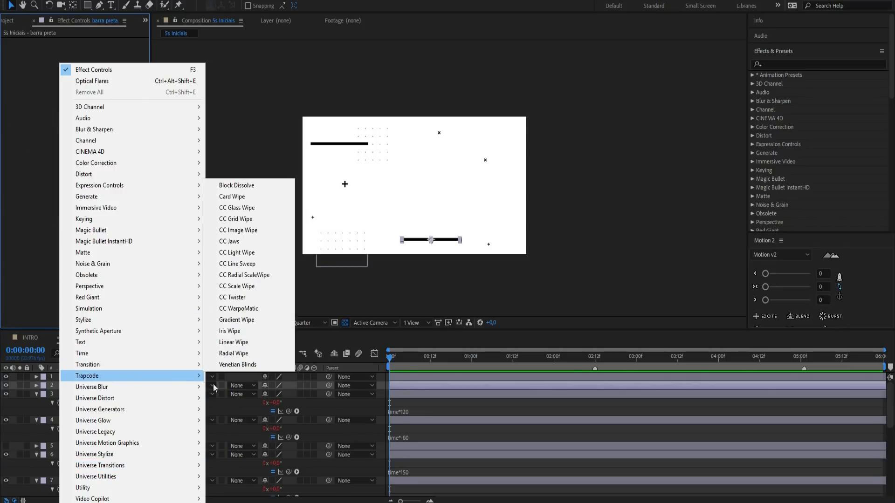
pyautogui.click(254, 337)
pyautogui.rightClick(53, 128)
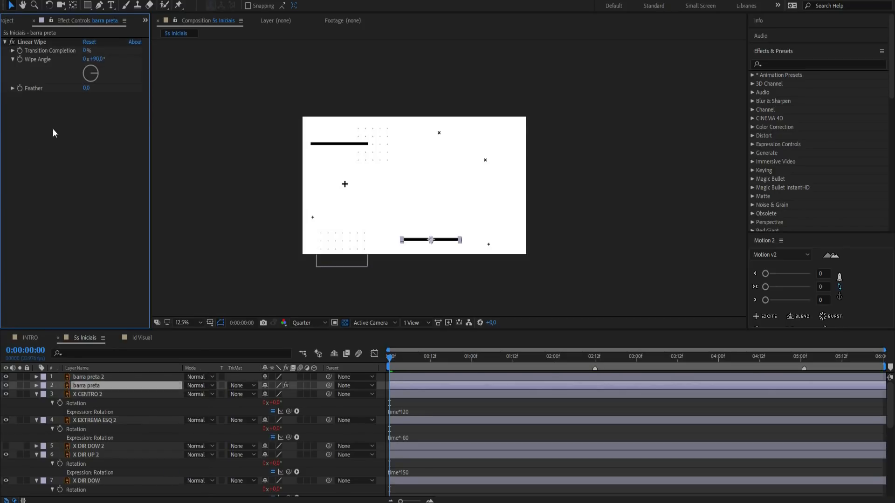
pyautogui.moveTo(117, 364)
pyautogui.click(242, 341)
pyautogui.click(46, 172)
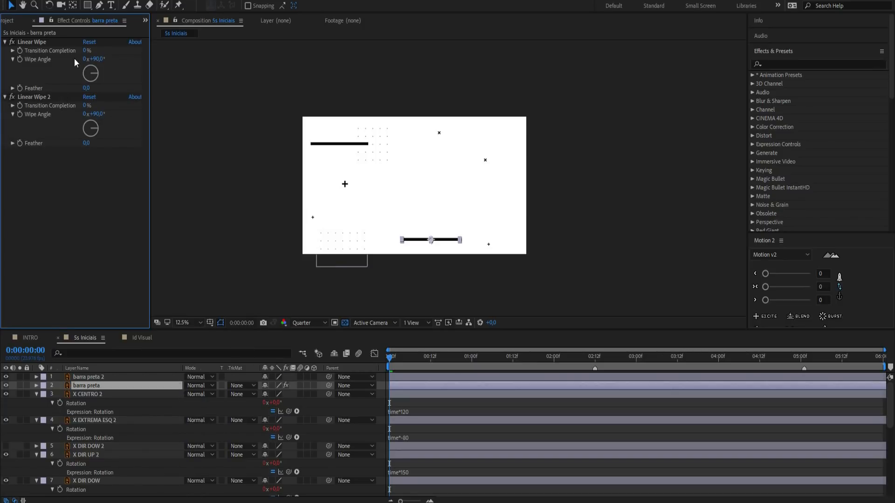
# Set the first Linear Wipe's angle to -90° and keyframe its Transition Completion from 100% at the first frame to 0% at 0:00:00:15
pyautogui.moveTo(85, 51); pyautogui.dragTo(80, 44)
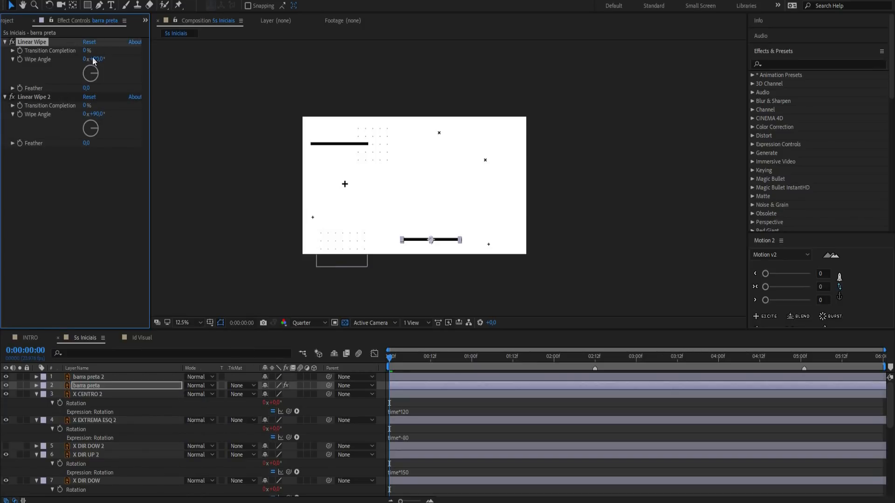
pyautogui.write('-90')
pyautogui.press('Return')
pyautogui.moveTo(84, 49); pyautogui.dragTo(140, 52)
pyautogui.click(407, 336)
pyautogui.press('space')
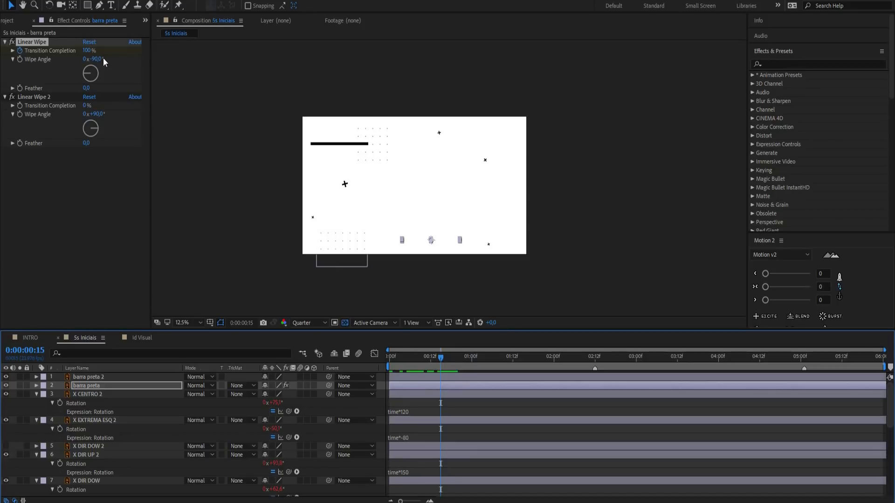
pyautogui.moveTo(88, 51); pyautogui.dragTo(3, 55)
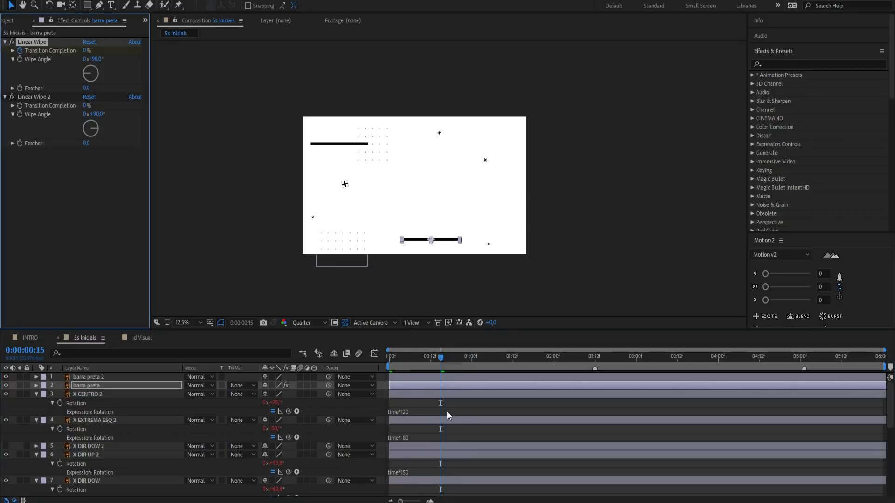
# Show barra preta's keyframes and preview the lower bar's wipe from the first frame
pyautogui.press('u')
pyautogui.click(451, 398)
pyautogui.moveTo(441, 358); pyautogui.dragTo(389, 358)
pyautogui.press('space')
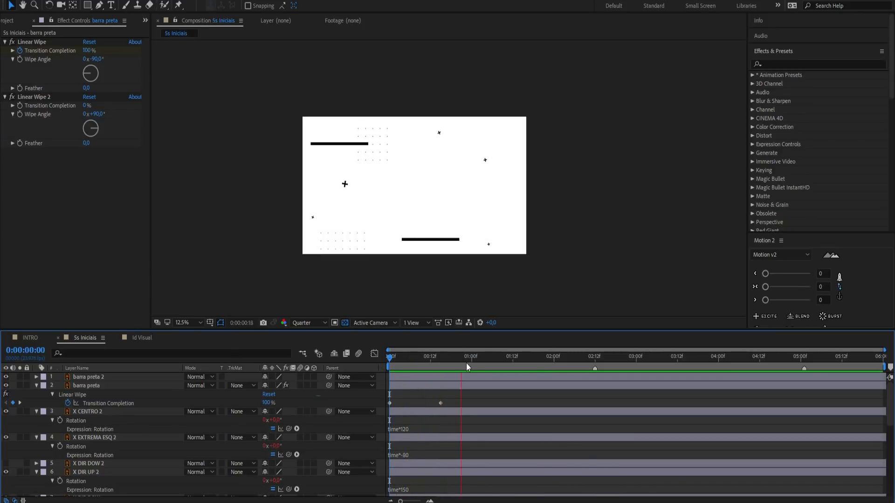
# Keyframe Linear Wipe 2's Transition Completion from 0% at 0:00:00:14 to 100% at 0:00:01:03, and preview the lower bar
pyautogui.moveTo(448, 358); pyautogui.dragTo(438, 360)
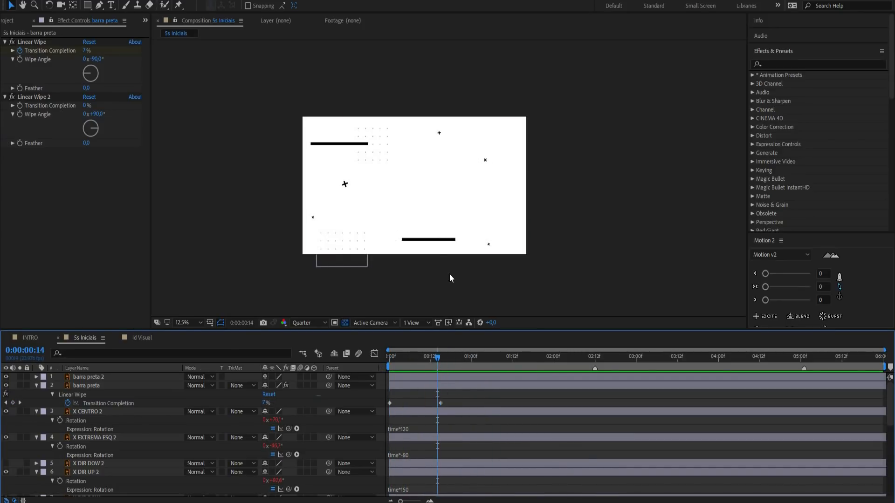
pyautogui.click(441, 386)
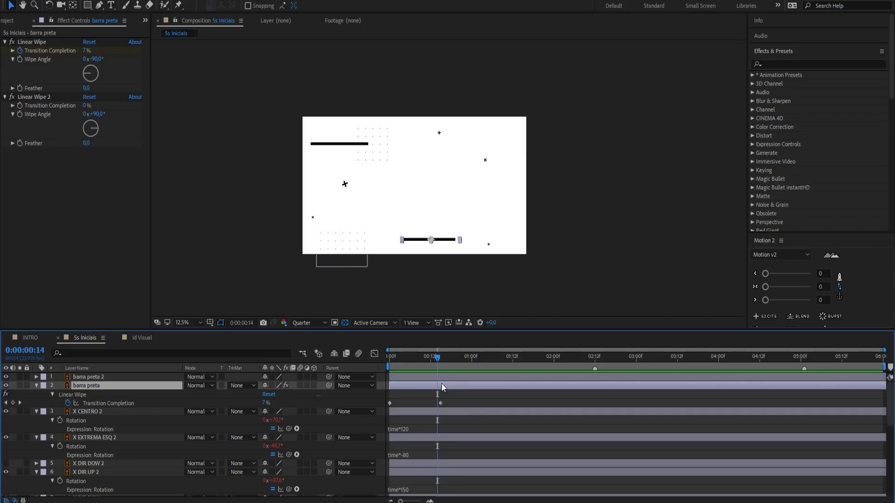
pyautogui.moveTo(86, 105); pyautogui.dragTo(65, 107)
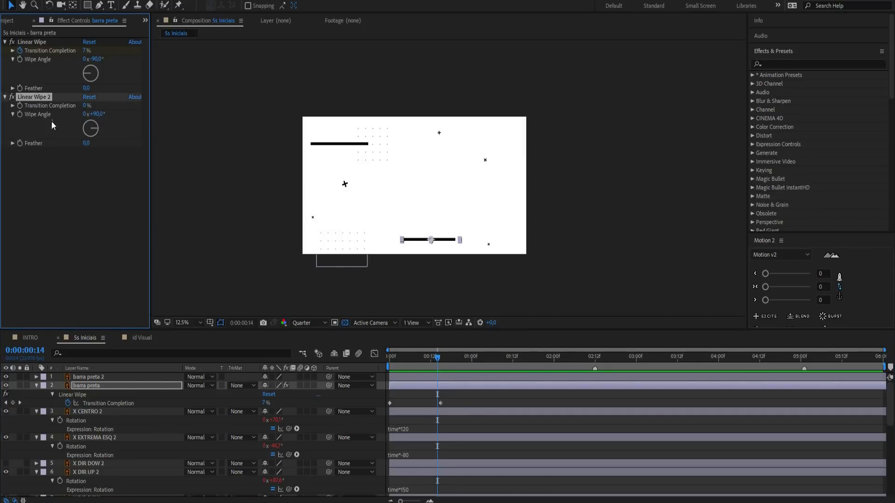
pyautogui.click(20, 106)
pyautogui.moveTo(448, 356); pyautogui.dragTo(483, 365)
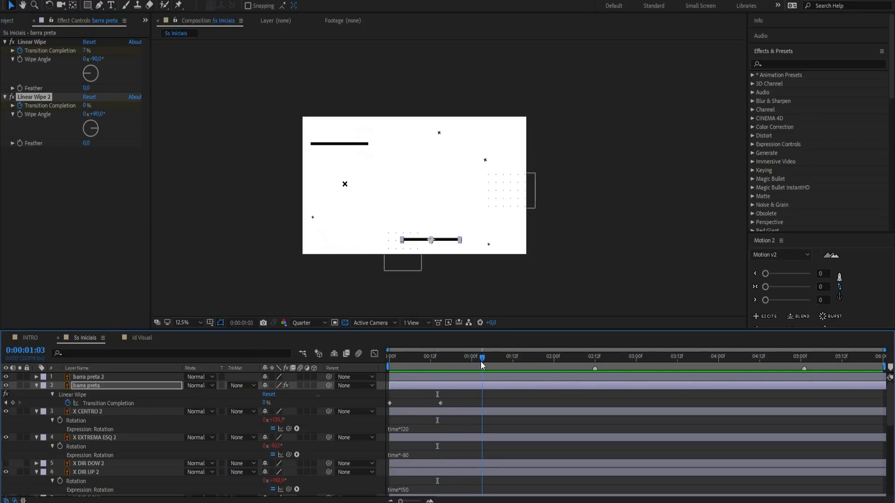
pyautogui.moveTo(85, 104); pyautogui.dragTo(270, 102)
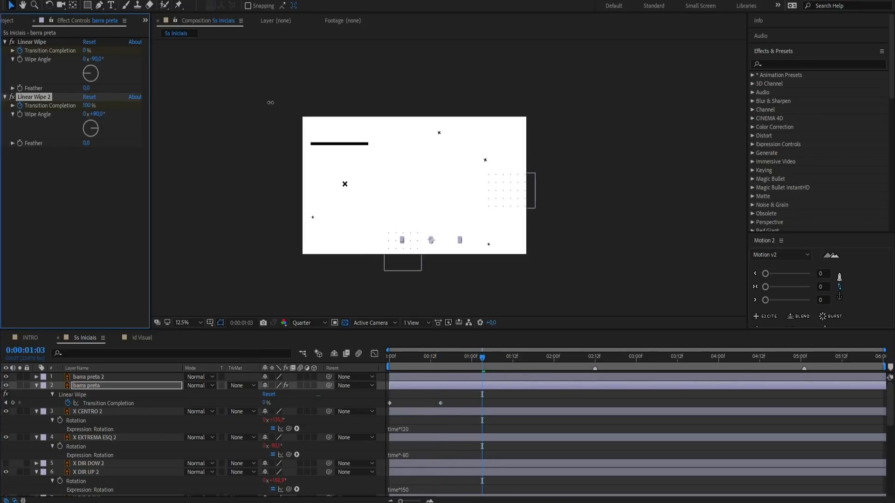
pyautogui.click(501, 395)
pyautogui.press('Home')
pyautogui.press('space')
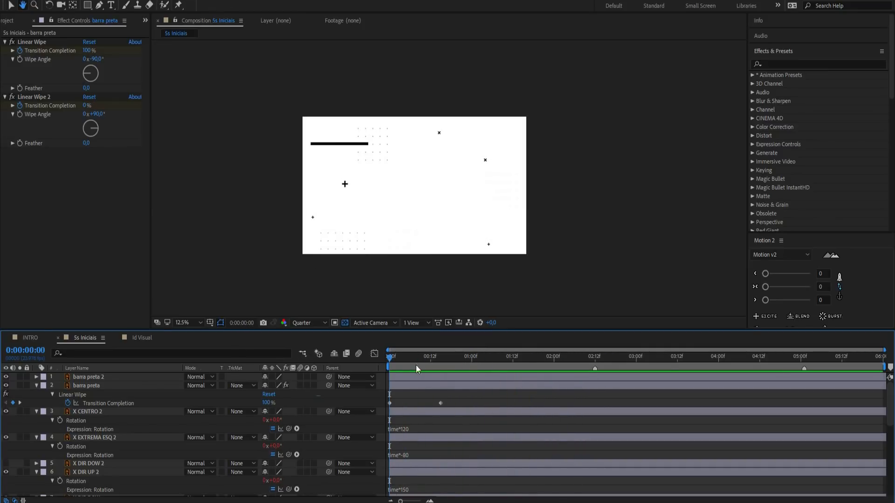
# Apply Easy Ease to both wipes' keyframes, moving the first wipe's end keyframe to 0:00:00:14 and the second's one frame later
pyautogui.click(457, 388)
pyautogui.press('u')
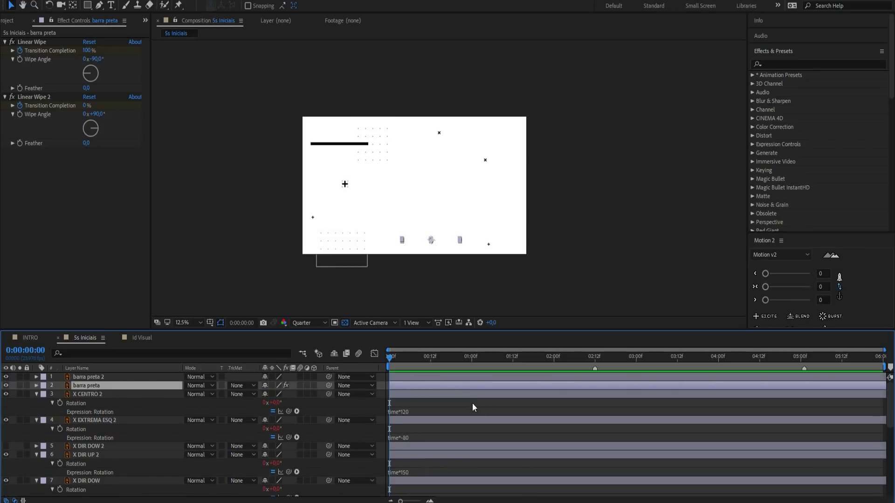
pyautogui.moveTo(486, 394); pyautogui.dragTo(376, 424)
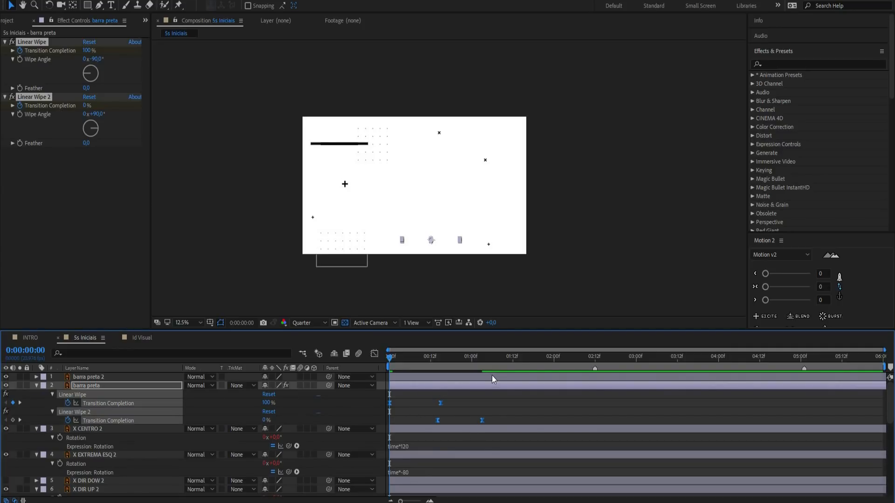
pyautogui.click(487, 403)
pyautogui.click(484, 421)
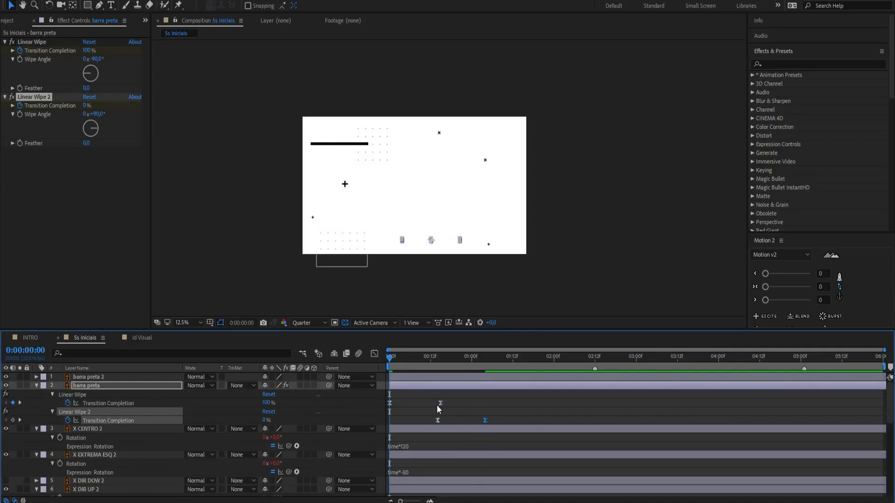
pyautogui.moveTo(443, 403); pyautogui.dragTo(439, 403)
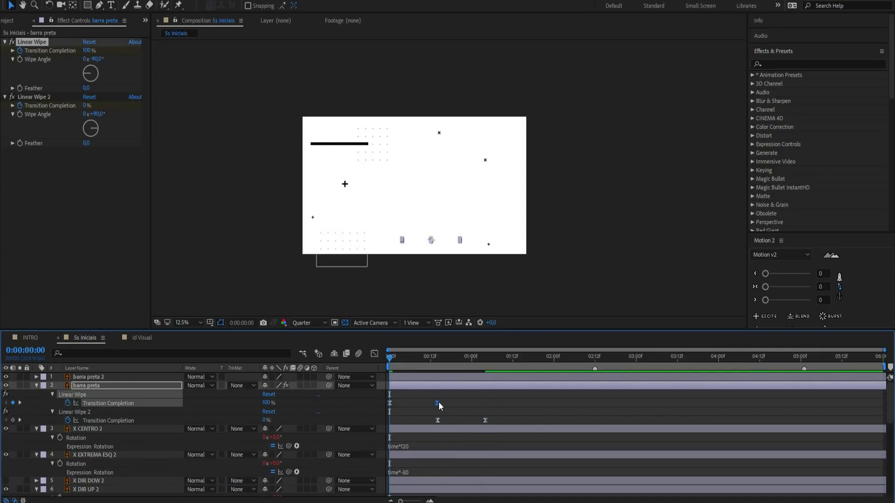
# Reshape both Transition Completion speed graphs so each wipe starts fast and slows gradually at its end, and preview the bar
pyautogui.click(375, 354)
pyautogui.click(133, 404)
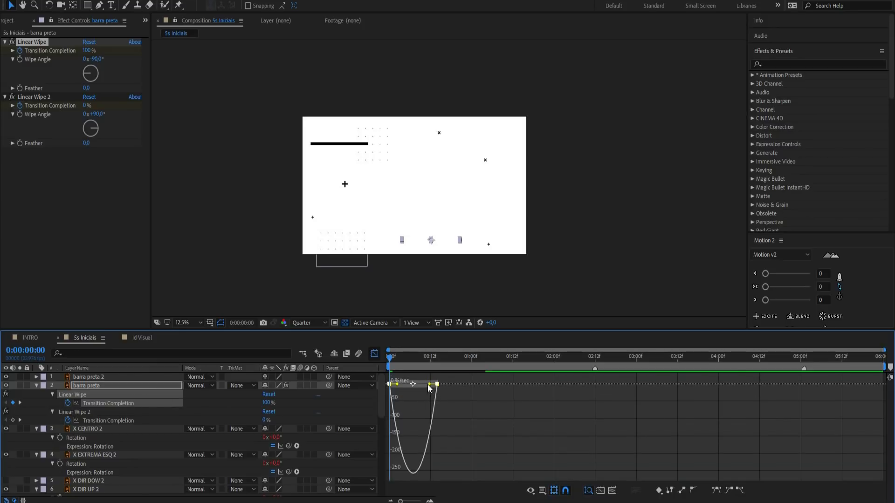
pyautogui.moveTo(427, 385); pyautogui.dragTo(417, 384)
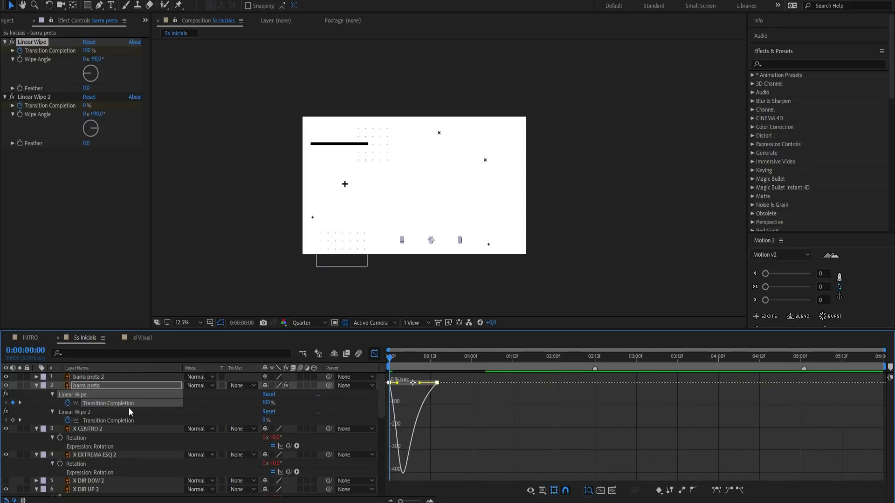
pyautogui.click(107, 420)
pyautogui.moveTo(484, 475); pyautogui.dragTo(469, 475)
pyautogui.press('space')
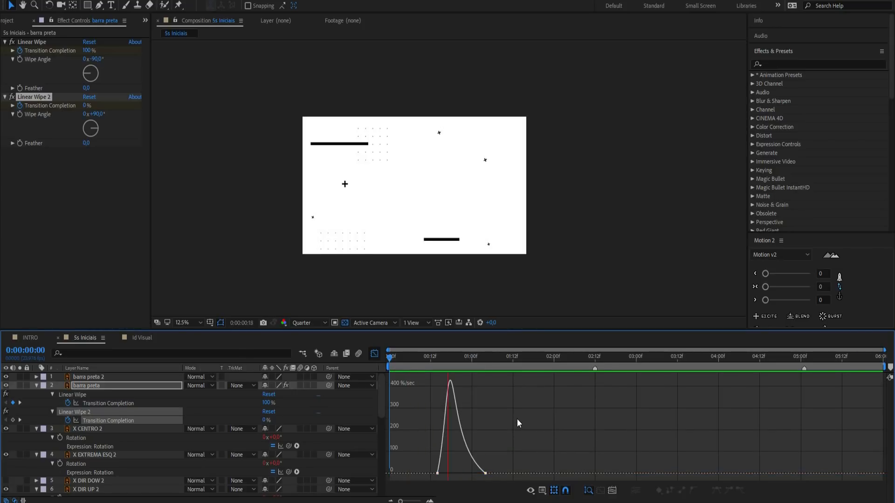
pyautogui.click(374, 355)
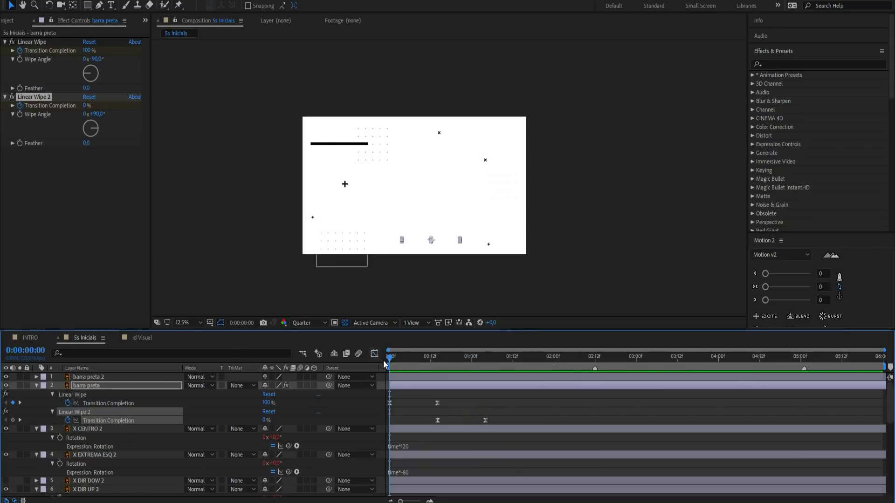
# Keyframe barra preta's Position from 2196, 1928 at the first frame to 2324, 1928 at 0:00:01:02, apply Easy Ease and preview
pyautogui.press('p')
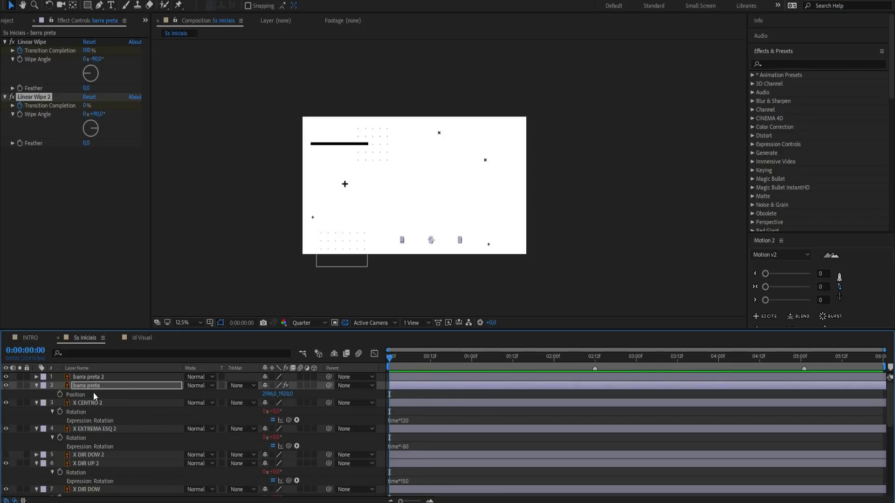
pyautogui.click(101, 394)
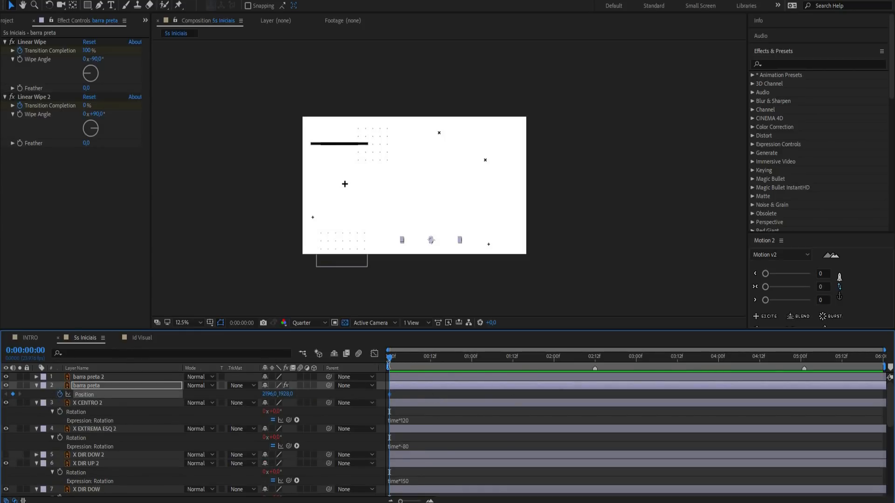
pyautogui.moveTo(431, 357); pyautogui.dragTo(479, 360)
pyautogui.moveTo(272, 395); pyautogui.dragTo(418, 396)
pyautogui.moveTo(497, 399); pyautogui.dragTo(365, 377)
pyautogui.press('F9')
pyautogui.moveTo(424, 359); pyautogui.dragTo(382, 362)
pyautogui.click(503, 396)
pyautogui.press('space')
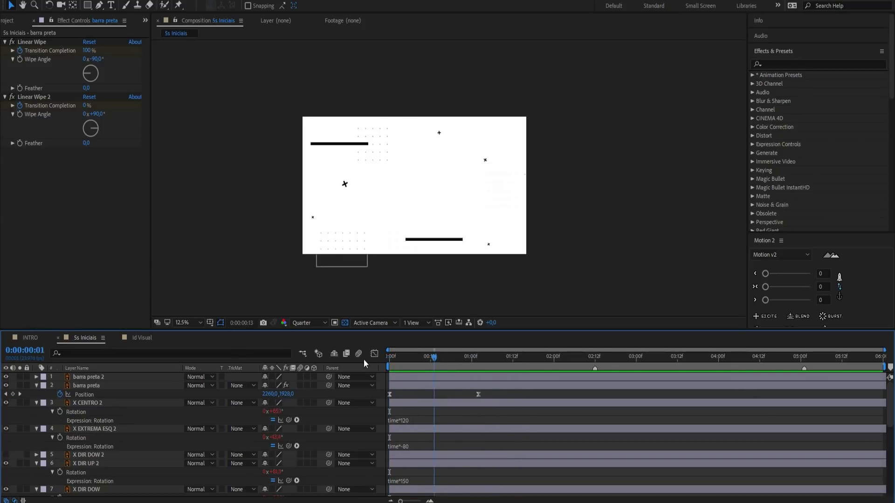
# Set barra preta's end Position to 2399, 1928 and reshape its speed graph to start fast and slow gradually, and preview it
pyautogui.click(482, 356)
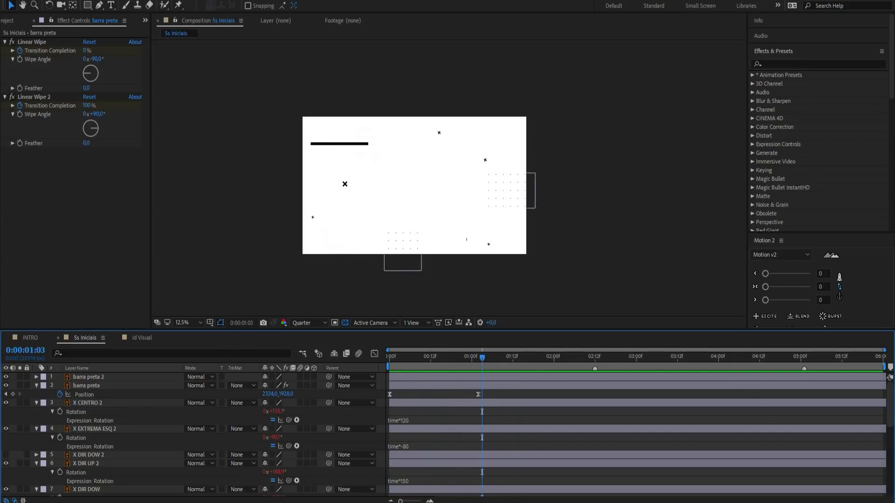
pyautogui.click(6, 394)
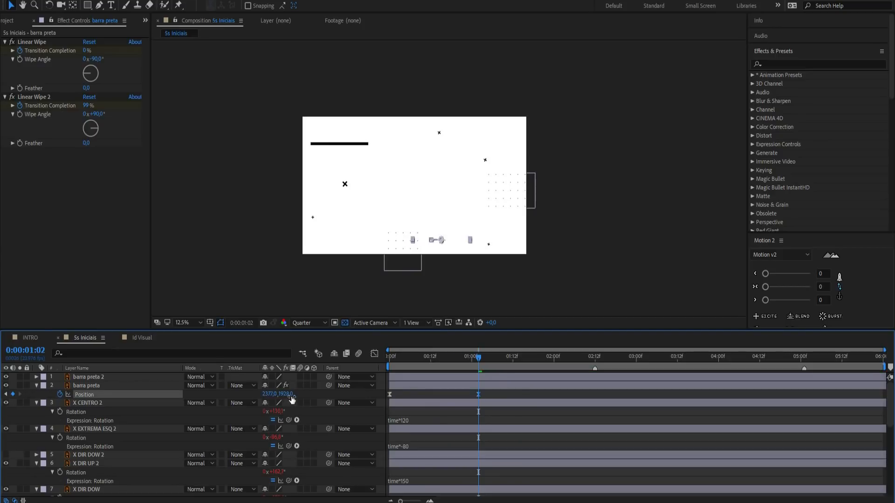
pyautogui.moveTo(463, 474); pyautogui.dragTo(440, 473)
pyautogui.moveTo(411, 362); pyautogui.dragTo(365, 365)
pyautogui.click(533, 417)
pyautogui.press('space')
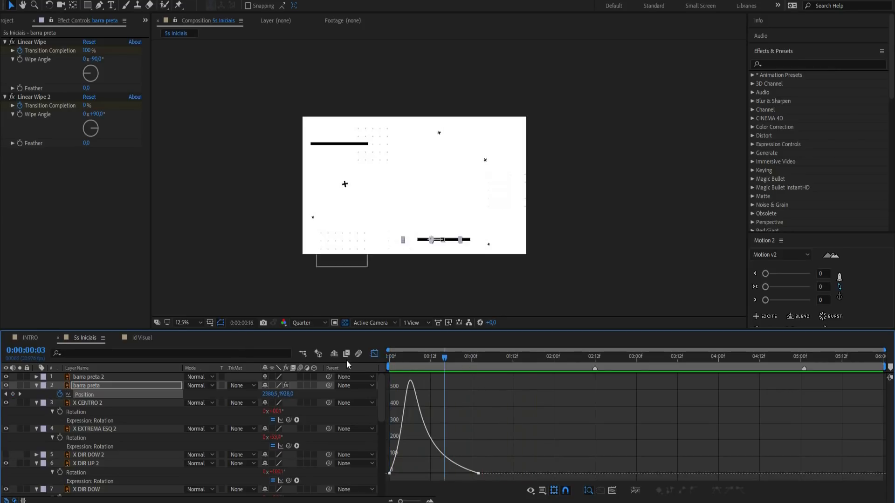
pyautogui.click(374, 354)
pyautogui.click(438, 396)
pyautogui.moveTo(422, 360); pyautogui.dragTo(480, 368)
# Hide barra preta 2 and duplicate the animated barra preta layer
pyautogui.click(482, 377)
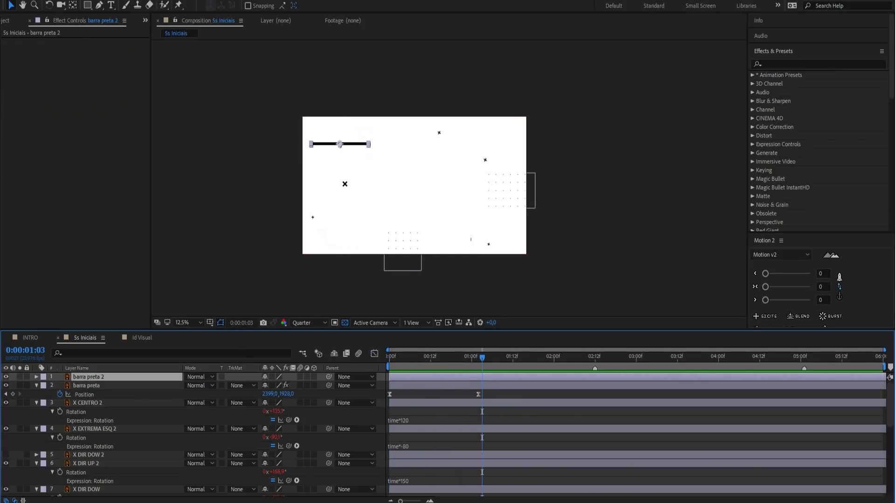
pyautogui.click(6, 377)
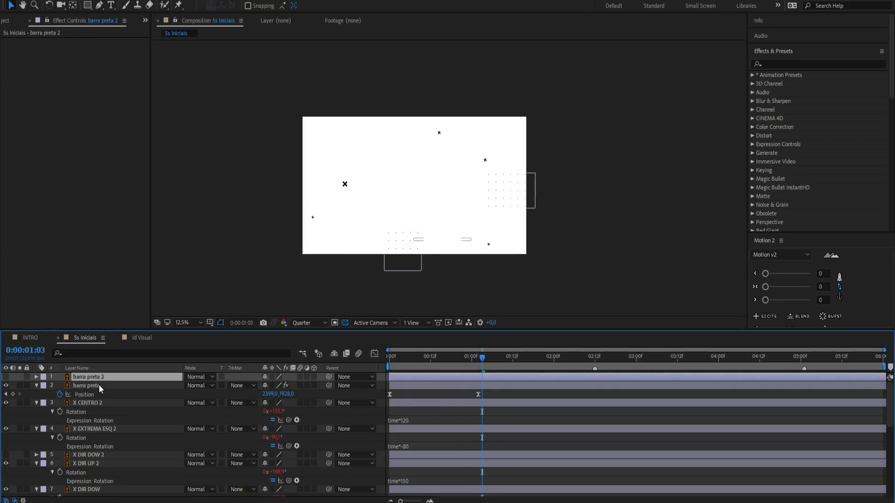
pyautogui.click(99, 385)
pyautogui.hotkey('ctrl', 'd')
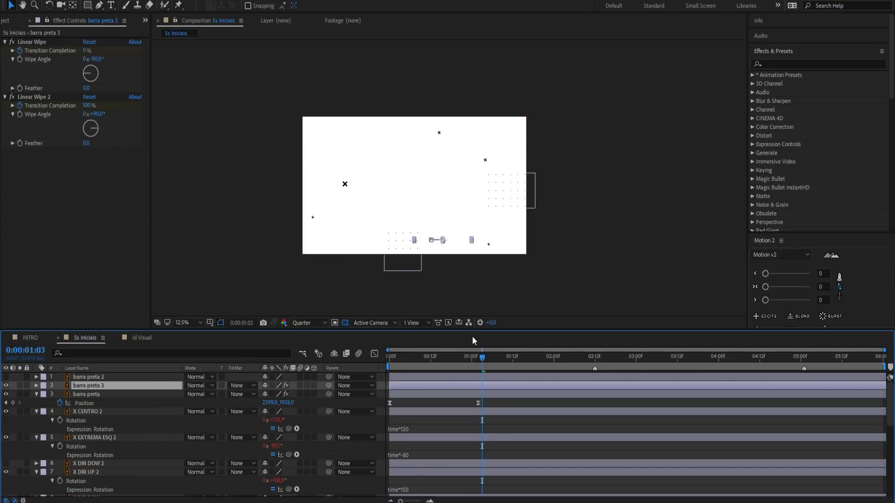
# Set the duplicate bar's Anchor Point to 1652.5, 1135.5, delay its layer to start at about 0:00:00:19, and preview it
pyautogui.press('p')
pyautogui.press('p')
pyautogui.press('a')
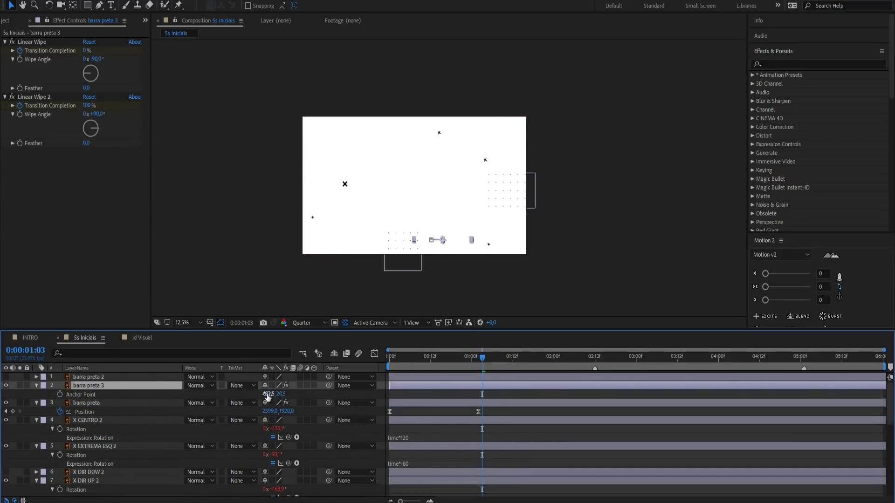
pyautogui.moveTo(280, 395); pyautogui.dragTo(796, 394)
pyautogui.moveTo(483, 358); pyautogui.dragTo(389, 360)
pyautogui.moveTo(470, 386); pyautogui.dragTo(535, 391)
pyautogui.press('space')
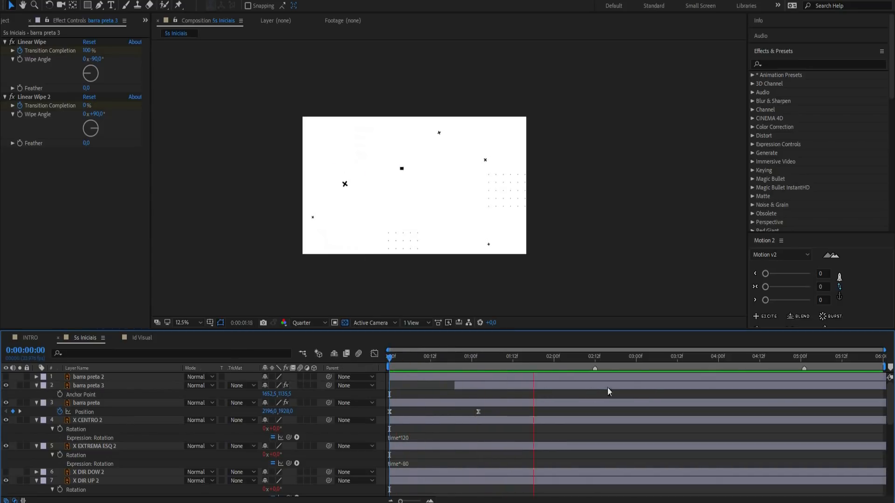
pyautogui.press('space')
# Duplicate barra preta 3, set the copy's Anchor Point to 2939.5, 102.5, and delay its start to about 0:00:01:22
pyautogui.click(578, 387)
pyautogui.hotkey('ctrl', 'd')
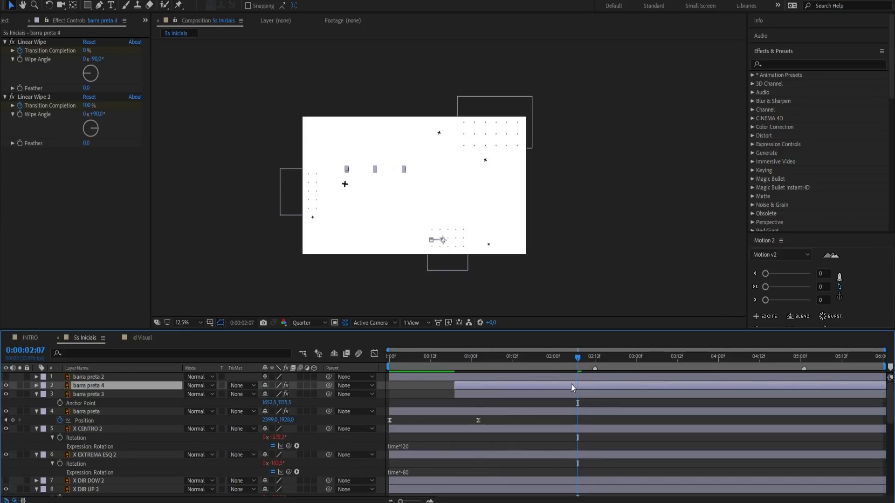
pyautogui.moveTo(290, 396); pyautogui.dragTo(117, 396)
pyautogui.moveTo(286, 395); pyautogui.dragTo(867, 390)
pyautogui.moveTo(506, 386); pyautogui.dragTo(373, 365)
pyautogui.press('space')
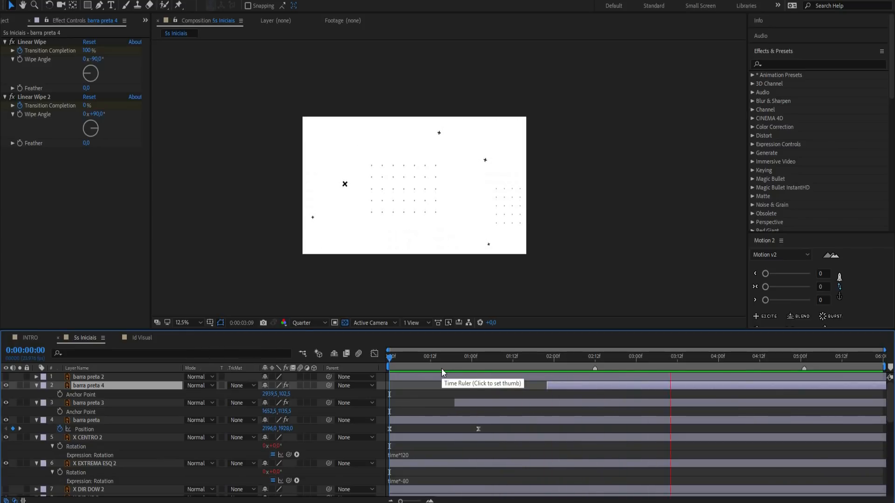
pyautogui.click(475, 357)
pyautogui.click(388, 359)
# Delete the hidden barra preta 2 layer
pyautogui.click(454, 388)
pyautogui.click(454, 378)
pyautogui.press('Delete')
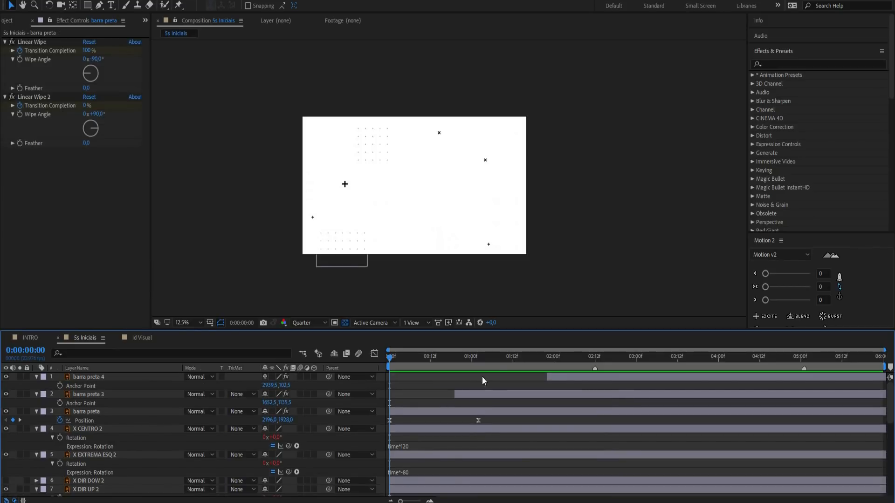
# Open the INTRO composition and examine the finished animation around 0:00:00:20 as a reference
pyautogui.moveTo(390, 358); pyautogui.dragTo(363, 367)
pyautogui.click(30, 337)
pyautogui.click(395, 357)
pyautogui.moveTo(394, 360); pyautogui.dragTo(429, 384)
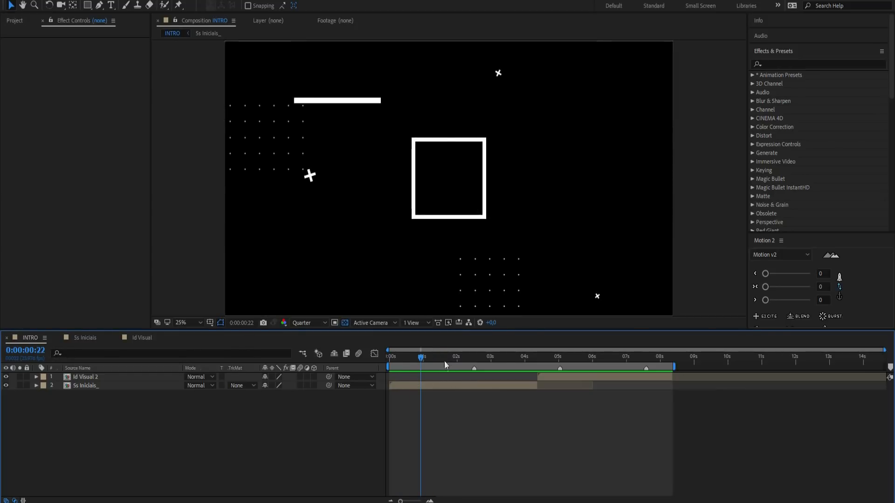
pyautogui.moveTo(420, 358)
pyautogui.mouseDown()
pyautogui.moveTo(405, 357)
pyautogui.moveTo(414, 356)
pyautogui.mouseUp()
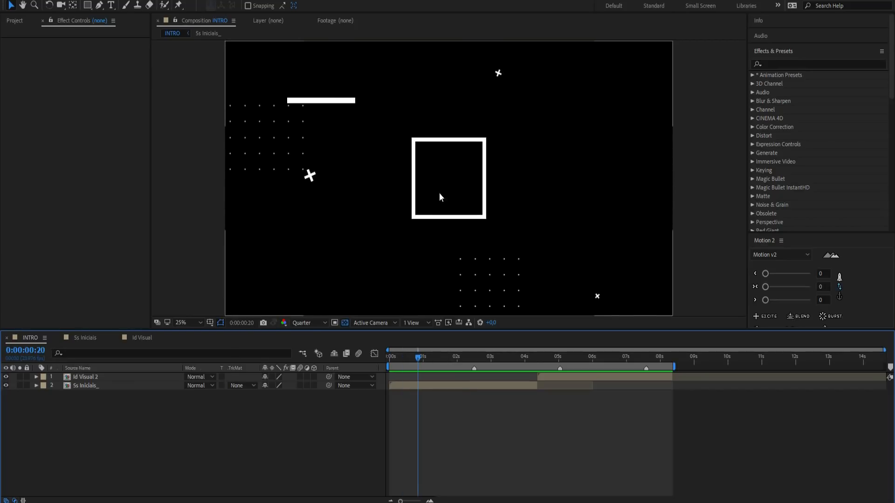
# Draw a small black ellipse in the 5s Iniciais composition, then center its anchor point and place it in the frame's center
pyautogui.click(93, 337)
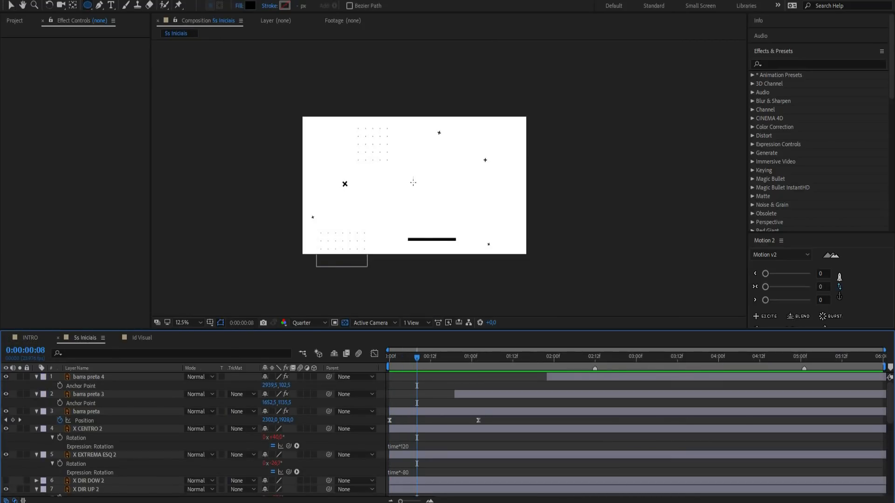
pyautogui.moveTo(400, 175); pyautogui.dragTo(416, 193)
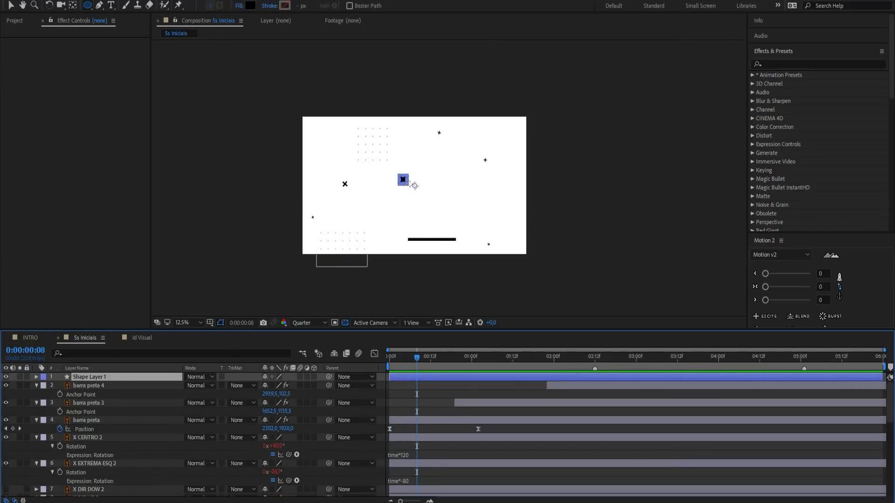
pyautogui.hotkey('ctrl', 'alt', 'Home')
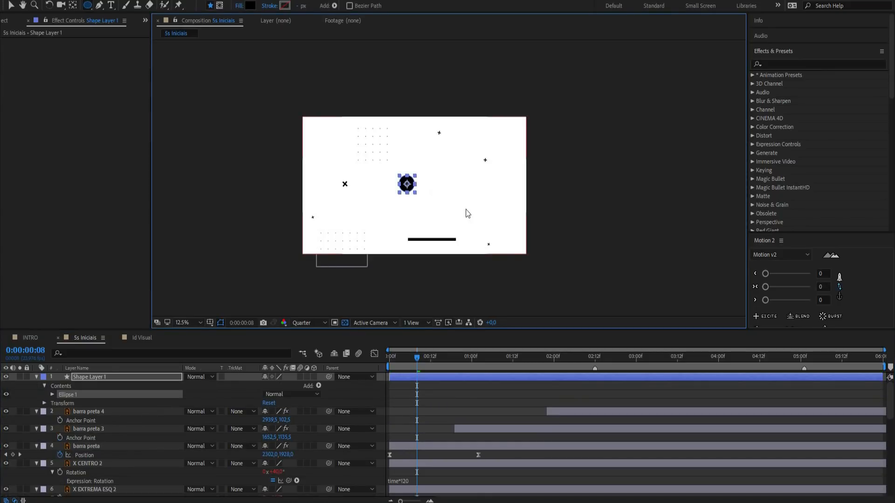
pyautogui.hotkey('ctrl', 'Home')
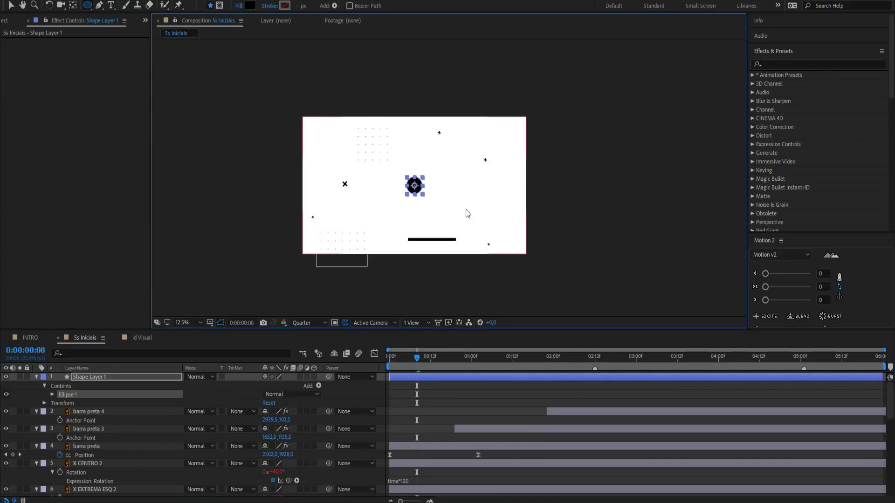
pyautogui.click(440, 391)
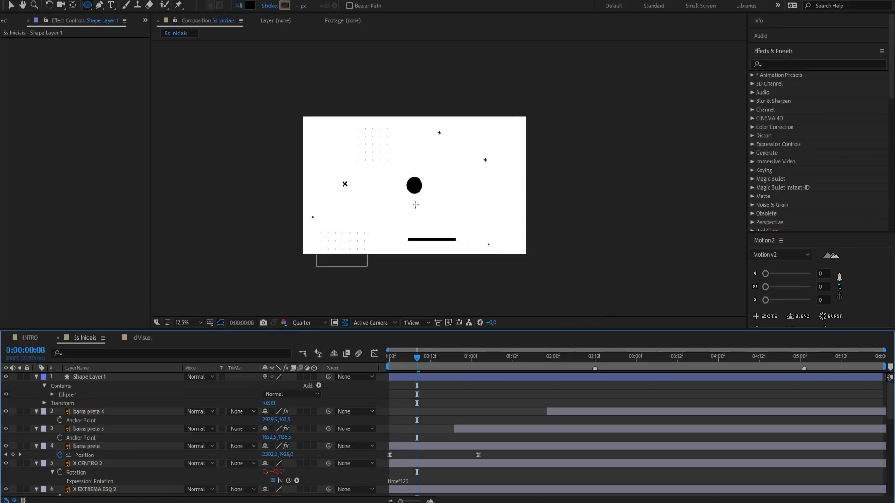
# Keyframe the ellipse's Scale from 0% at the first frame to 100% at 0:00:00:12
pyautogui.scroll(1, 415, 205)
pyautogui.press('v')
pyautogui.click(380, 198)
pyautogui.press('s')
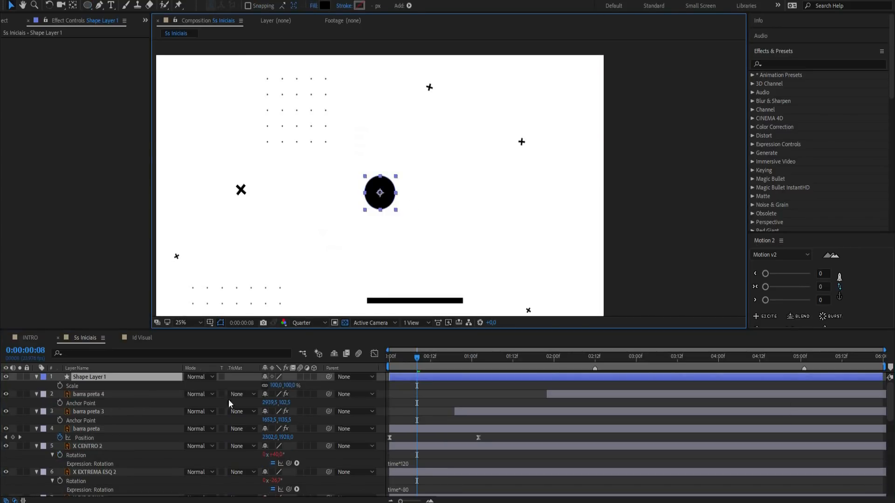
pyautogui.press('Home')
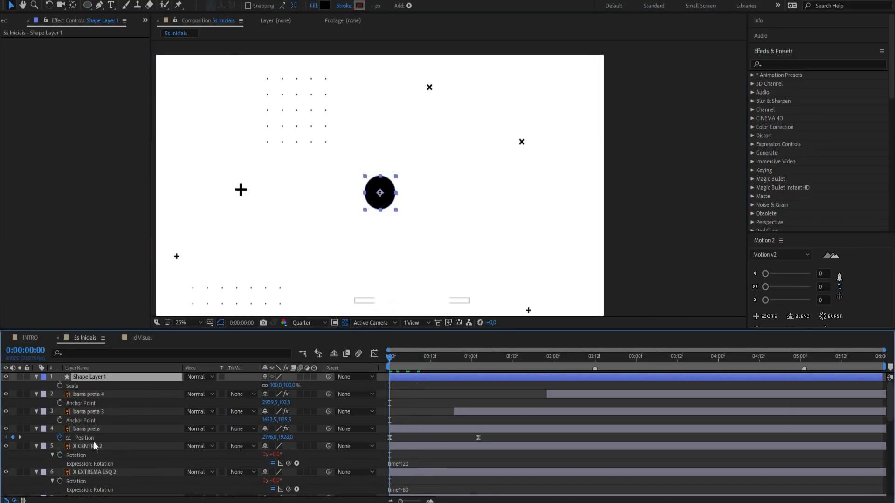
pyautogui.click(60, 386)
pyautogui.write('0')
pyautogui.press('Return')
pyautogui.moveTo(405, 359); pyautogui.dragTo(430, 359)
pyautogui.click(282, 386)
pyautogui.write('10')
pyautogui.press('Return')
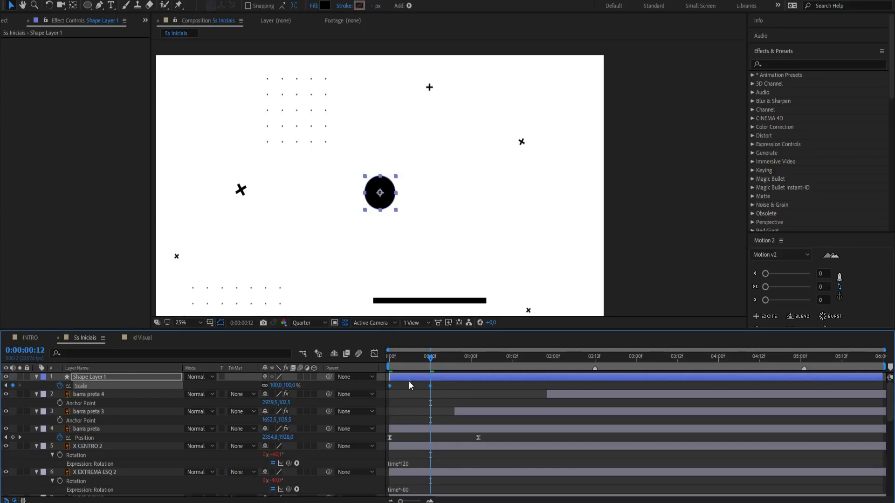
# Reshape the ellipse's Scale speed graph so growth starts slowly and peaks near the end, and preview it
pyautogui.click(374, 353)
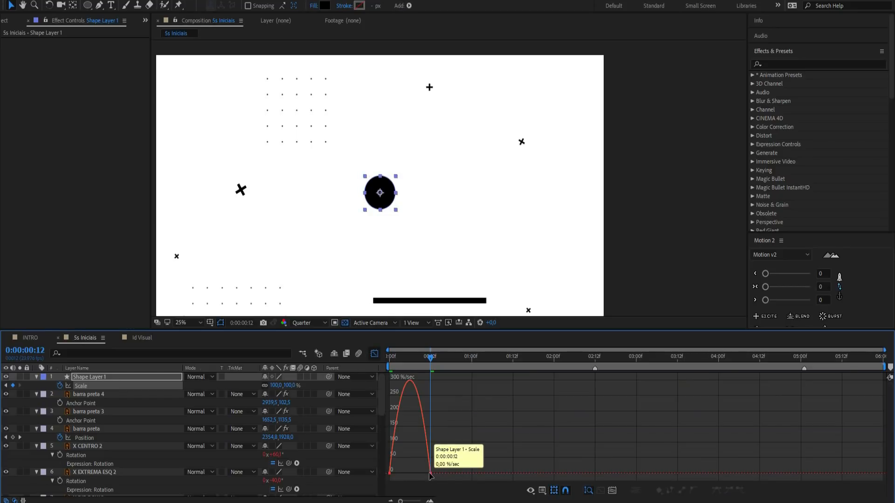
pyautogui.moveTo(397, 474); pyautogui.dragTo(409, 474)
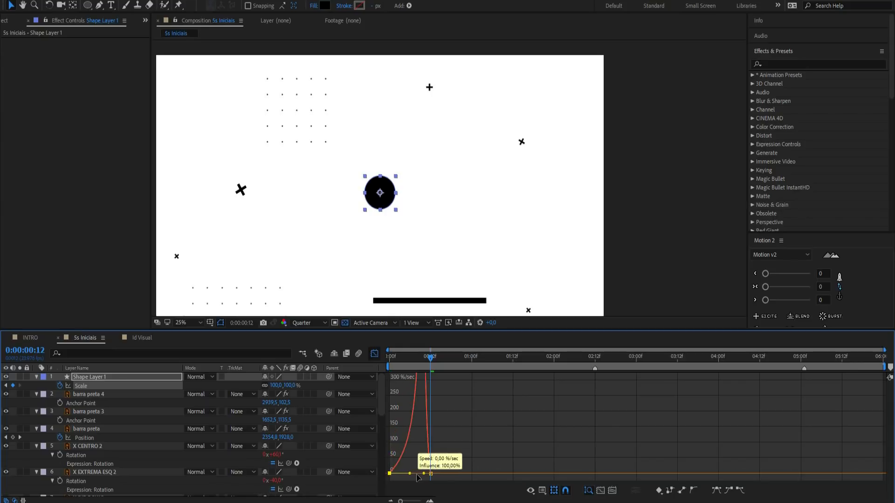
pyautogui.press('space')
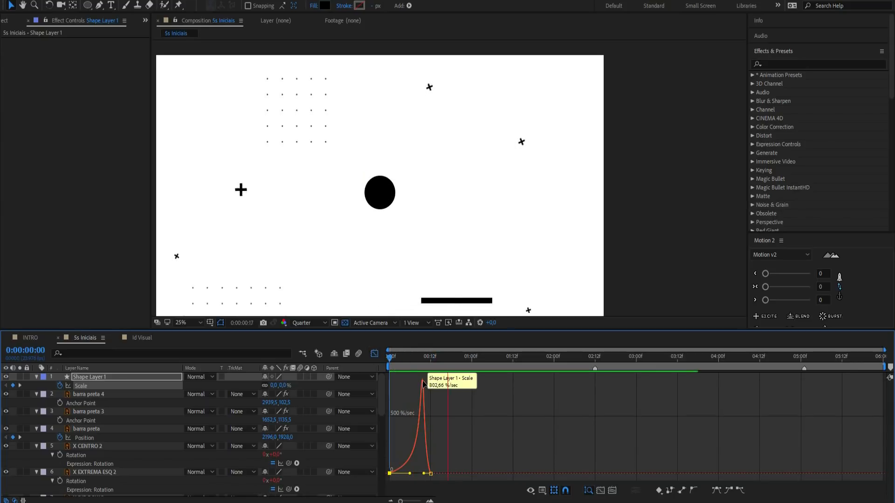
pyautogui.click(410, 373)
pyautogui.press('space')
pyautogui.click(374, 353)
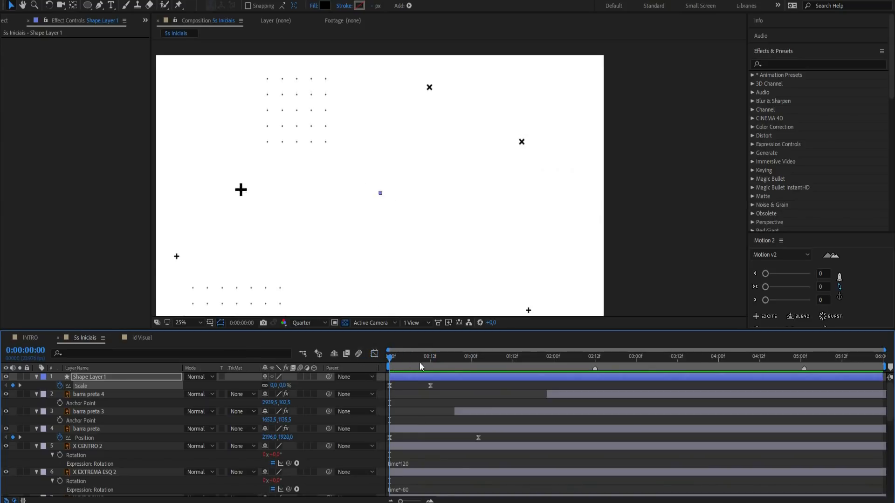
# Set the ellipse's Scale at 0:00:00:12 to 150% and preview the growth from the first frame
pyautogui.click(430, 363)
pyautogui.click(290, 385)
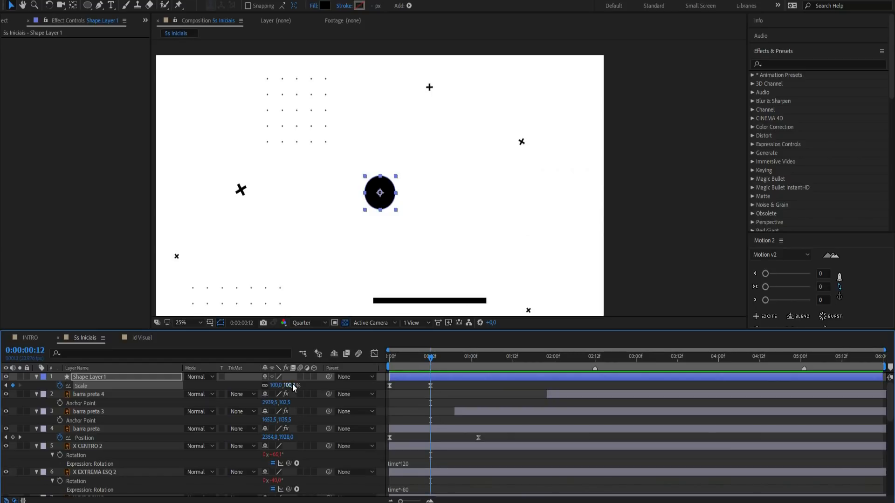
pyautogui.write('15')
pyautogui.press('Return')
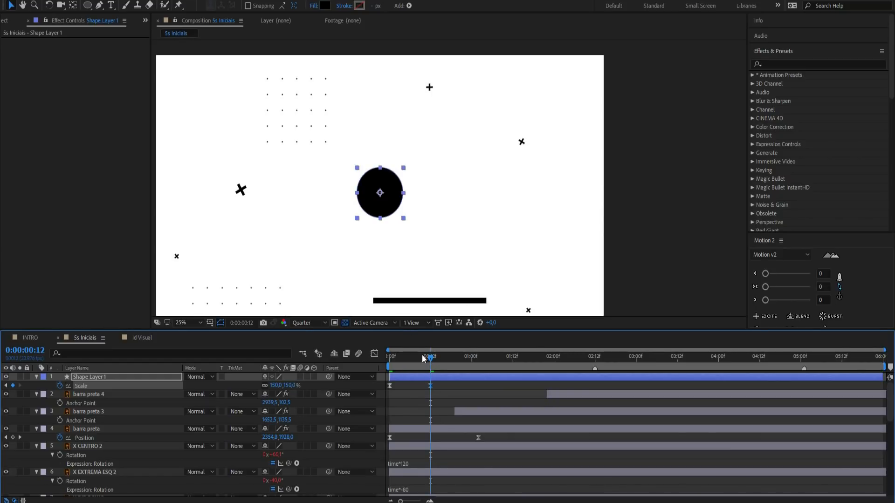
pyautogui.press('Home')
pyautogui.click(449, 393)
pyautogui.press('space')
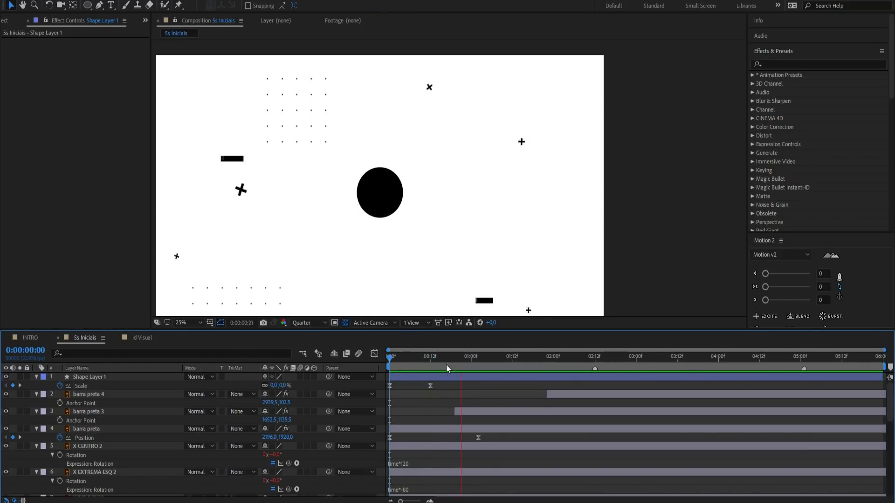
# Shift the ellipse layer about five frames earlier and preview its growth, ending at 0:00:01:00
pyautogui.moveTo(441, 378); pyautogui.dragTo(424, 378)
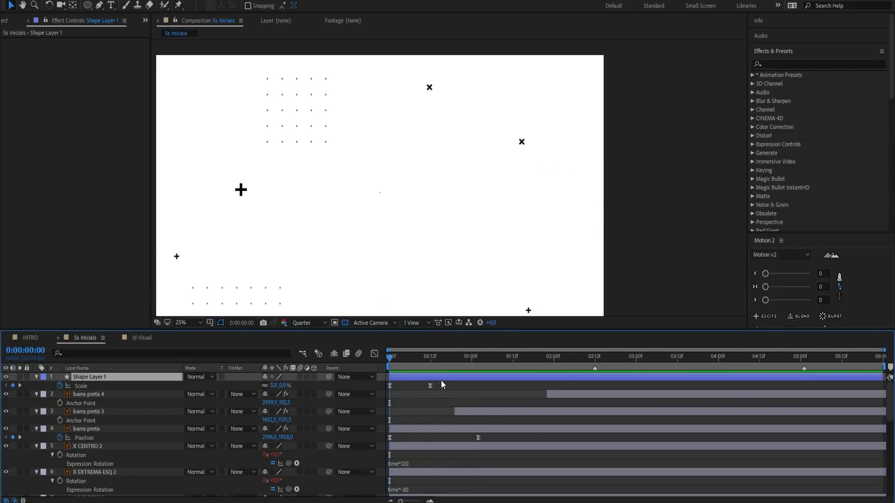
pyautogui.press('space')
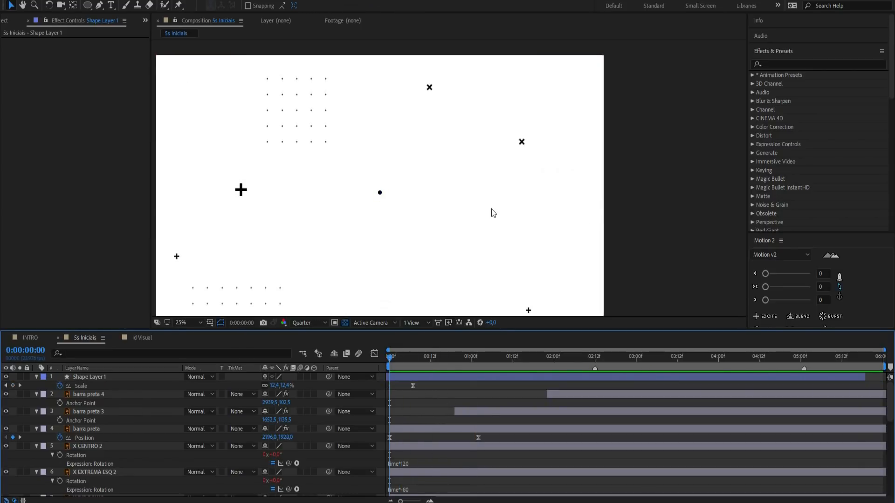
pyautogui.press('space')
pyautogui.press('space')
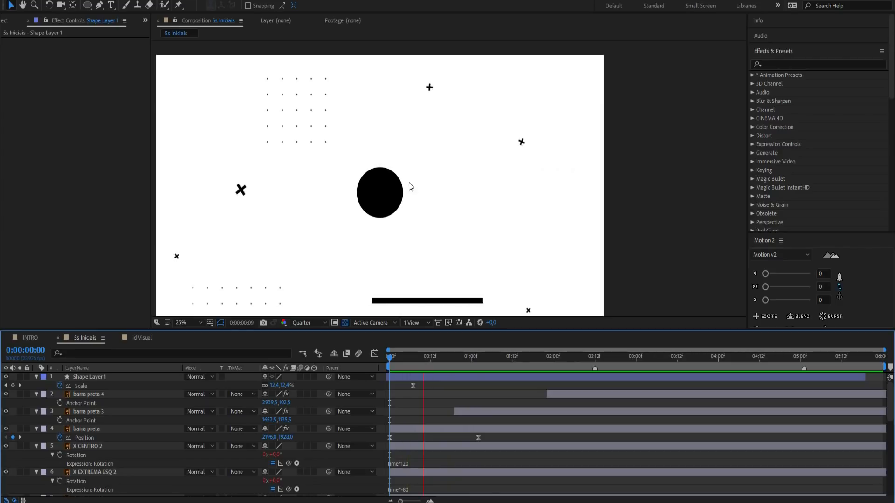
pyautogui.press('space')
pyautogui.press('space')
pyautogui.click(472, 364)
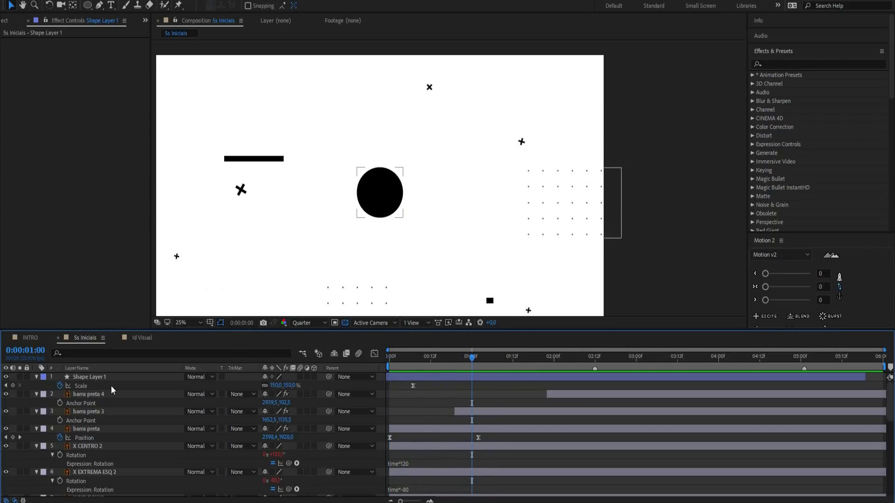
# Add a Scale keyframe on Shape Layer 1 at 0:00:01:00 to hold the ellipse's current size
pyautogui.click(105, 377)
pyautogui.press('Return')
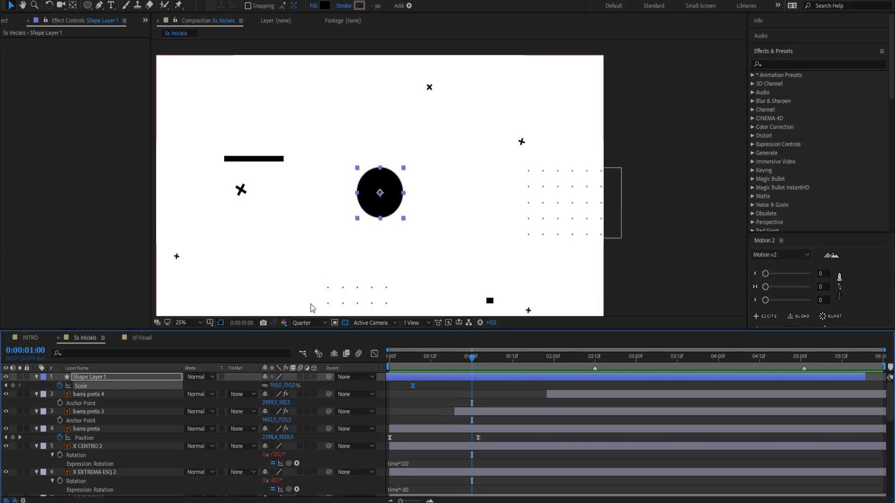
pyautogui.click(13, 386)
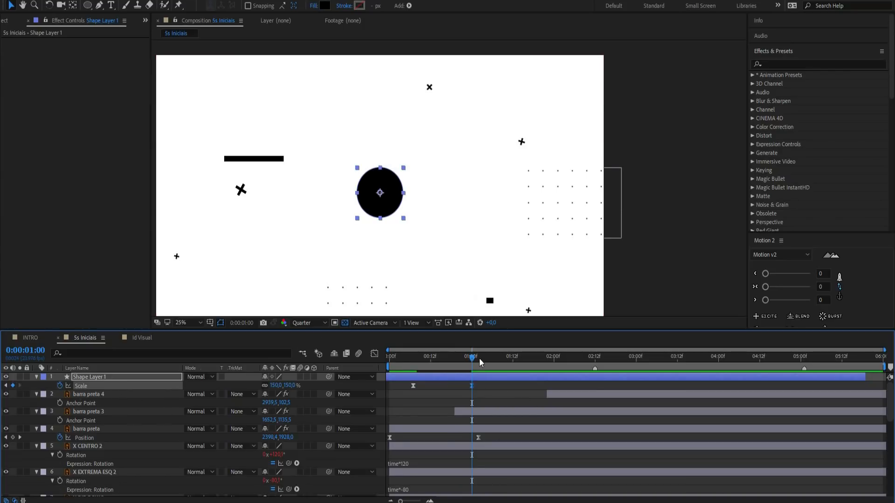
# Keyframe the ellipse's Scale to 200% at 0:00:01:10
pyautogui.moveTo(472, 361); pyautogui.dragTo(506, 361)
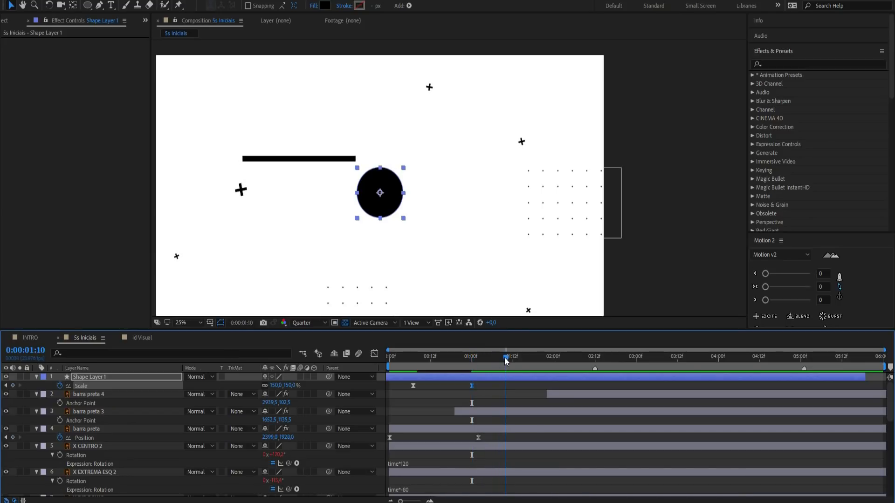
pyautogui.click(289, 386)
pyautogui.write('175')
pyautogui.press('Return')
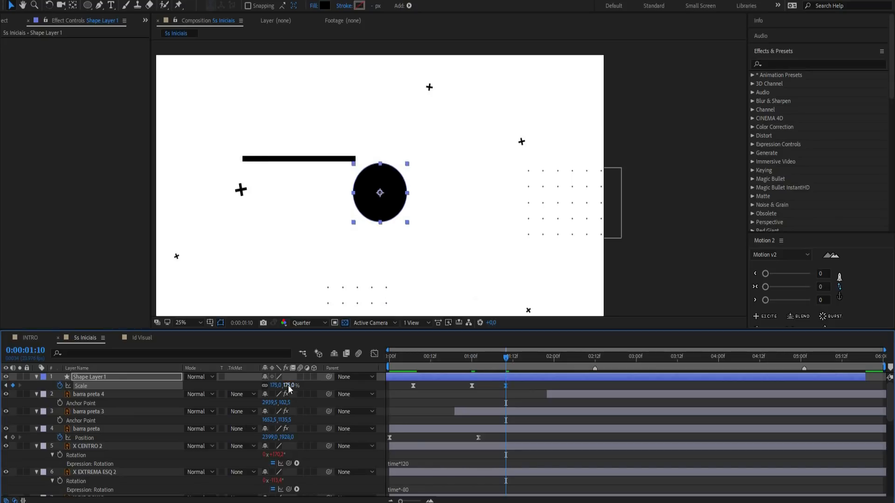
pyautogui.write('200')
pyautogui.press('Return')
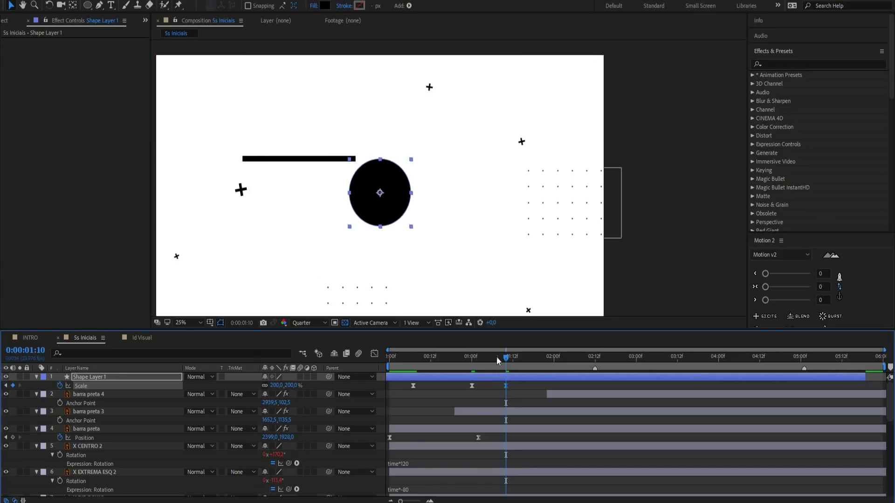
# Draw a rectangle on a new shape layer that tightly encloses the black central circle
pyautogui.click(365, 182)
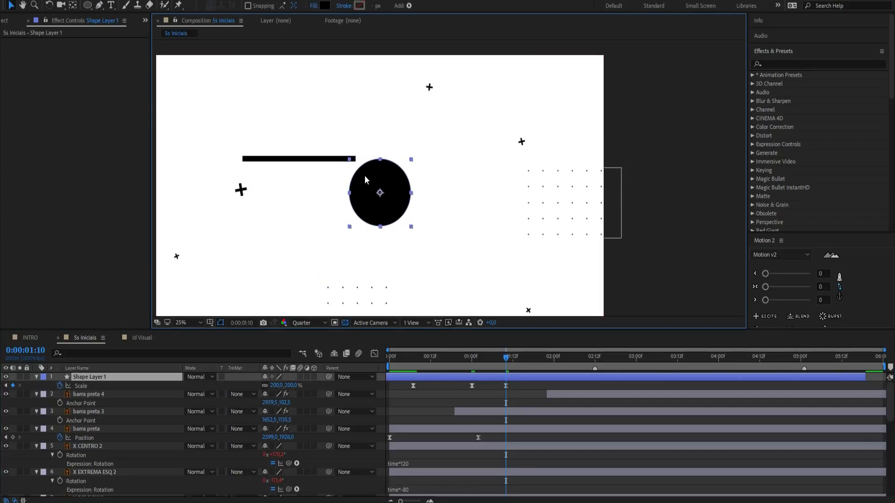
pyautogui.click(526, 392)
pyautogui.click(88, 5)
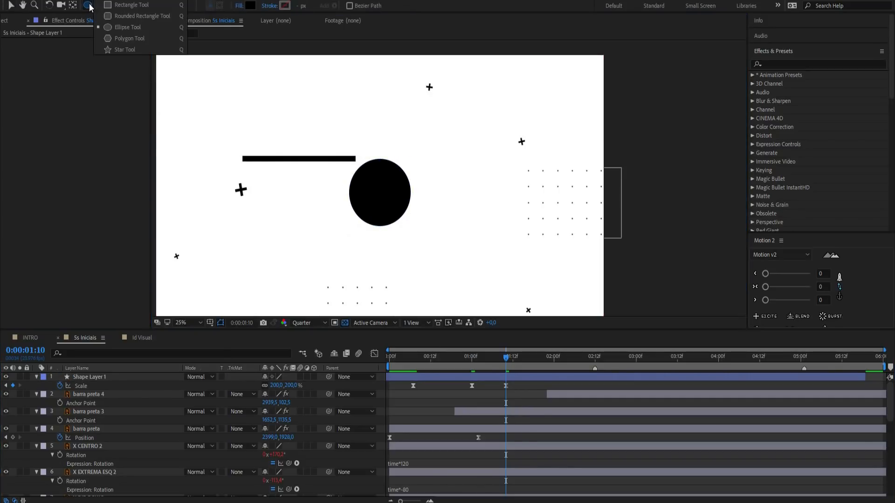
pyautogui.click(121, 6)
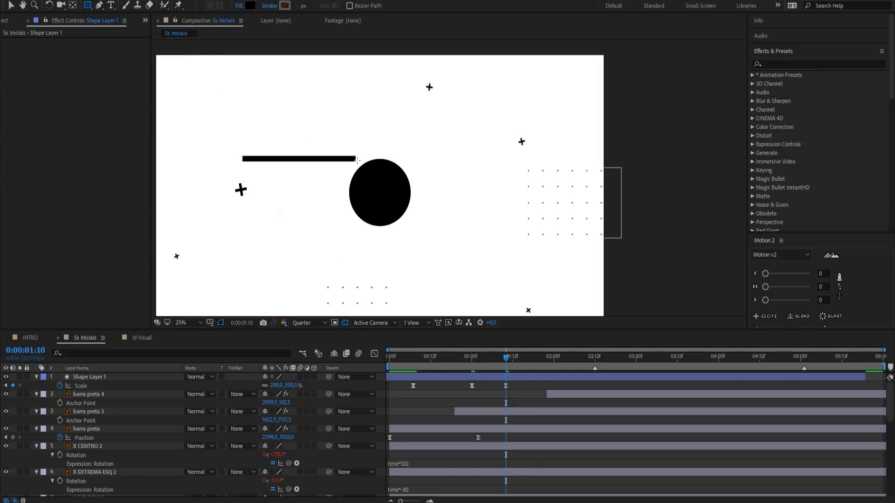
pyautogui.moveTo(348, 155)
pyautogui.mouseDown()
pyautogui.moveTo(417, 228)
pyautogui.moveTo(364, 230)
pyautogui.mouseUp()
pyautogui.click(6, 377)
pyautogui.click(6, 377)
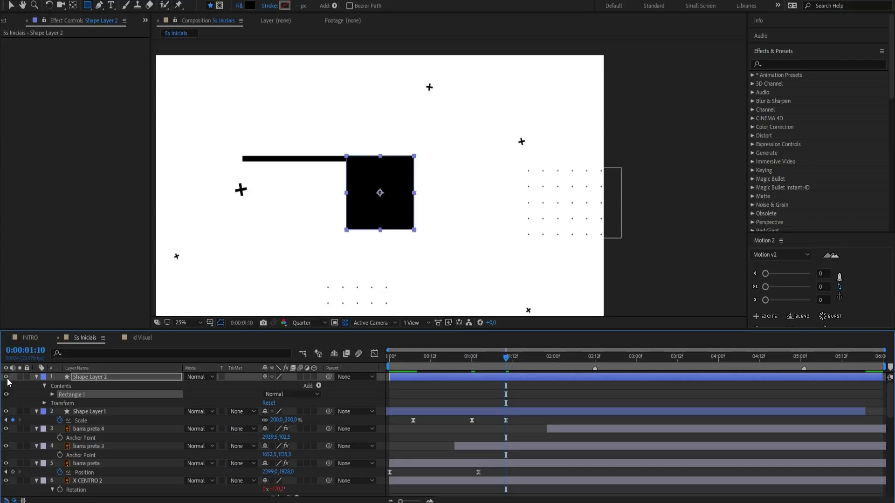
# Remove the new square's fill and give it a solid stroke
pyautogui.click(533, 384)
pyautogui.click(533, 377)
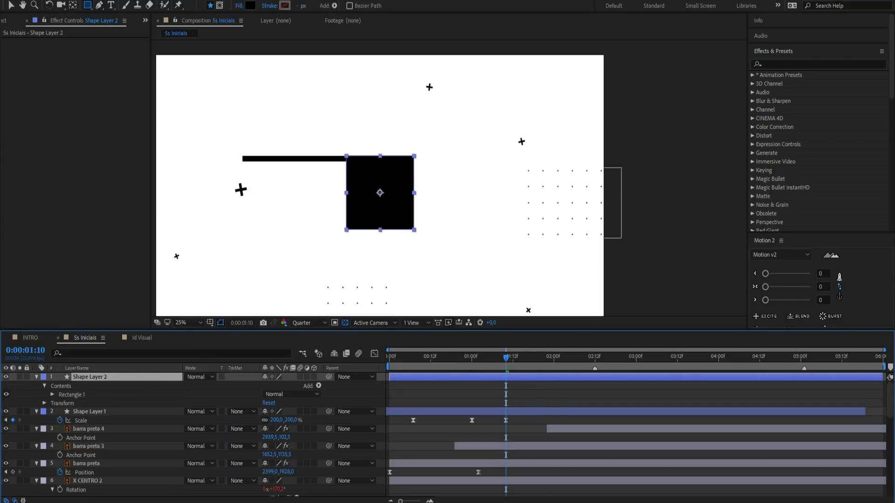
pyautogui.keyDown('alt'); pyautogui.click(252, 5); pyautogui.keyUp('alt')
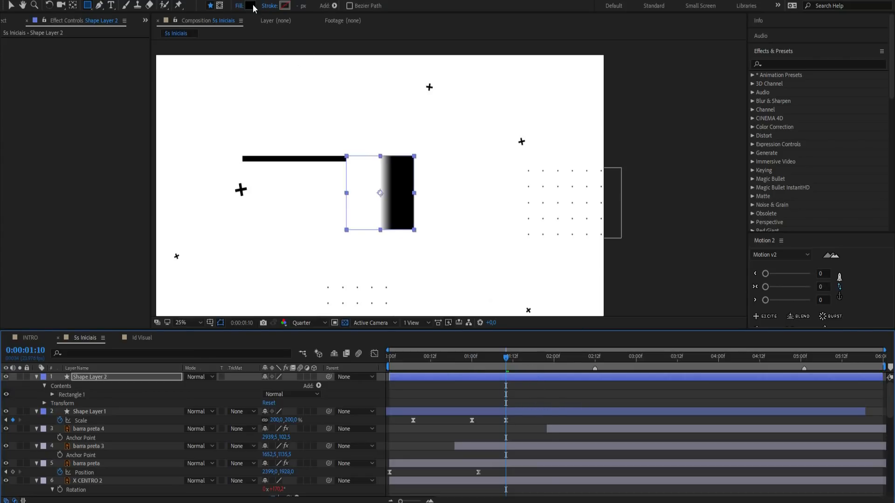
pyautogui.keyDown('alt'); pyautogui.click(252, 5); pyautogui.keyUp('alt')
pyautogui.keyDown('alt'); pyautogui.click(252, 7); pyautogui.keyUp('alt')
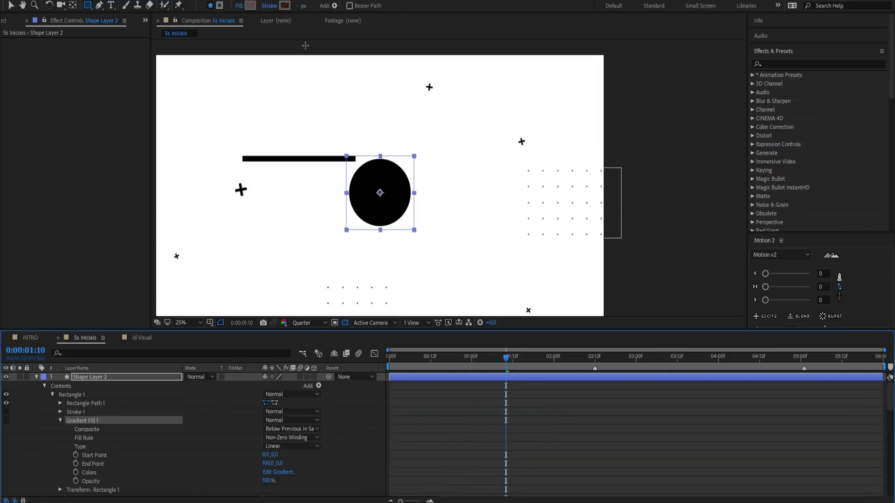
pyautogui.keyDown('alt'); pyautogui.click(285, 9); pyautogui.keyUp('alt')
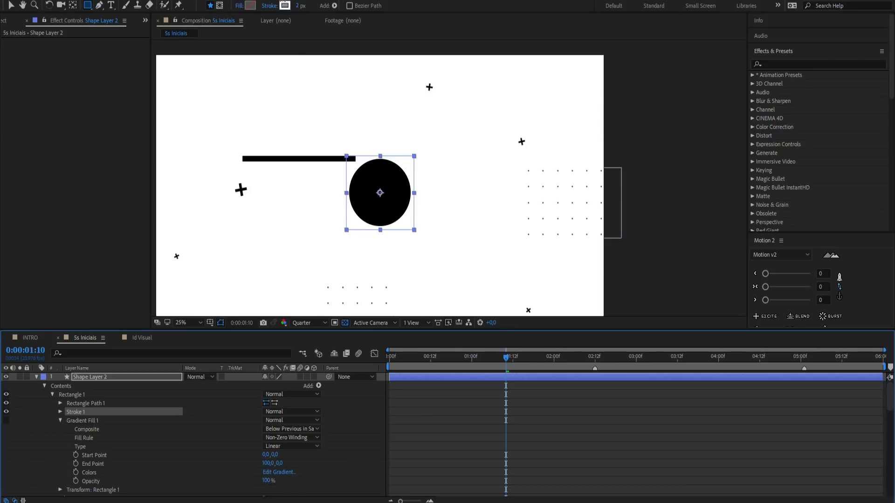
# Make the square's stroke black and set its width to 25 px
pyautogui.click(283, 4)
pyautogui.press('Return')
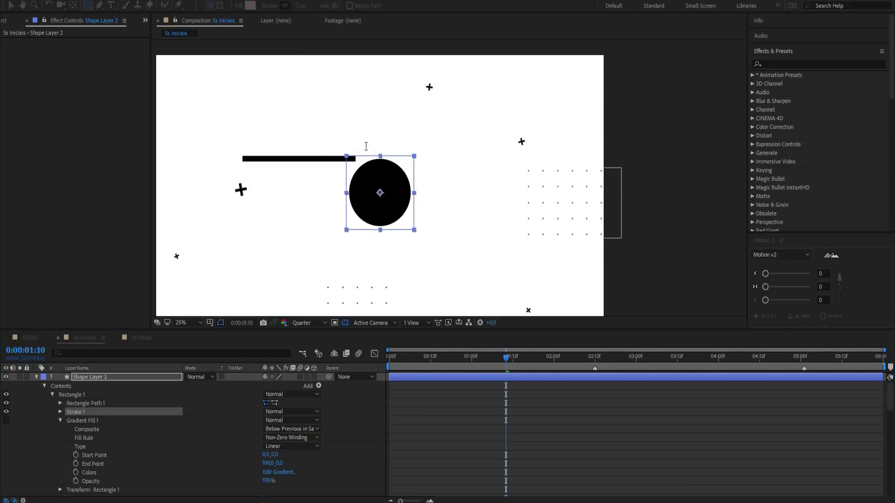
pyautogui.click(298, 6)
pyautogui.write('15')
pyautogui.press('Return')
pyautogui.click(299, 5)
pyautogui.write('25')
pyautogui.press('Return')
pyautogui.click(574, 462)
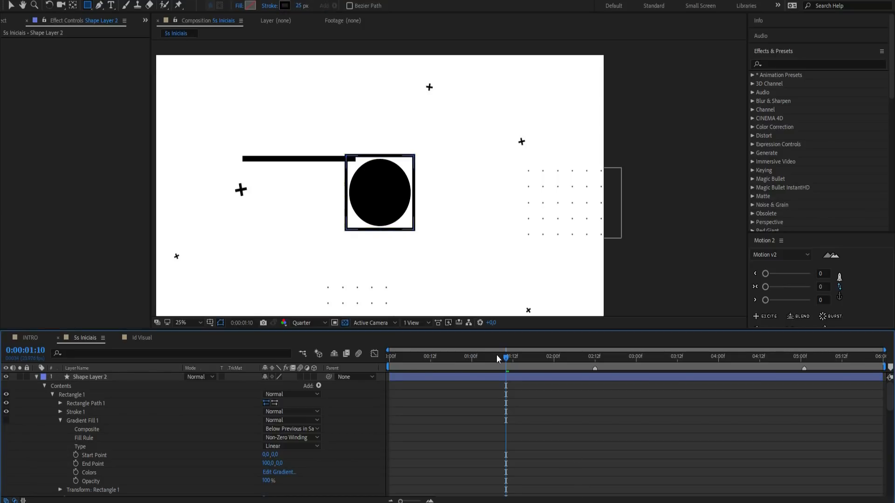
# Set the Scale of the square outline layer, Shape Layer 2, to 93%
pyautogui.click(505, 376)
pyautogui.press('s')
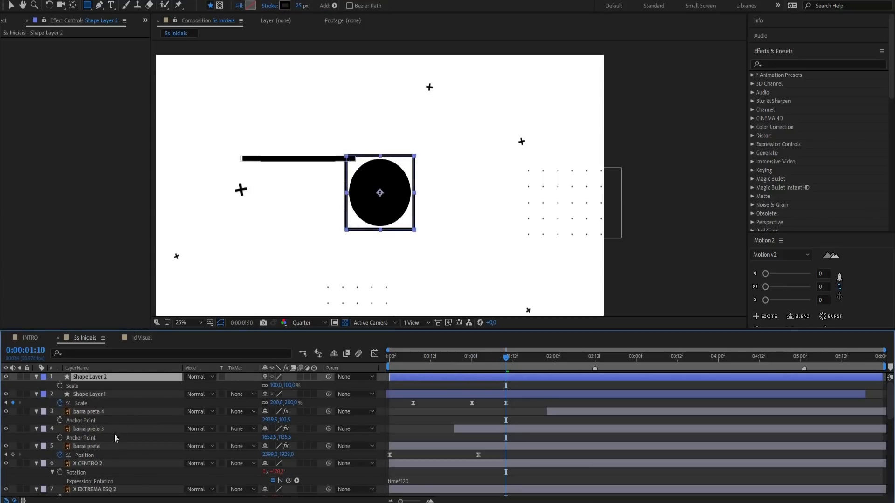
pyautogui.click(277, 386)
pyautogui.write('95')
pyautogui.press('Return')
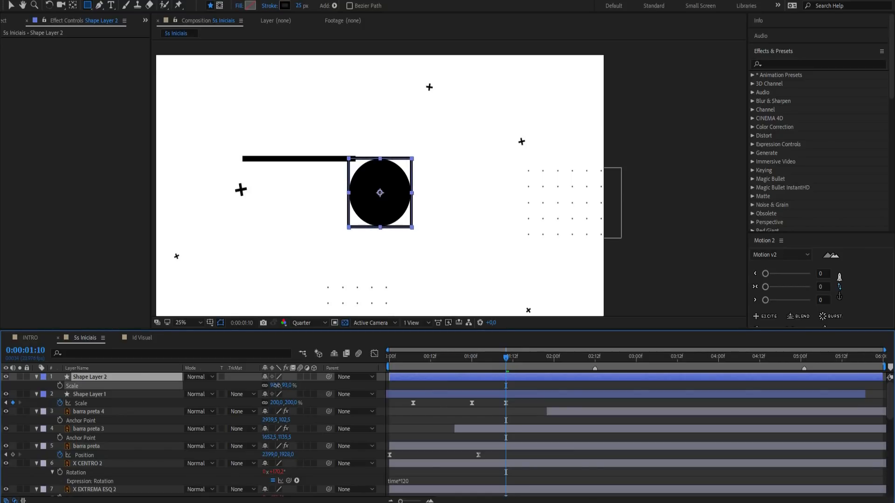
# Move the circle's 200% Scale keyframe to 0:00:01:05, reshape that segment's speed graph to peak early, and preview it
pyautogui.moveTo(506, 355); pyautogui.dragTo(474, 359)
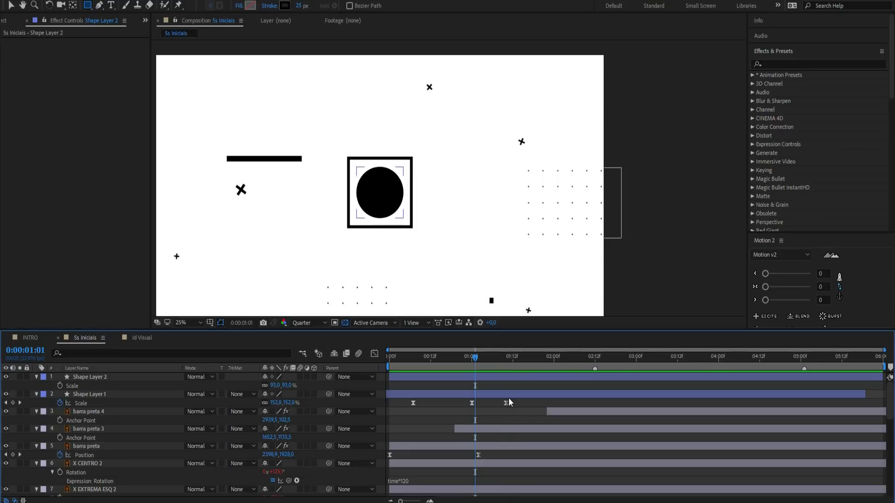
pyautogui.moveTo(505, 403); pyautogui.dragTo(488, 403)
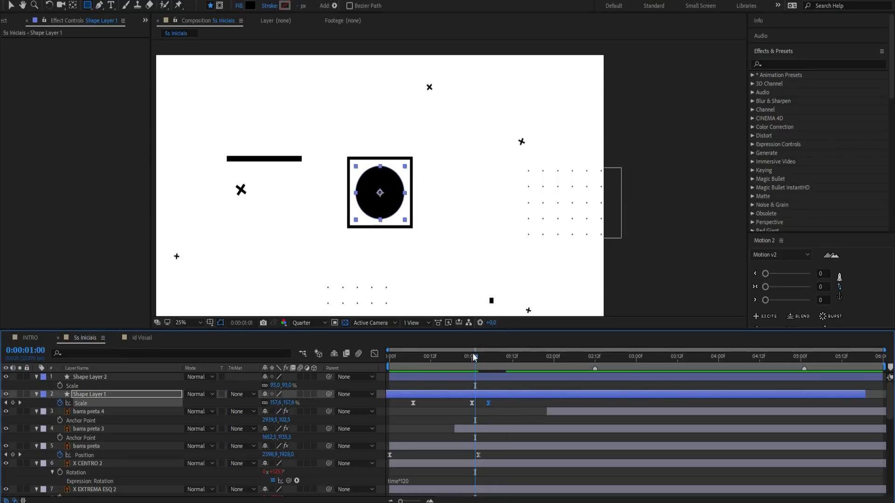
pyautogui.click(472, 357)
pyautogui.click(374, 354)
pyautogui.moveTo(490, 460); pyautogui.dragTo(459, 481)
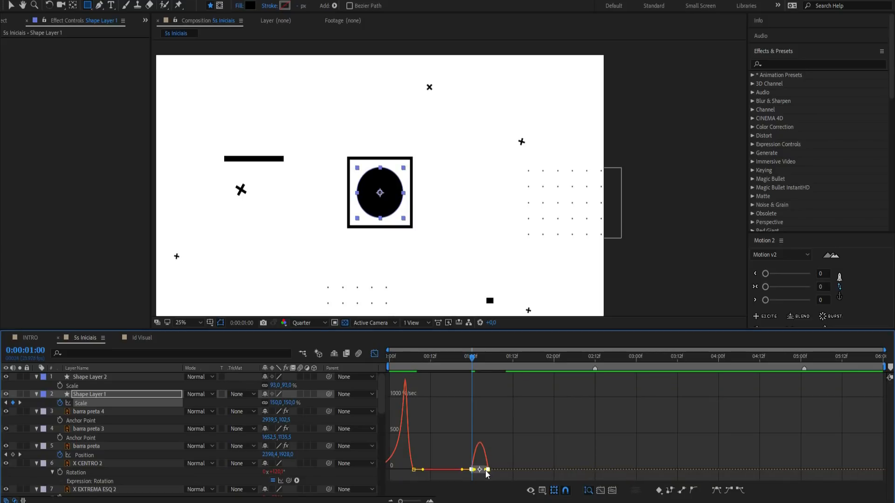
pyautogui.click(600, 491)
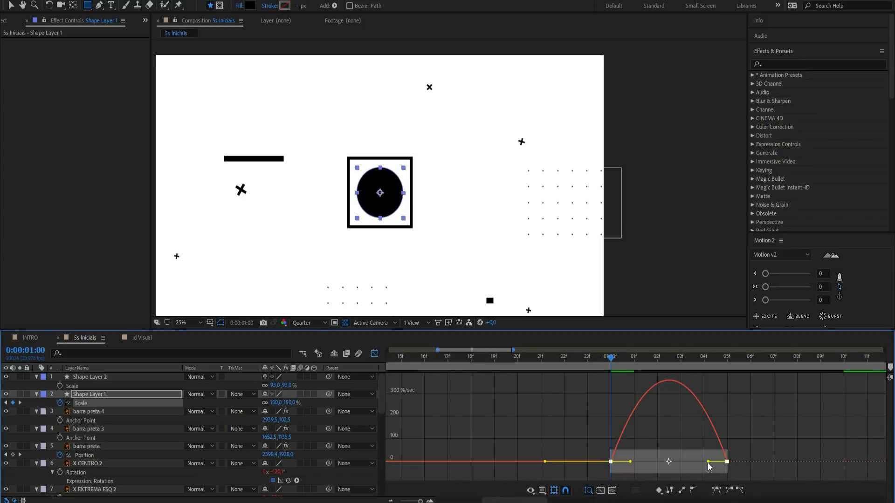
pyautogui.moveTo(704, 462); pyautogui.dragTo(669, 471)
pyautogui.moveTo(601, 361); pyautogui.dragTo(572, 360)
pyautogui.press('space')
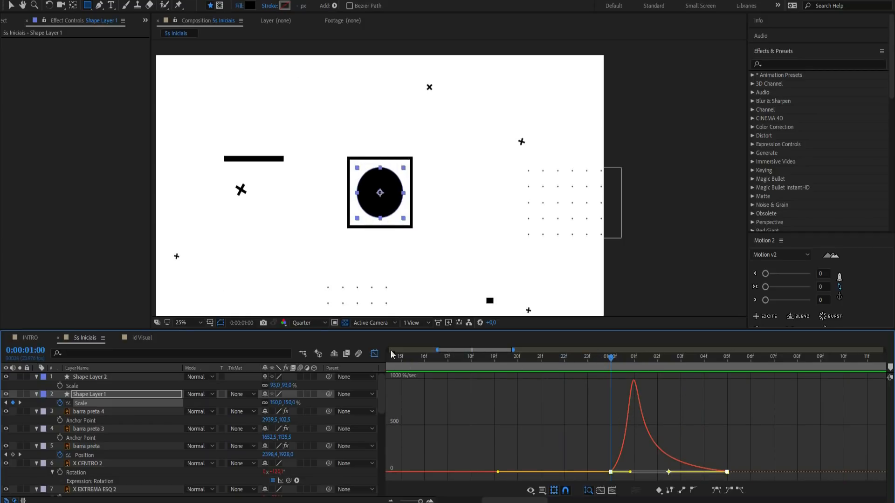
# Trim the start of the square outline layer to 0:00:01:03
pyautogui.hotkey('shift', 'F3')
pyautogui.click(650, 406)
pyautogui.moveTo(628, 365); pyautogui.dragTo(681, 364)
pyautogui.click(684, 379)
pyautogui.hotkey('alt', '[')
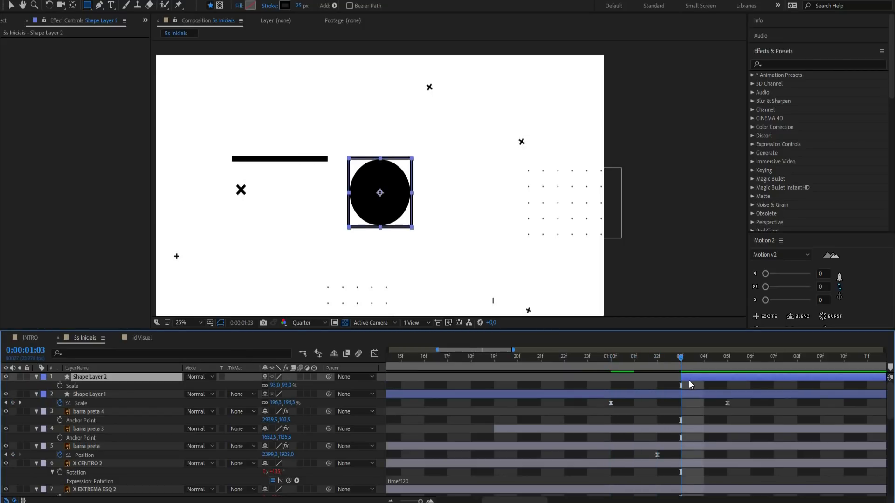
pyautogui.press('v')
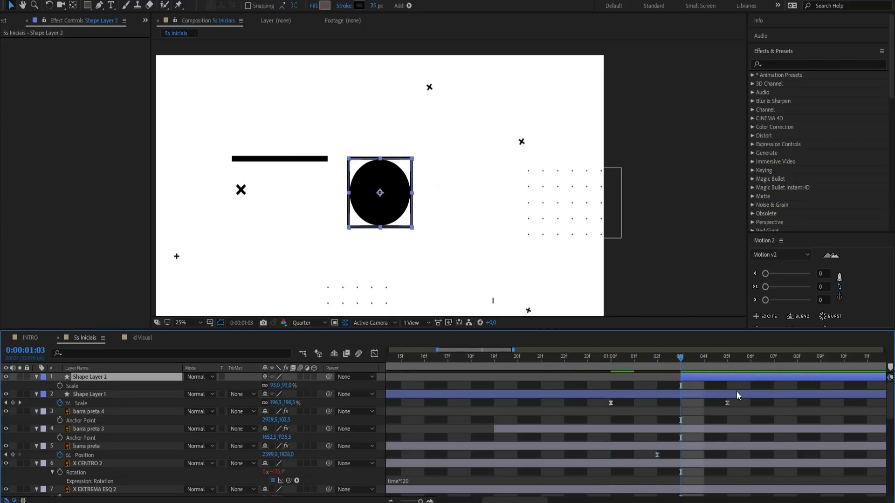
# Trim the end of the circle layer at 0:00:01:03 and preview the switch from circle to square
pyautogui.click(737, 394)
pyautogui.hotkey('alt', ']')
pyautogui.moveTo(680, 357); pyautogui.dragTo(572, 355)
pyautogui.press('space')
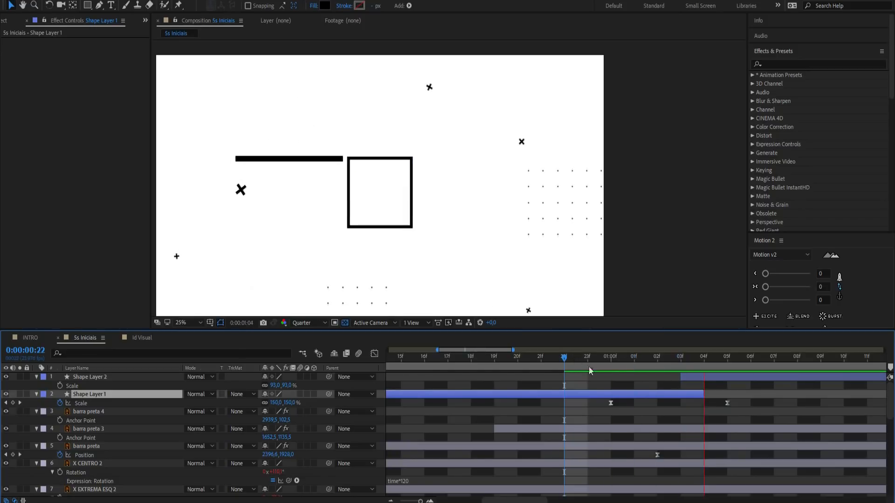
pyautogui.click(633, 363)
pyautogui.moveTo(645, 366); pyautogui.dragTo(705, 366)
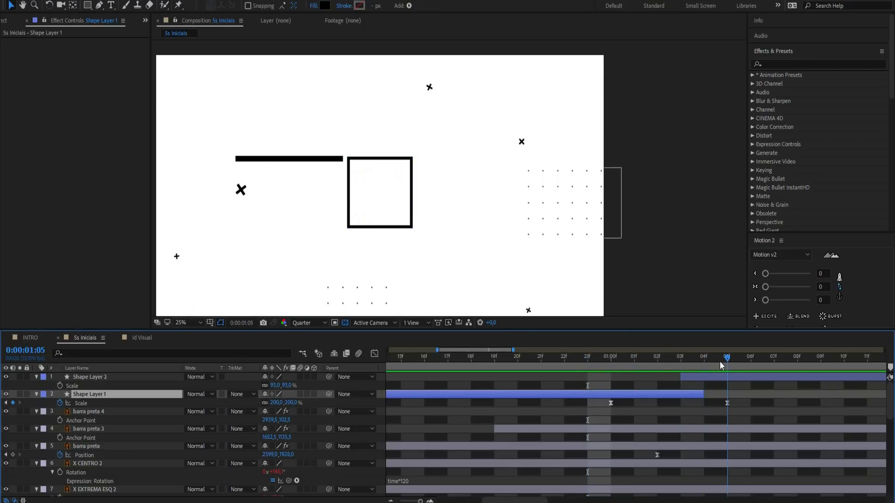
pyautogui.click(734, 359)
# Parent the square outline, Shape Layer 2, to Shape Layer 1 so it inherits the Scale animation, and preview it
pyautogui.click(728, 374)
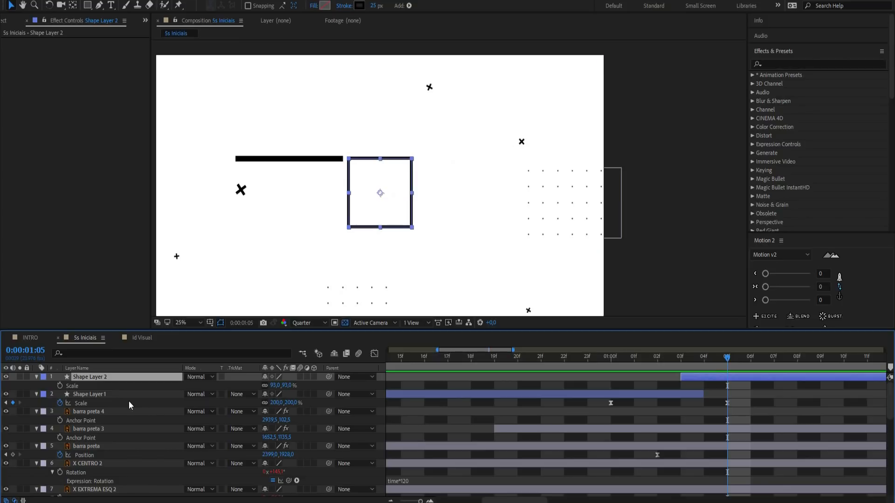
pyautogui.moveTo(727, 358); pyautogui.dragTo(762, 365)
pyautogui.moveTo(329, 375); pyautogui.dragTo(118, 395)
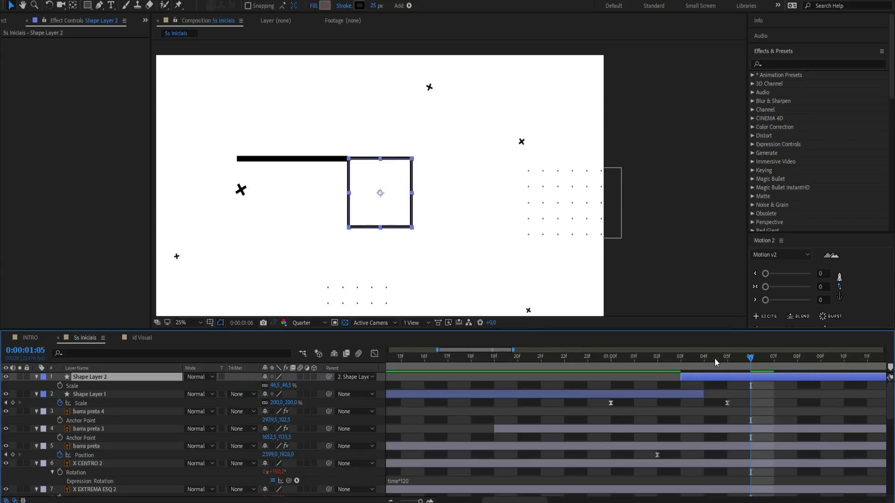
pyautogui.press('space')
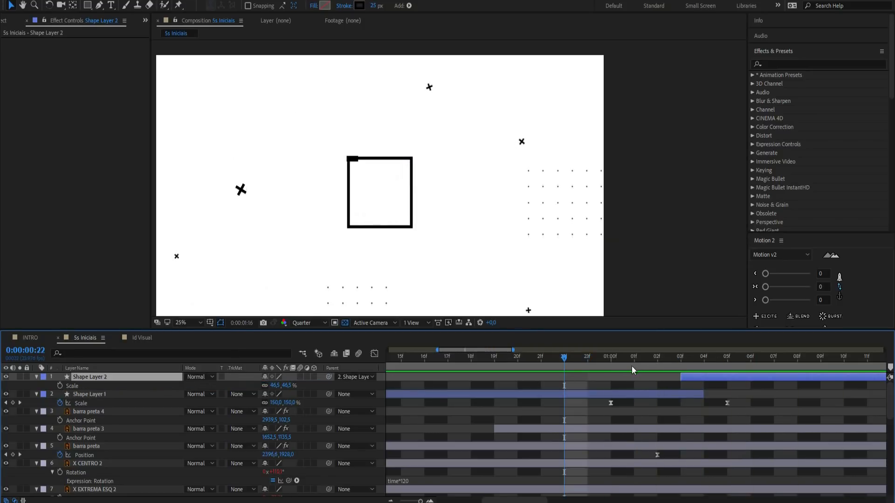
# Check the circle's Scale speed peak, move the circle-to-square cut to 0:00:01:01 on both layers, and preview it
pyautogui.moveTo(631, 365); pyautogui.dragTo(595, 365)
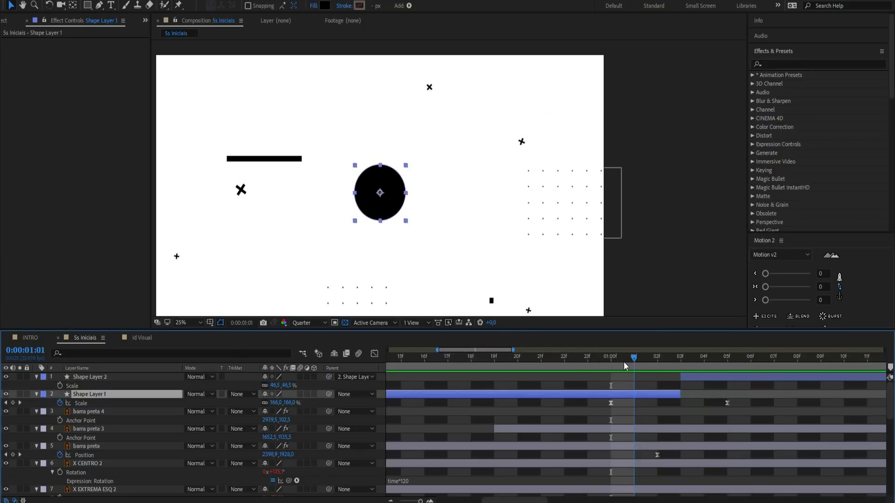
pyautogui.moveTo(624, 361)
pyautogui.mouseDown()
pyautogui.moveTo(598, 360)
pyautogui.moveTo(653, 359)
pyautogui.moveTo(630, 365)
pyautogui.mouseUp()
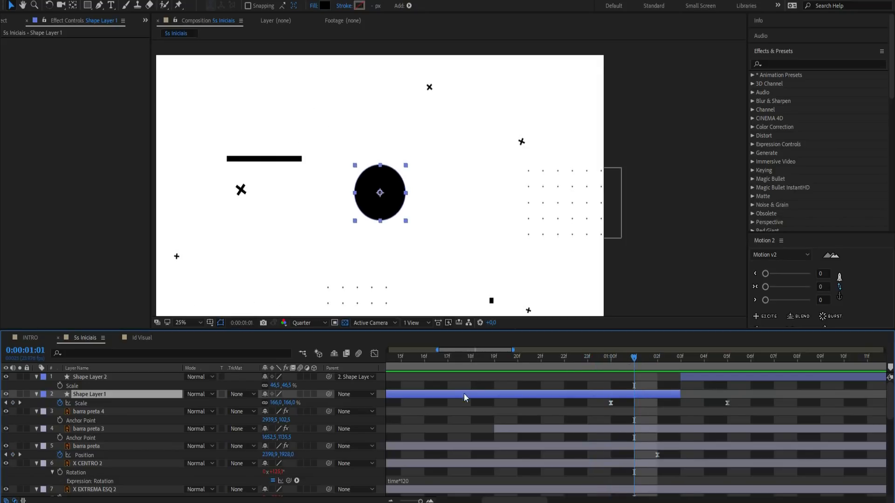
pyautogui.click(375, 355)
pyautogui.click(106, 402)
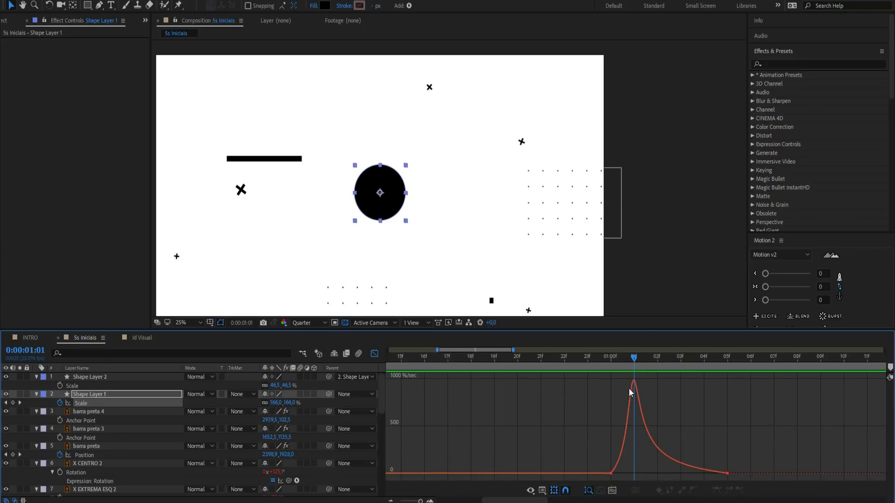
pyautogui.click(374, 355)
pyautogui.moveTo(680, 378); pyautogui.dragTo(640, 393)
pyautogui.press('space')
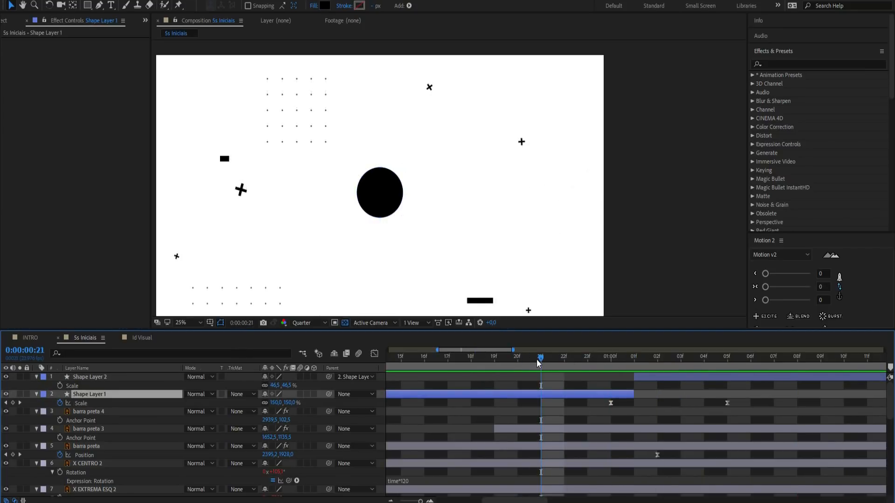
# Keyframe Shape Layer 1's Opacity at 0:00:01:01, with 100%, and at 0:00:01:02, and preview the circle-to-square transition
pyautogui.click(609, 360)
pyautogui.moveTo(609, 362); pyautogui.dragTo(540, 367)
pyautogui.press('t')
pyautogui.press('space')
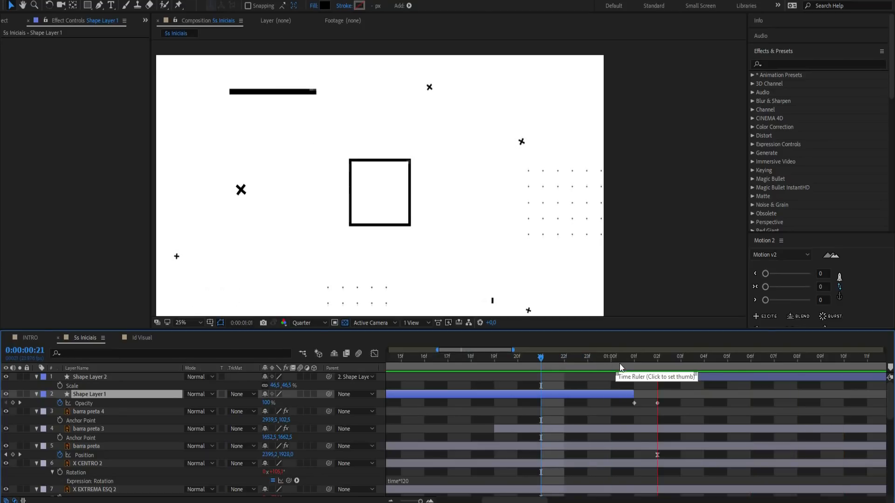
pyautogui.click(642, 363)
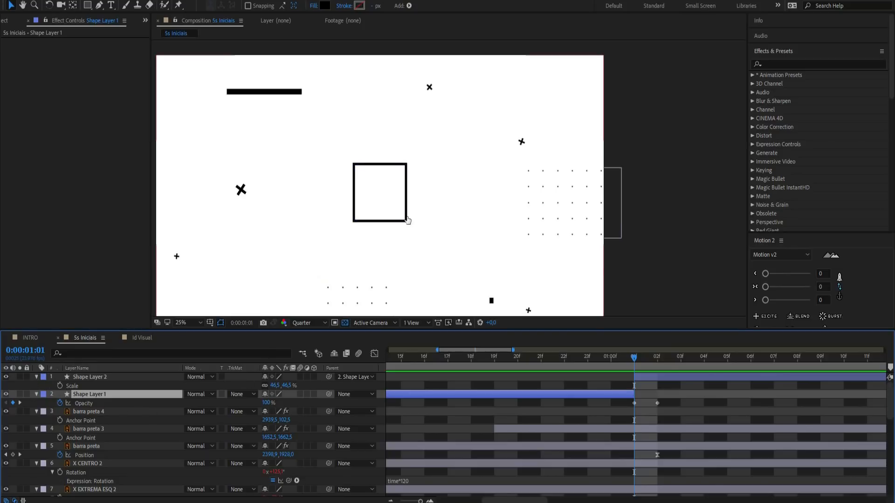
# Duplicate the square outline Shape Layer 2, give the duplicate a solid black fill, and hide it
pyautogui.click(681, 395)
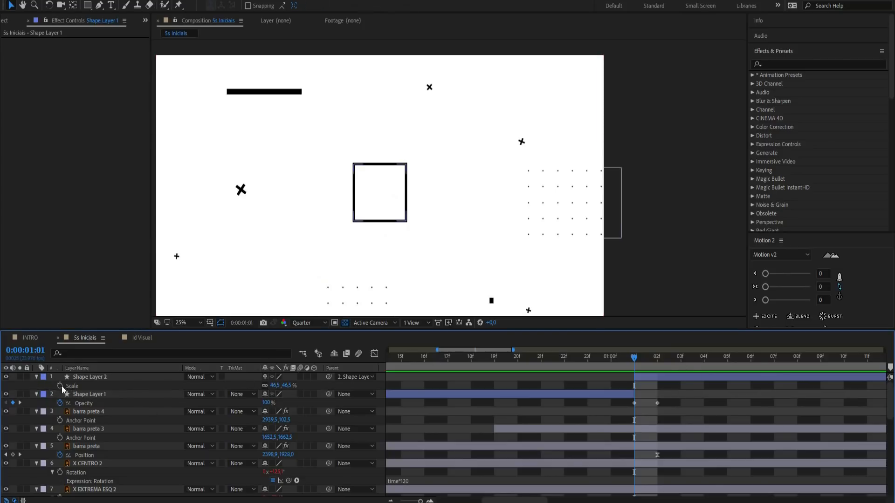
pyautogui.click(97, 376)
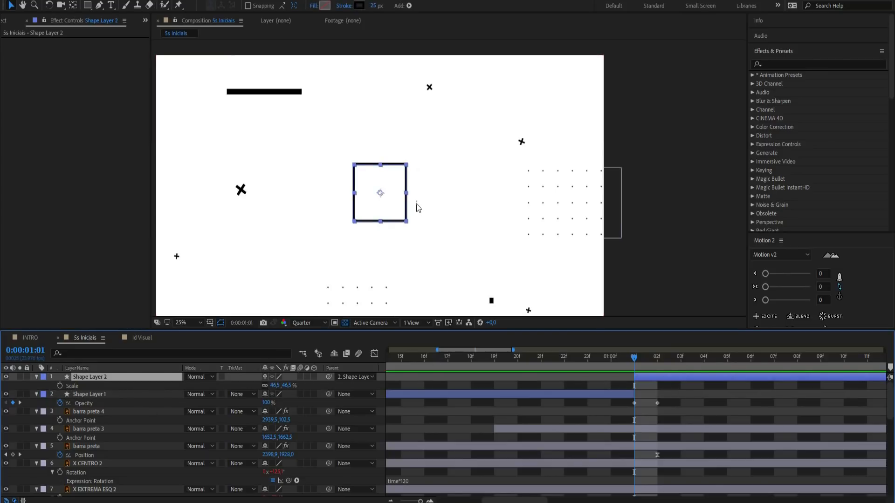
pyautogui.hotkey('ctrl', 'd')
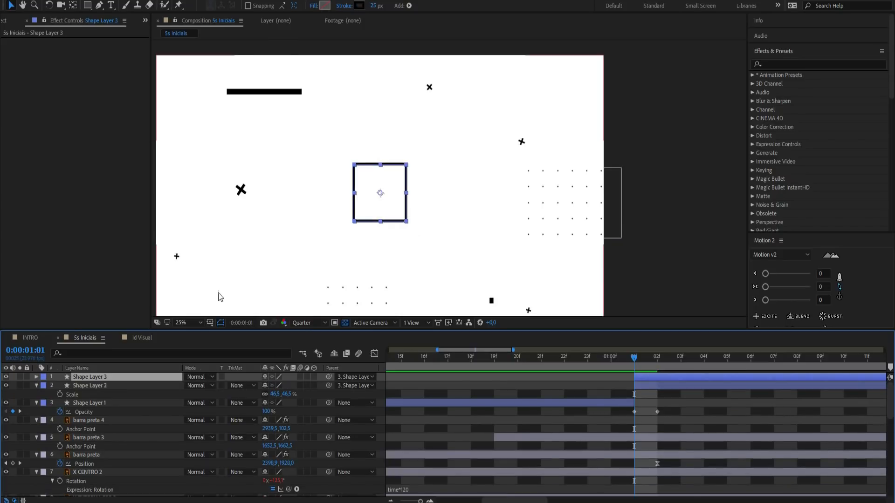
pyautogui.keyDown('alt'); pyautogui.click(324, 5); pyautogui.keyUp('alt')
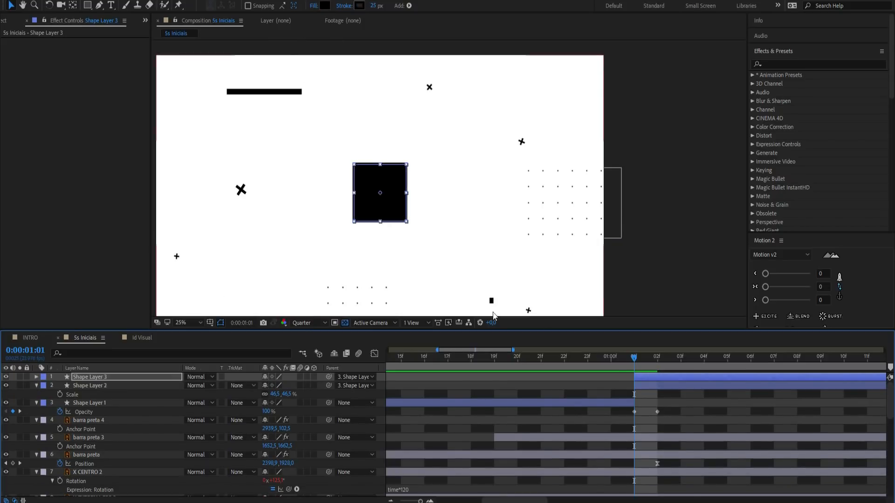
pyautogui.click(667, 395)
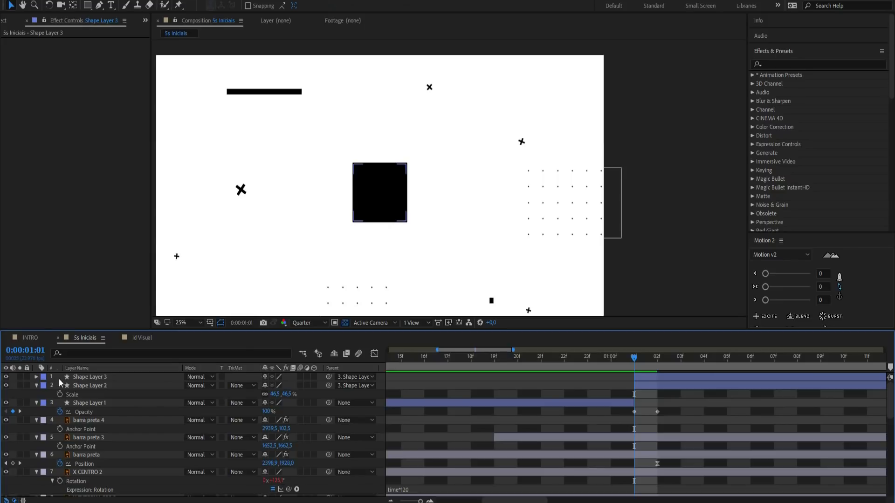
pyautogui.click(5, 377)
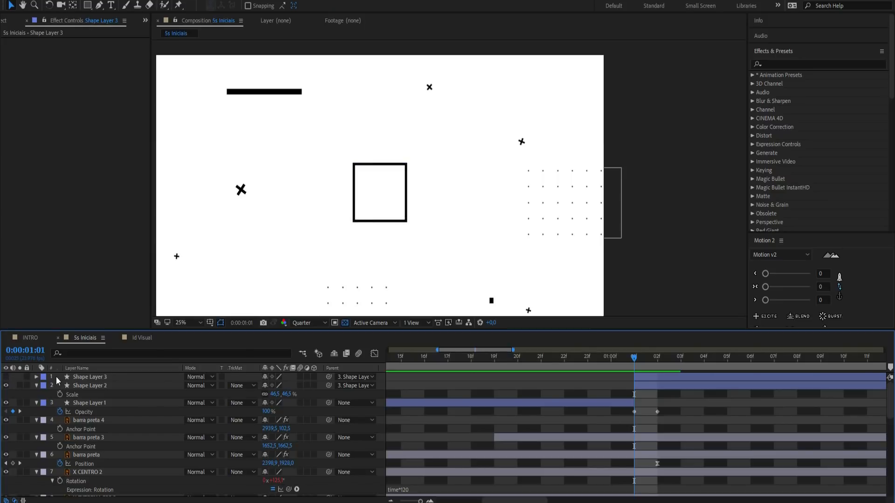
# Create a text layer reading "Pr" beside the square outline and set its fill to black
pyautogui.click(112, 7)
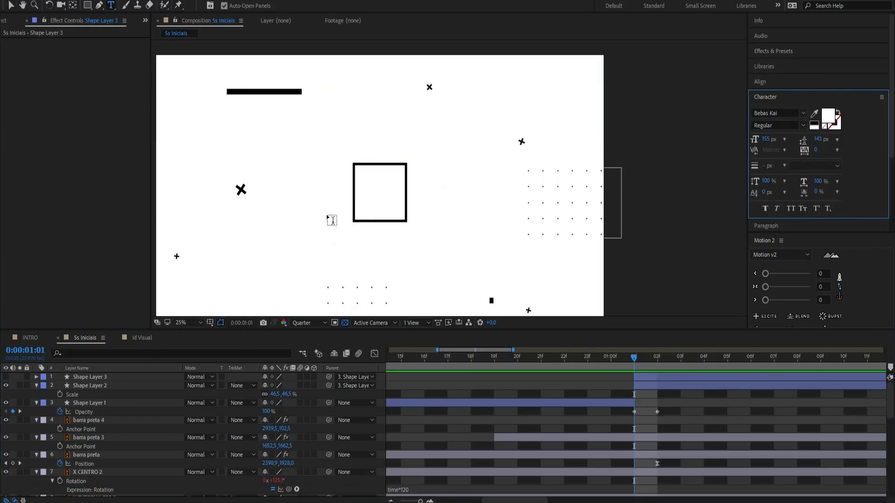
pyautogui.click(308, 228)
pyautogui.write('Pr')
pyautogui.hotkey('ctrl', 'a')
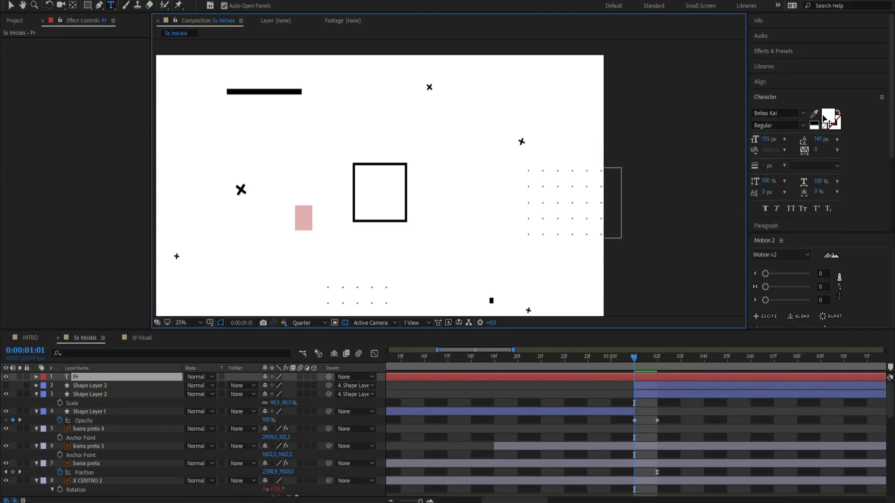
pyautogui.click(813, 126)
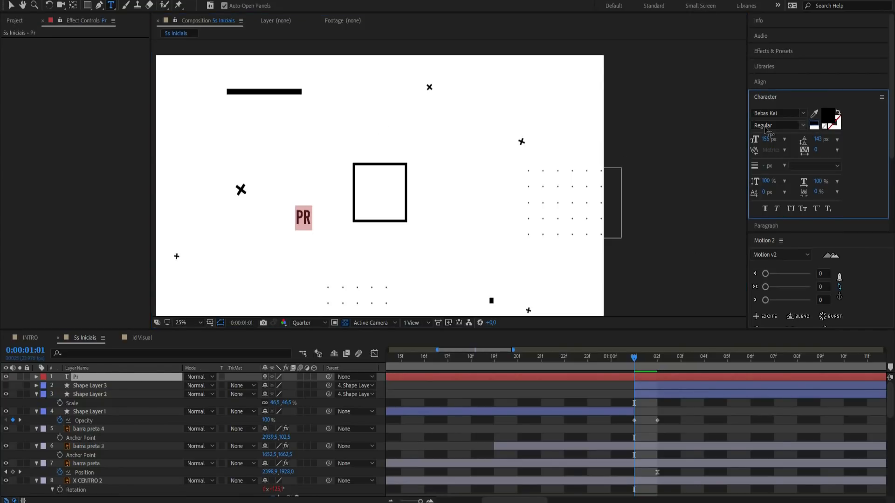
# Set the "Pr" text to the Futura BdCn BT Bold font and enlarge it to 235 px
pyautogui.click(784, 114)
pyautogui.write('futur')
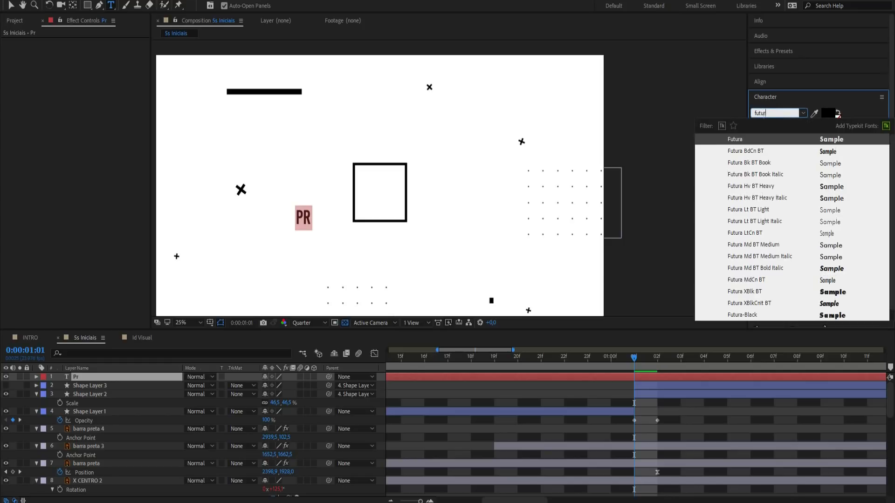
pyautogui.write('a')
pyautogui.click(723, 151)
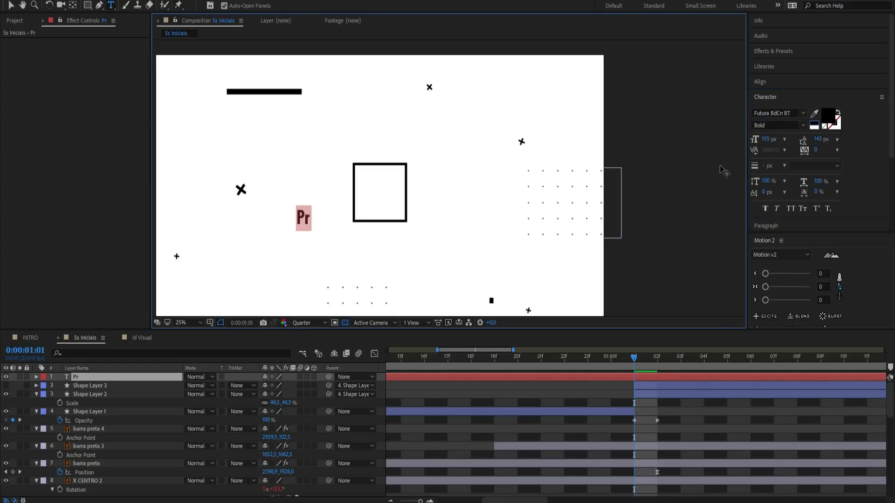
pyautogui.click(324, 222)
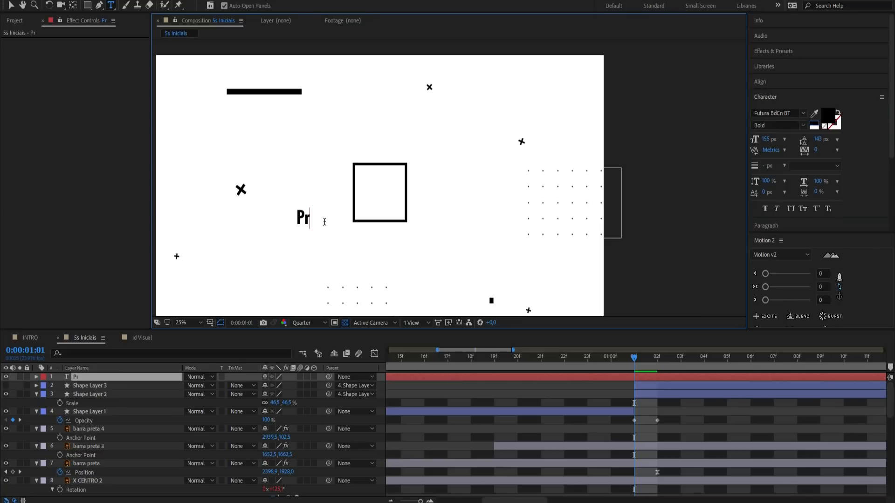
pyautogui.hotkey('ctrl', 'a')
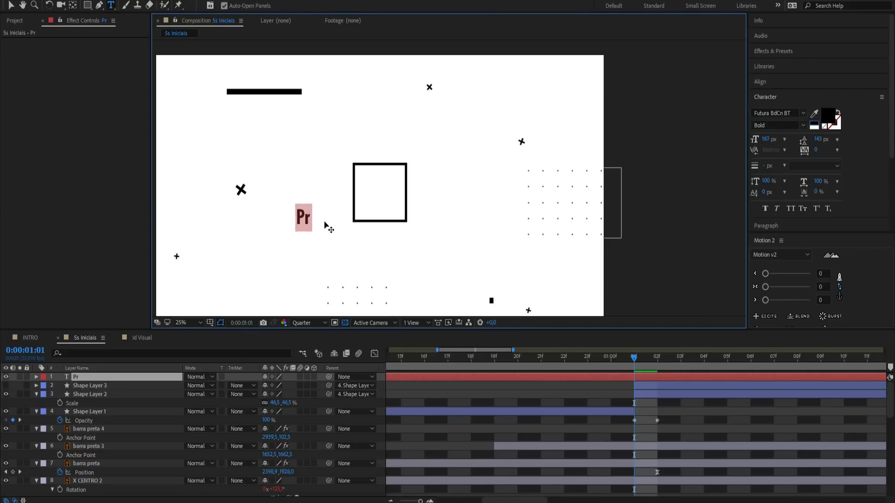
pyautogui.hotkey('ctrl', 'shift', '.')
pyautogui.hotkey('ctrl', 'Return')
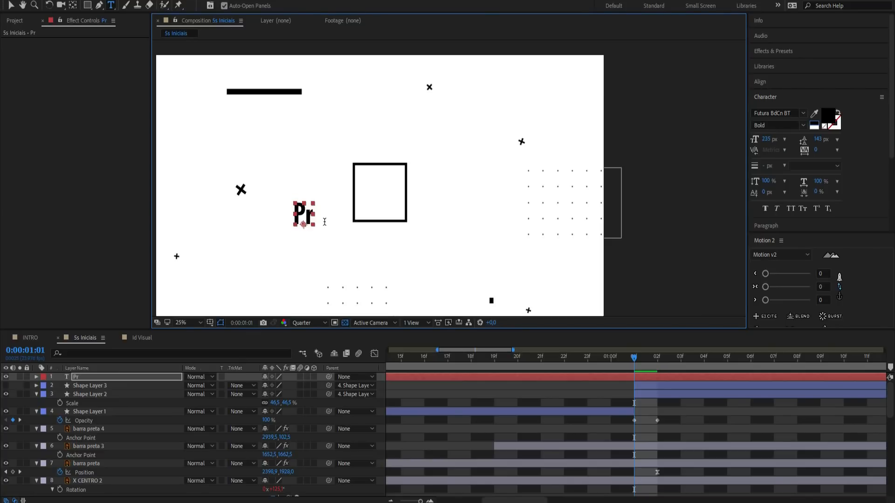
# Extend the text to "Pr Ae Vp" on one line, with wide, roughly even spacing between the abbreviations
pyautogui.click(312, 209)
pyautogui.press('BackSpace')
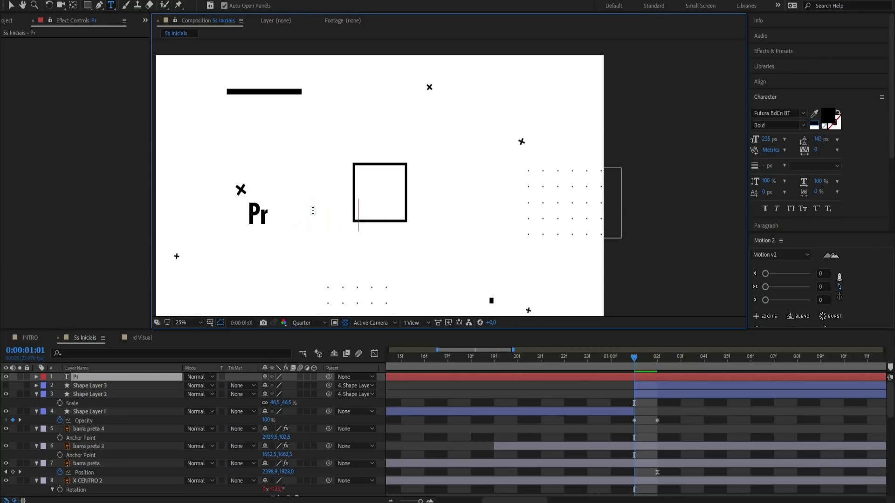
pyautogui.write('Ae         ')
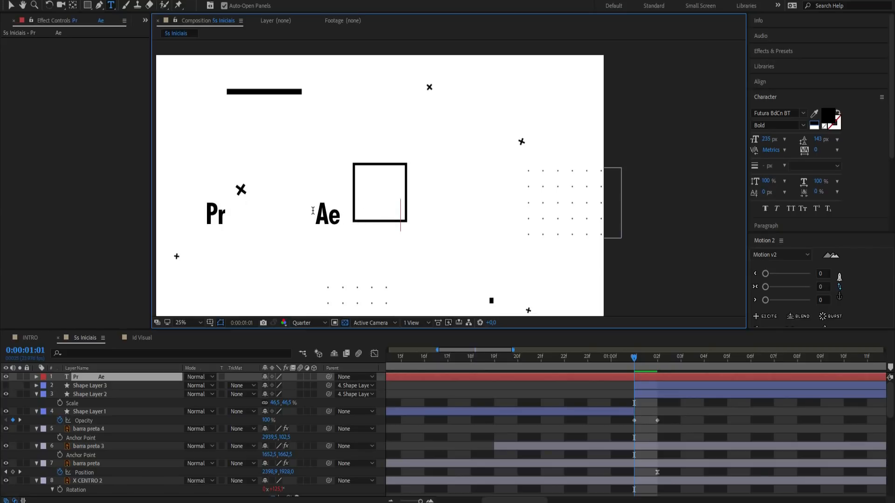
pyautogui.write(' Vp')
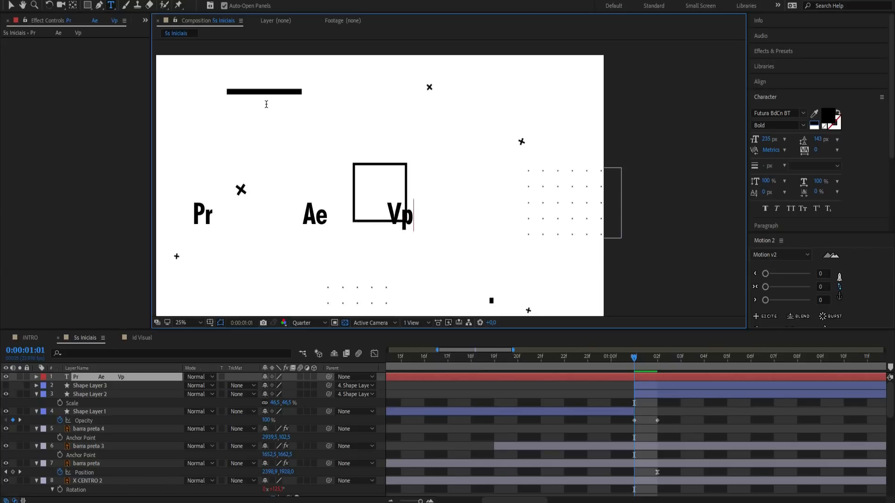
pyautogui.press('BackSpace')
pyautogui.press('BackSpace')
pyautogui.press('BackSpace')
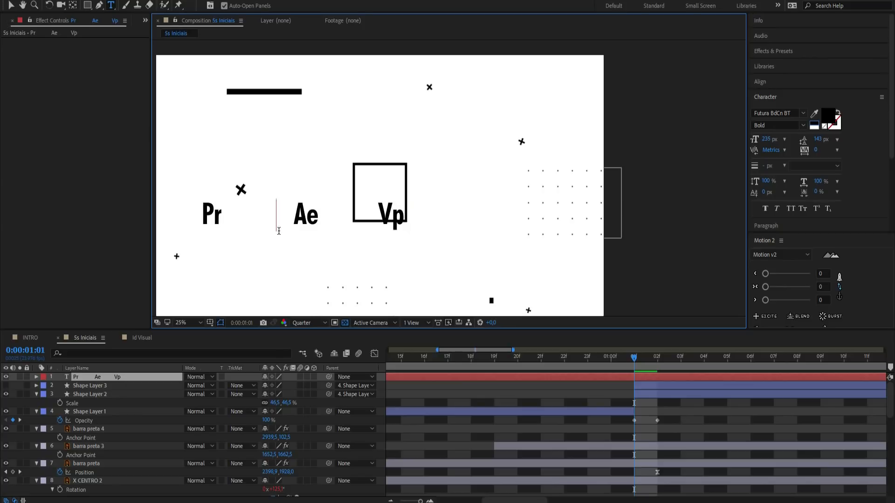
# Scale the text layer to 117% and move it so that "Pr" sits centred inside the square outline
pyautogui.press('Escape')
pyautogui.press('v')
pyautogui.moveTo(285, 218); pyautogui.dragTo(362, 196)
pyautogui.press('s')
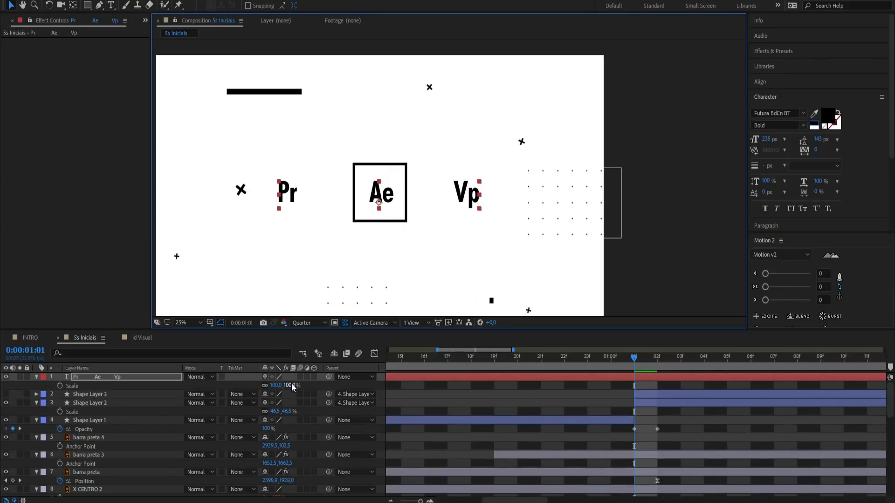
pyautogui.moveTo(292, 387); pyautogui.dragTo(299, 391)
pyautogui.moveTo(385, 199); pyautogui.dragTo(494, 197)
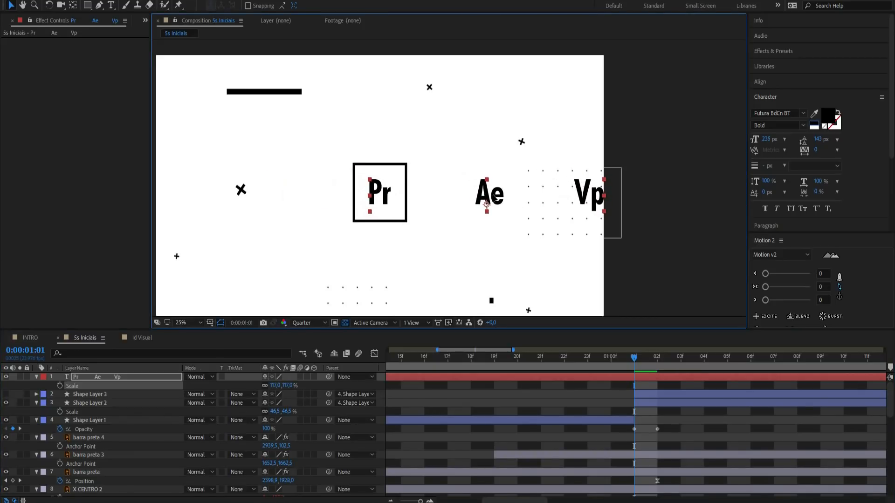
pyautogui.click(488, 188)
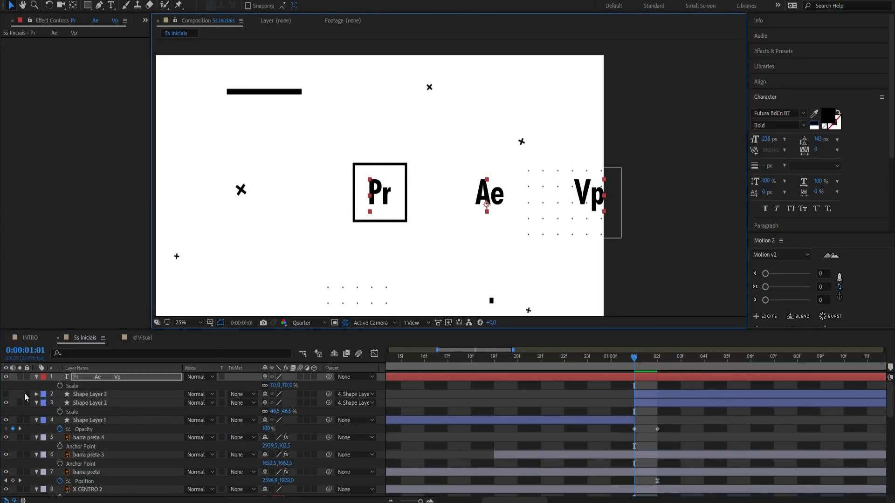
# Keyframe the text's Position at 0:00:01:01 with 3221, 1172 and at 0:00:01:06 with 2841, 1172, sliding "Pr" into the square
pyautogui.press('p')
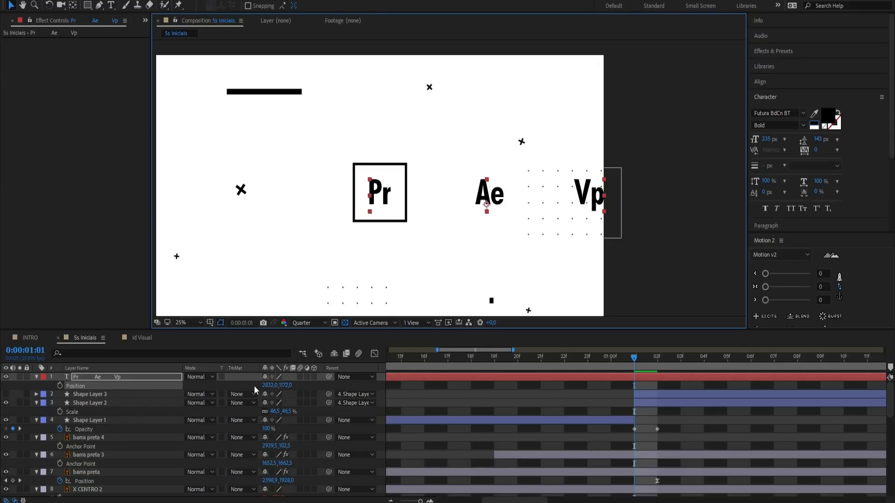
pyautogui.click(77, 384)
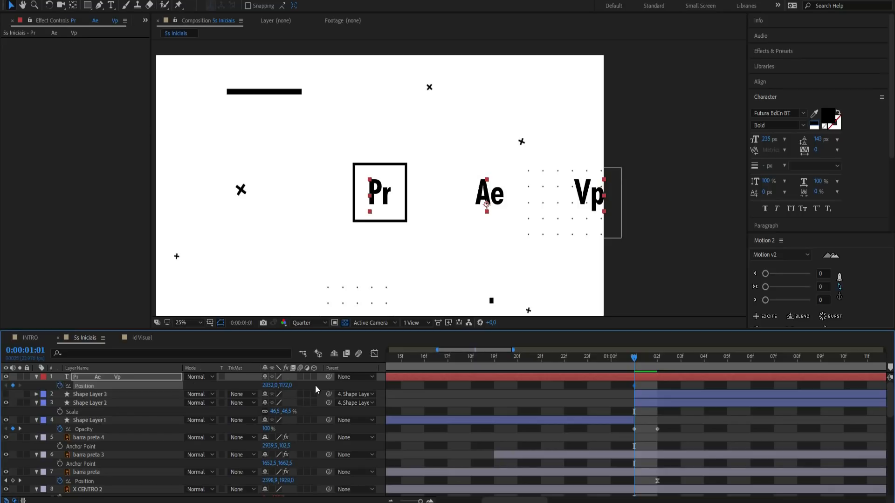
pyautogui.moveTo(269, 388); pyautogui.dragTo(442, 378)
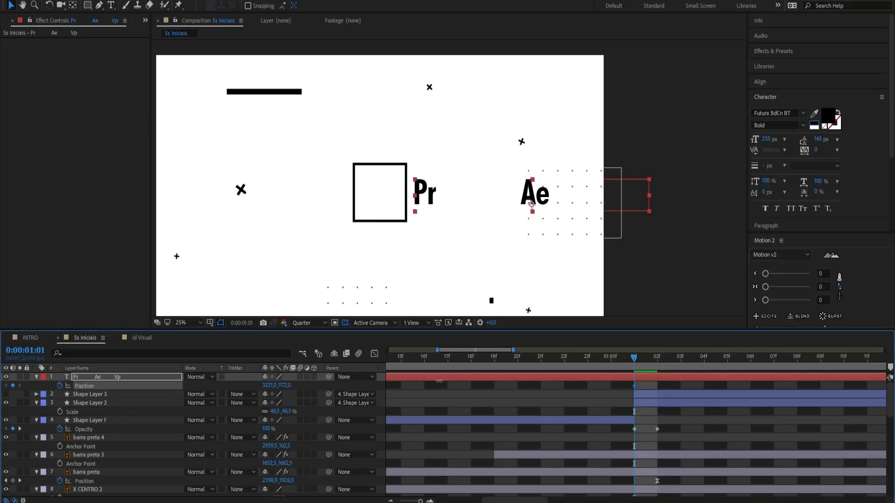
pyautogui.moveTo(640, 366); pyautogui.dragTo(750, 366)
pyautogui.moveTo(274, 390); pyautogui.dragTo(94, 386)
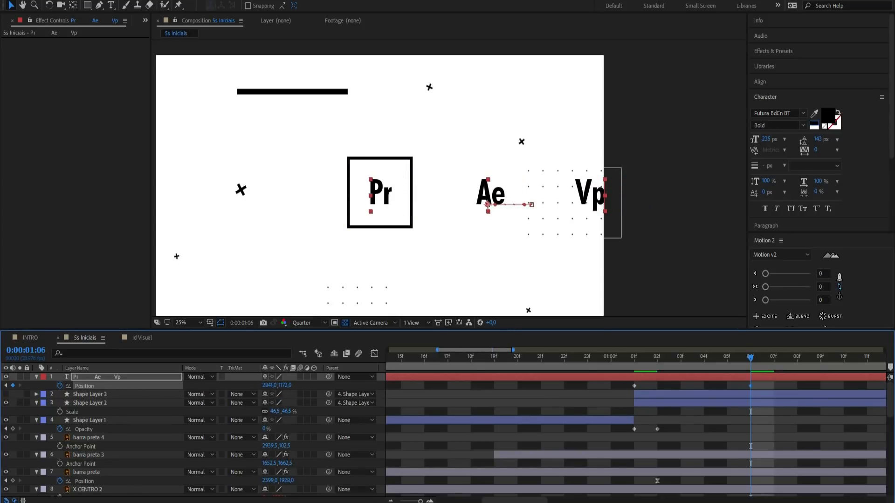
# Add a holding Position keyframe at 0:00:01:16 and one at 0:00:01:22 with 1904, 1172, bringing "Ae" into the square
pyautogui.scroll(-4, 779, 342)
pyautogui.moveTo(676, 359); pyautogui.dragTo(764, 359)
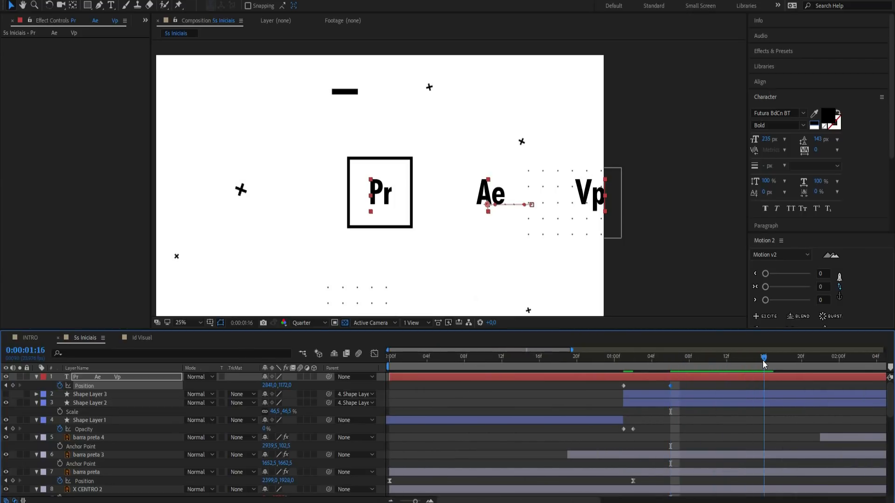
pyautogui.click(13, 386)
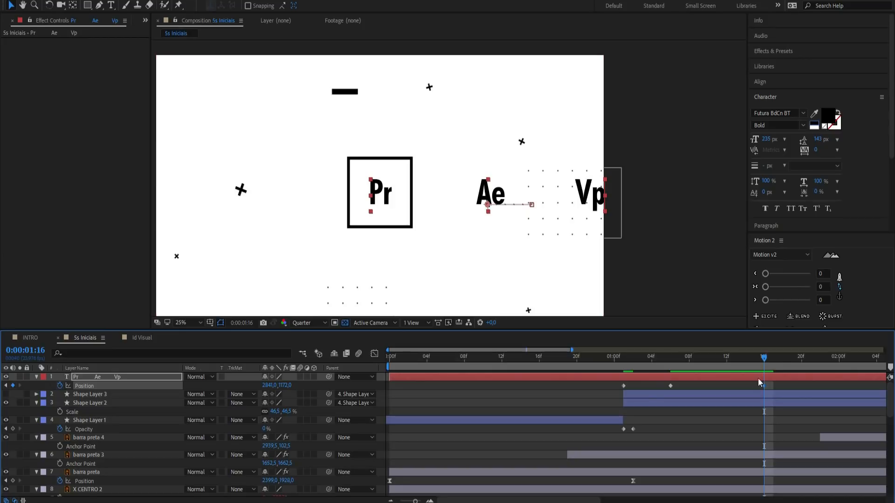
pyautogui.moveTo(771, 358); pyautogui.dragTo(820, 359)
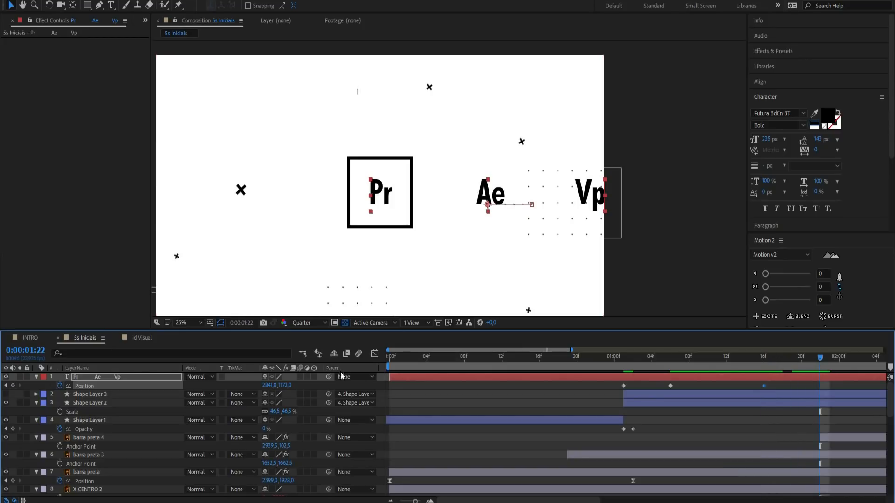
pyautogui.moveTo(269, 386); pyautogui.dragTo(159, 386)
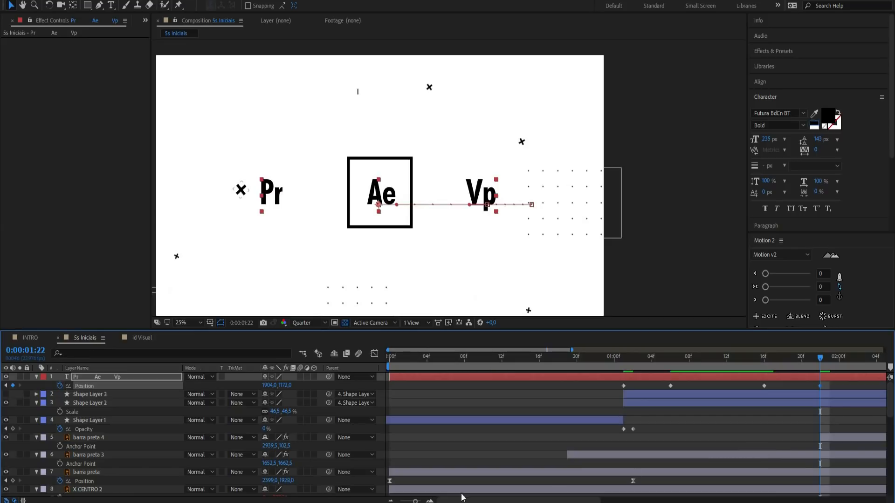
# Add a holding Position keyframe at 0:00:02:08 and one at 0:00:02:15 with 1016, 1172, bringing "Vp" into the square
pyautogui.scroll(-3, 789, 389)
pyautogui.moveTo(705, 366); pyautogui.dragTo(769, 363)
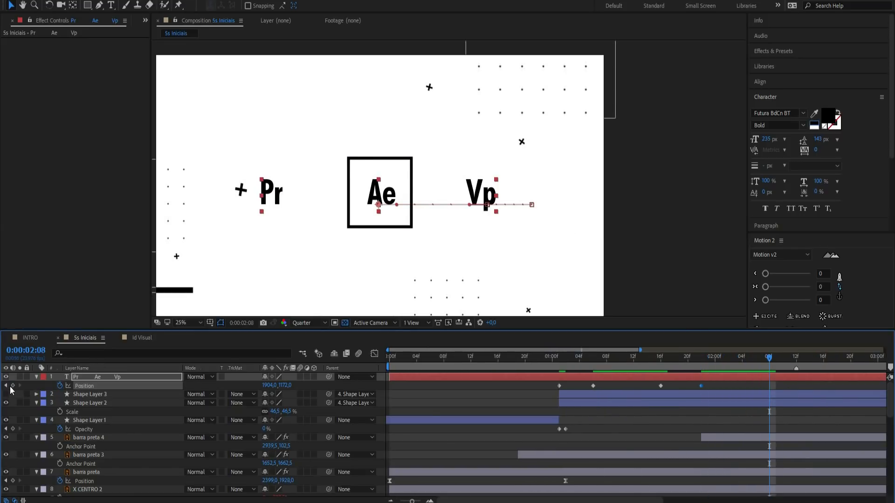
pyautogui.moveTo(774, 362); pyautogui.dragTo(816, 362)
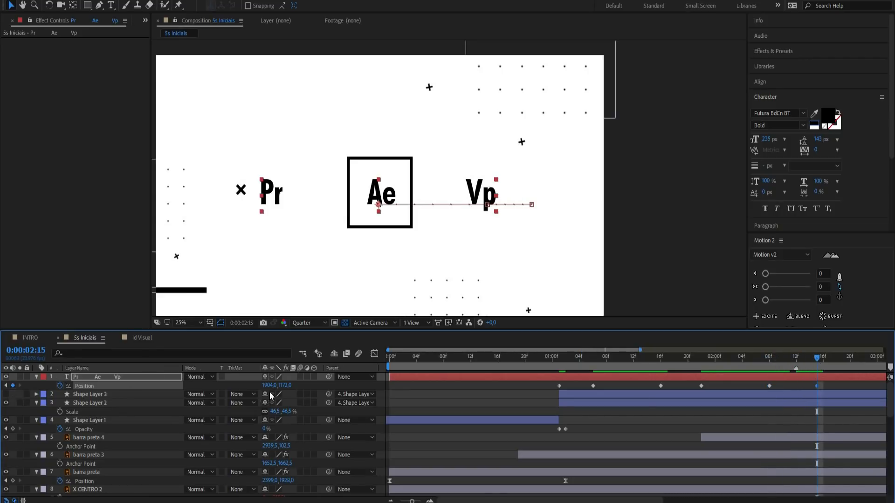
pyautogui.moveTo(270, 386); pyautogui.dragTo(184, 386)
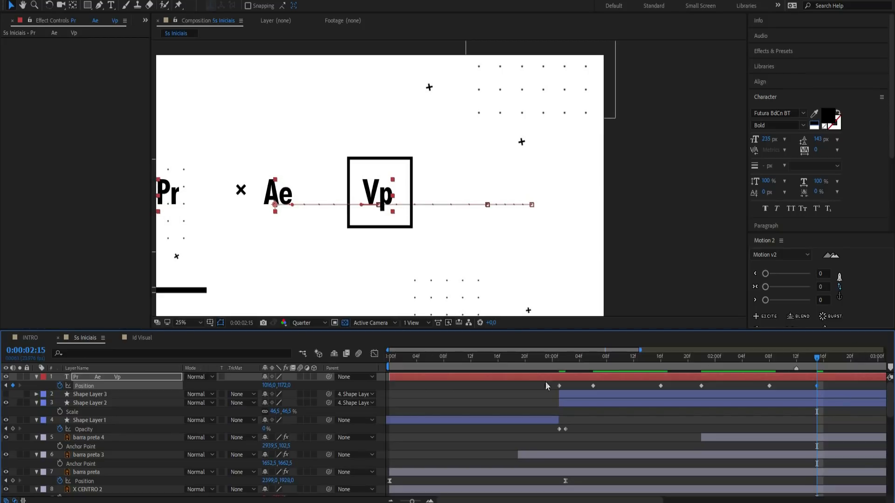
# Preview the text slide, move its "Ae" and "Vp" arrival keyframes earlier to 0:00:01:20 and 0:00:02:11, and check the motion again
pyautogui.click(557, 363)
pyautogui.press('space')
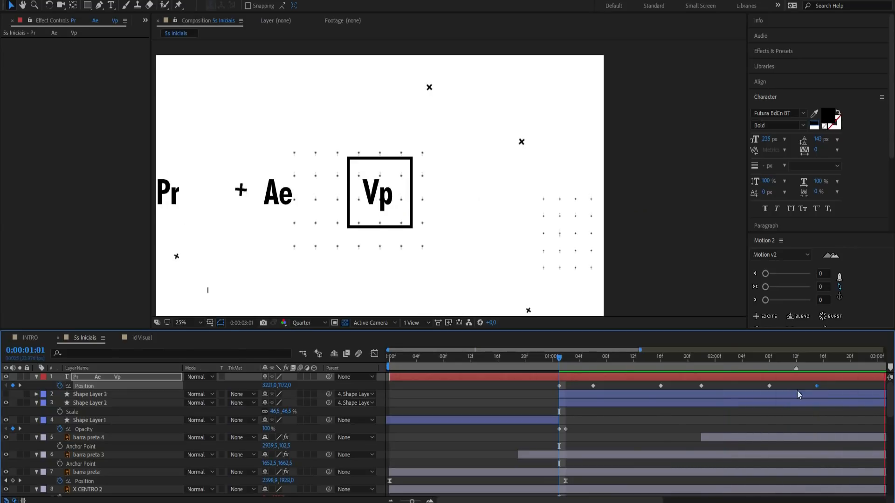
pyautogui.click(531, 364)
pyautogui.moveTo(701, 385)
pyautogui.mouseDown()
pyautogui.moveTo(680, 386)
pyautogui.moveTo(689, 387)
pyautogui.mouseUp()
pyautogui.moveTo(818, 386); pyautogui.dragTo(793, 388)
pyautogui.press('space')
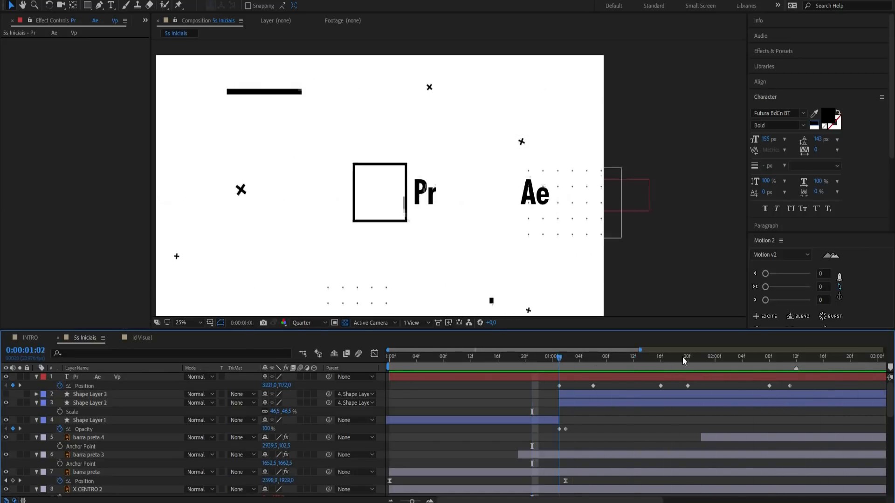
pyautogui.click(784, 358)
pyautogui.moveTo(785, 362); pyautogui.dragTo(791, 362)
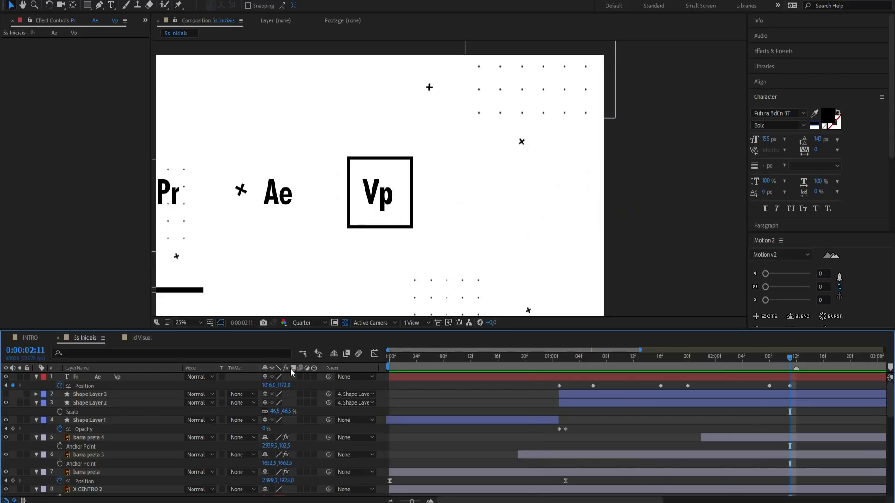
# Apply Easy Ease to all the text's Position keyframes, move the first one to 0:00:01:02, and preview the slide
pyautogui.moveTo(272, 381); pyautogui.dragTo(638, 389)
pyautogui.moveTo(534, 390); pyautogui.dragTo(807, 388)
pyautogui.press('F9')
pyautogui.moveTo(789, 359); pyautogui.dragTo(566, 386)
pyautogui.click(574, 381)
pyautogui.click(619, 440)
pyautogui.press('space')
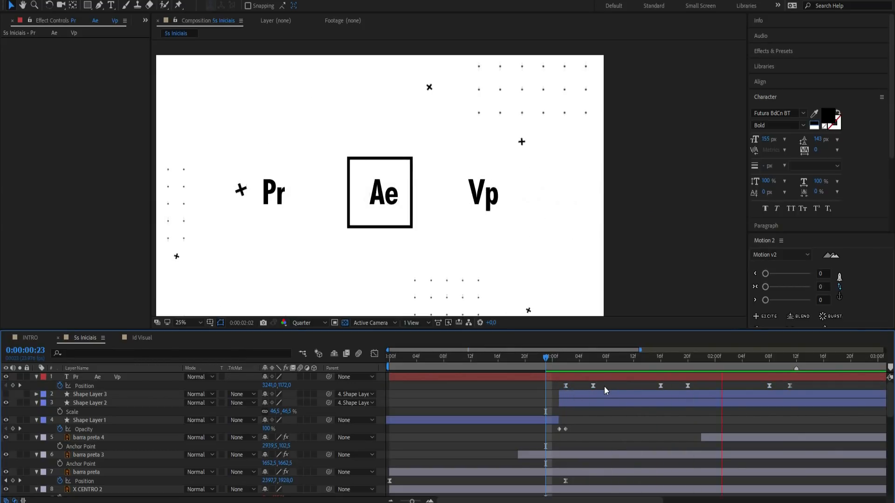
# Place Shape Layer 3 directly above the text layer, set the text's track matte to Alpha Matte "Shape Layer 3", and preview it
pyautogui.moveTo(804, 365); pyautogui.dragTo(675, 364)
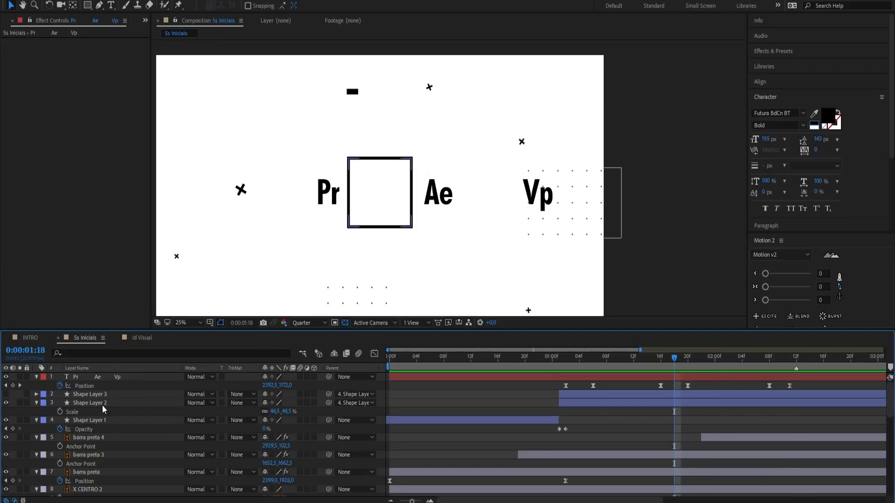
pyautogui.moveTo(72, 394); pyautogui.dragTo(102, 373)
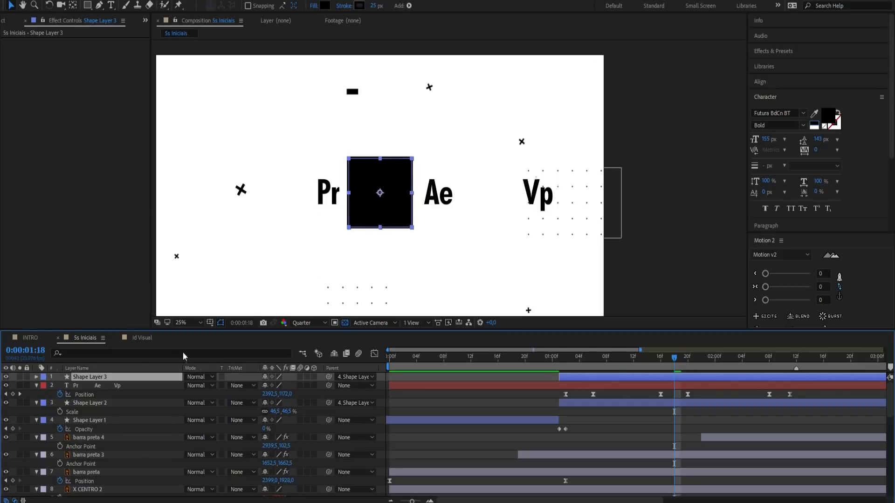
pyautogui.click(124, 388)
pyautogui.click(251, 385)
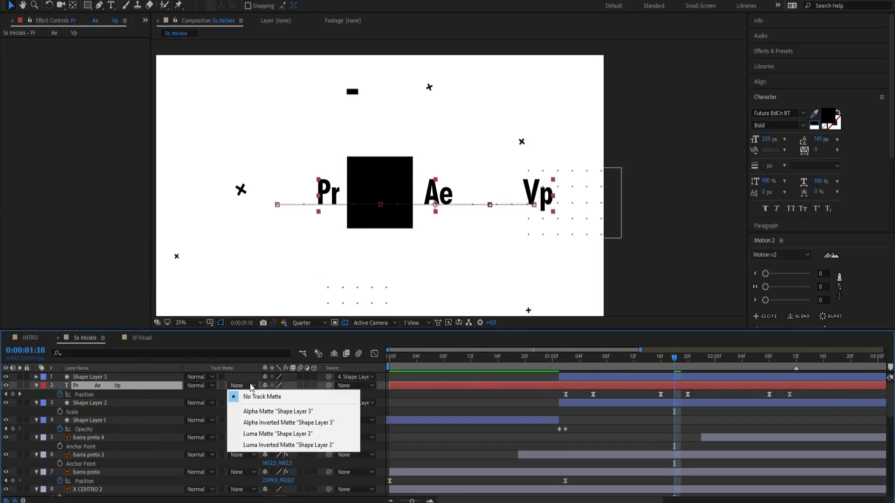
pyautogui.click(287, 412)
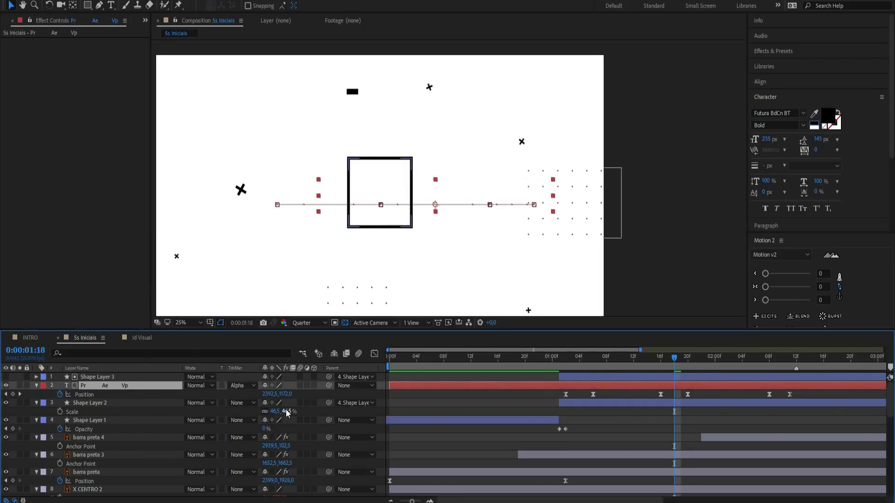
pyautogui.moveTo(625, 361); pyautogui.dragTo(552, 364)
pyautogui.press('space')
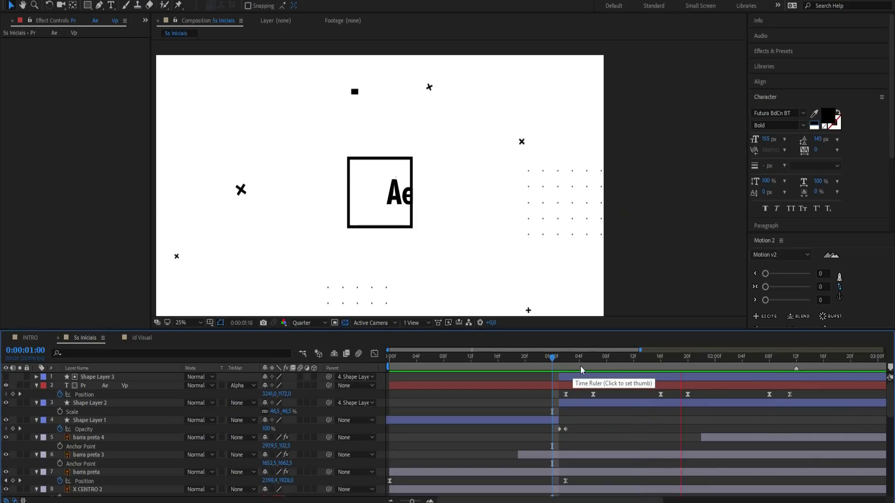
# Recentre the words in the square by setting Position X to 2838 at 0:00:01:06 and 0:00:01:16, and 1897 at 0:00:01:20
pyautogui.click(595, 367)
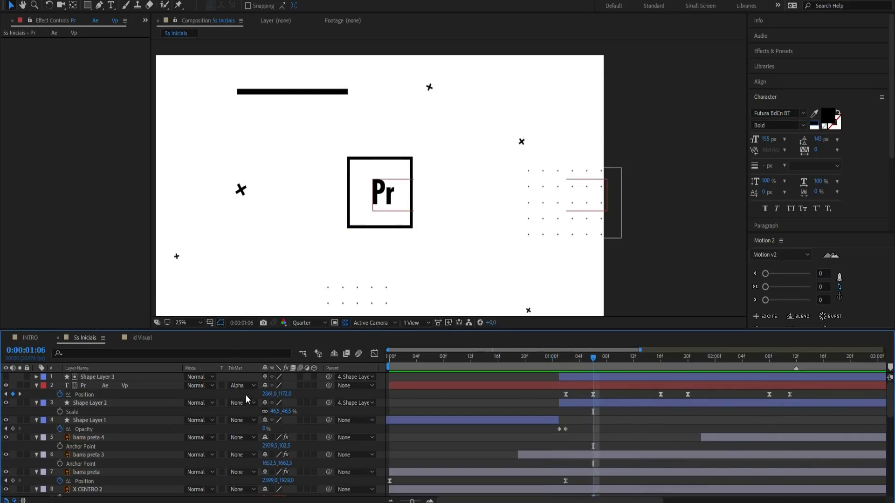
pyautogui.moveTo(266, 394); pyautogui.dragTo(257, 393)
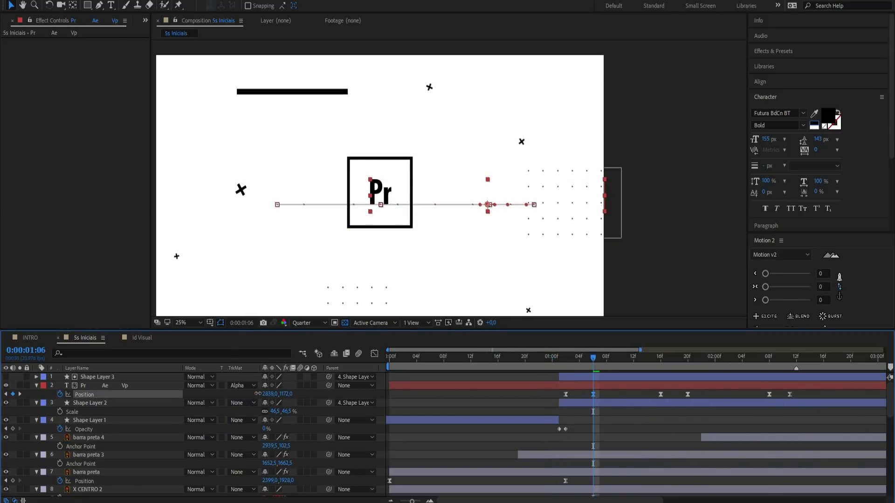
pyautogui.click(19, 395)
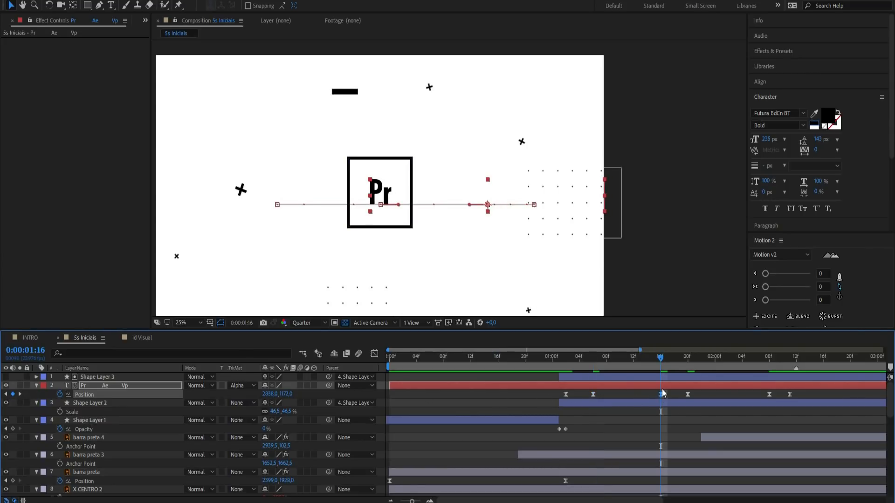
pyautogui.click(667, 359)
pyautogui.moveTo(667, 359); pyautogui.dragTo(688, 362)
pyautogui.moveTo(266, 394); pyautogui.dragTo(253, 396)
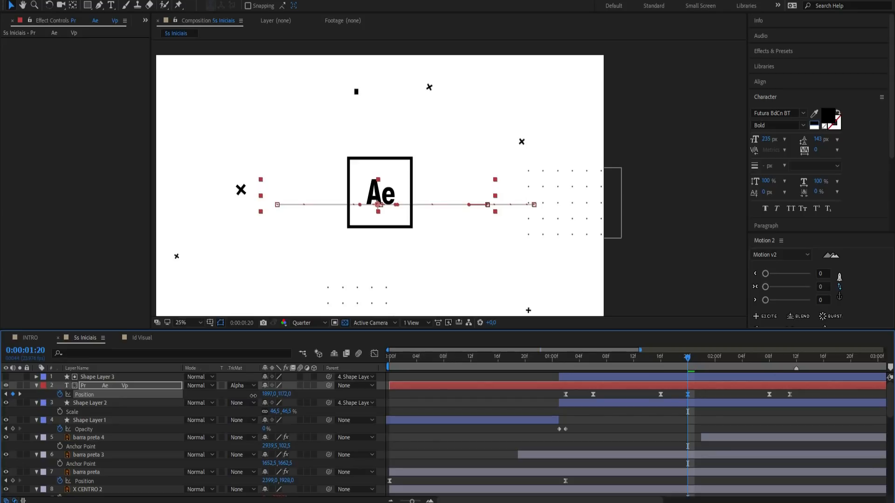
pyautogui.click(19, 395)
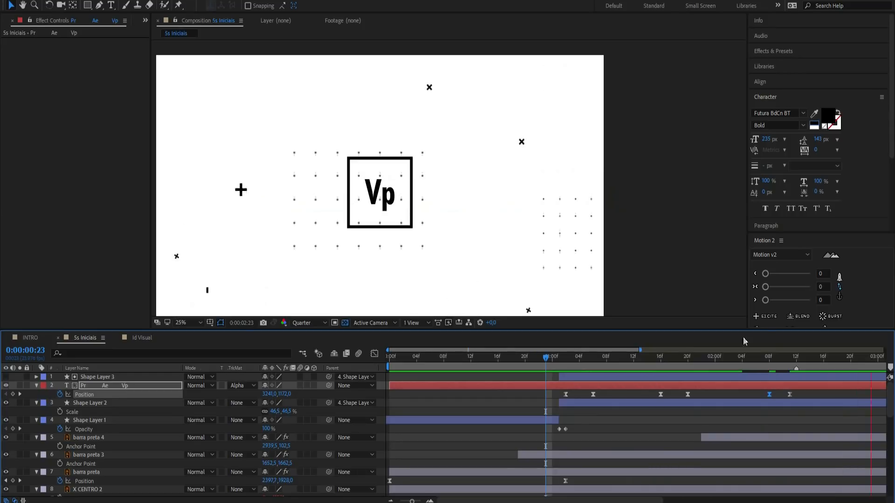
# Move the "Ae" Position keyframes to 0:00:01:12 and 0:00:01:16, the "Vp" ones to 0:00:01:22 and 0:00:02:01, and preview the timing
pyautogui.moveTo(644, 390); pyautogui.dragTo(668, 392)
pyautogui.hotkey('ctrl', 'z')
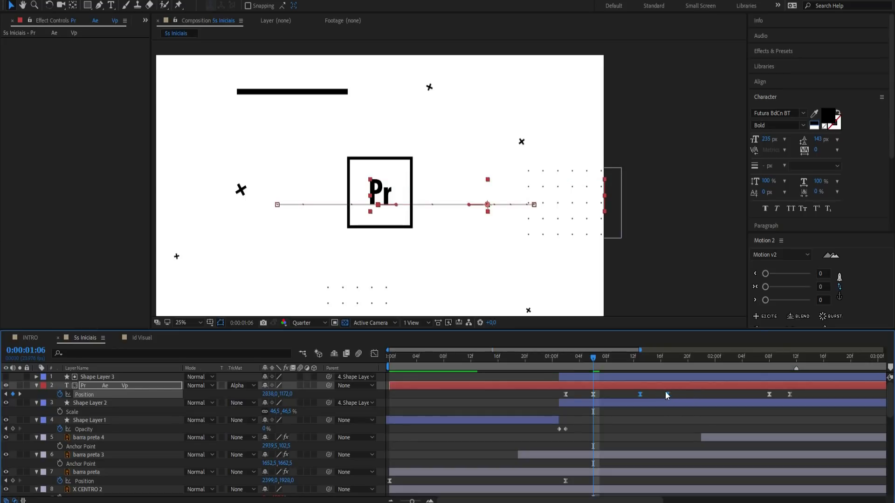
pyautogui.moveTo(745, 392); pyautogui.dragTo(721, 394)
pyautogui.click(533, 365)
pyautogui.press('space')
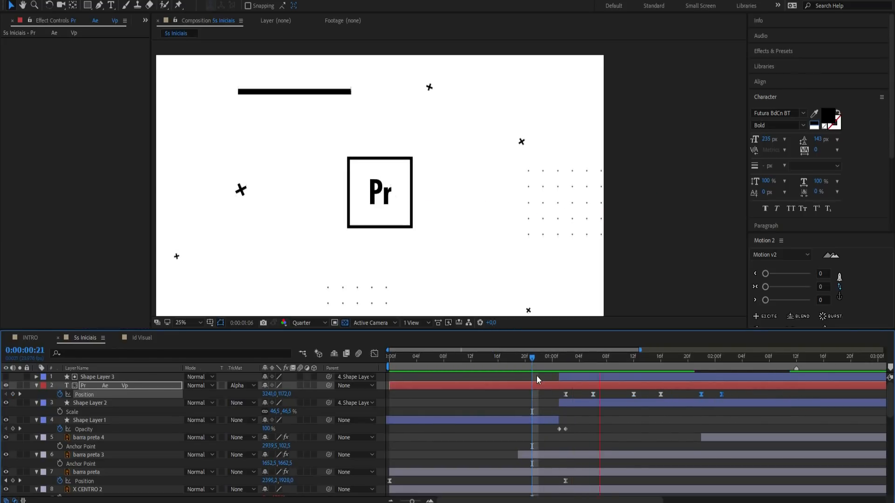
pyautogui.click(566, 357)
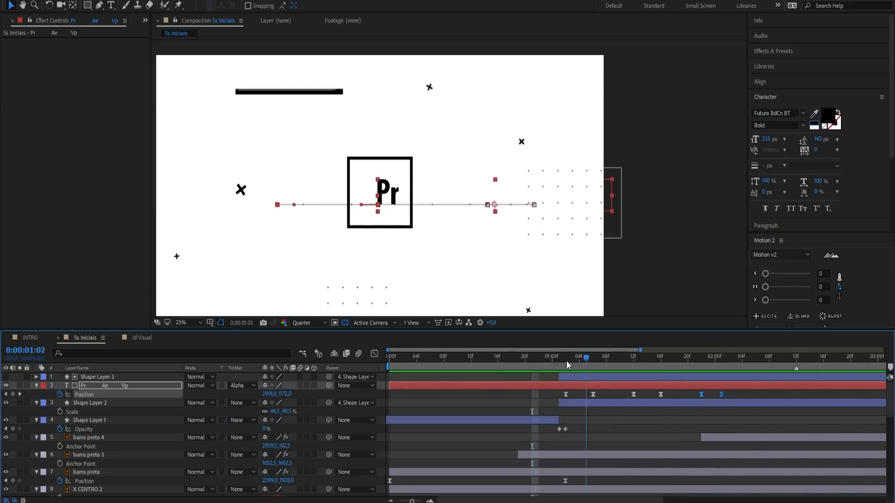
pyautogui.press('space')
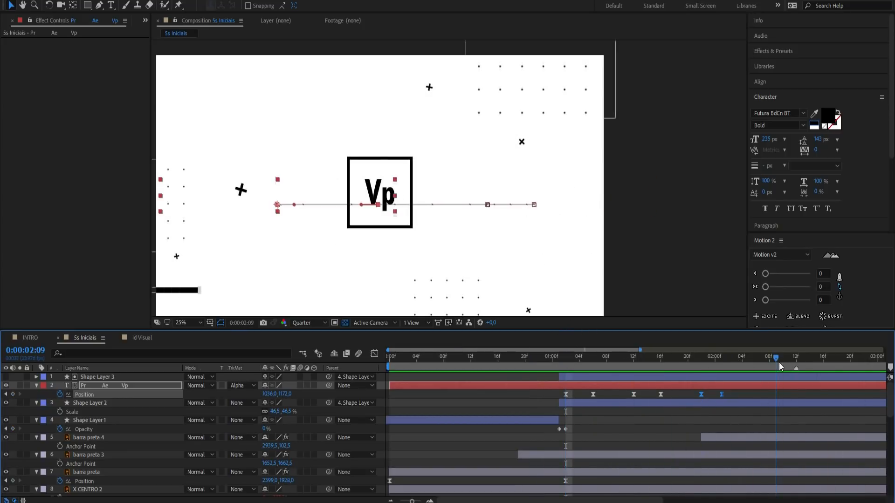
# Preview the text animation and shift the Pr Ae Vp text layer about nine frames later in the timeline
pyautogui.click(796, 366)
pyautogui.click(524, 410)
pyautogui.moveTo(568, 355); pyautogui.dragTo(533, 357)
pyautogui.press('space')
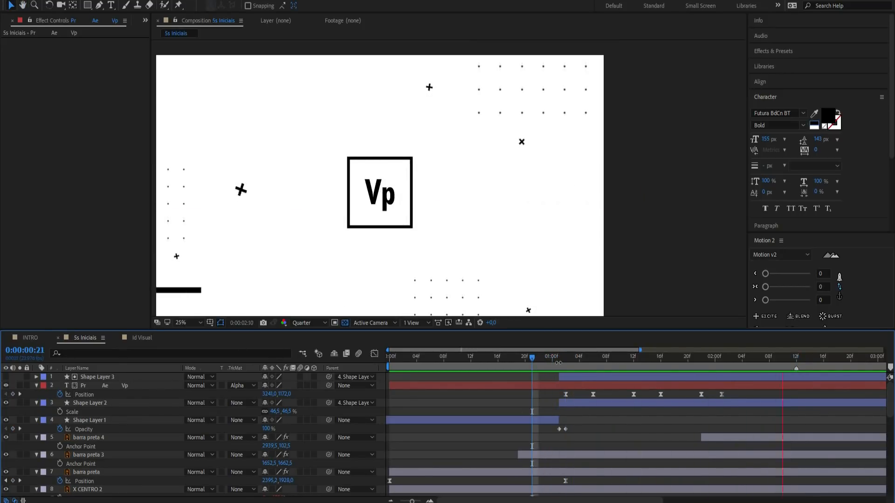
pyautogui.moveTo(558, 368); pyautogui.dragTo(590, 367)
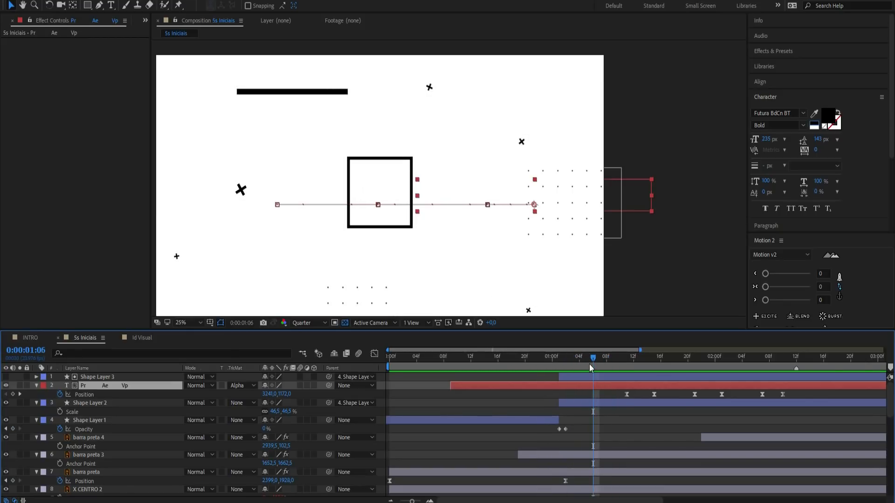
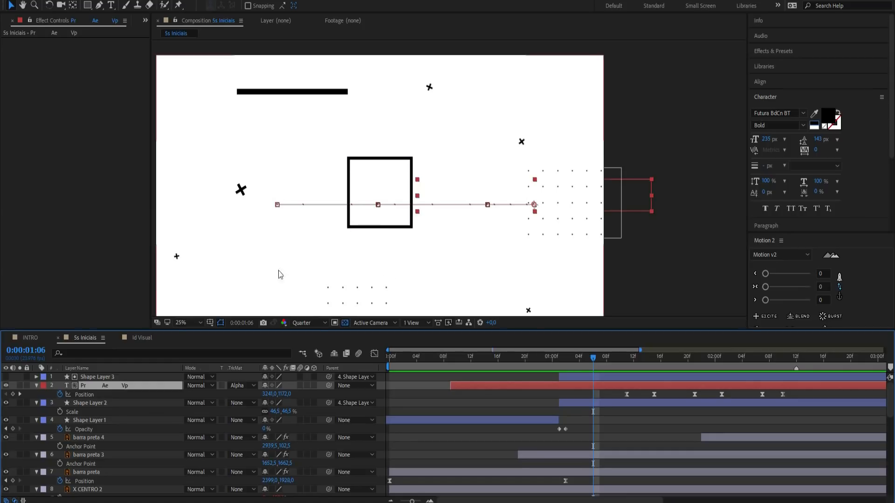
# Create a new null object in the Ss Iniciais composition
pyautogui.rightClick(58, 376)
pyautogui.moveTo(77, 380)
pyautogui.click(201, 450)
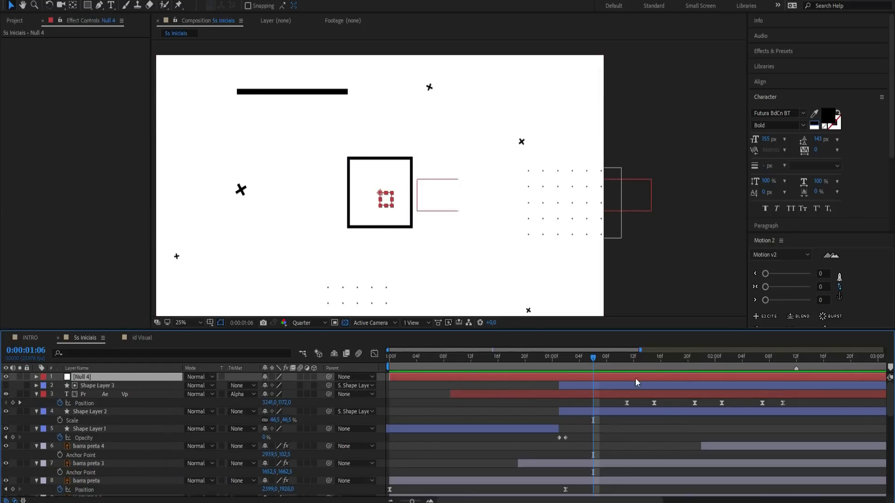
# Parent the text layer, Shape Layer 1 and all layers beneath to Null 4, leaving out Shape Layers 2 and 3
pyautogui.click(106, 389)
pyautogui.scroll(-5, 108, 389)
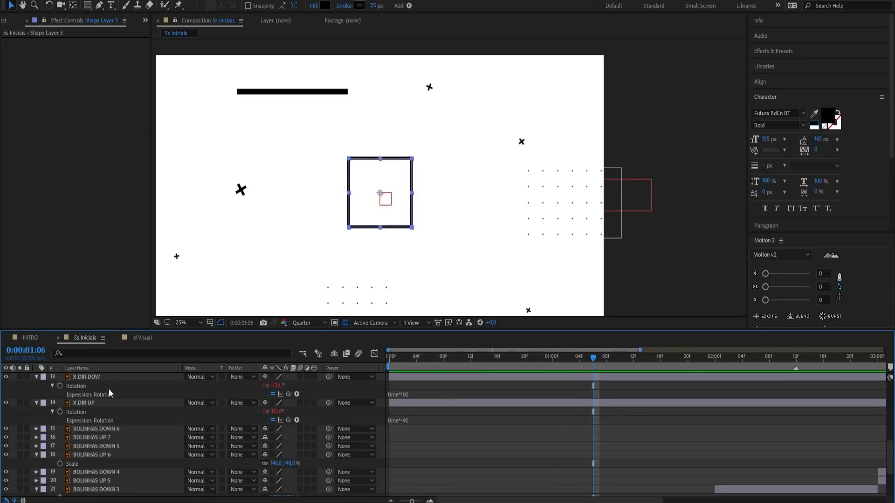
pyautogui.scroll(-3, 109, 393)
pyautogui.keyDown('shift'); pyautogui.click(105, 493); pyautogui.keyUp('shift')
pyautogui.scroll(10, 118, 449)
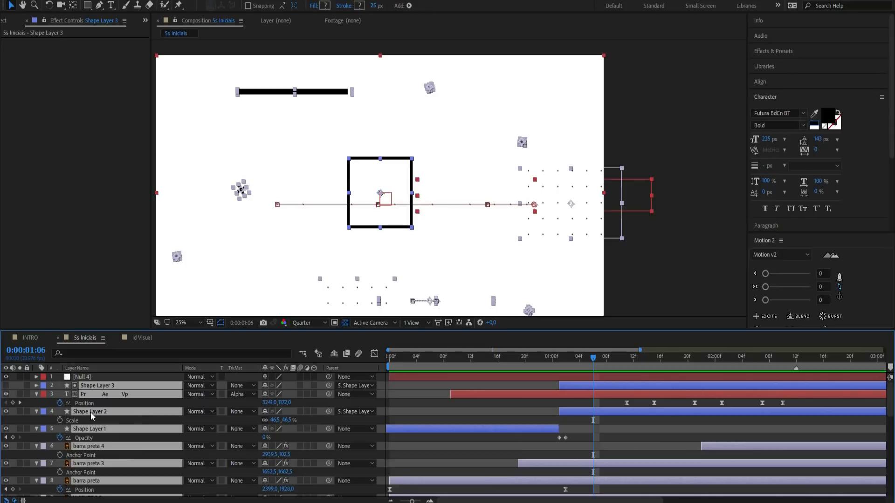
pyautogui.keyDown('ctrl'); pyautogui.click(99, 411); pyautogui.keyUp('ctrl')
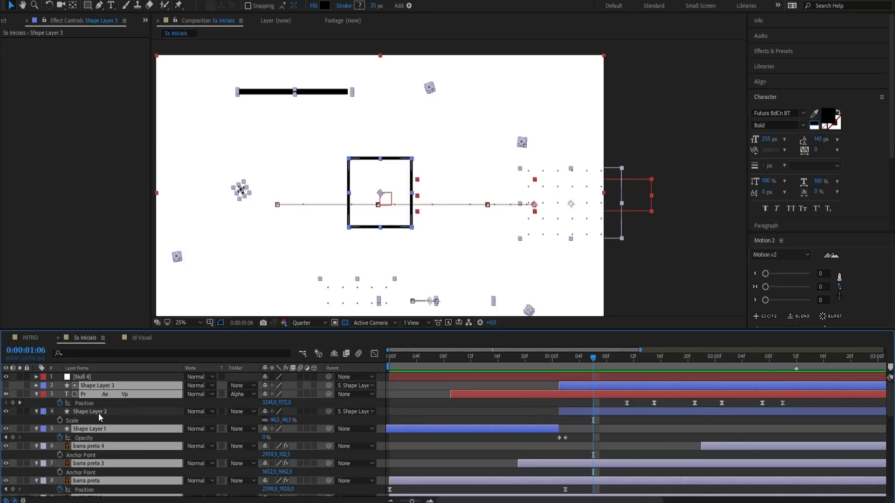
pyautogui.keyDown('ctrl'); pyautogui.click(111, 387); pyautogui.keyUp('ctrl')
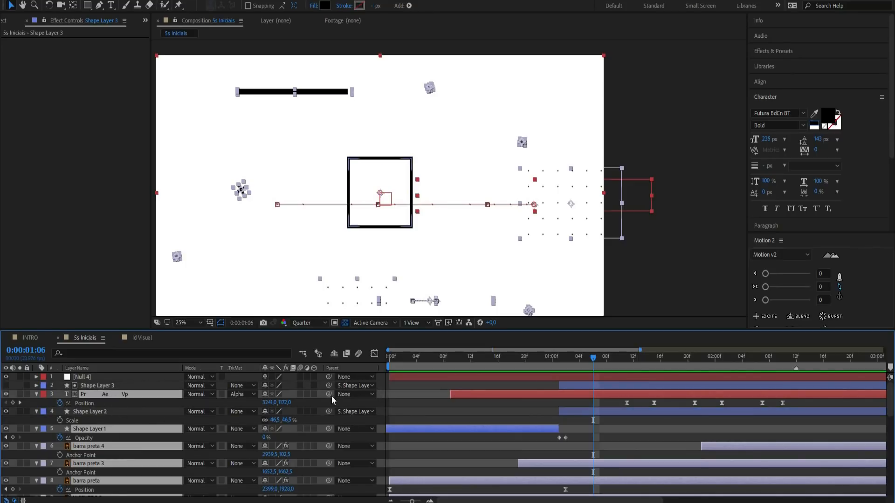
pyautogui.moveTo(328, 394); pyautogui.dragTo(97, 376)
pyautogui.click(651, 424)
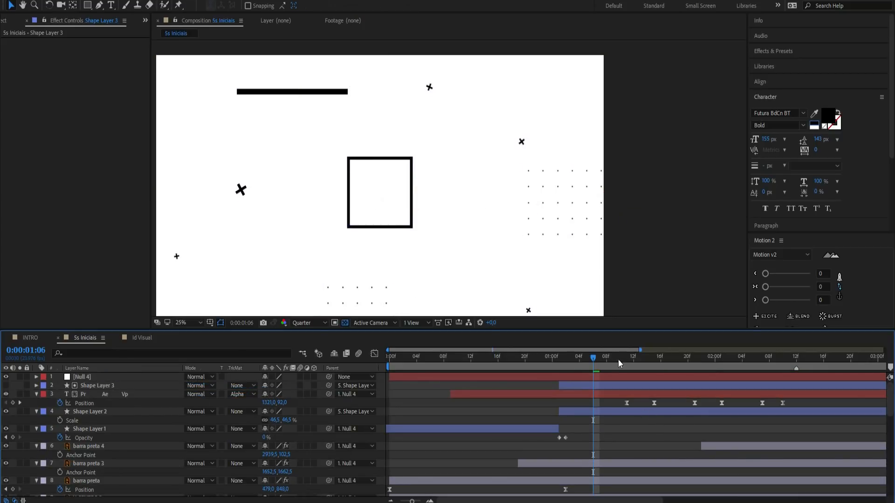
# Add a Scale keyframe at 100% on Null 4 and place it at about 0:00:01:08
pyautogui.press('space')
pyautogui.moveTo(596, 359); pyautogui.dragTo(572, 359)
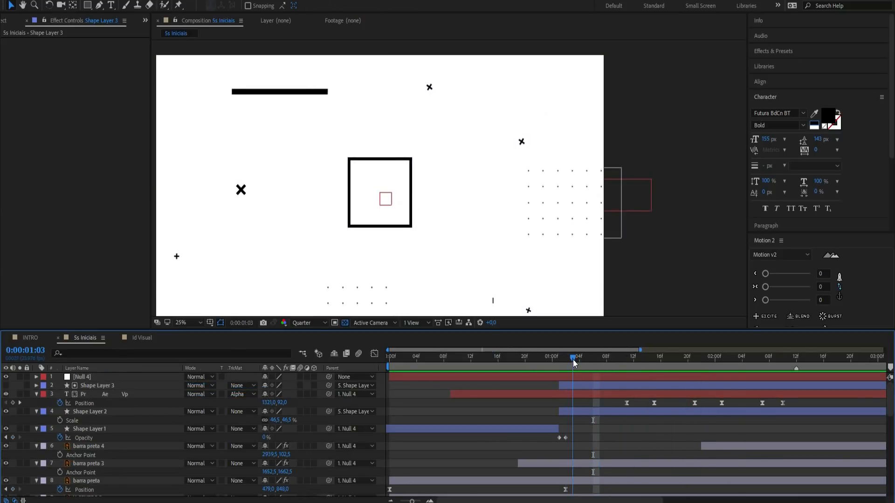
pyautogui.click(104, 375)
pyautogui.press('s')
pyautogui.click(59, 385)
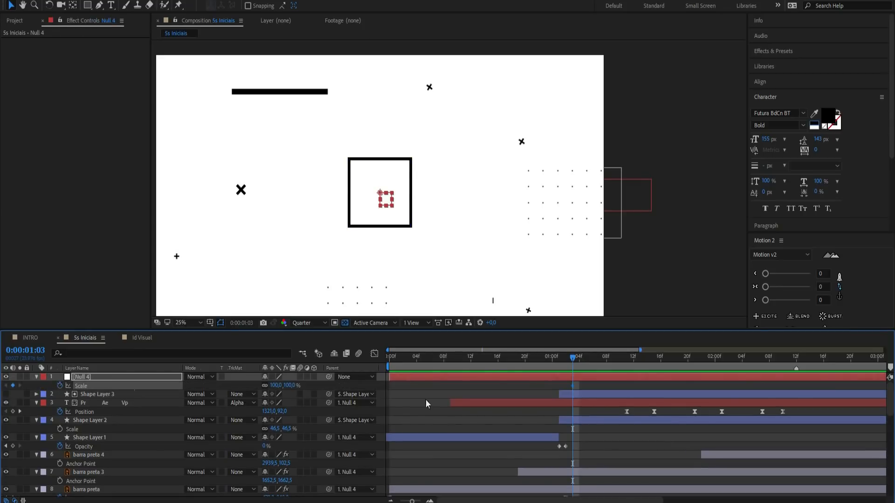
pyautogui.moveTo(572, 361); pyautogui.dragTo(624, 365)
pyautogui.moveTo(572, 386); pyautogui.dragTo(607, 384)
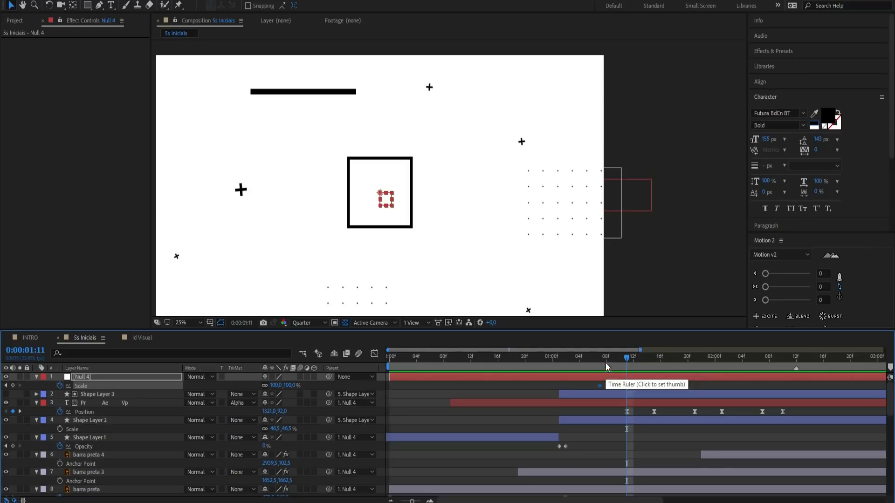
# Set Null 4's Scale to 109% at 0:00:01:12, ease both Scale keyframes and check the zoom
pyautogui.moveTo(648, 367)
pyautogui.mouseDown()
pyautogui.moveTo(616, 367)
pyautogui.moveTo(633, 368)
pyautogui.mouseUp()
pyautogui.moveTo(295, 385); pyautogui.dragTo(299, 385)
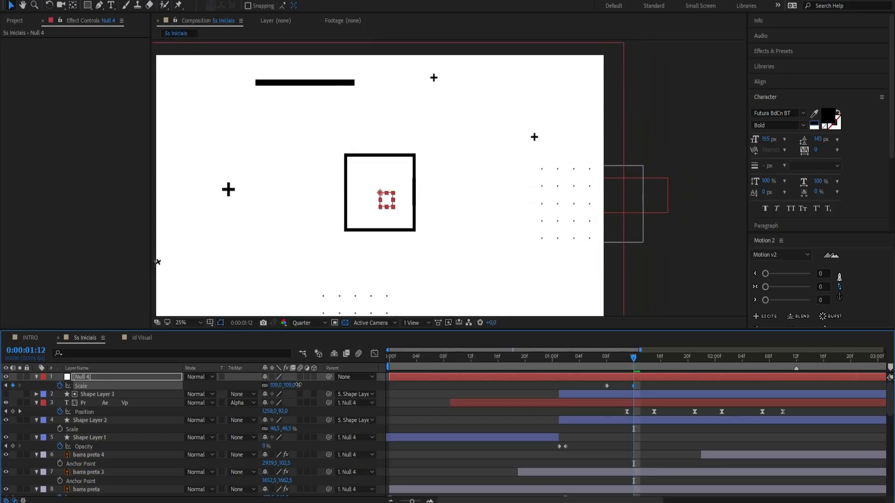
pyautogui.moveTo(669, 383); pyautogui.dragTo(596, 364)
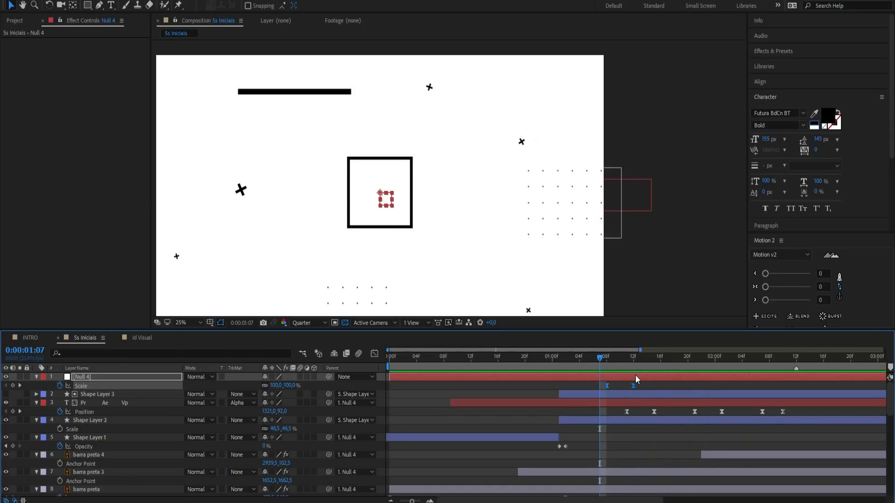
pyautogui.click(644, 387)
# Create an adjustment layer and place it between Shape Layer 2 and Shape Layer 1 in the layer stack
pyautogui.rightClick(55, 398)
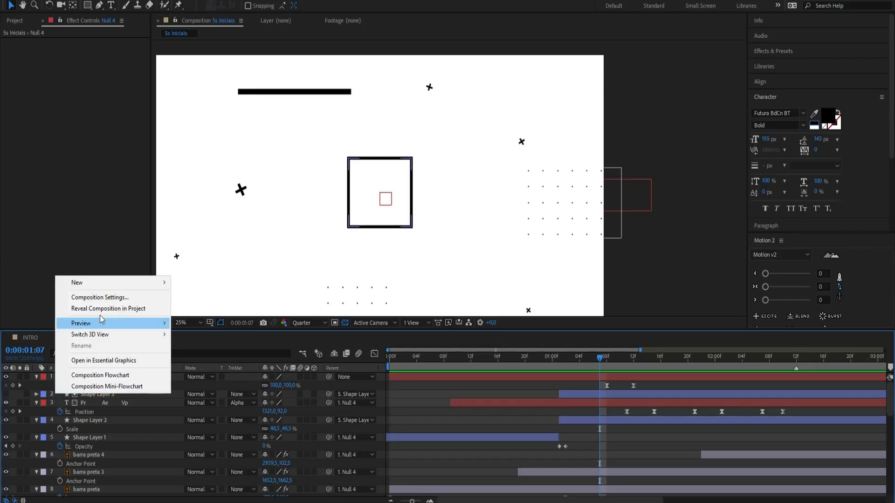
pyautogui.moveTo(100, 284)
pyautogui.click(206, 364)
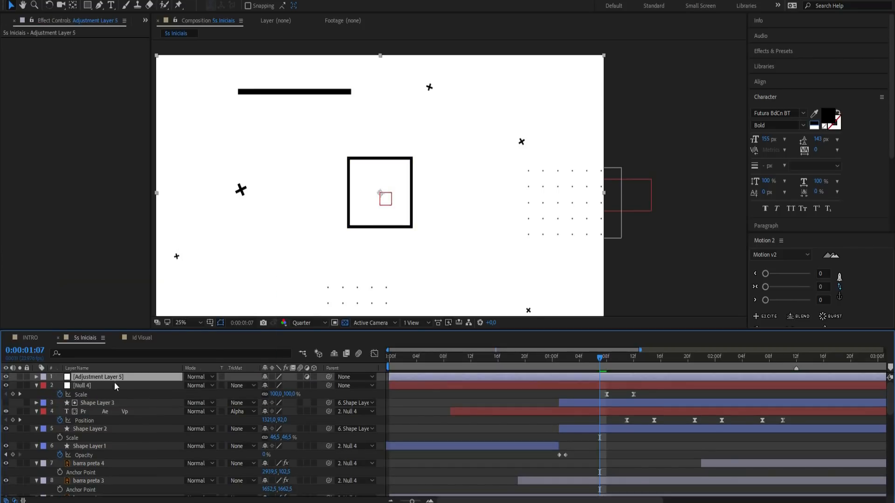
pyautogui.moveTo(113, 385); pyautogui.dragTo(114, 410)
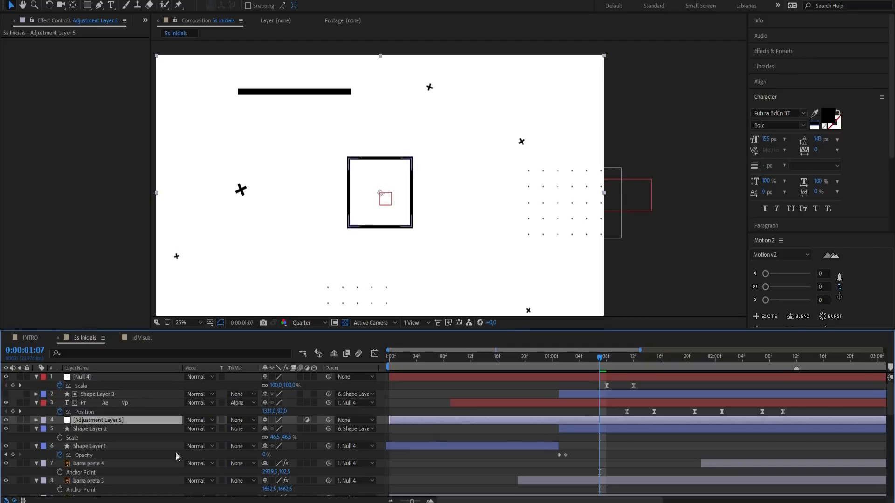
pyautogui.moveTo(113, 421); pyautogui.dragTo(114, 436)
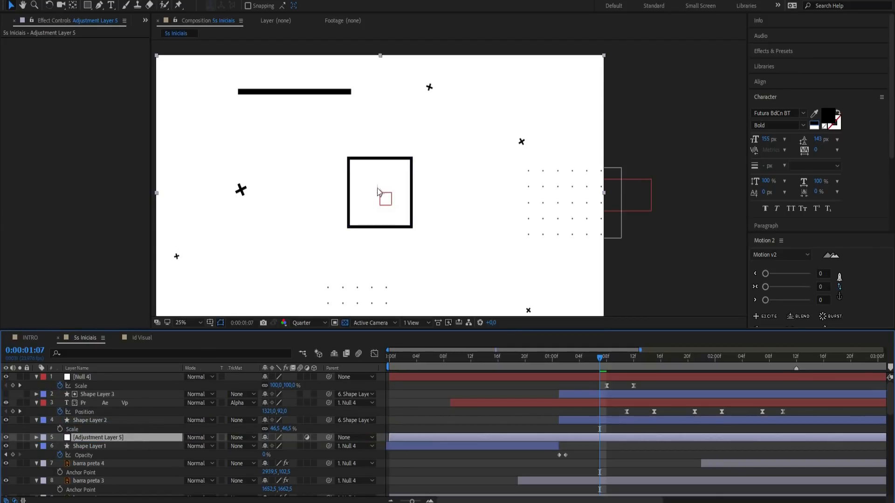
# Apply the Fast Box Blur effect to the adjustment layer
pyautogui.rightClick(91, 128)
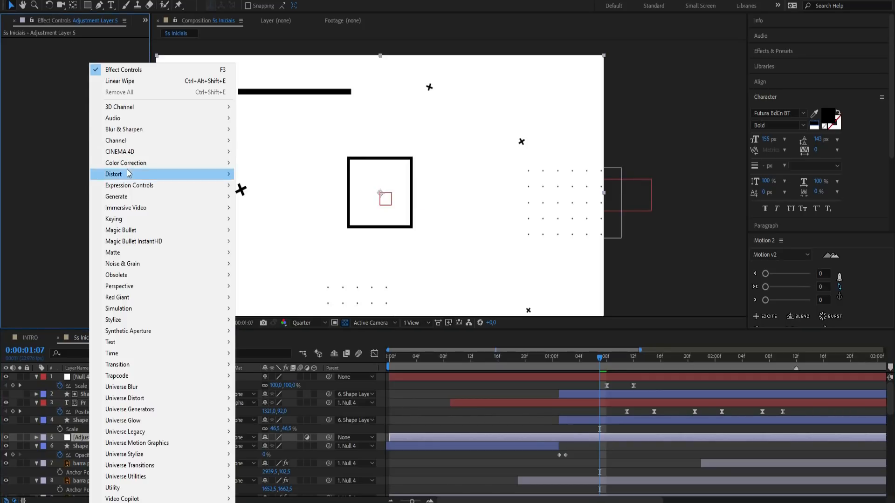
pyautogui.moveTo(130, 130)
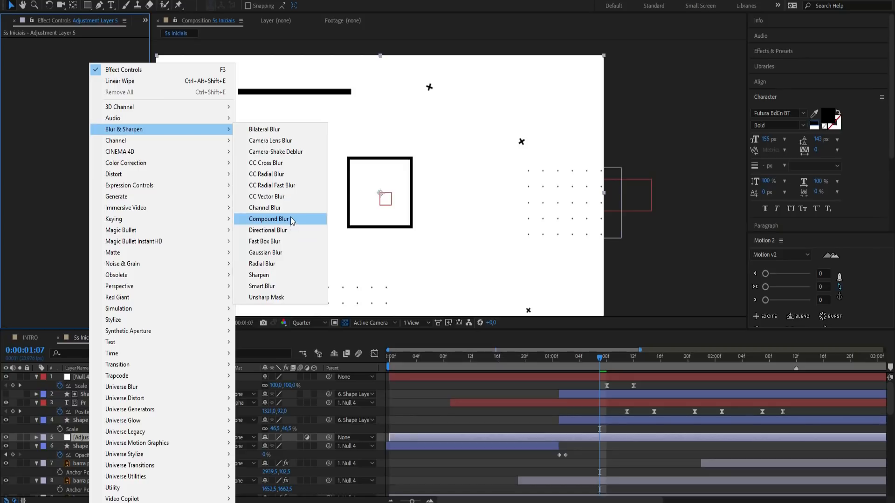
pyautogui.click(287, 241)
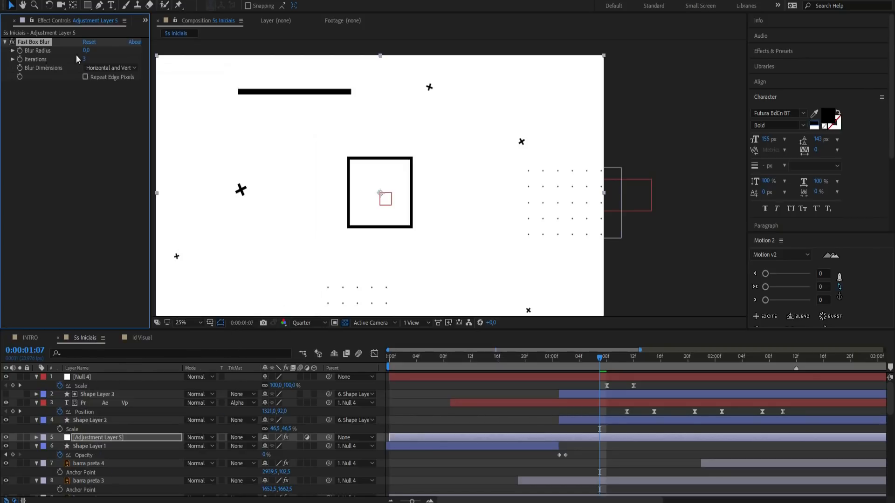
# Animate the adjustment layer's Blur Radius from 0 at about 0:00:01:08 to 17 at 0:00:01:12, and preview the blur
pyautogui.moveTo(599, 361); pyautogui.dragTo(637, 365)
pyautogui.click(19, 51)
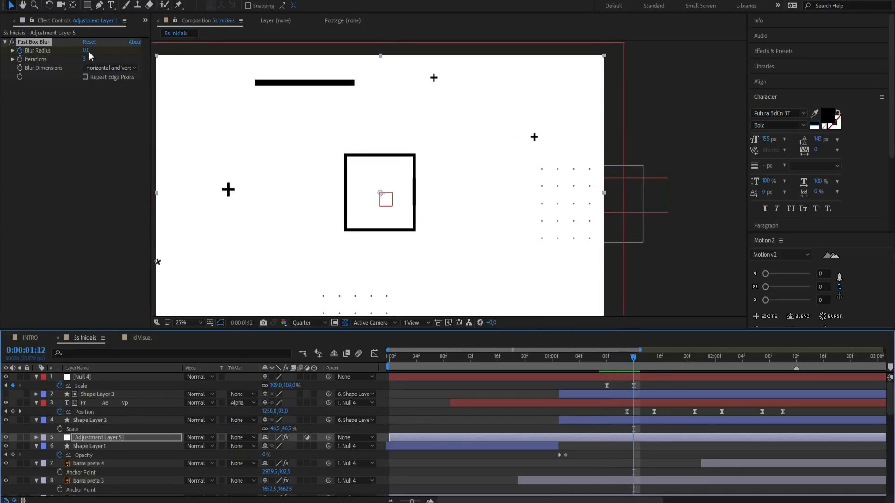
pyautogui.moveTo(91, 51); pyautogui.dragTo(95, 50)
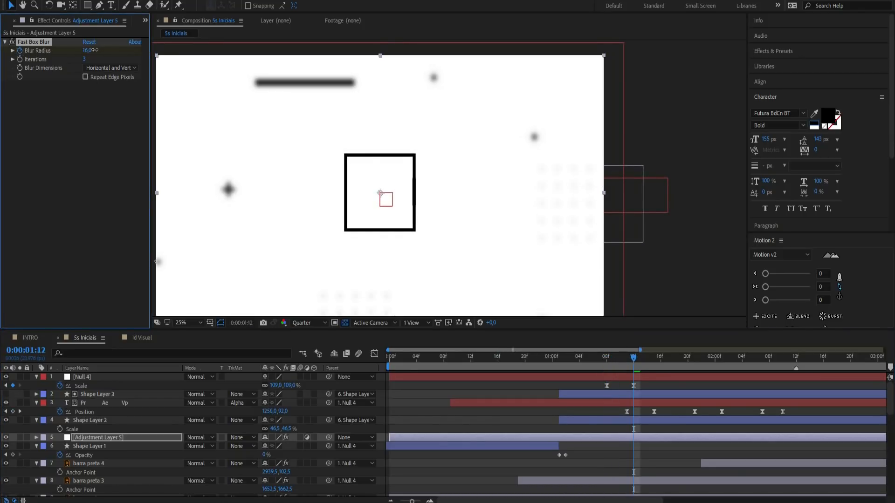
pyautogui.click(574, 362)
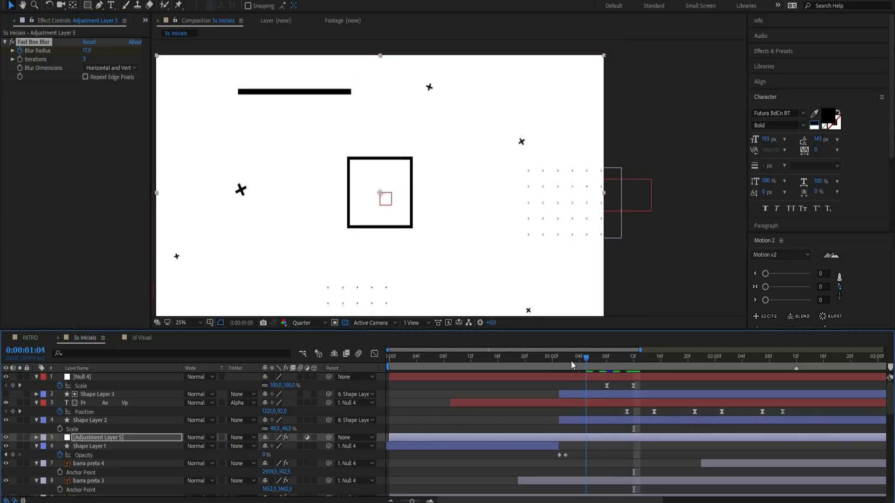
pyautogui.press('space')
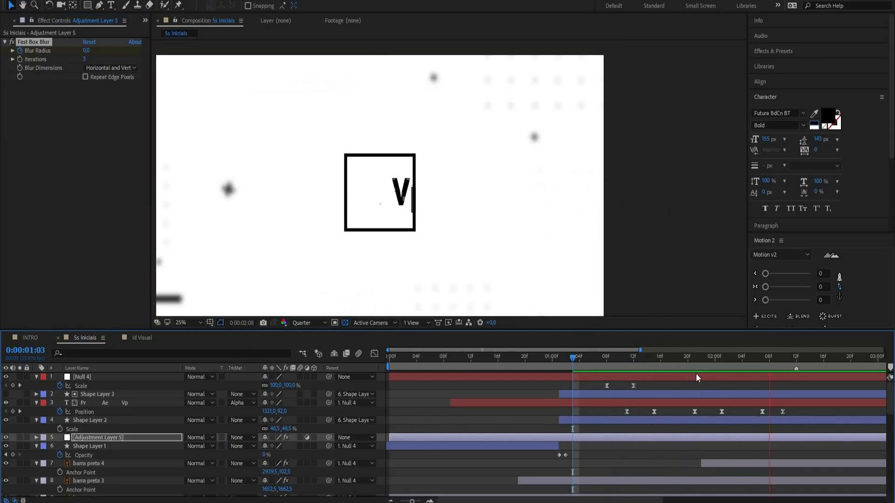
pyautogui.moveTo(788, 358); pyautogui.dragTo(807, 359)
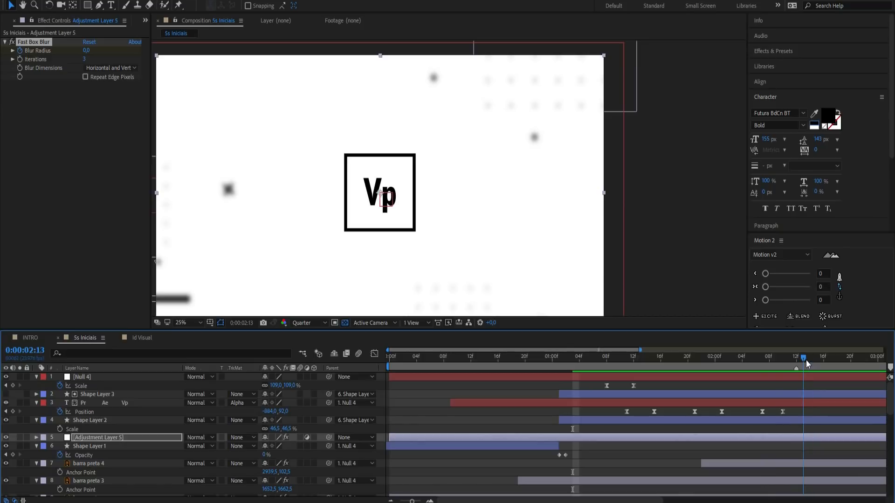
# Hold Null 4's Scale at 109% with a keyframe at 0:00:02:15 and set it to 100% at 0:00:02:21
pyautogui.click(390, 501)
pyautogui.moveTo(669, 363); pyautogui.dragTo(678, 364)
pyautogui.click(13, 385)
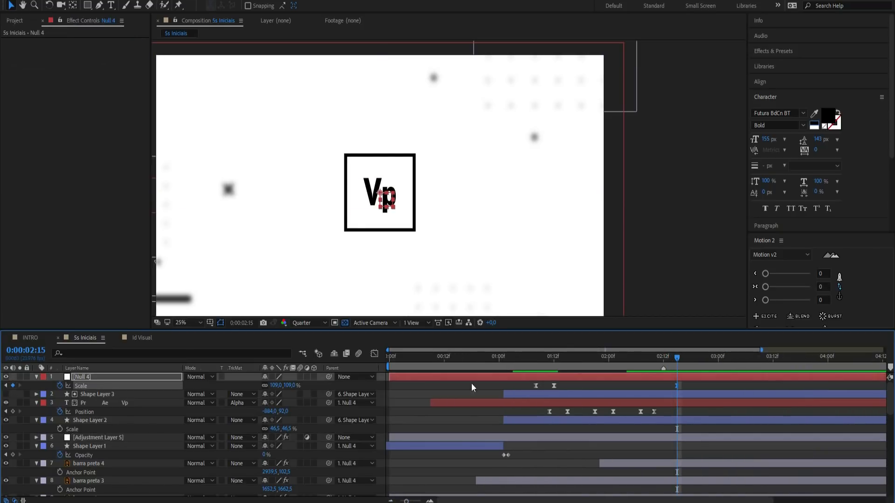
pyautogui.moveTo(670, 356); pyautogui.dragTo(704, 361)
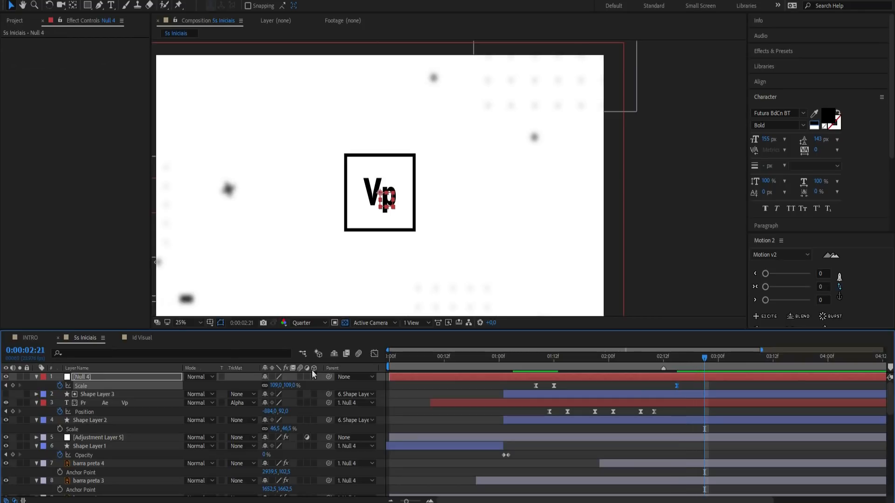
pyautogui.write('100')
pyautogui.press('Return')
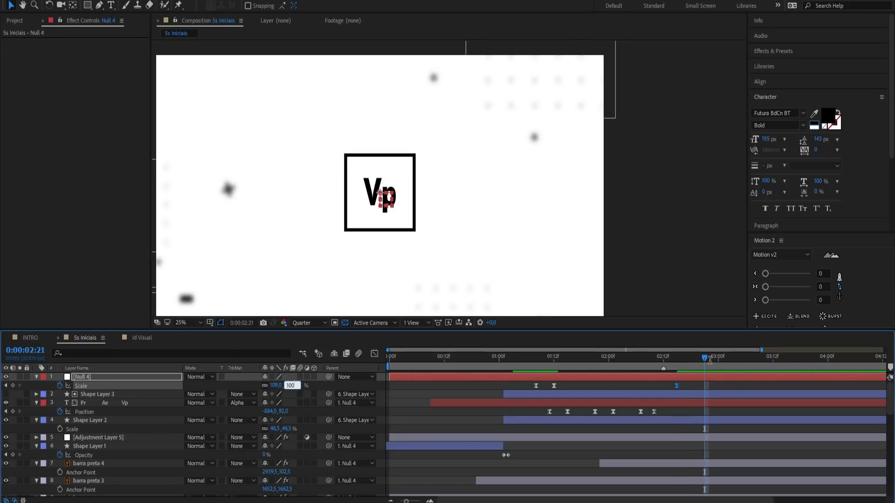
# Keyframe Blur Radius from 17 at about 0:00:02:16 to 0 at about 0:00:02:19, and move Null 4's last Scale keyframe to about 0:00:02:19
pyautogui.click(713, 438)
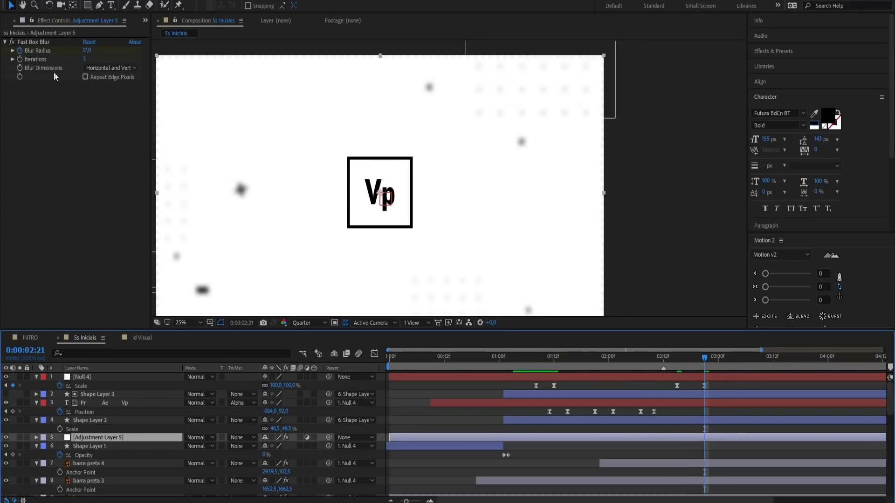
pyautogui.click(90, 49)
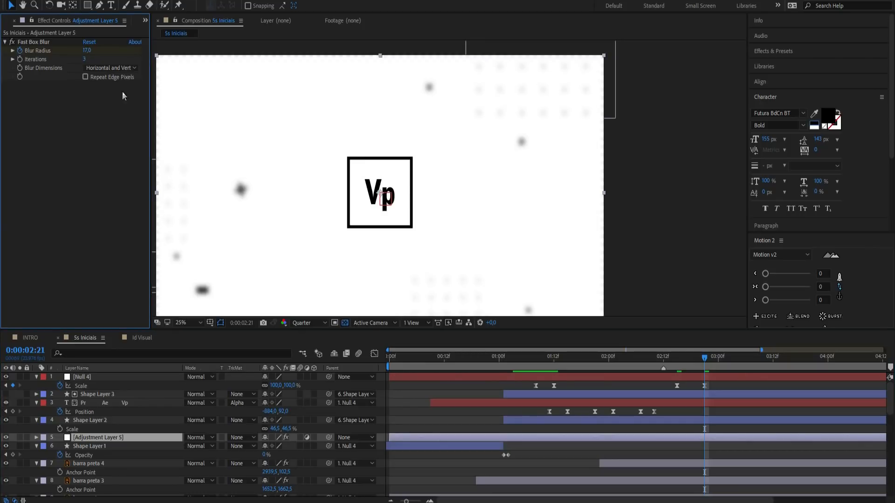
pyautogui.press('u')
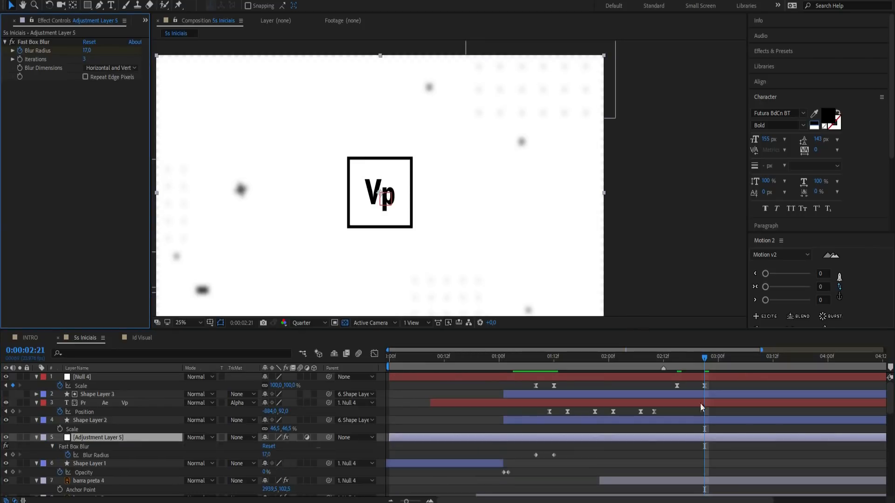
pyautogui.click(13, 455)
pyautogui.moveTo(686, 454); pyautogui.dragTo(682, 455)
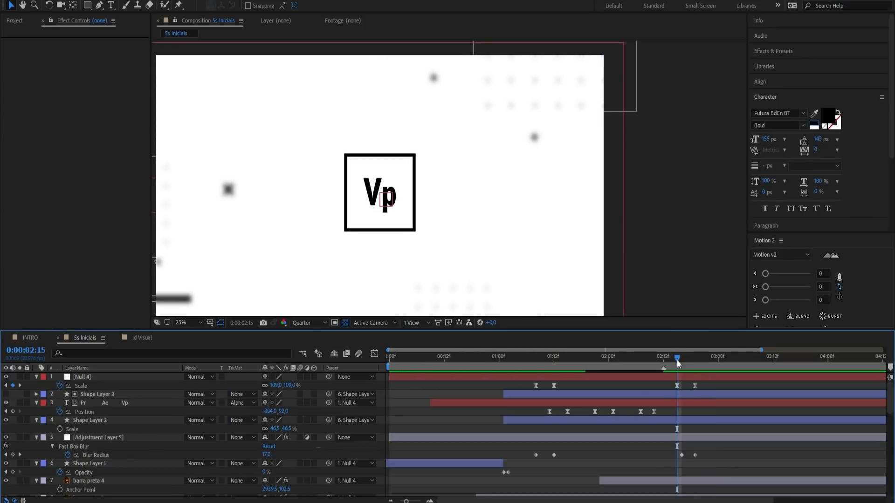
# Trim the ends of Shape Layer 3, the Pr Ae Vp text layer and Shape Layer 2 to 0:00:03:07
pyautogui.moveTo(676, 360); pyautogui.dragTo(725, 354)
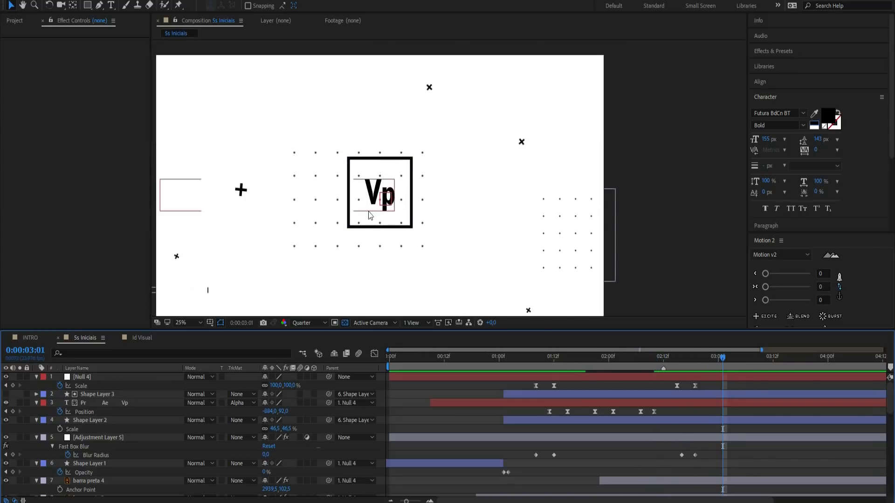
pyautogui.click(155, 396)
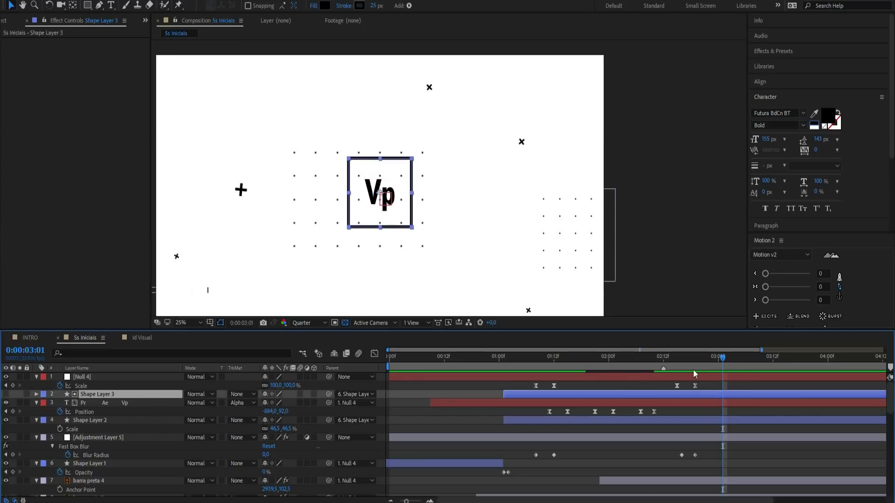
pyautogui.moveTo(721, 365); pyautogui.dragTo(750, 362)
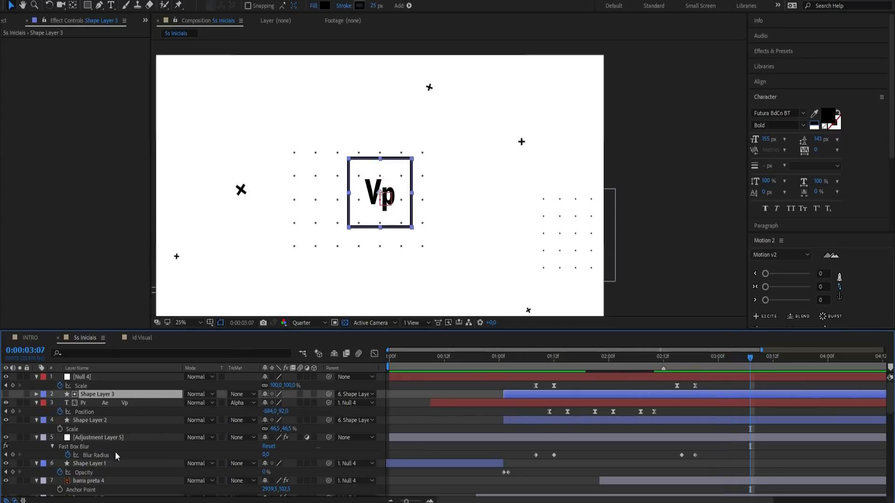
pyautogui.keyDown('shift'); pyautogui.click(113, 421); pyautogui.keyUp('shift')
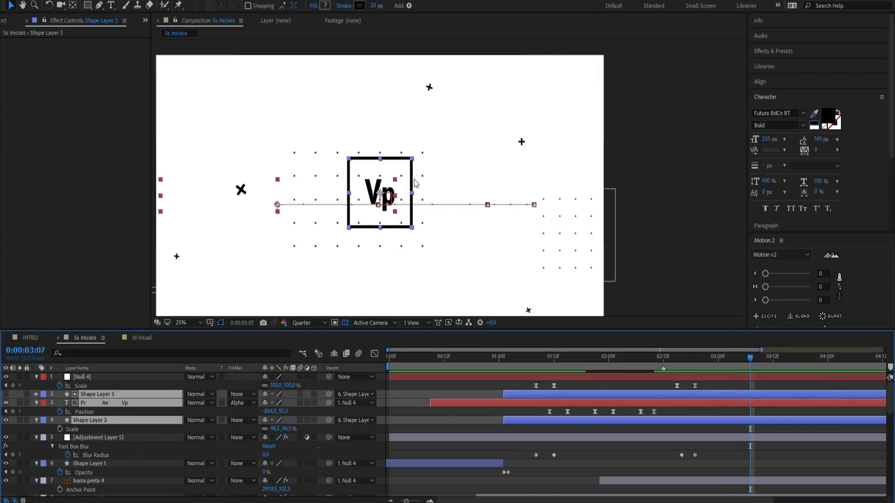
pyautogui.hotkey('alt', ']')
# At 0:00:02:19, draw a full-width black rectangle without a stroke across the upper part of the composition as a new shape layer
pyautogui.click(720, 357)
pyautogui.moveTo(724, 359); pyautogui.dragTo(693, 353)
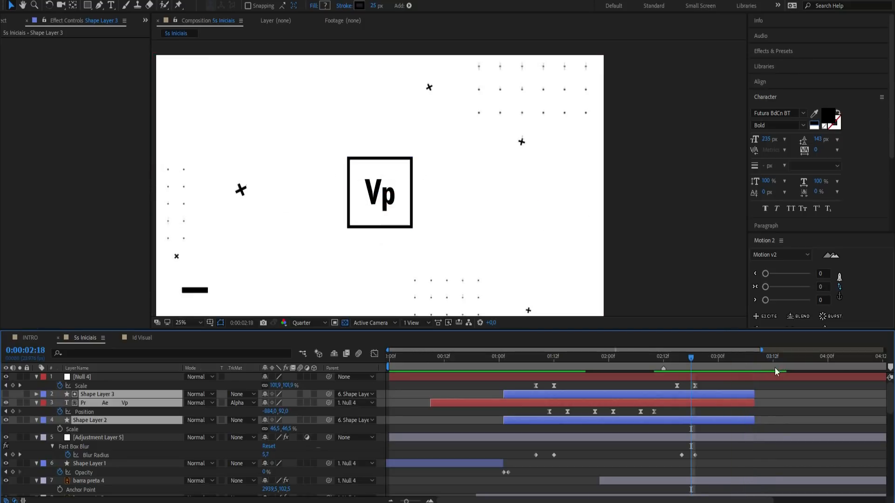
pyautogui.click(695, 361)
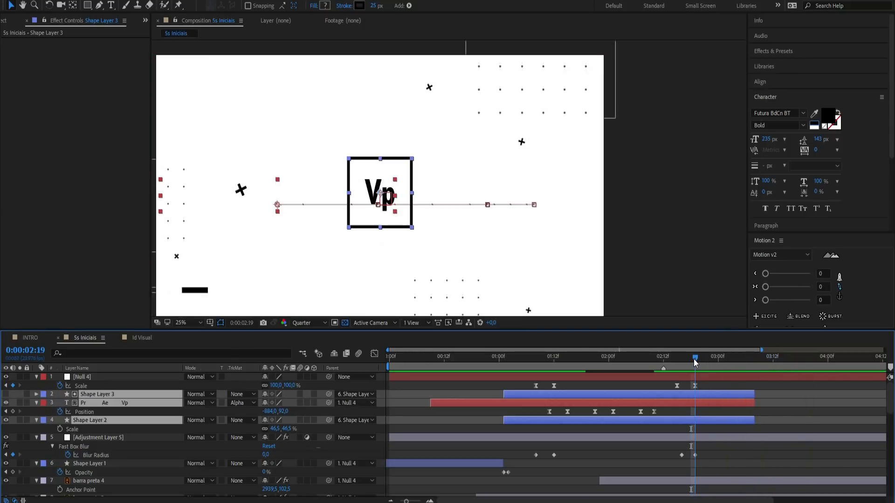
pyautogui.click(785, 409)
pyautogui.moveTo(87, 5); pyautogui.dragTo(119, 7)
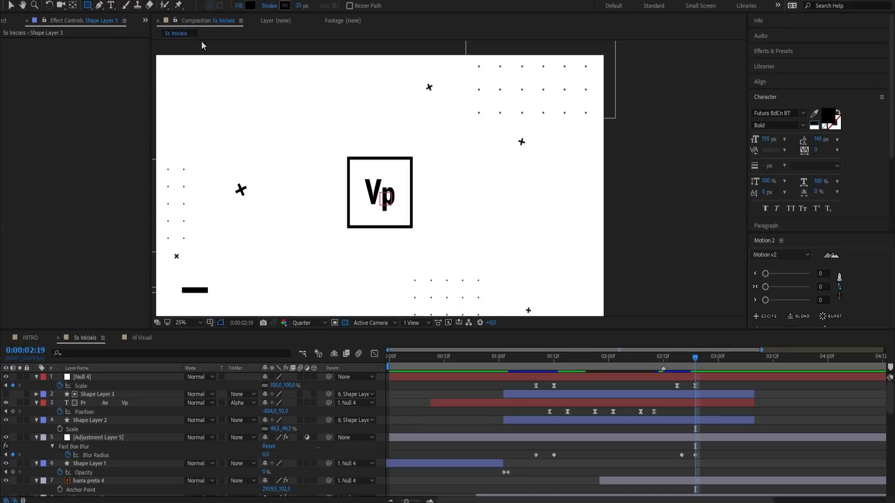
pyautogui.keyDown('alt'); pyautogui.click(285, 6); pyautogui.keyUp('alt')
pyautogui.moveTo(154, 50)
pyautogui.mouseDown()
pyautogui.moveTo(529, 90)
pyautogui.moveTo(617, 106)
pyautogui.moveTo(619, 118)
pyautogui.mouseUp()
# Duplicate the black bar, place the copy along the composition's lower edge, and align it horizontally with the original
pyautogui.click(92, 380)
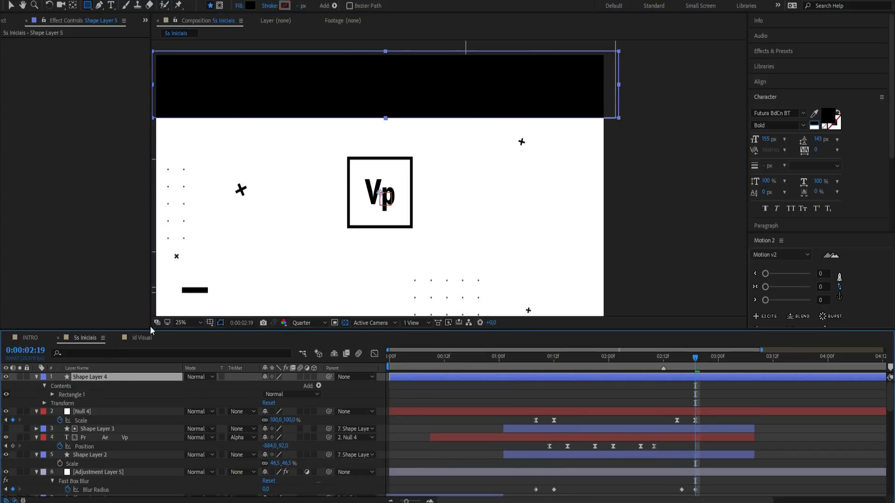
pyautogui.hotkey('ctrl', 'd')
pyautogui.press('v')
pyautogui.moveTo(295, 102); pyautogui.dragTo(322, 303)
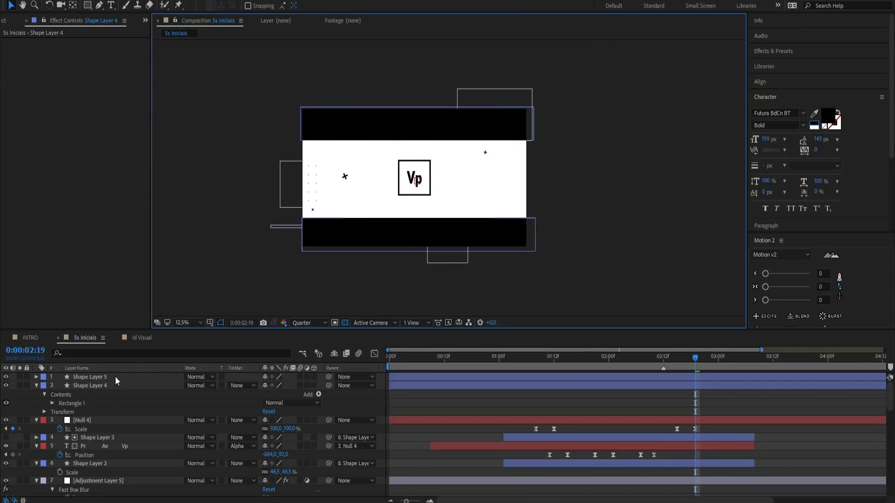
pyautogui.click(116, 377)
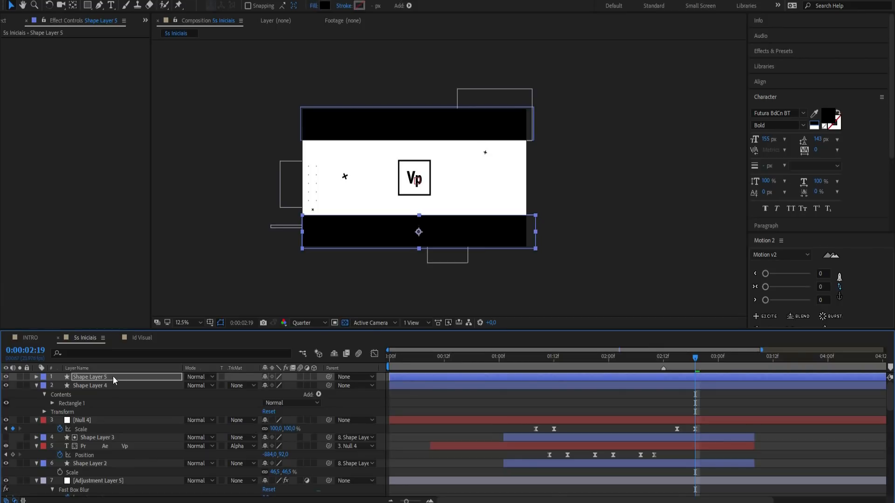
pyautogui.press('Left')
pyautogui.press('Left')
pyautogui.press('Left')
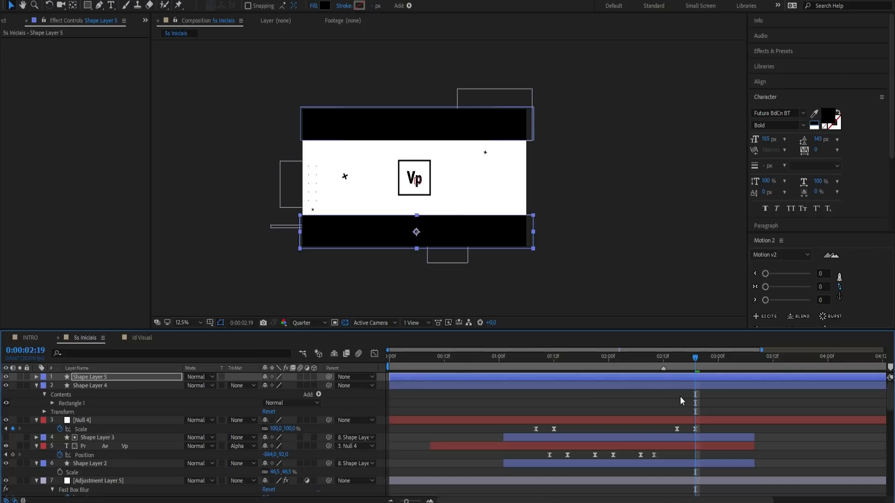
# Move the upper bar's anchor point to its left edge and keyframe its unlinked Scale at 0, 100% at 0:00:02:19
pyautogui.click(680, 395)
pyautogui.click(703, 385)
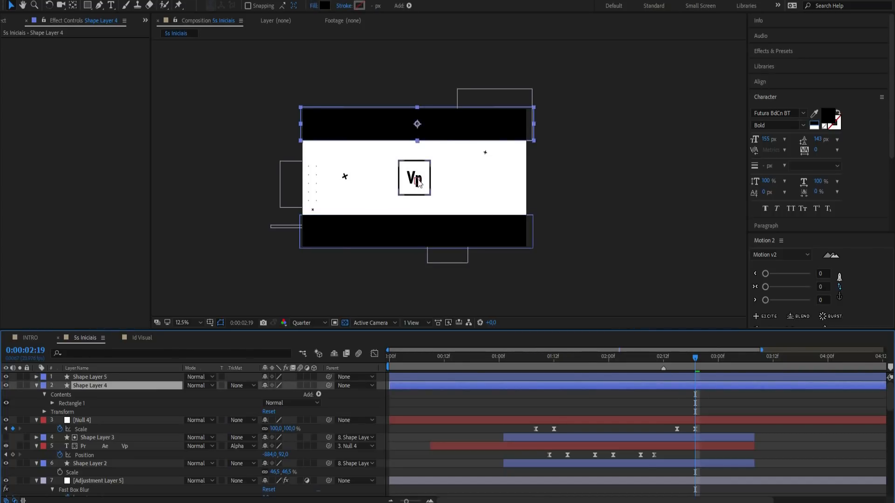
pyautogui.press('y')
pyautogui.moveTo(417, 124); pyautogui.dragTo(300, 124)
pyautogui.press('s')
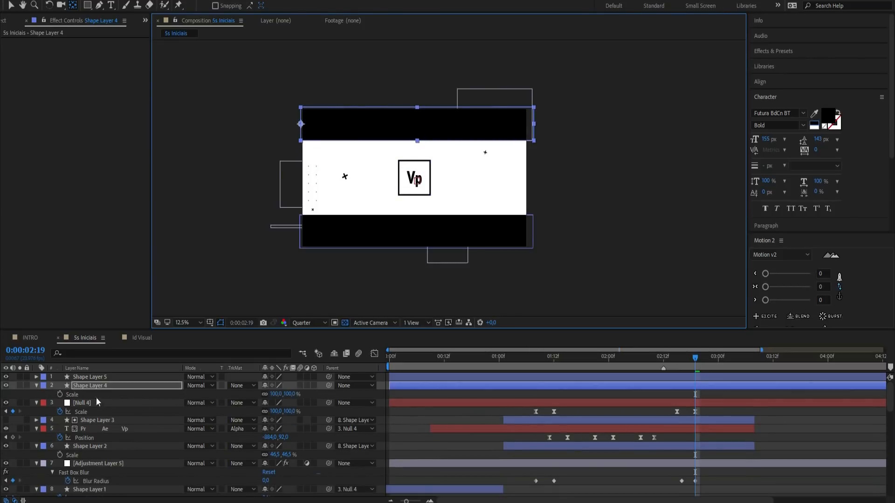
pyautogui.click(60, 394)
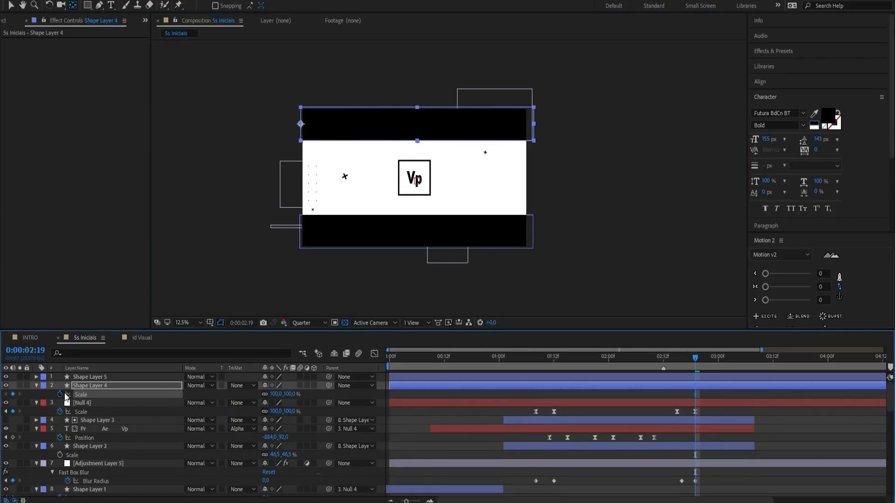
pyautogui.click(276, 395)
pyautogui.write('0')
pyautogui.press('Return')
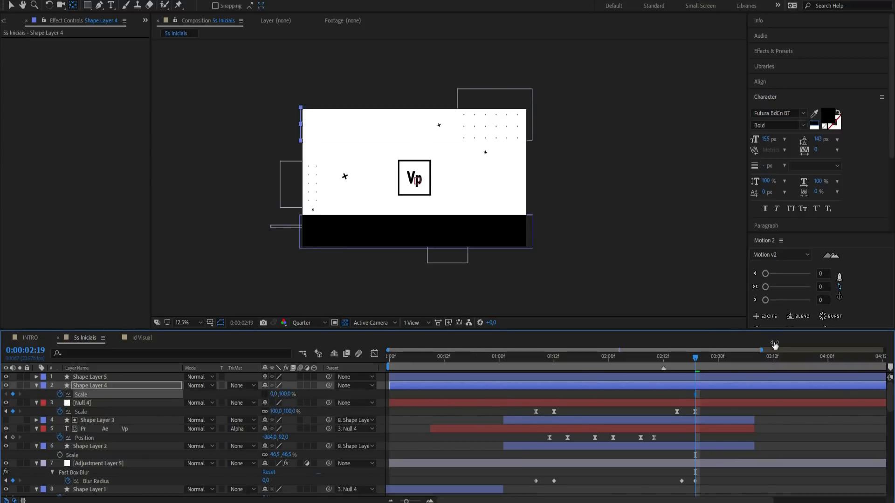
# Set the upper bar's horizontal Scale to 100% at 0:00:03:00
pyautogui.moveTo(701, 356); pyautogui.dragTo(718, 357)
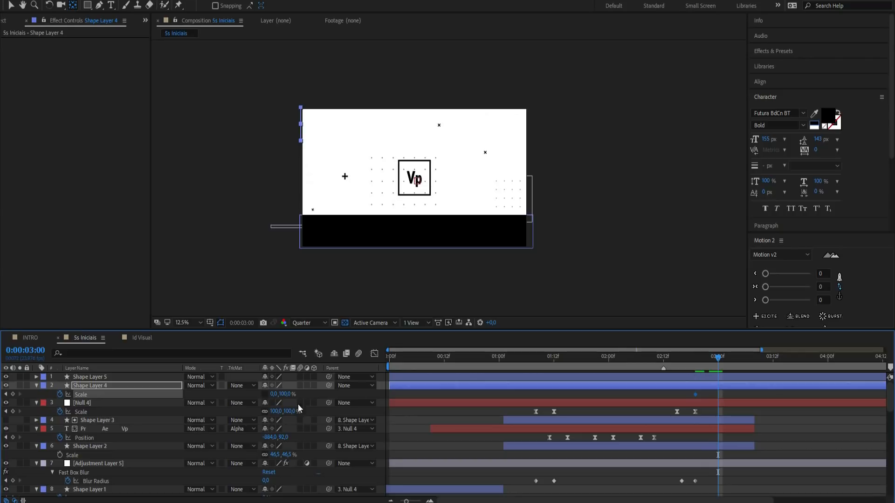
pyautogui.click(273, 394)
pyautogui.write('100')
pyautogui.press('Return')
# Move the lower bar's anchor point to its left edge and copy the upper bar's Scale keyframes onto it from 0:00:02:19
pyautogui.click(120, 379)
pyautogui.moveTo(418, 234); pyautogui.dragTo(300, 236)
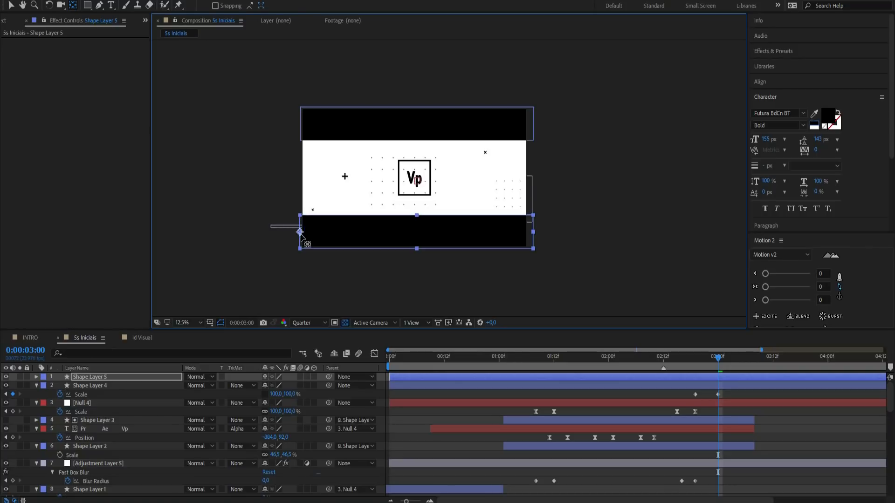
pyautogui.press('s')
pyautogui.moveTo(706, 360); pyautogui.dragTo(695, 360)
pyautogui.click(695, 403)
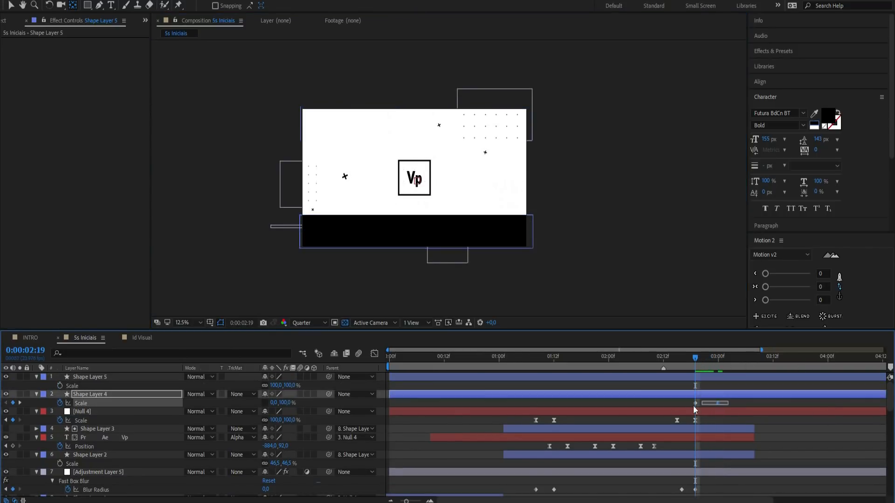
pyautogui.hotkey('ctrl', 'c')
pyautogui.click(709, 378)
pyautogui.hotkey('ctrl', 'v')
pyautogui.click(730, 387)
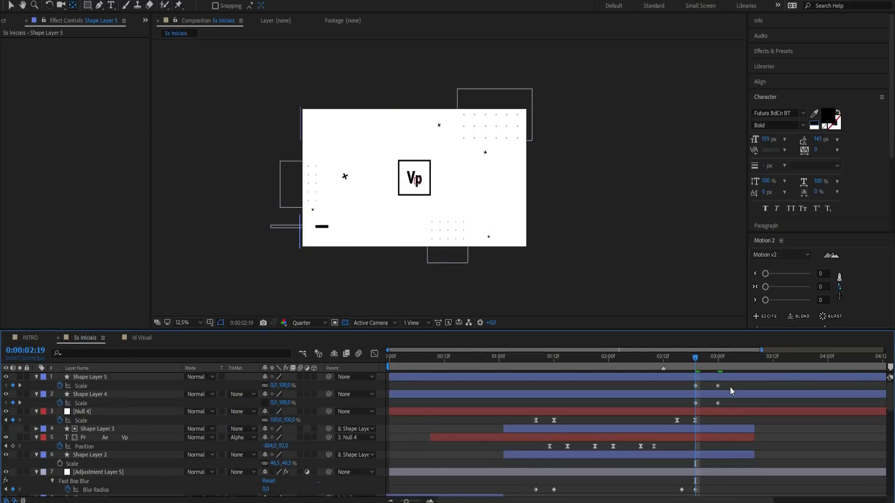
# Ease both bars' Scale keyframes, extend their last keyframes to about 0:00:03:06, and preview the animation
pyautogui.press('v')
pyautogui.press('space')
pyautogui.press('pagedown')
pyautogui.moveTo(713, 384); pyautogui.dragTo(678, 405)
pyautogui.moveTo(689, 365); pyautogui.dragTo(673, 365)
pyautogui.press('space')
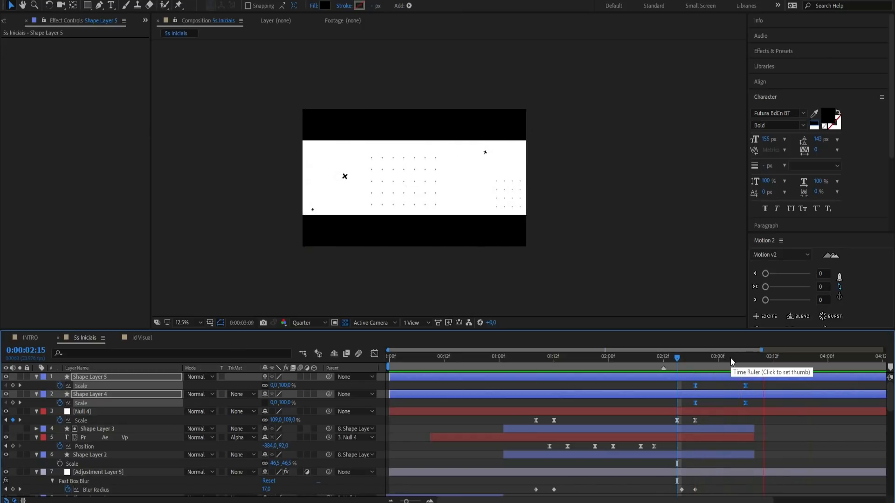
# Move both bars' last Scale keyframes to about 0:00:03:08 and review the motion
pyautogui.click(748, 356)
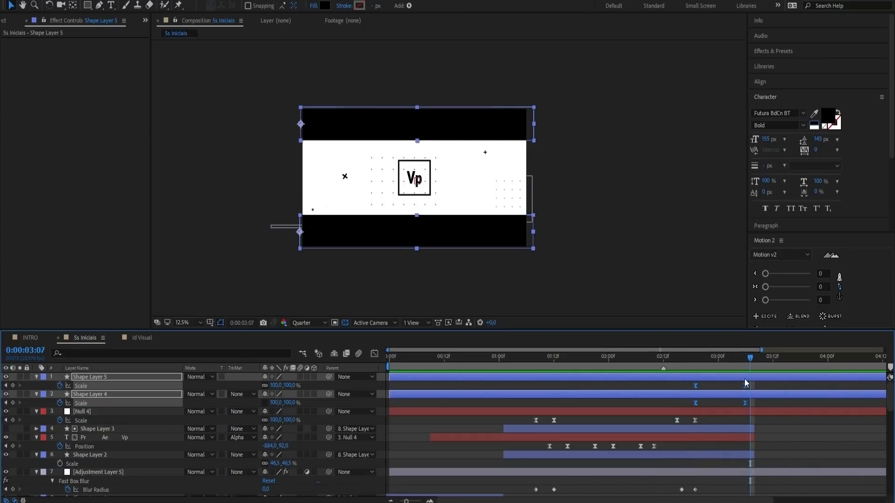
pyautogui.moveTo(746, 400); pyautogui.dragTo(754, 405)
pyautogui.click(681, 359)
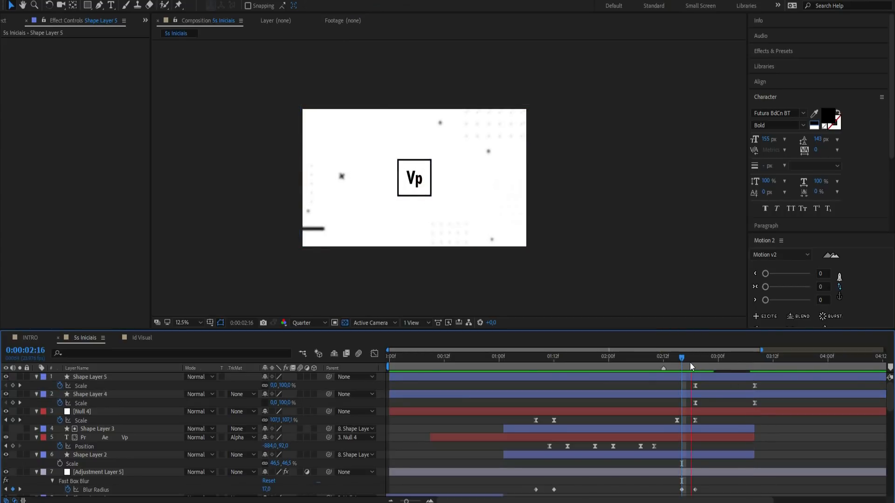
pyautogui.moveTo(729, 360)
pyautogui.mouseDown()
pyautogui.moveTo(712, 365)
pyautogui.moveTo(738, 366)
pyautogui.mouseUp()
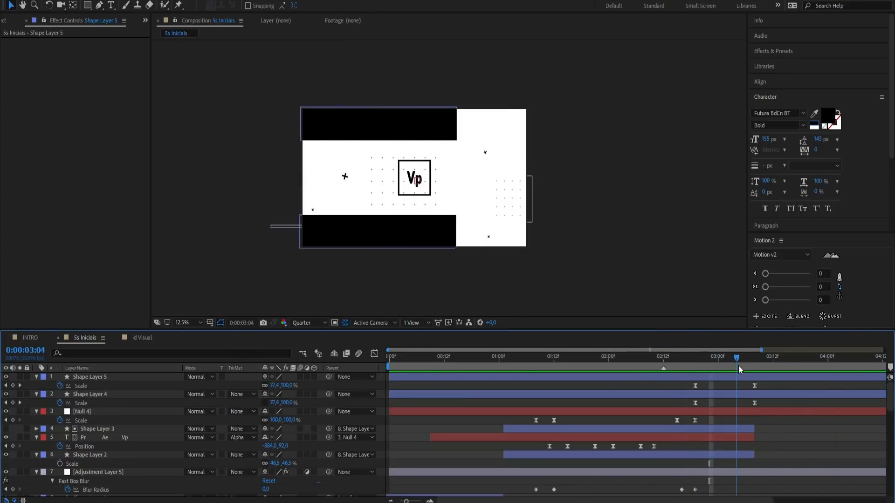
# Shorten Shape Layer 3, the Pr Ae Vp text layer and Shape Layer 2 to end at about 0:00:03:05, and check the cut
pyautogui.click(746, 429)
pyautogui.keyDown('shift'); pyautogui.click(748, 455); pyautogui.keyUp('shift')
pyautogui.moveTo(752, 457); pyautogui.dragTo(739, 457)
pyautogui.press('space')
pyautogui.click(764, 454)
pyautogui.moveTo(742, 369)
pyautogui.mouseDown()
pyautogui.moveTo(757, 365)
pyautogui.moveTo(742, 367)
pyautogui.mouseUp()
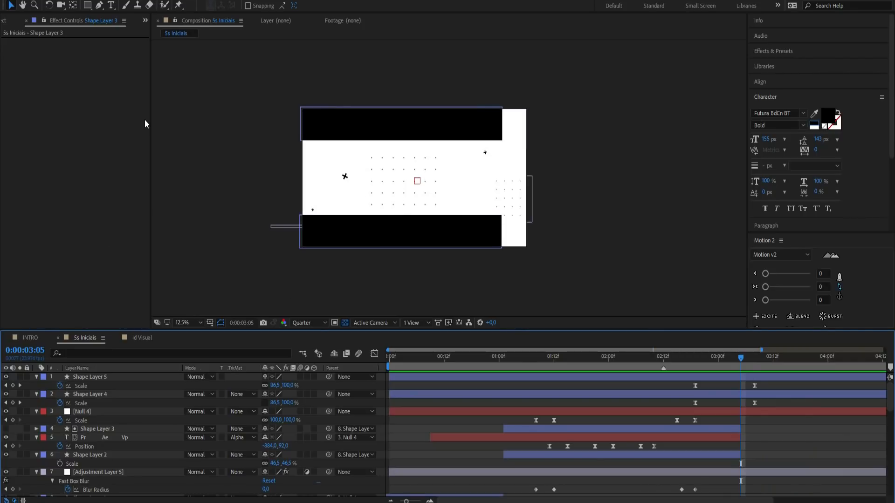
# At 0:00:03:07, draw an ellipse between the black bars on a new shape layer and centre it in the composition
pyautogui.click(750, 361)
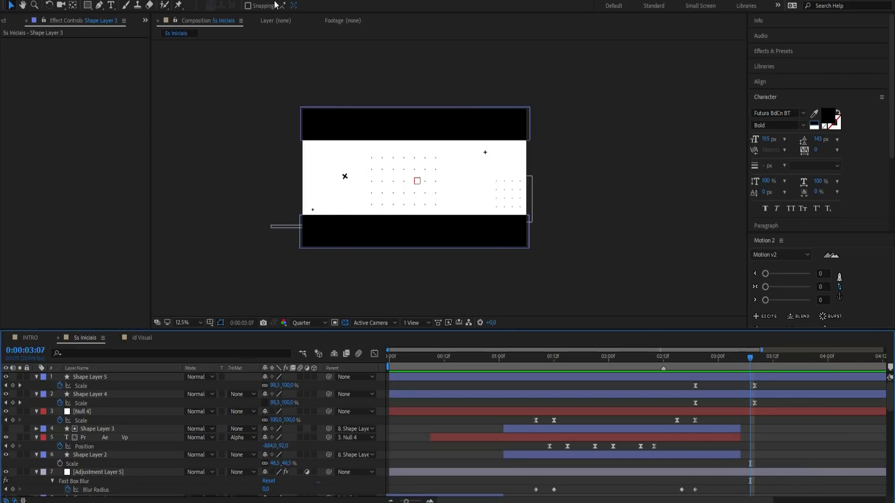
pyautogui.moveTo(86, 9); pyautogui.dragTo(117, 33)
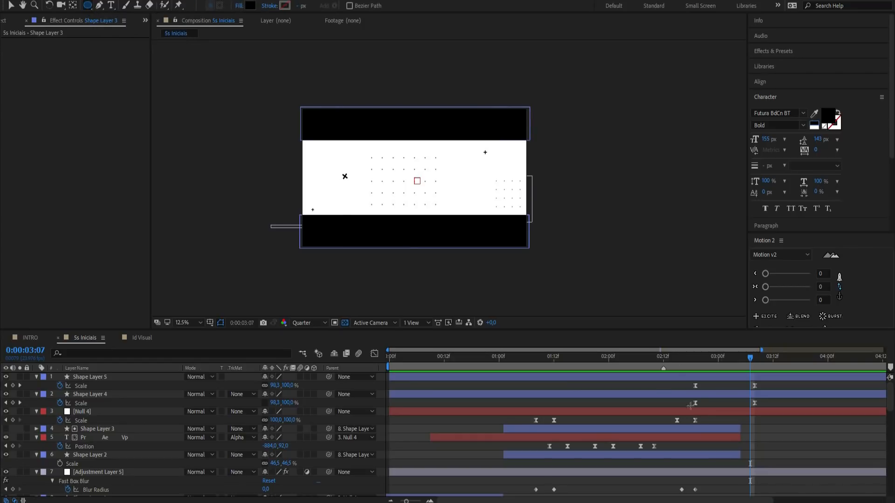
pyautogui.click(777, 433)
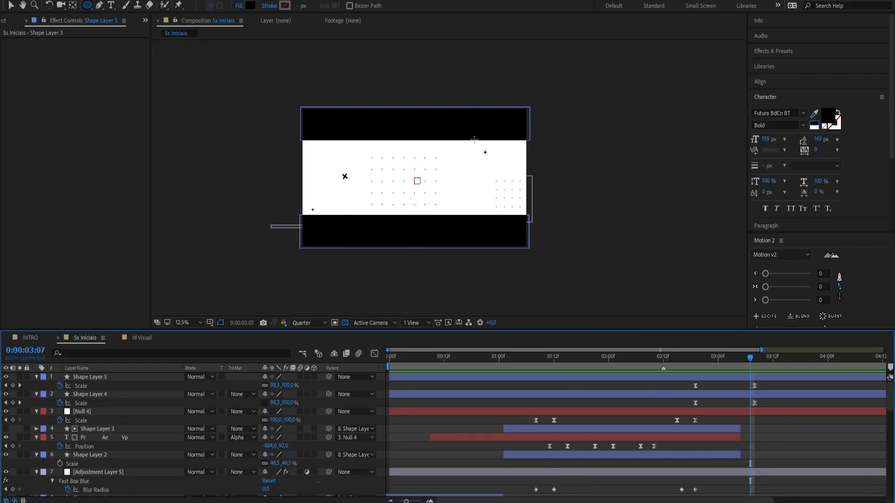
pyautogui.moveTo(404, 157); pyautogui.dragTo(442, 200)
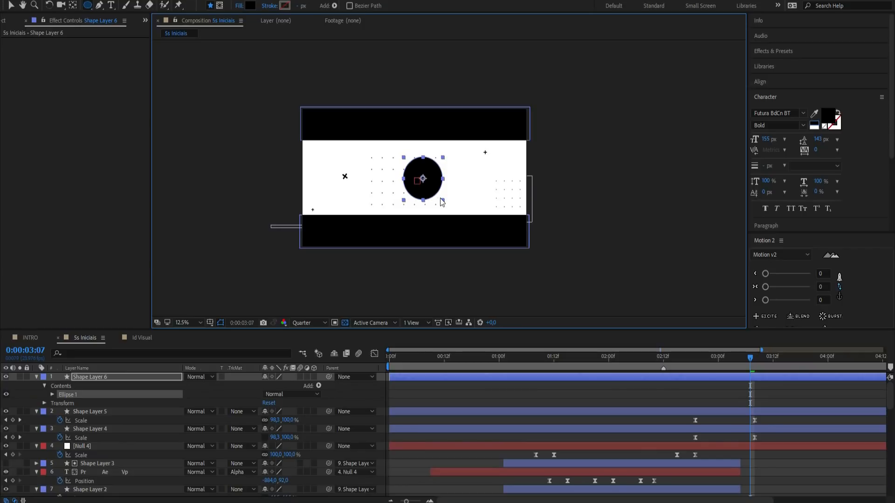
pyautogui.hotkey('ctrl', 'Home')
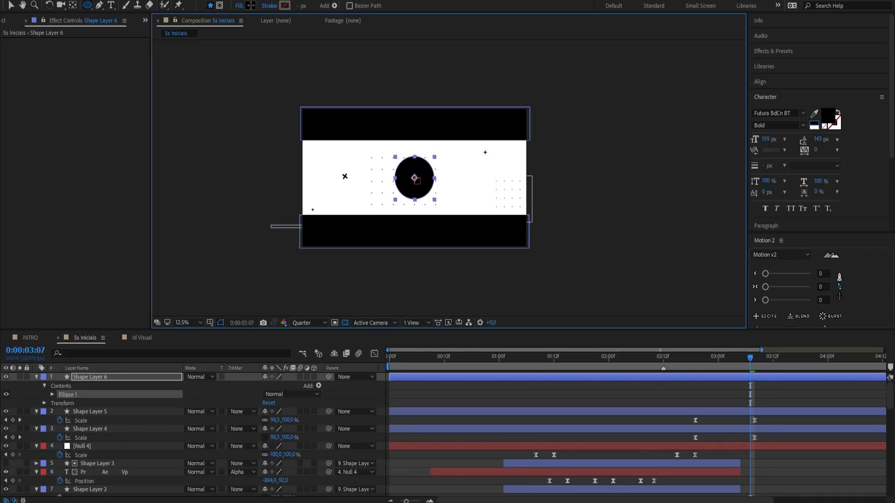
# Turn the ellipse into an outline with no fill and a 25 px black stroke
pyautogui.keyDown('alt'); pyautogui.click(250, 6); pyautogui.keyUp('alt')
pyautogui.keyDown('alt'); pyautogui.click(251, 6); pyautogui.keyUp('alt')
pyautogui.keyDown('alt'); pyautogui.click(252, 5); pyautogui.keyUp('alt')
pyautogui.keyDown('alt'); pyautogui.click(284, 6); pyautogui.keyUp('alt')
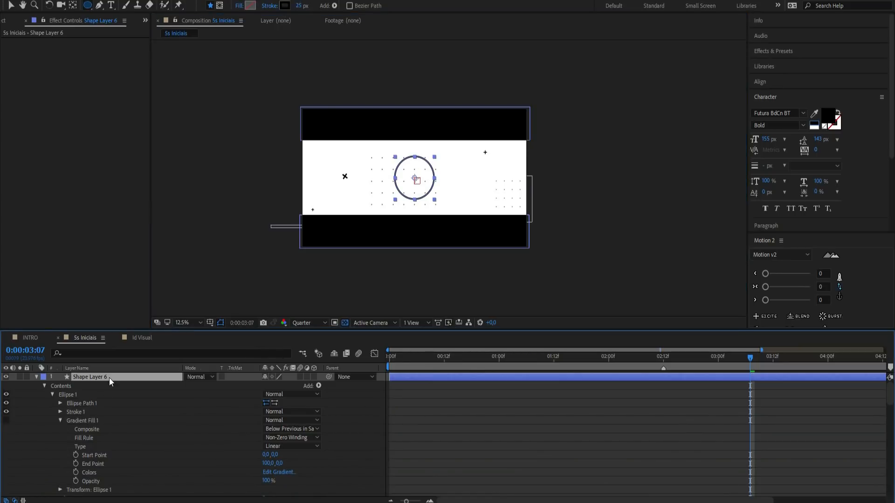
# Duplicate the outlined ellipse, scale the copy to 60%, and give it a solid black fill
pyautogui.hotkey('ctrl', 'd')
pyautogui.press('s')
pyautogui.moveTo(286, 383); pyautogui.dragTo(268, 383)
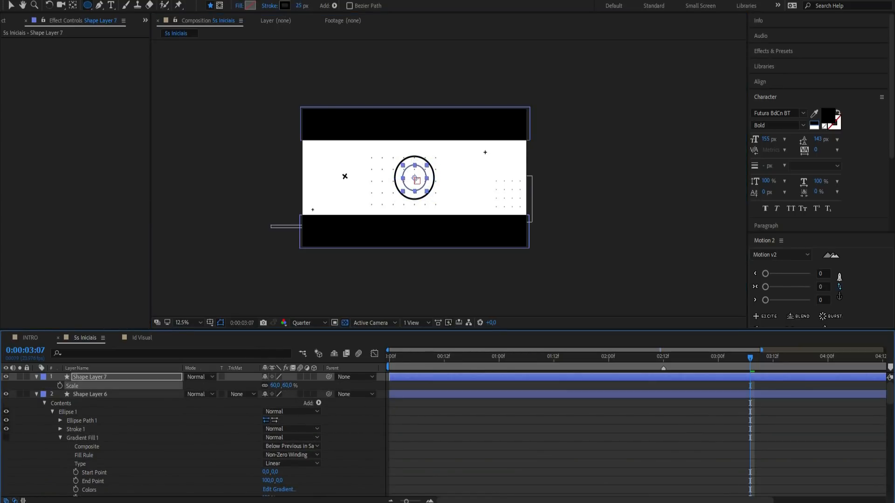
pyautogui.keyDown('alt'); pyautogui.click(251, 6); pyautogui.keyUp('alt')
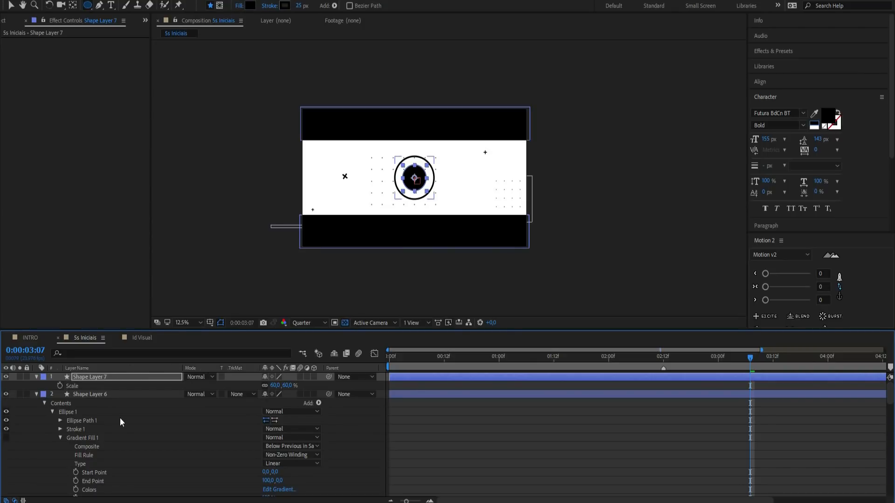
# Duplicate the filled inner ellipse, scale the copy to 186%, and remove its fill to form an outer ring
pyautogui.click(119, 379)
pyautogui.hotkey('ctrl', 'd')
pyautogui.press('s')
pyautogui.moveTo(286, 385); pyautogui.dragTo(344, 387)
pyautogui.keyDown('alt'); pyautogui.click(251, 5); pyautogui.keyUp('alt')
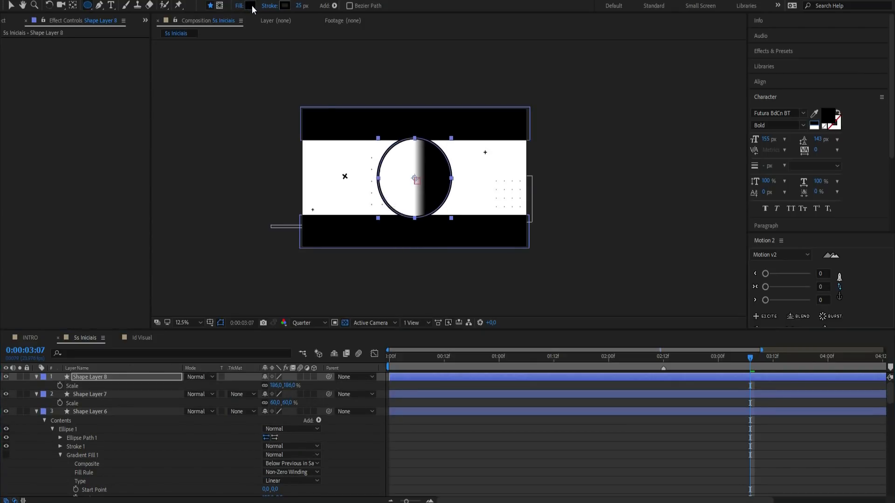
pyautogui.keyDown('alt'); pyautogui.click(251, 6); pyautogui.keyUp('alt')
pyautogui.keyDown('alt'); pyautogui.click(250, 5); pyautogui.keyUp('alt')
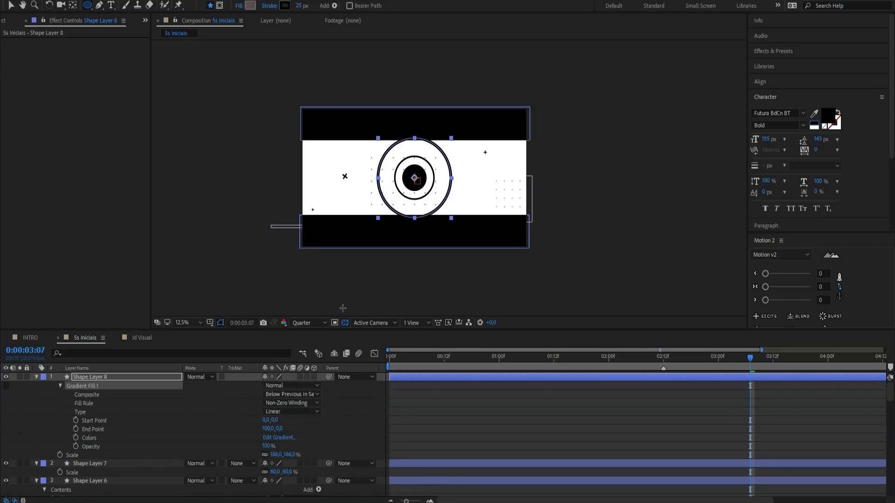
# Scale the outermost ring to 161% with a 0 px stroke, and duplicate it as a larger ring scaled to 275%
pyautogui.moveTo(300, 9); pyautogui.dragTo(284, 7)
pyautogui.press('s')
pyautogui.moveTo(291, 386); pyautogui.dragTo(342, 387)
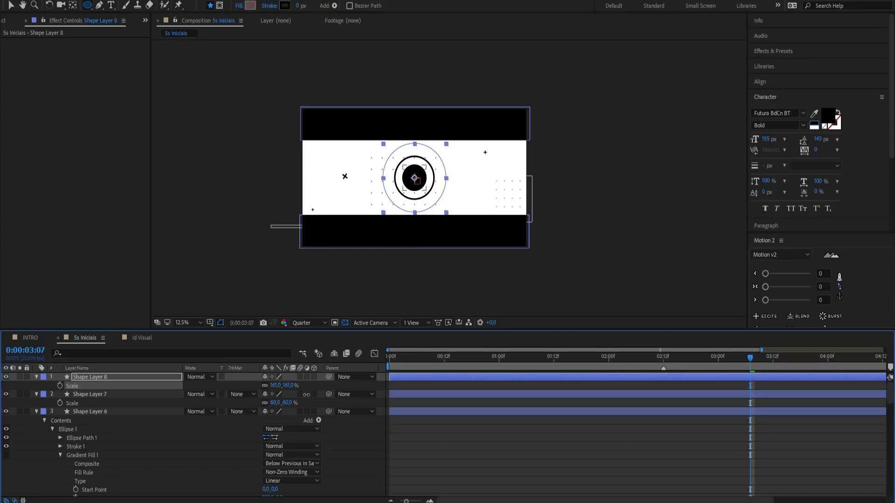
pyautogui.hotkey('ctrl', 'd')
pyautogui.press('s')
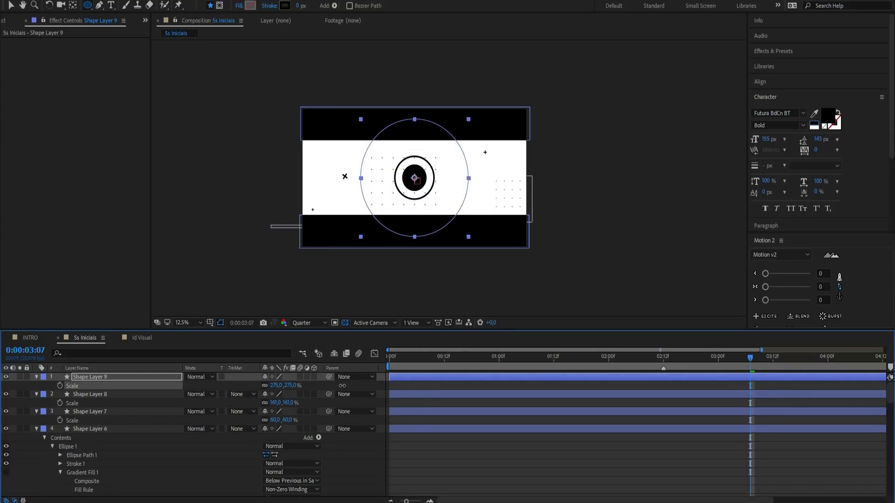
# Set the stroke width of the 161% ring on Shape Layer 8 to 10 px
pyautogui.click(85, 395)
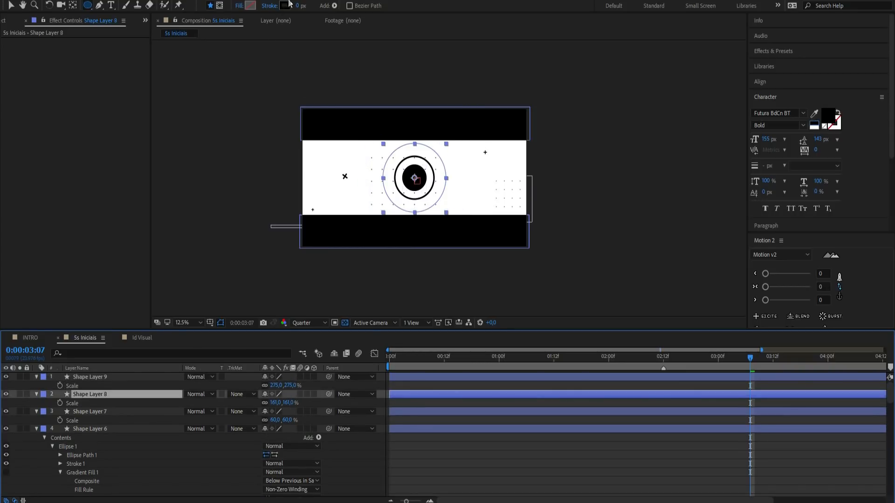
pyautogui.click(301, 6)
pyautogui.write('10')
pyautogui.press('Return')
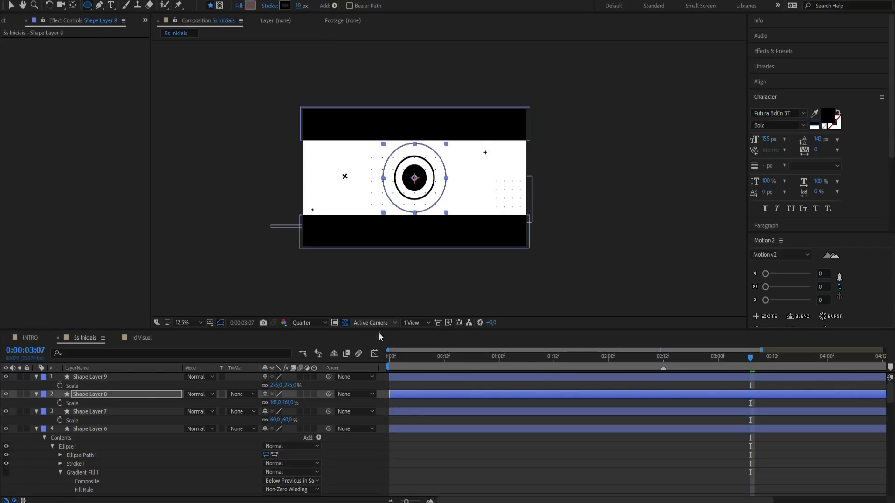
# Give the largest ring on Shape Layer 9 a 7 px stroke and scale it to 242%
pyautogui.click(120, 377)
pyautogui.click(300, 6)
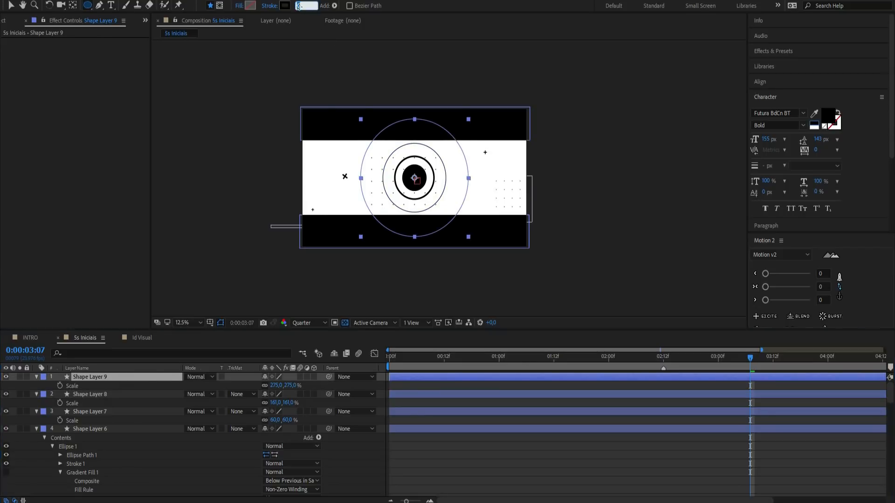
pyautogui.write('15')
pyautogui.press('Return')
pyautogui.write('7')
pyautogui.press('Return')
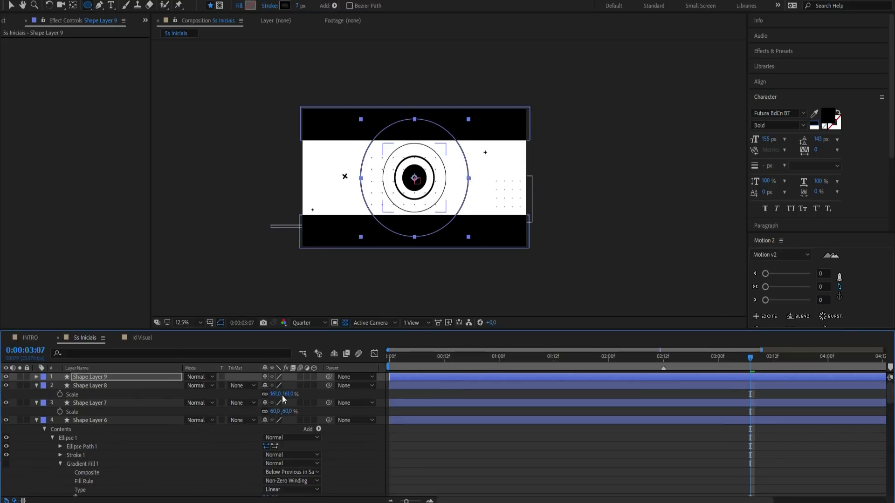
pyautogui.moveTo(283, 385); pyautogui.dragTo(270, 385)
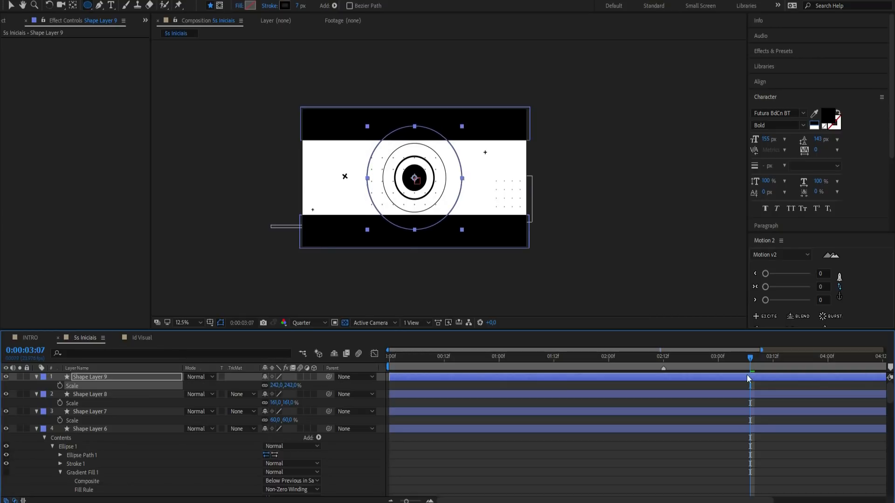
# Trim the four circle layers, Shape Layers 6 to 9, to start at 0:00:03:07 and collapse their properties
pyautogui.click(762, 382)
pyautogui.press('v')
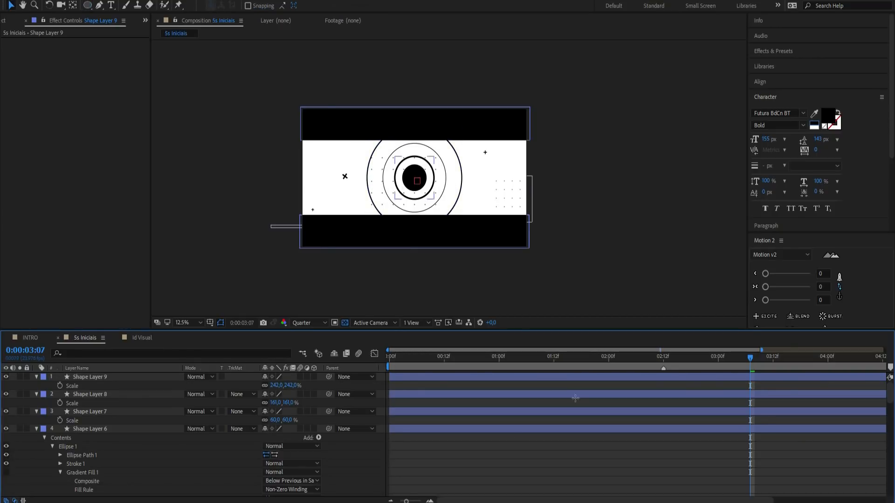
pyautogui.click(752, 377)
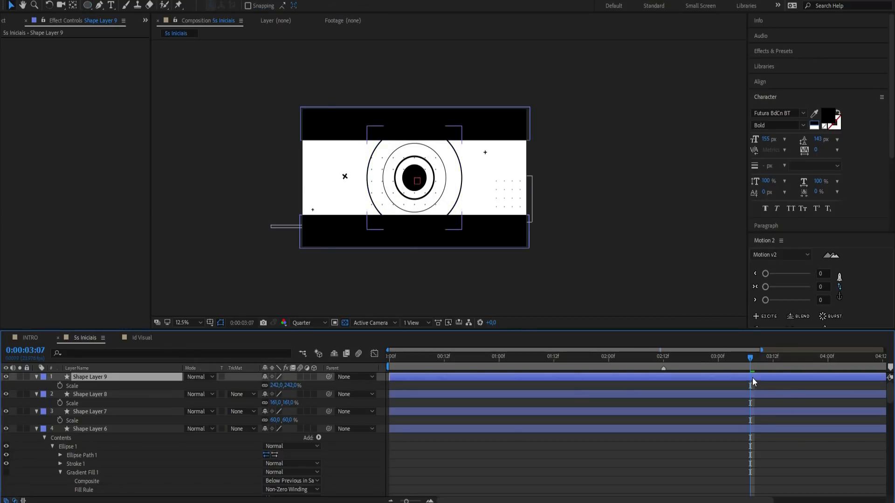
pyautogui.keyDown('shift'); pyautogui.click(753, 429); pyautogui.keyUp('shift')
pyautogui.hotkey('alt', '[')
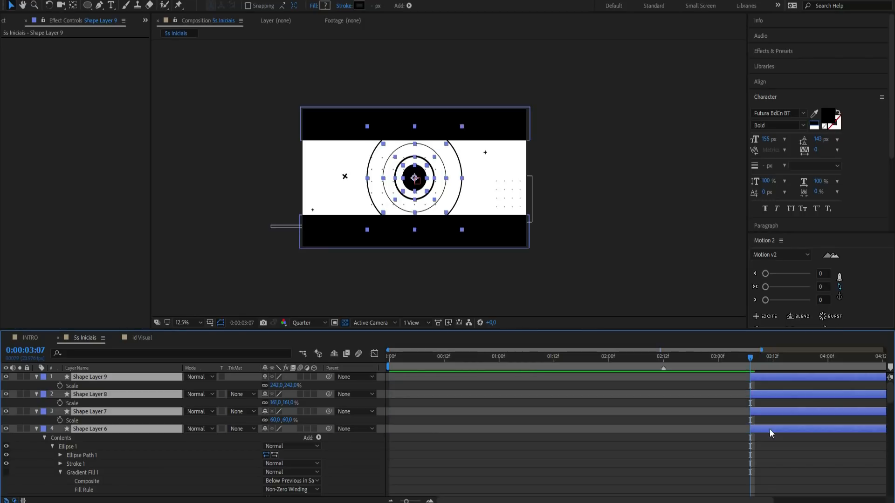
pyautogui.click(37, 429)
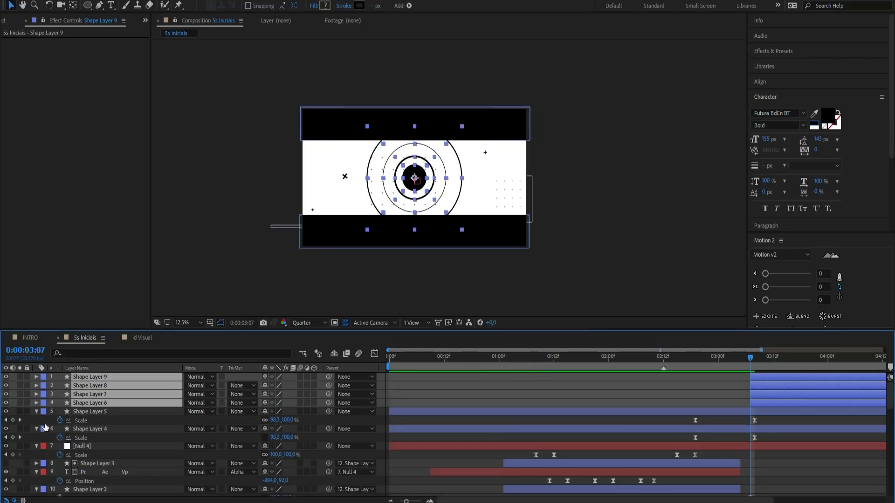
# Apply the Radial Wipe transition effect to the largest ring and test its Transition Completion
pyautogui.click(771, 381)
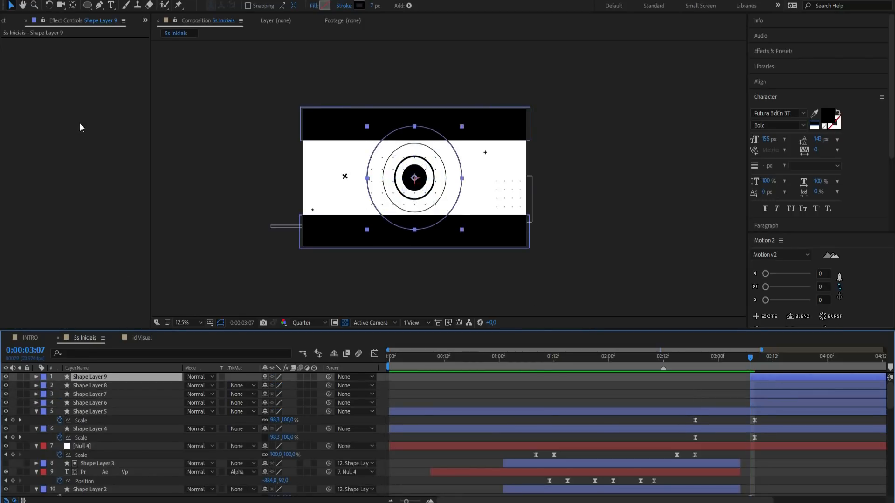
pyautogui.rightClick(81, 125)
pyautogui.moveTo(148, 366)
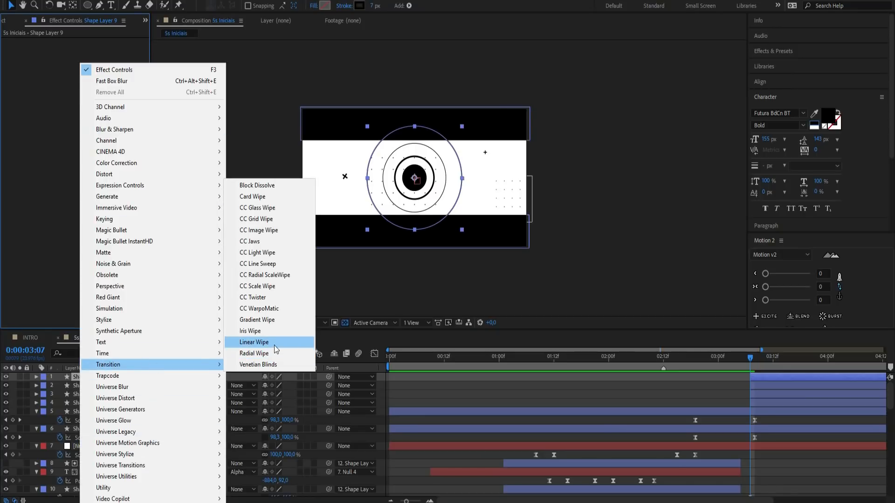
pyautogui.click(269, 357)
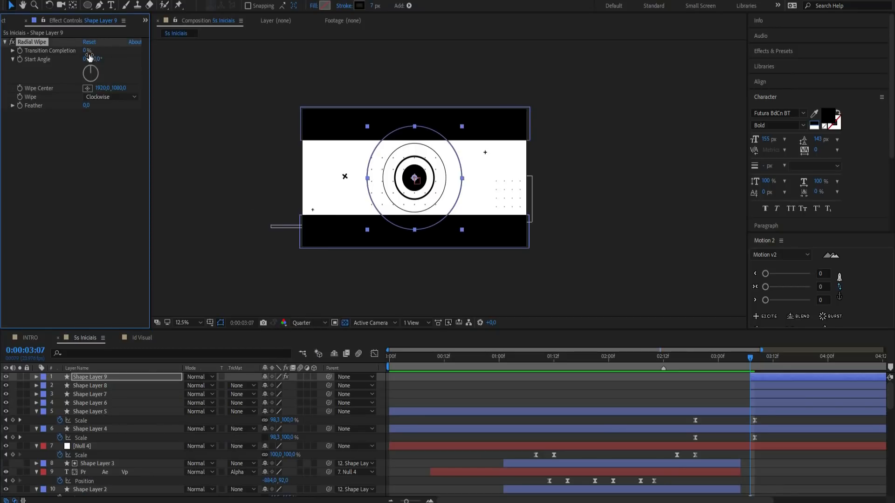
pyautogui.moveTo(84, 53); pyautogui.dragTo(110, 50)
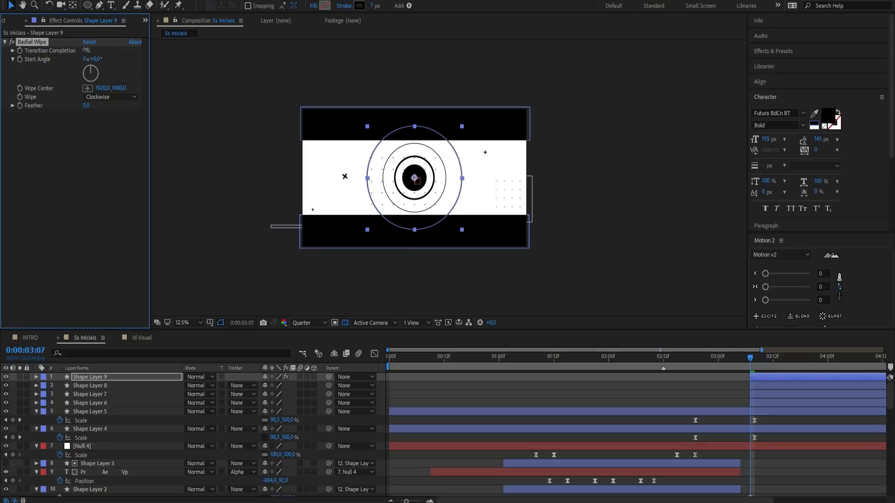
pyautogui.moveTo(138, 48); pyautogui.dragTo(93, 49)
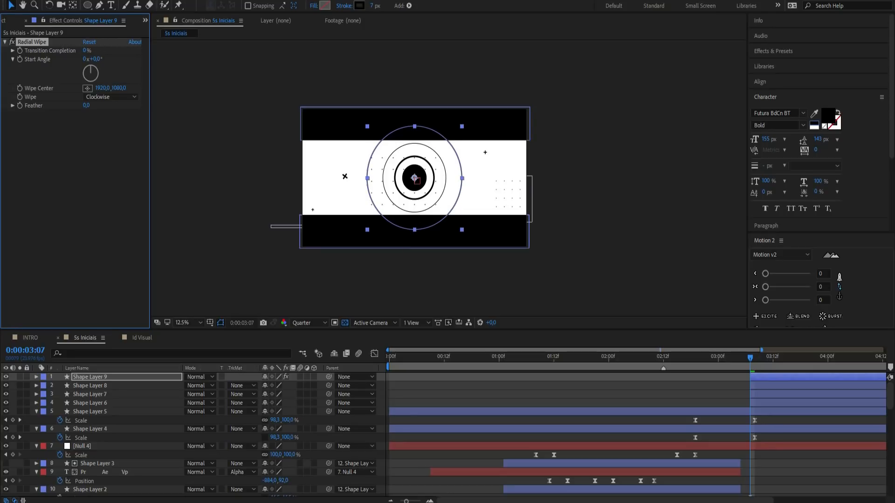
# Make the wipe counterclockwise and keyframe its Transition Completion from 100% at 0:00:03:07 to 0% at about 0:00:03:20
pyautogui.click(107, 97)
pyautogui.click(120, 120)
pyautogui.moveTo(84, 53); pyautogui.dragTo(113, 53)
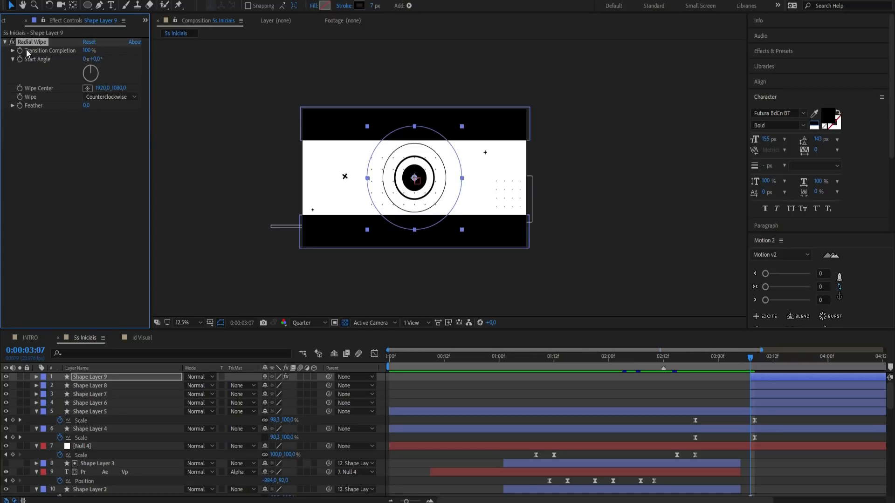
pyautogui.moveTo(749, 361); pyautogui.dragTo(768, 361)
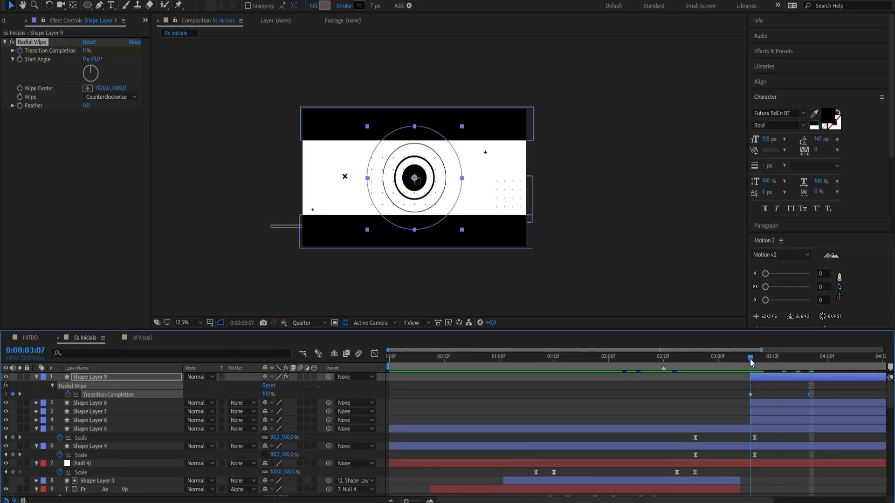
# Copy the keyframed Radial Wipe onto the other three circle layers, set their wipe to Counterclockwise, and check each layer
pyautogui.click(807, 405)
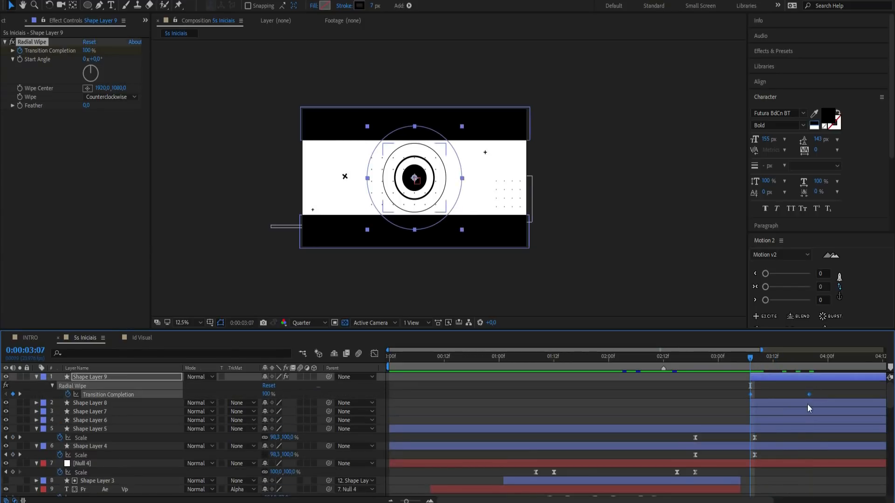
pyautogui.keyDown('shift'); pyautogui.click(796, 418); pyautogui.keyUp('shift')
pyautogui.hotkey('ctrl', 'v')
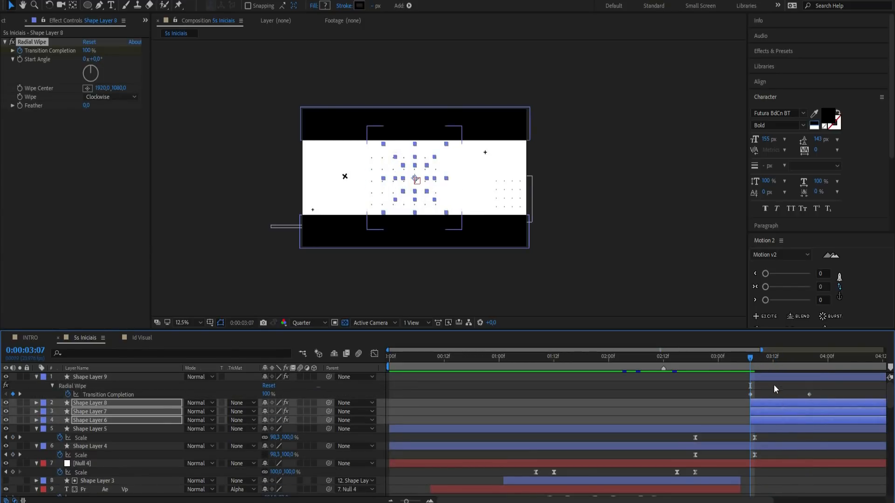
pyautogui.click(111, 97)
pyautogui.click(124, 120)
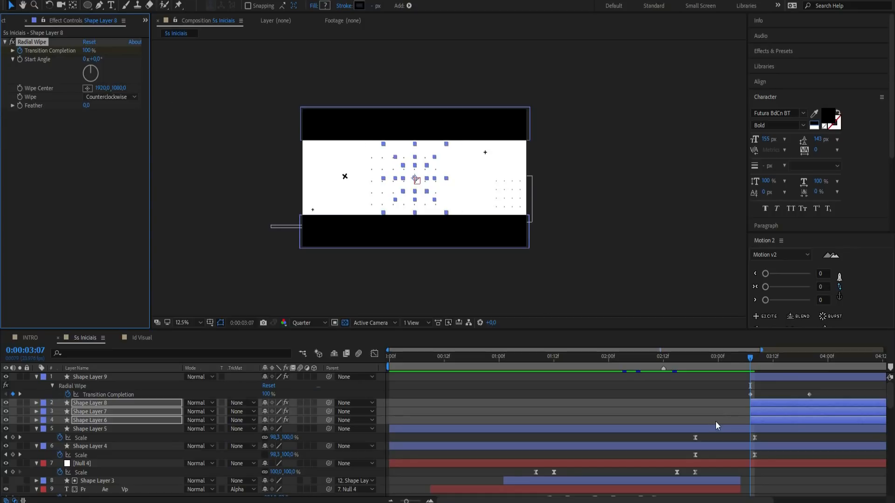
pyautogui.click(777, 392)
pyautogui.click(772, 410)
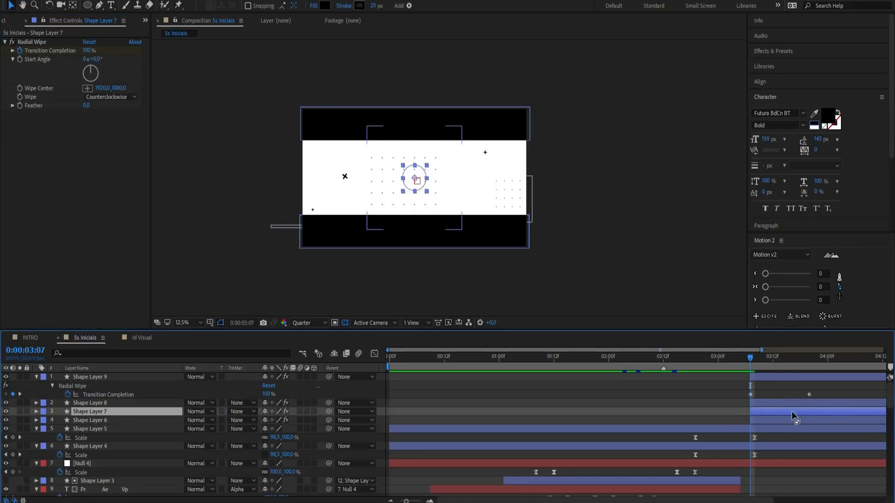
pyautogui.click(762, 404)
pyautogui.click(767, 421)
# Ease the wipe keyframes and stagger Shape Layers 8, 7 and 6 so each circle starts about four or five frames after the previous one
pyautogui.click(711, 390)
pyautogui.press('space')
pyautogui.click(751, 357)
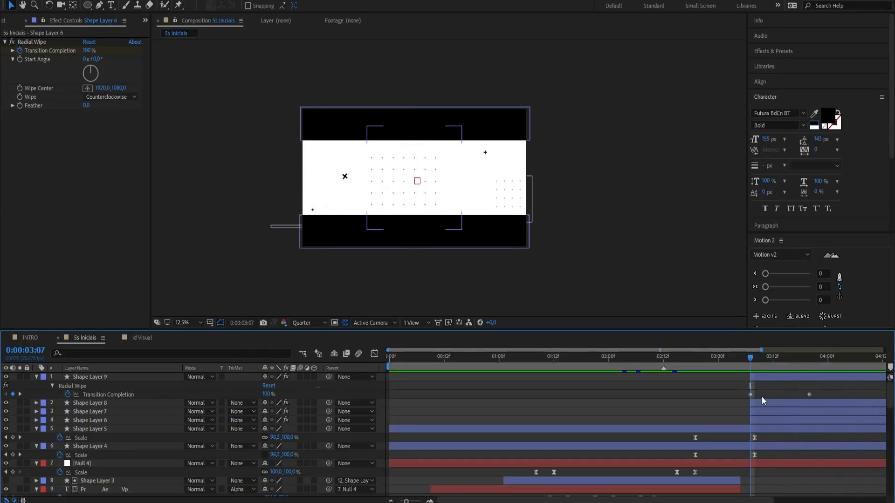
pyautogui.moveTo(766, 403); pyautogui.dragTo(784, 411)
pyautogui.click(785, 422)
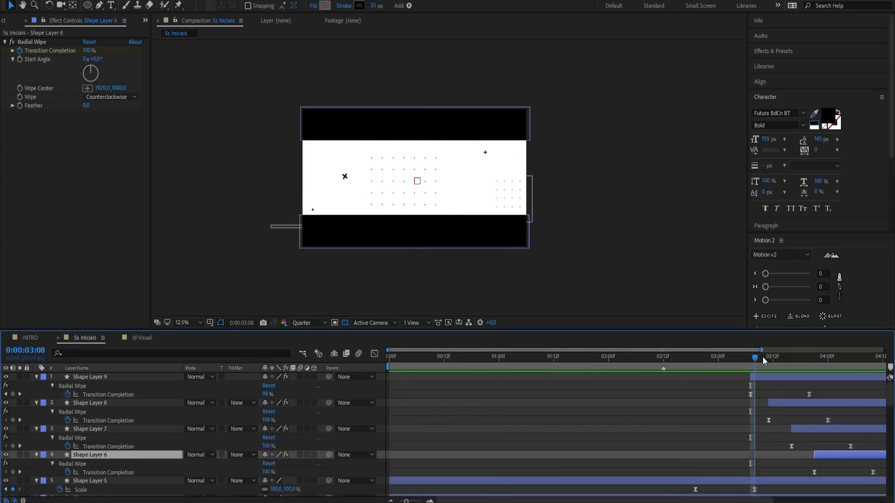
# Trim the ends of both black bar layers, Shape Layers 4 and 5, to about 0:00:03:22
pyautogui.moveTo(763, 356); pyautogui.dragTo(816, 356)
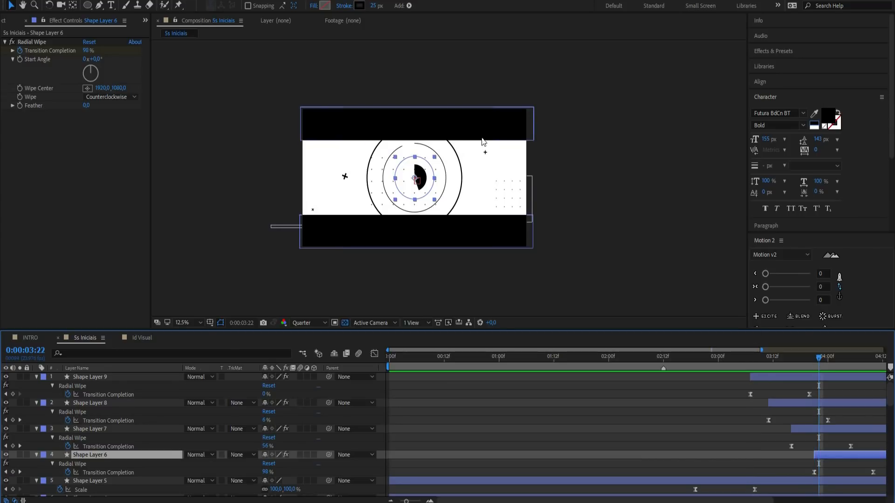
pyautogui.scroll(-2, 782, 444)
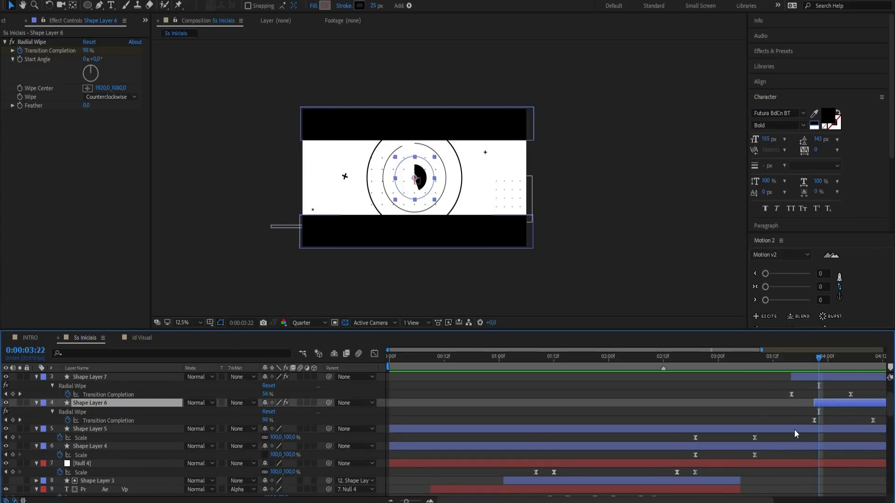
pyautogui.click(794, 429)
pyautogui.keyDown('shift'); pyautogui.click(807, 446); pyautogui.keyUp('shift')
pyautogui.hotkey('alt', ']')
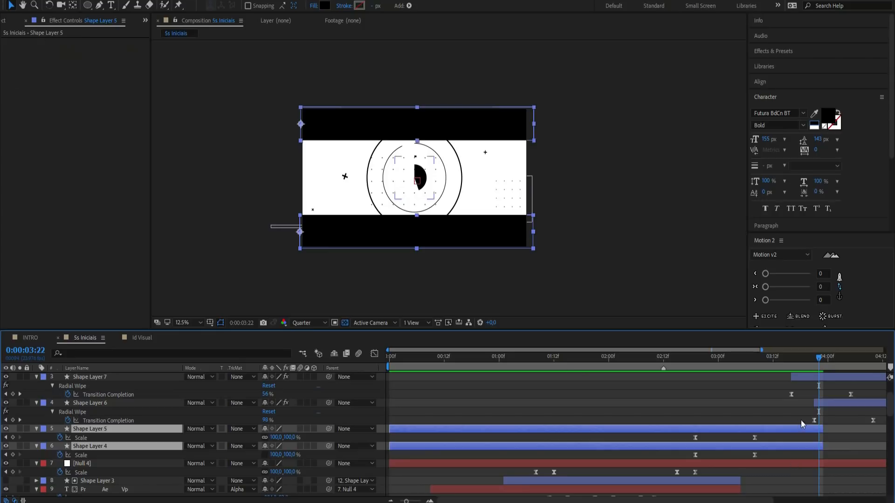
pyautogui.moveTo(822, 428); pyautogui.dragTo(818, 427)
# Preview the bars and the circle wipe animation from about 0:00:02:20
pyautogui.moveTo(764, 360); pyautogui.dragTo(693, 371)
pyautogui.press('space')
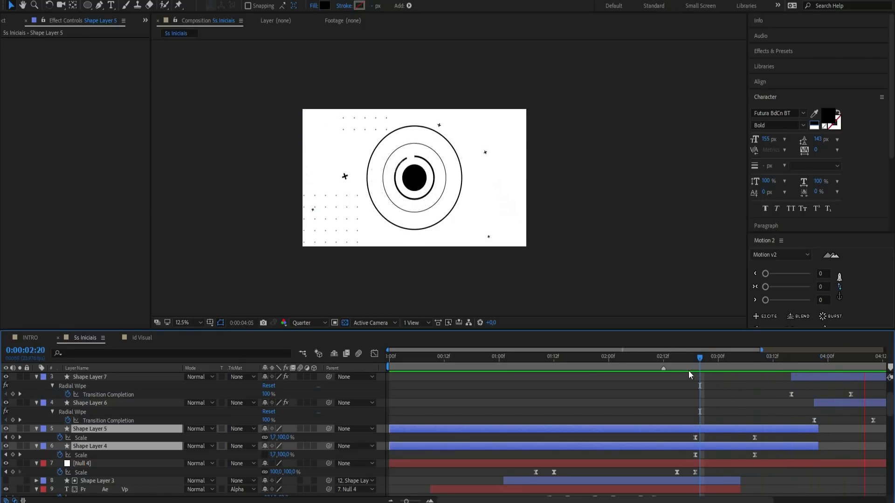
pyautogui.click(797, 358)
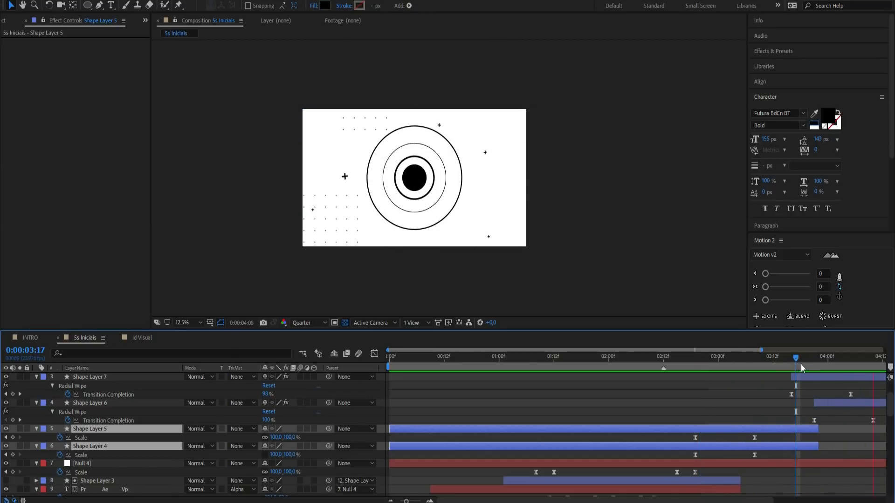
pyautogui.press('space')
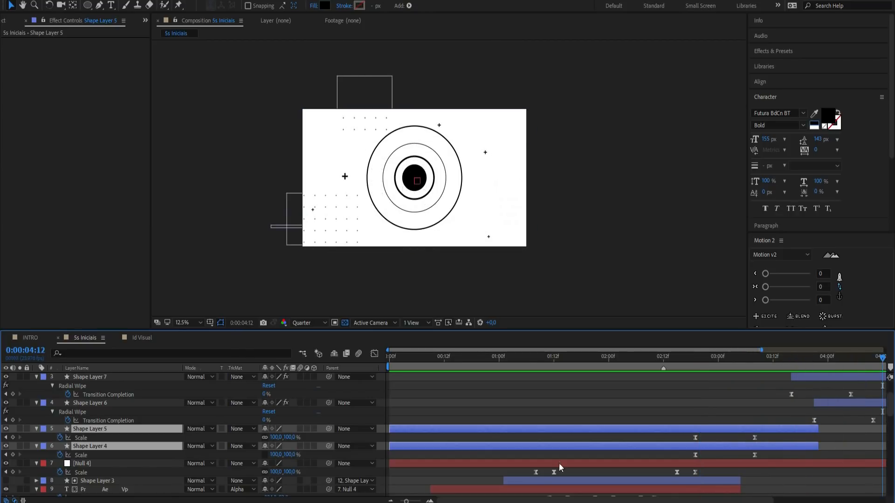
# Keyframe Shape Layer 7's scale from 60% at 0:00:04:14 up to a size that fills the frame at 0:00:05:02
pyautogui.moveTo(405, 501); pyautogui.dragTo(393, 502)
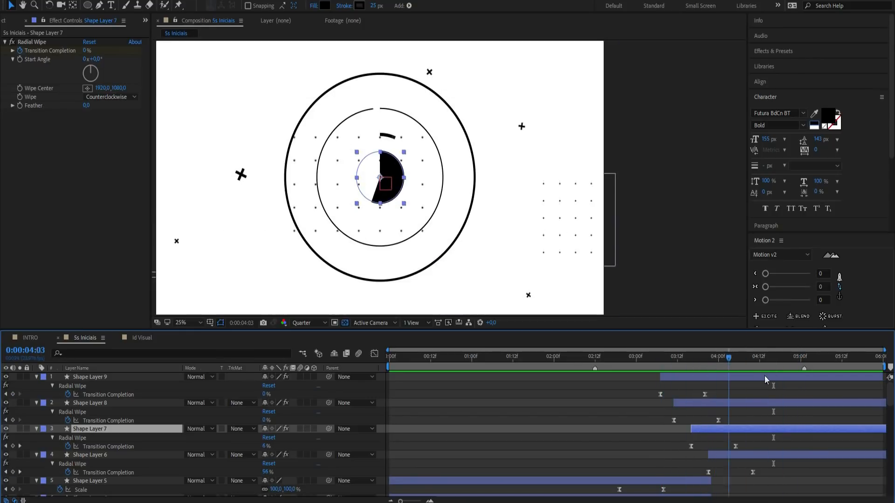
pyautogui.click(5, 428)
pyautogui.click(5, 429)
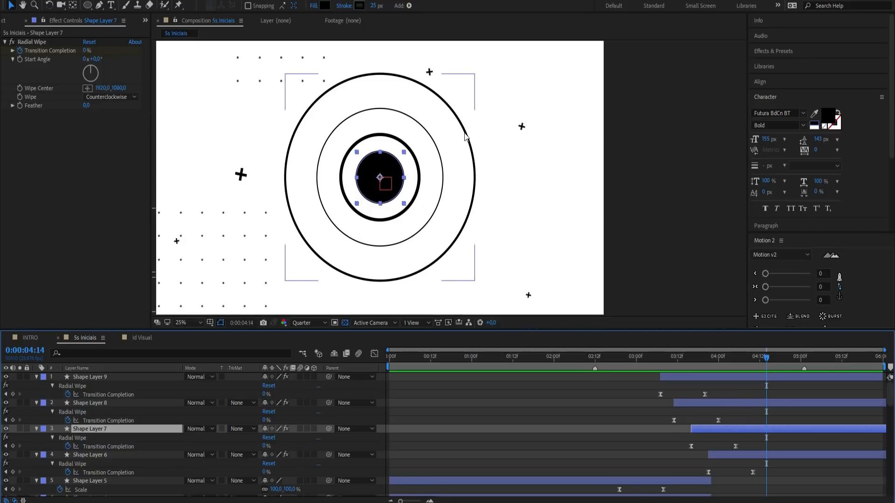
pyautogui.click(4, 19)
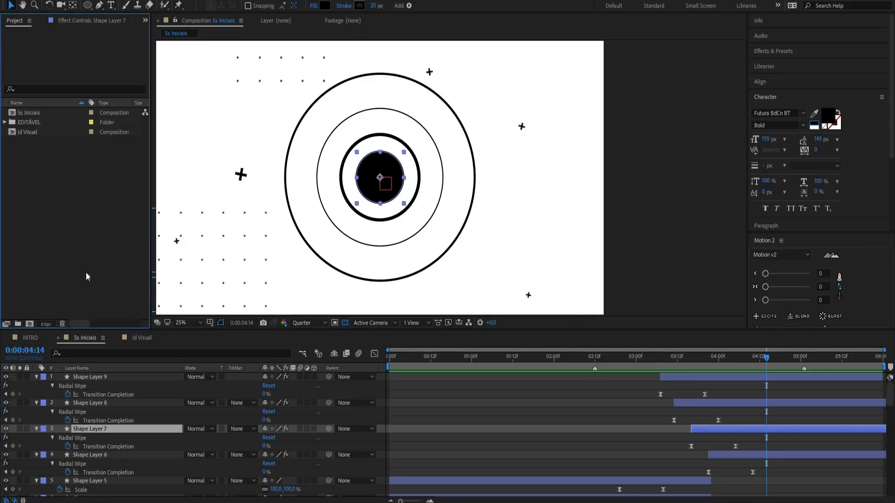
pyautogui.click(112, 429)
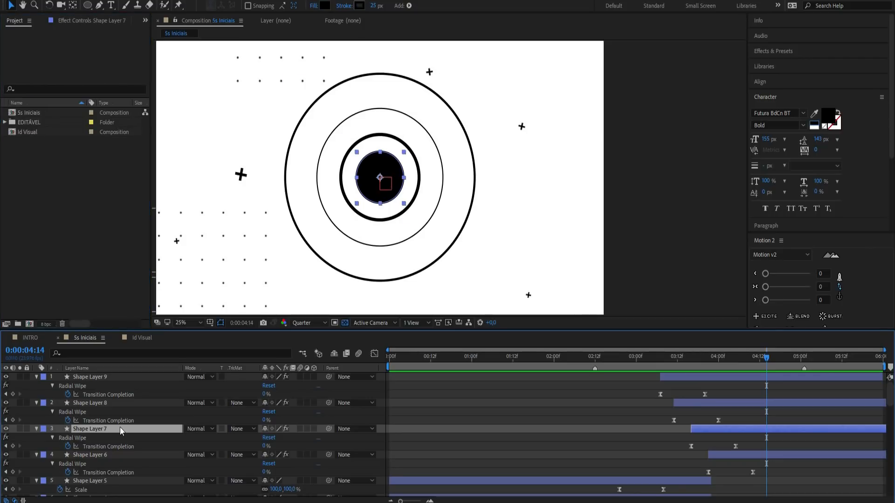
pyautogui.press('s')
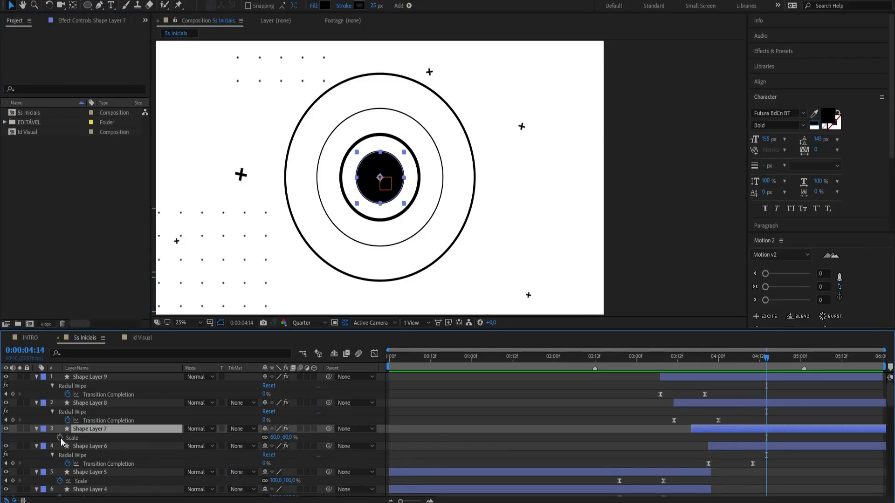
pyautogui.click(60, 438)
pyautogui.click(806, 356)
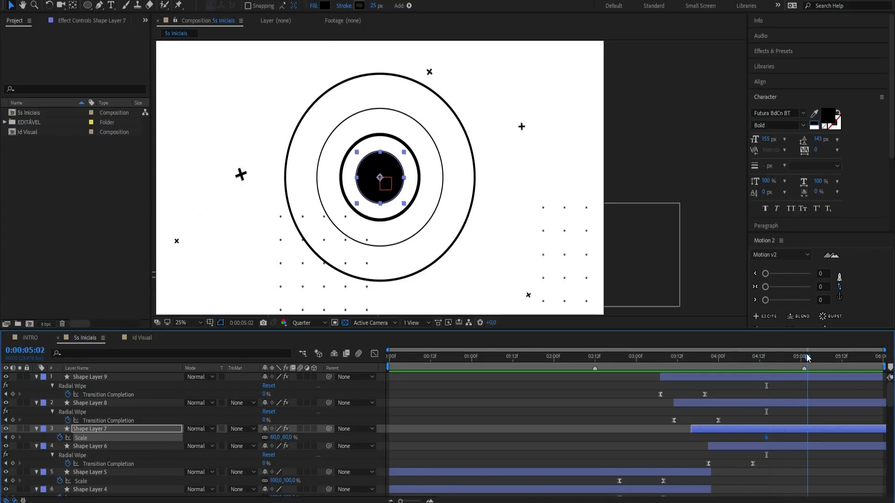
pyautogui.moveTo(285, 438); pyautogui.dragTo(522, 431)
pyautogui.moveTo(786, 383); pyautogui.dragTo(562, 416)
# Preview the growing black circle and apply Easy Ease to both of Shape Layer 7's scale keyframes
pyautogui.moveTo(806, 357); pyautogui.dragTo(728, 356)
pyautogui.press('space')
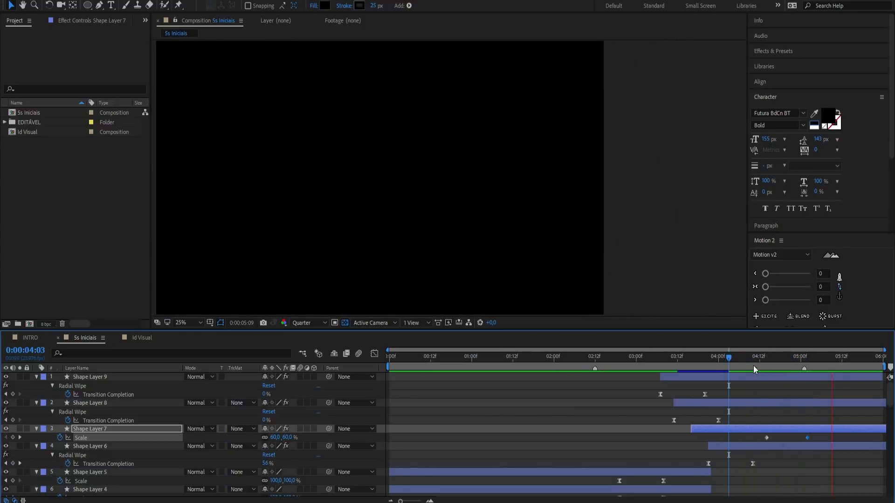
pyautogui.click(753, 365)
pyautogui.moveTo(817, 439); pyautogui.dragTo(742, 441)
pyautogui.press('F9')
pyautogui.click(791, 414)
# Duplicate Shape Layer 7, delay the copy by about five frames, give it a white fill and preview it
pyautogui.moveTo(792, 356); pyautogui.dragTo(769, 355)
pyautogui.click(775, 430)
pyautogui.hotkey('ctrl', 'd')
pyautogui.moveTo(772, 428); pyautogui.dragTo(787, 428)
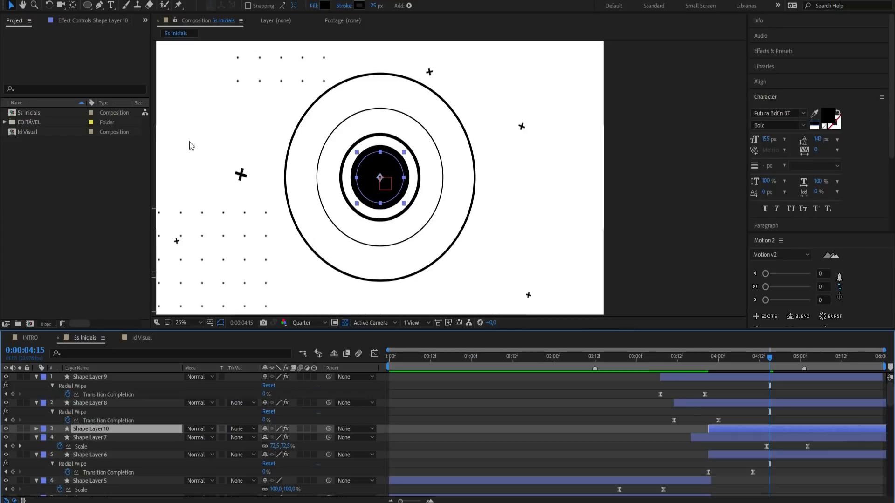
pyautogui.click(87, 5)
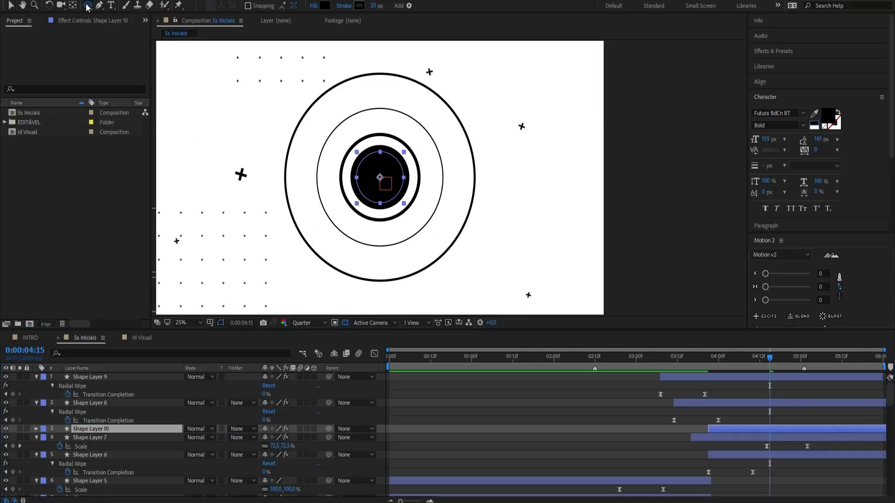
pyautogui.click(246, 6)
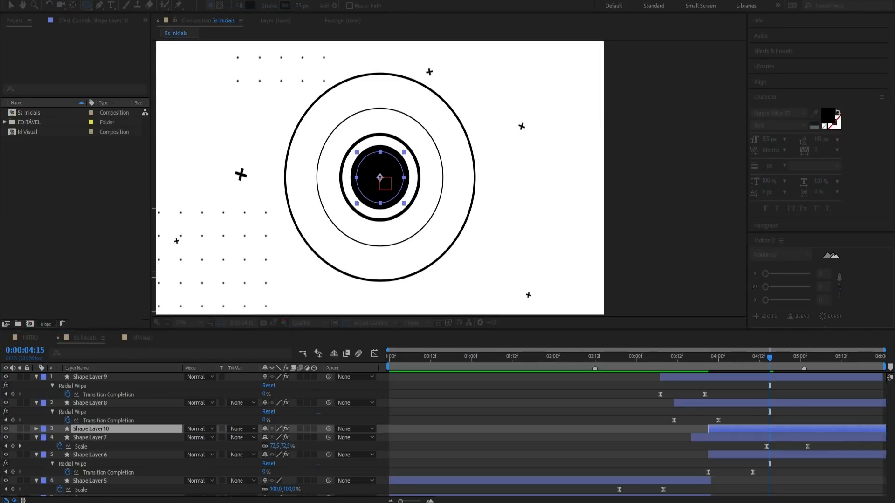
pyautogui.press('space')
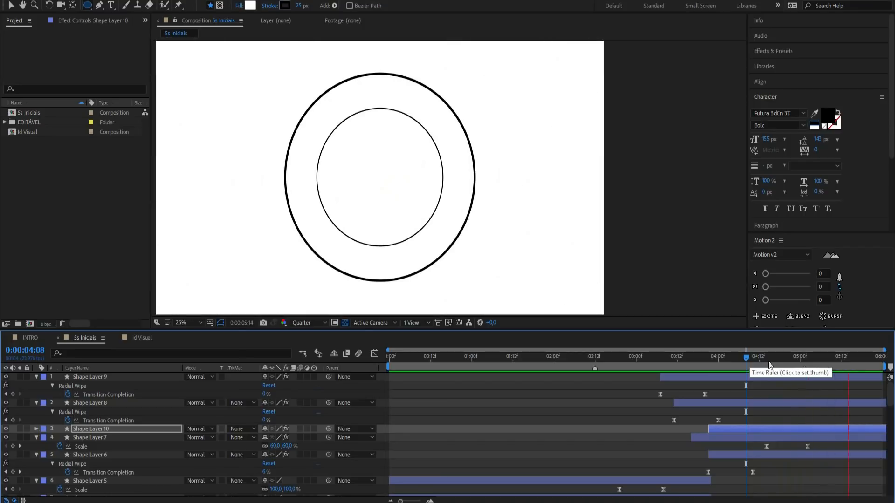
pyautogui.press('space')
# Duplicate the white circle layer, delay the copy by about three frames, give it a black fill and preview the result
pyautogui.moveTo(744, 362); pyautogui.dragTo(790, 358)
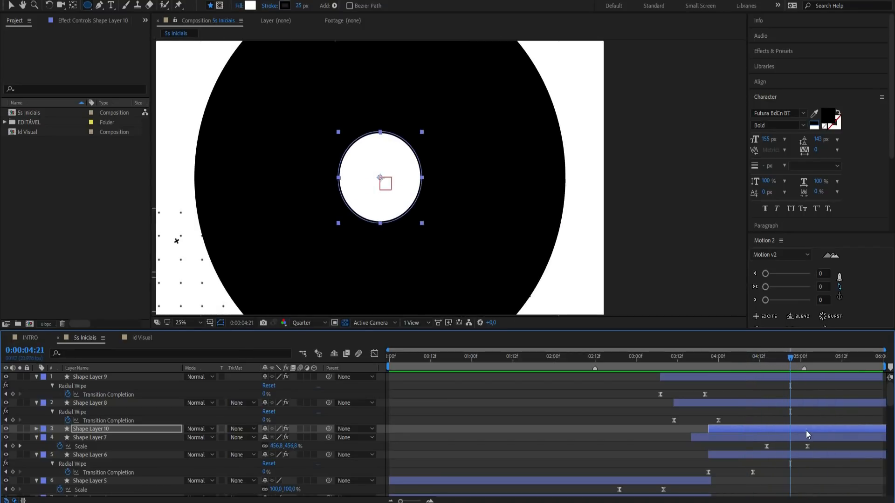
pyautogui.hotkey('ctrl', 'd')
pyautogui.moveTo(790, 430); pyautogui.dragTo(803, 431)
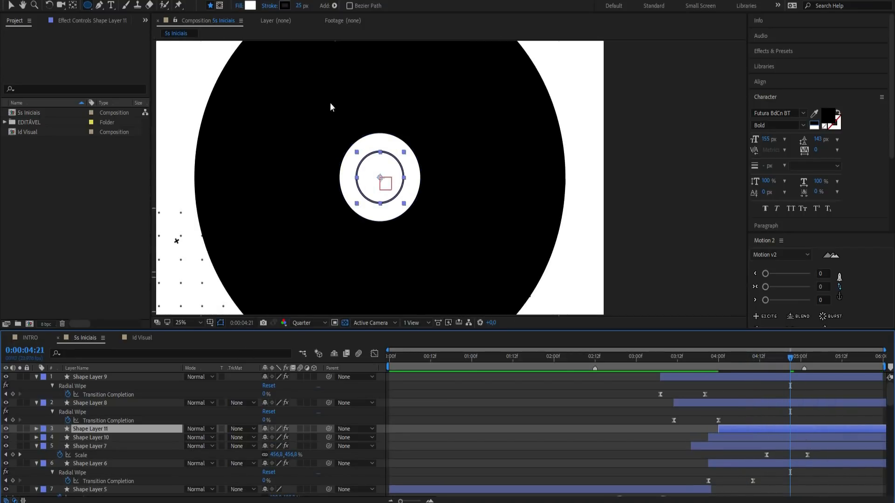
pyautogui.click(248, 6)
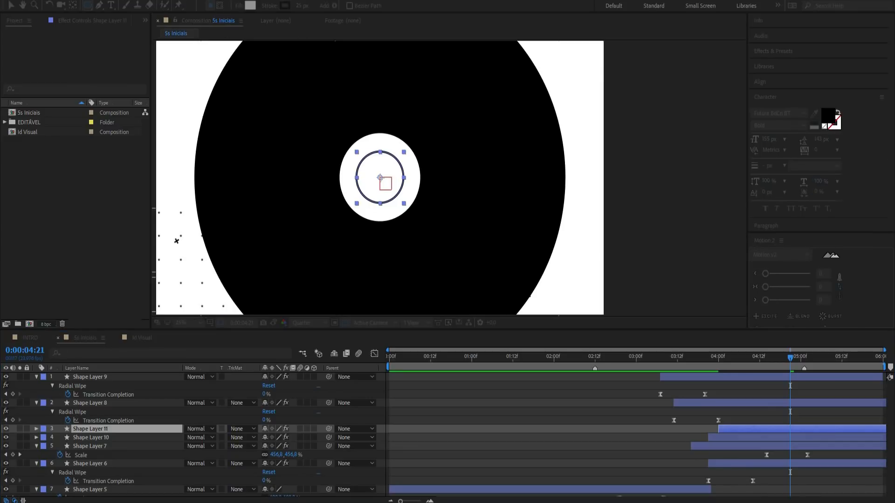
pyautogui.press('Return')
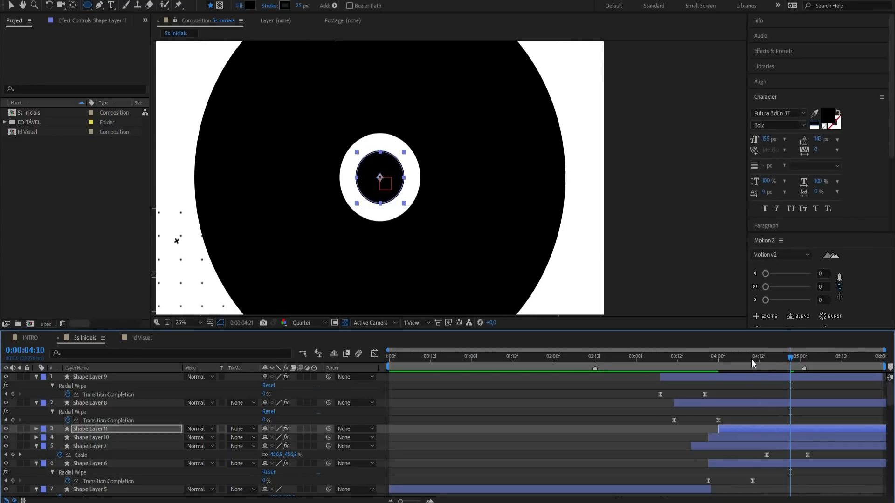
pyautogui.moveTo(751, 360); pyautogui.dragTo(730, 358)
pyautogui.press('space')
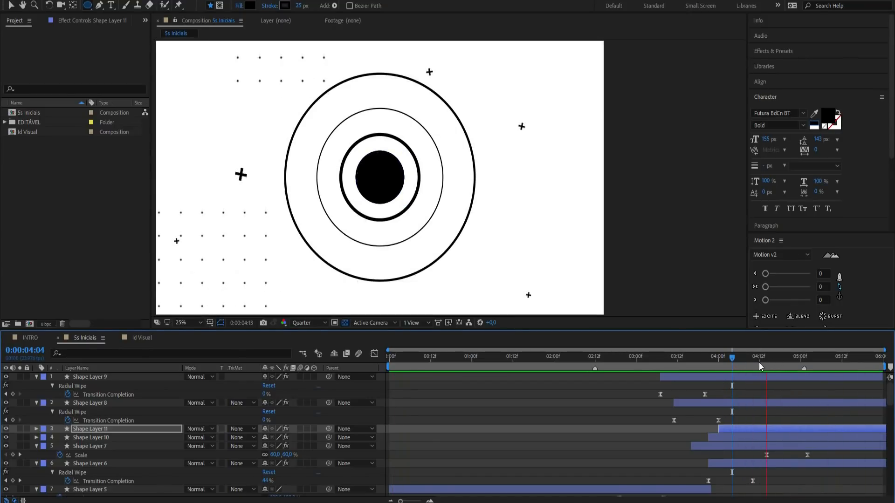
pyautogui.moveTo(771, 360); pyautogui.dragTo(783, 359)
# Trim the ends of the ring layers, Shape Layers 9, 8 and 6, to 0:00:04:19
pyautogui.click(728, 404)
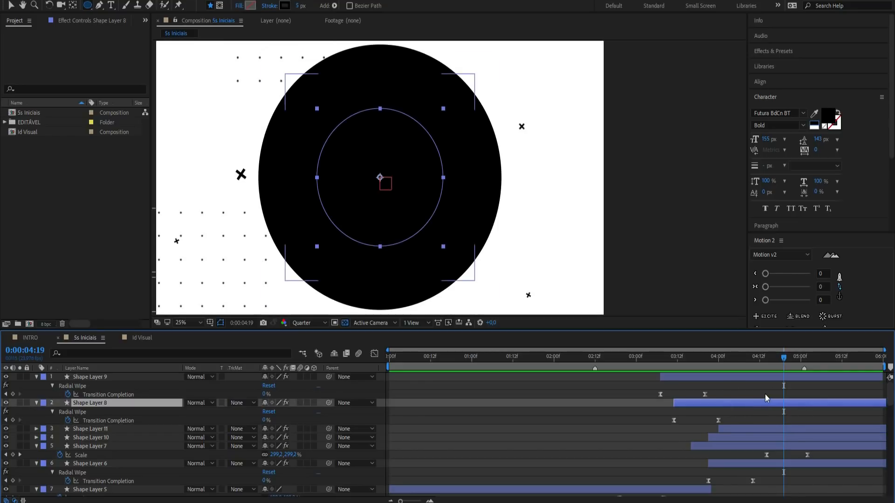
pyautogui.keyDown('shift'); pyautogui.click(773, 377); pyautogui.keyUp('shift')
pyautogui.keyDown('shift'); pyautogui.click(782, 445); pyautogui.keyUp('shift')
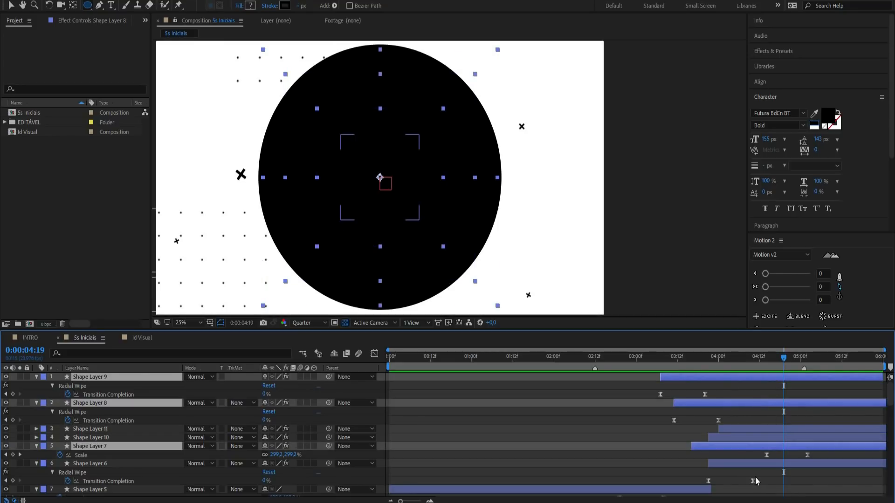
pyautogui.keyDown('shift'); pyautogui.click(785, 461); pyautogui.keyUp('shift')
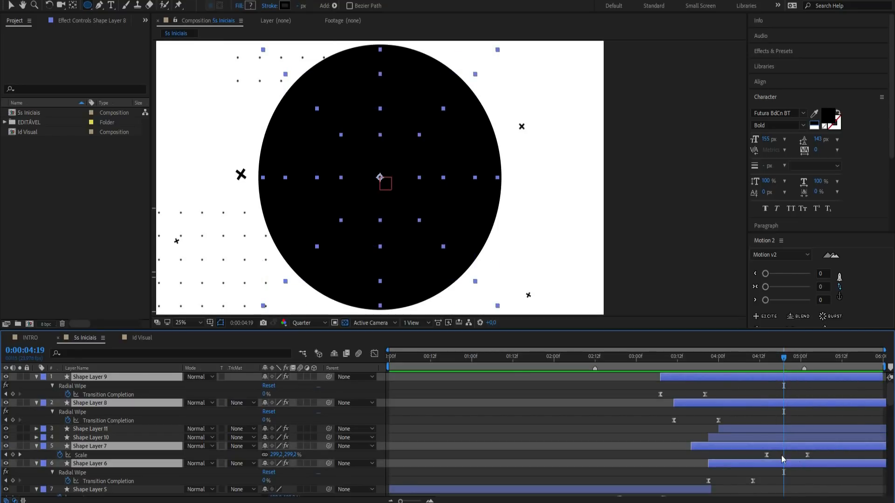
pyautogui.keyDown('ctrl'); pyautogui.click(775, 449); pyautogui.keyUp('ctrl')
pyautogui.hotkey('alt', ']')
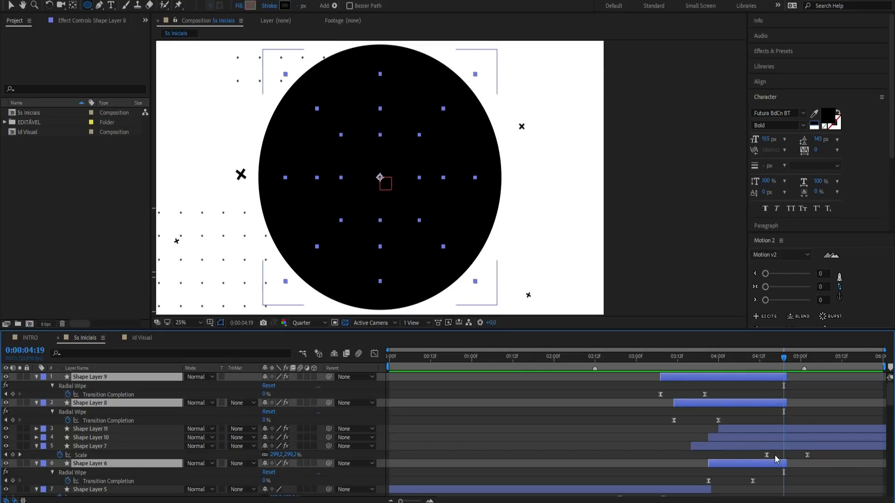
pyautogui.moveTo(785, 463); pyautogui.dragTo(782, 464)
pyautogui.click(800, 463)
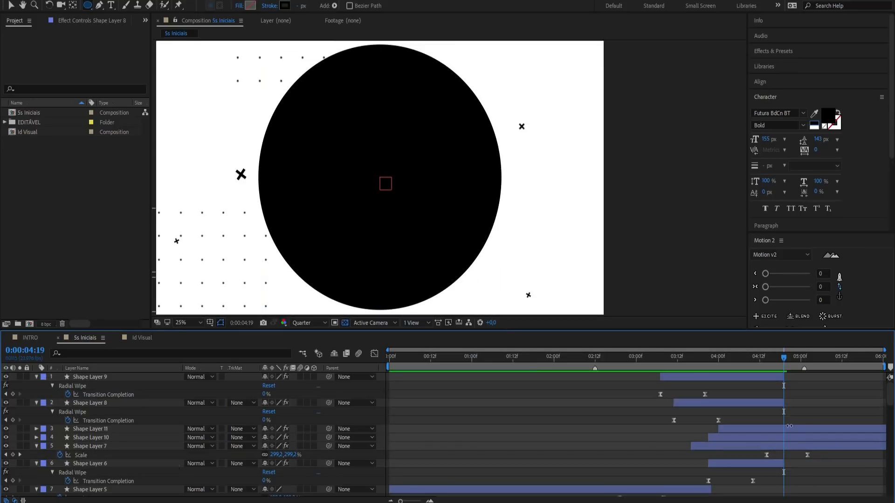
# Preview the expanding black and white circles from about 0:00:04:05 to 0:00:05:01
pyautogui.click(737, 356)
pyautogui.press('space')
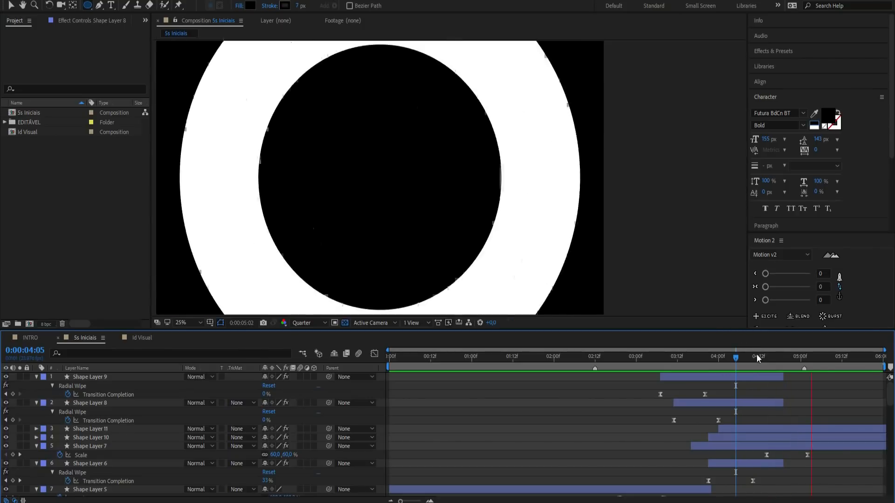
pyautogui.click(747, 356)
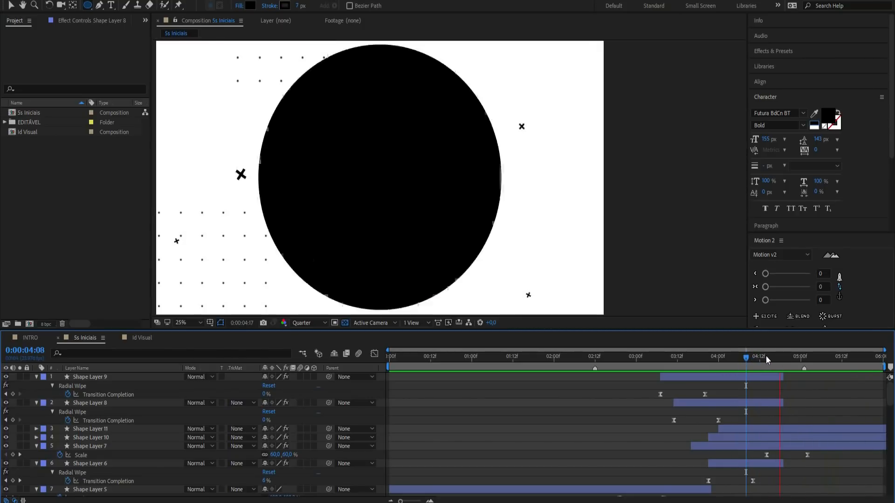
pyautogui.click(771, 357)
pyautogui.moveTo(773, 360); pyautogui.dragTo(804, 361)
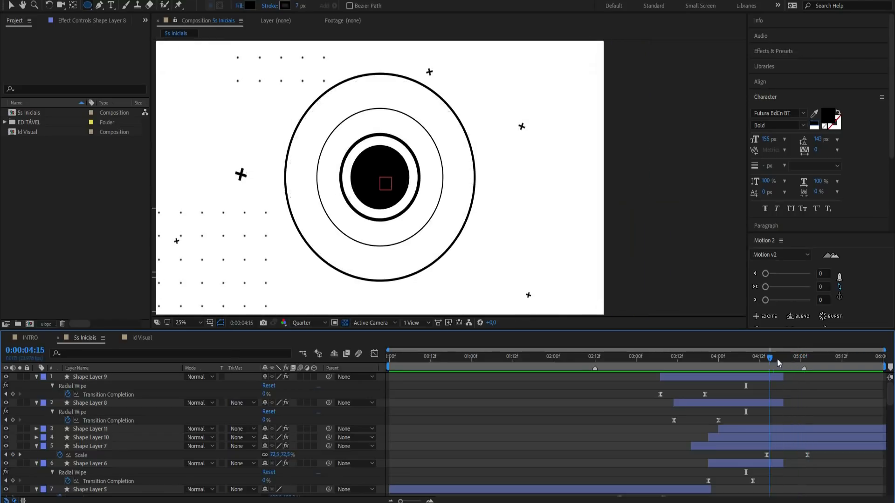
# Open the Illustrator composition from the EDITÁVEL folder, hide Camada 2 and Camada 3, and select Camada 1
pyautogui.click(4, 122)
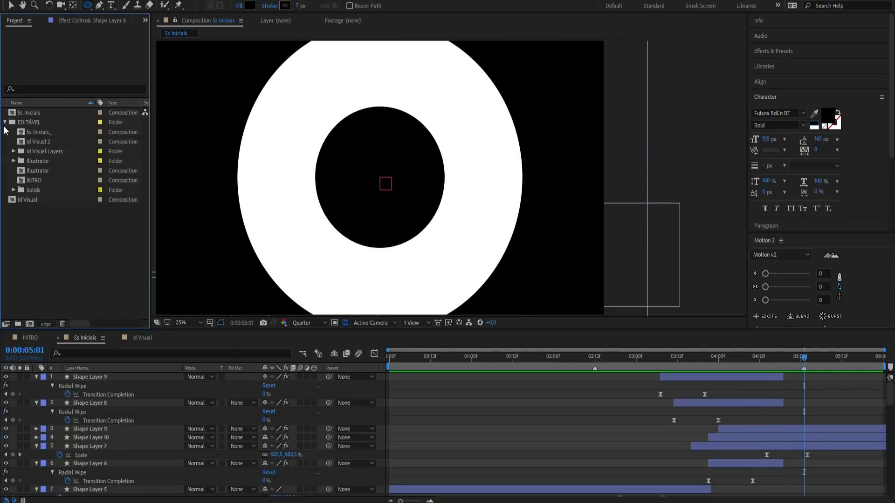
pyautogui.click(29, 172)
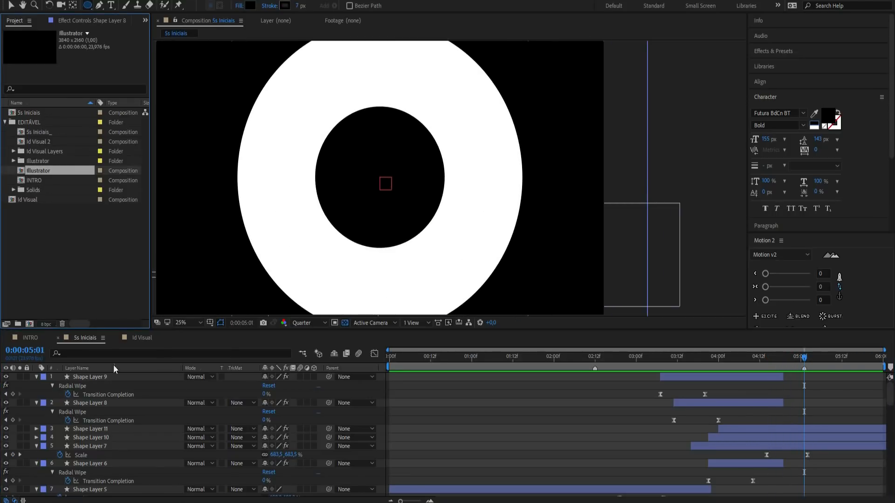
pyautogui.moveTo(62, 248); pyautogui.dragTo(130, 262)
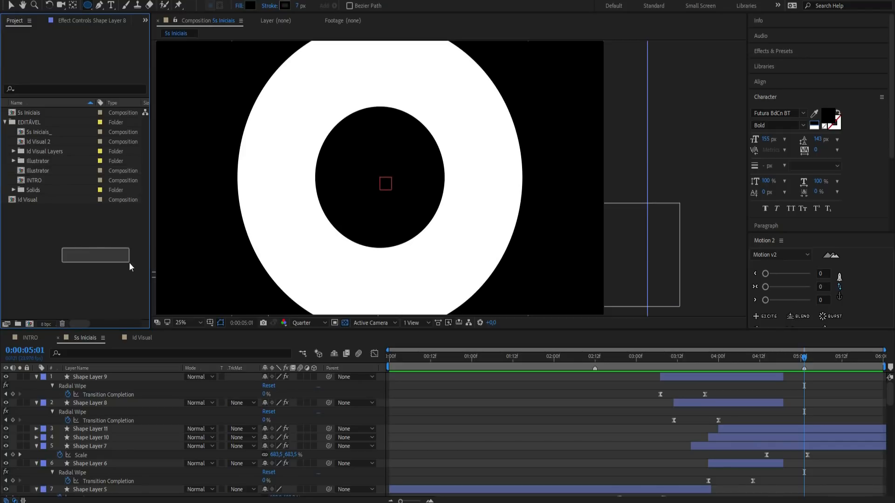
pyautogui.doubleClick(41, 172)
pyautogui.click(92, 376)
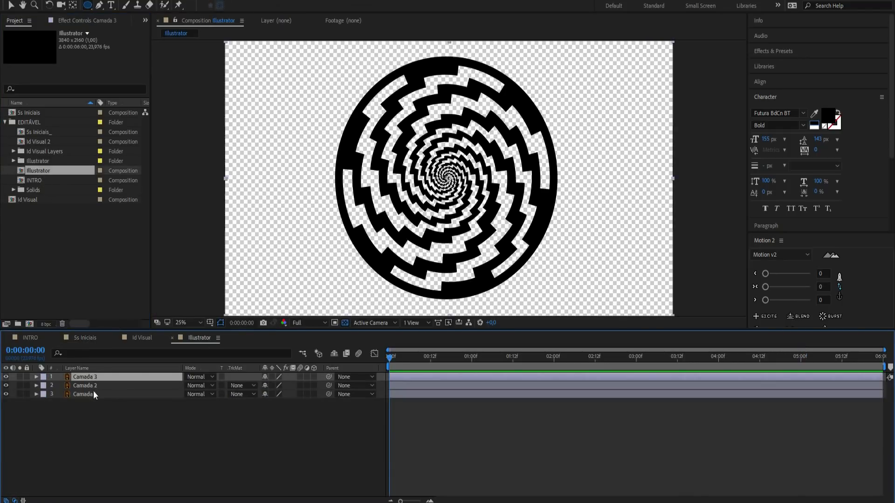
pyautogui.keyDown('shift'); pyautogui.click(94, 394); pyautogui.keyUp('shift')
pyautogui.click(74, 403)
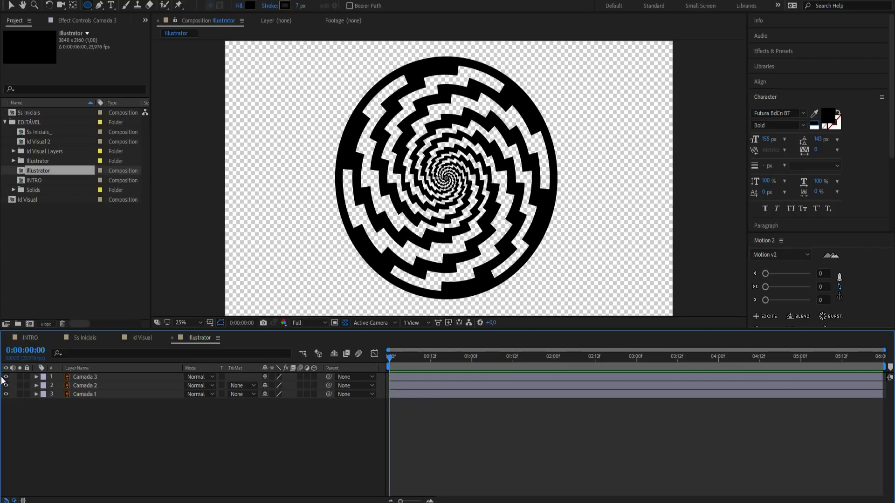
pyautogui.click(6, 394)
pyautogui.click(7, 393)
pyautogui.click(99, 396)
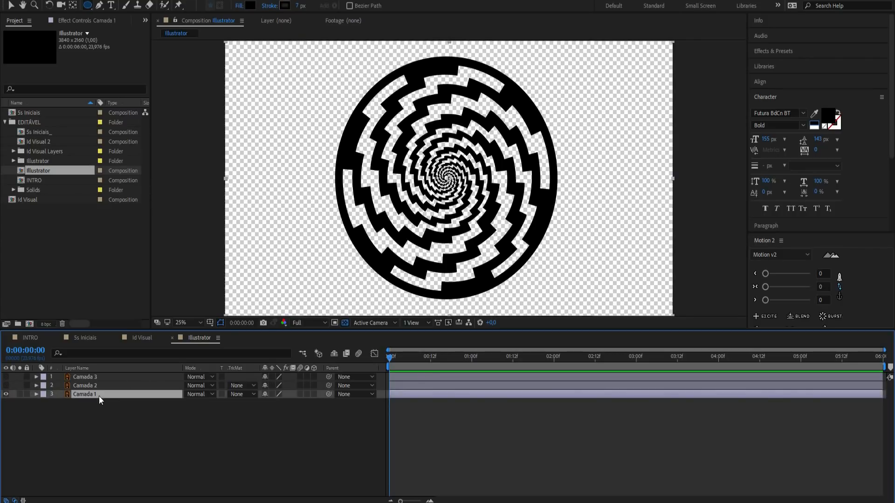
# Create shapes from the Camada 1 vector layer and copy the resulting outlines layer
pyautogui.rightClick(91, 390)
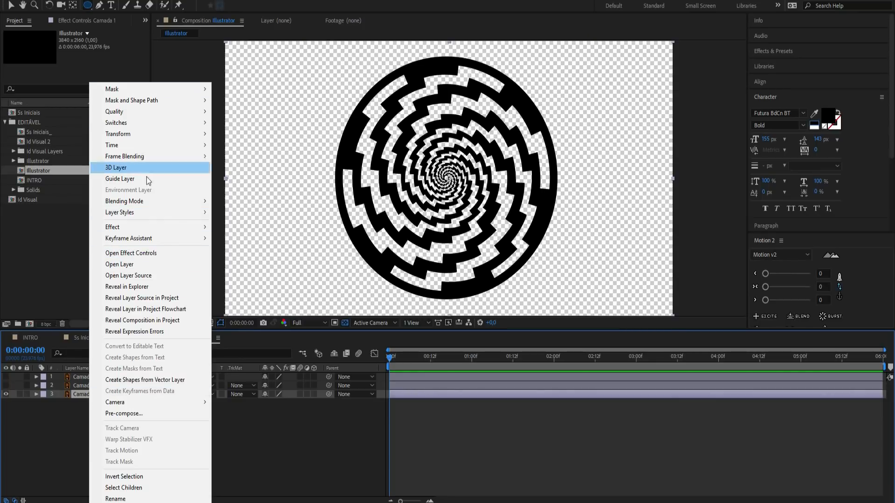
pyautogui.click(161, 379)
pyautogui.click(116, 435)
pyautogui.click(109, 395)
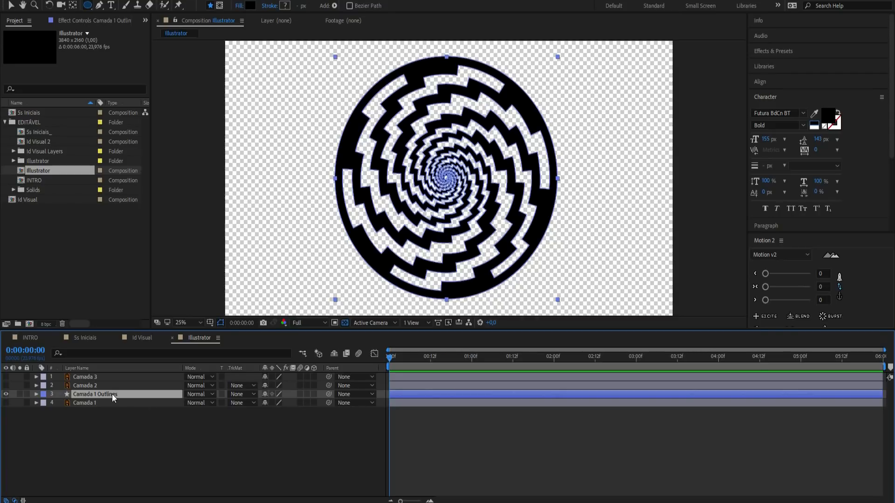
# Paste the copied Camada 1 outlines layer into the Ss Iniciais composition and set its Scale to 0%
pyautogui.click(84, 337)
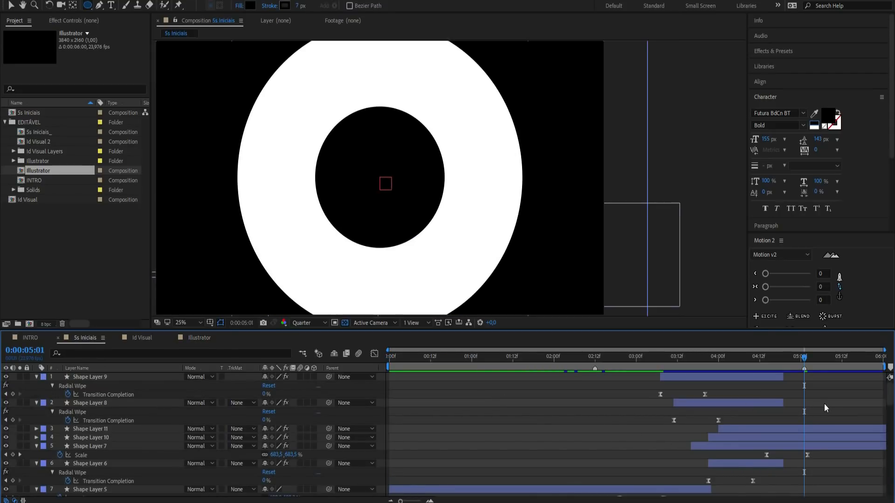
pyautogui.hotkey('ctrl', 'v')
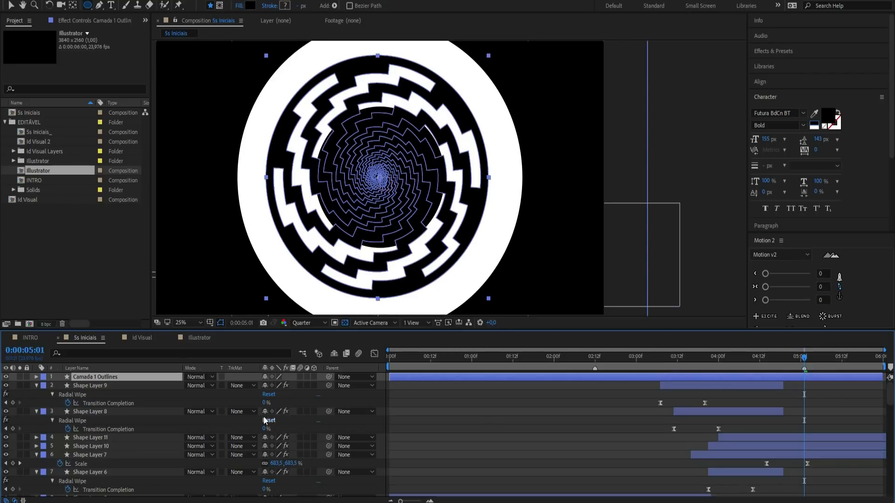
pyautogui.press('s')
pyautogui.moveTo(288, 386); pyautogui.dragTo(311, 389)
pyautogui.click(292, 386)
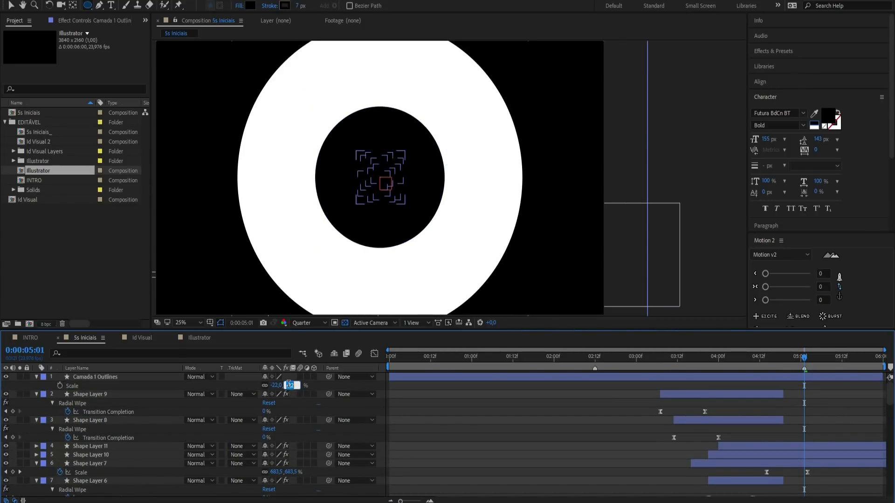
pyautogui.write('0')
pyautogui.press('Return')
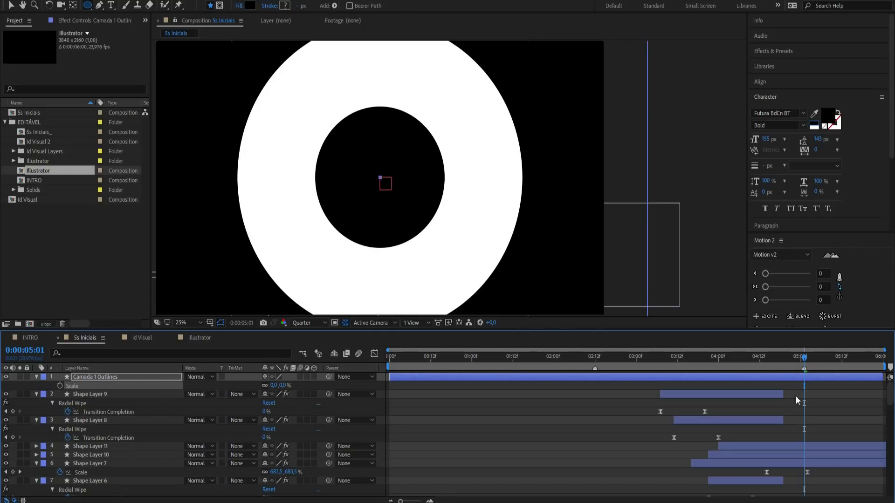
# Animate the Scale of Camada 1 Outlines from 0% at 0:00:04:19 to a size far beyond the frame at 0:00:05:10, with eased keyframes
pyautogui.moveTo(799, 367); pyautogui.dragTo(783, 365)
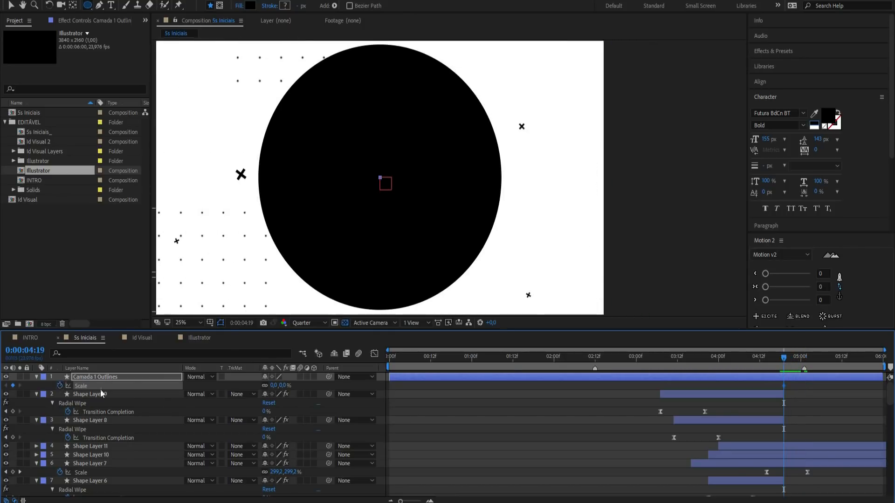
pyautogui.moveTo(789, 357); pyautogui.dragTo(833, 356)
pyautogui.moveTo(282, 385); pyautogui.dragTo(600, 379)
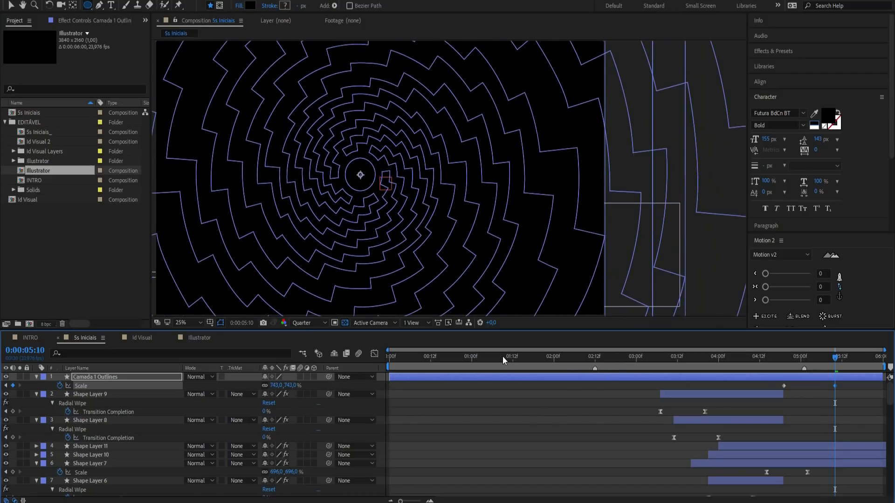
pyautogui.hotkey('ctrl', 'Home')
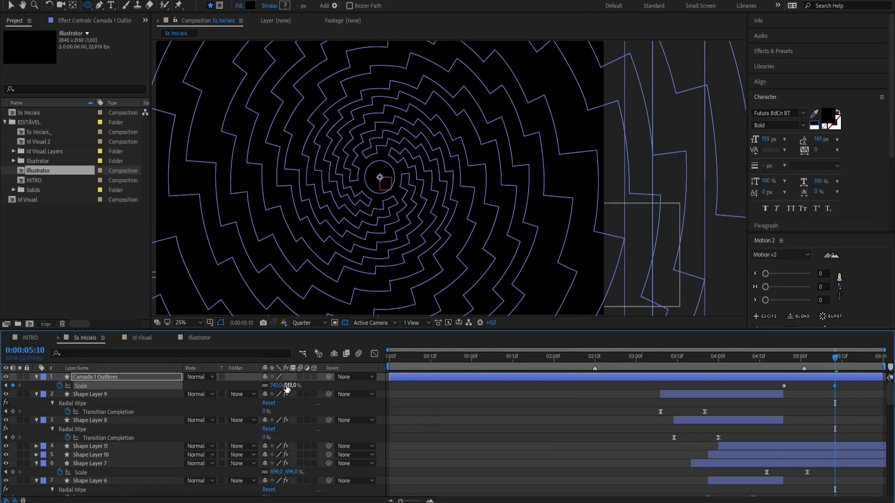
pyautogui.moveTo(348, 386); pyautogui.dragTo(378, 174)
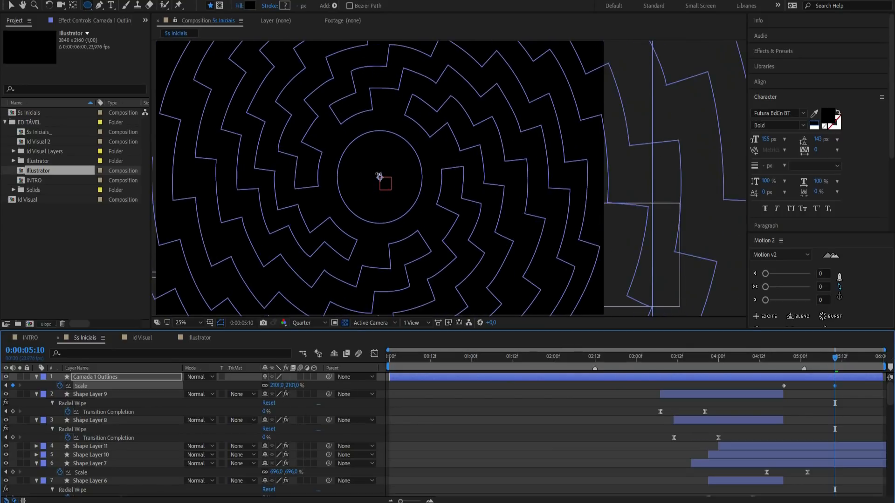
pyautogui.moveTo(294, 387); pyautogui.dragTo(300, 382)
pyautogui.moveTo(617, 386); pyautogui.dragTo(728, 386)
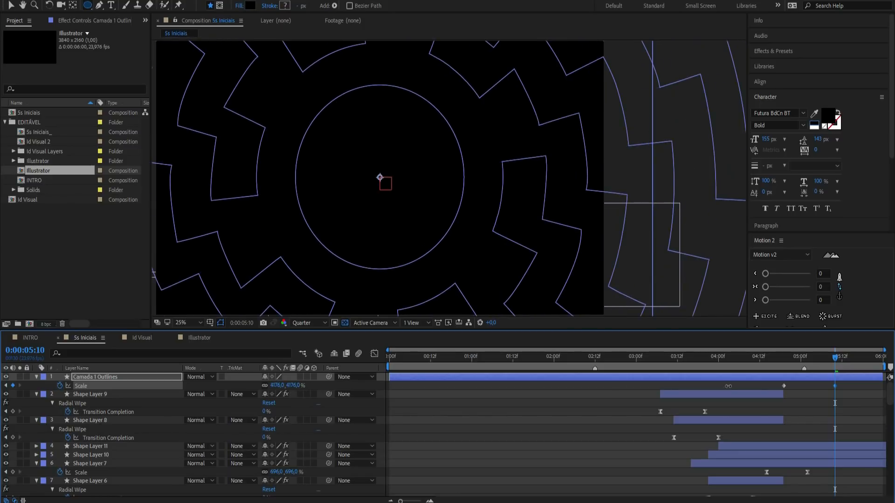
pyautogui.moveTo(420, 388); pyautogui.dragTo(576, 388)
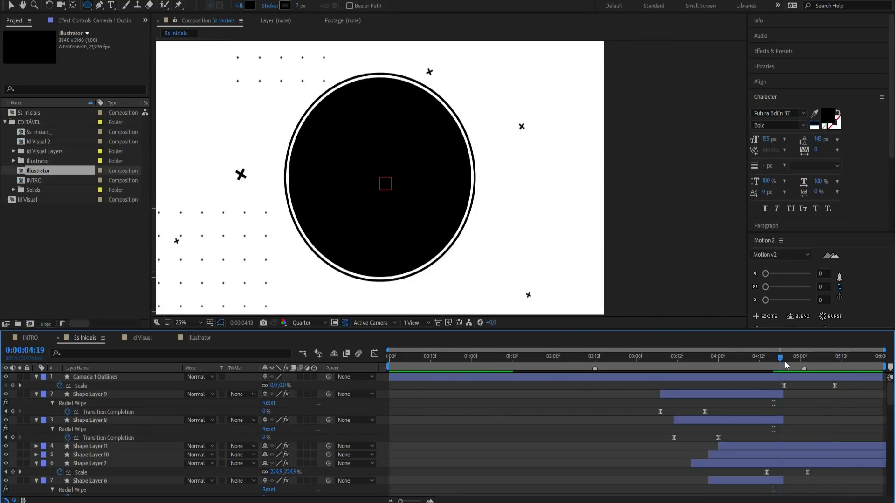
# Hide Shape Layer 11 and check the spiral against Shape Layer 10 by toggling that layer's visibility off and on
pyautogui.moveTo(784, 364); pyautogui.dragTo(797, 362)
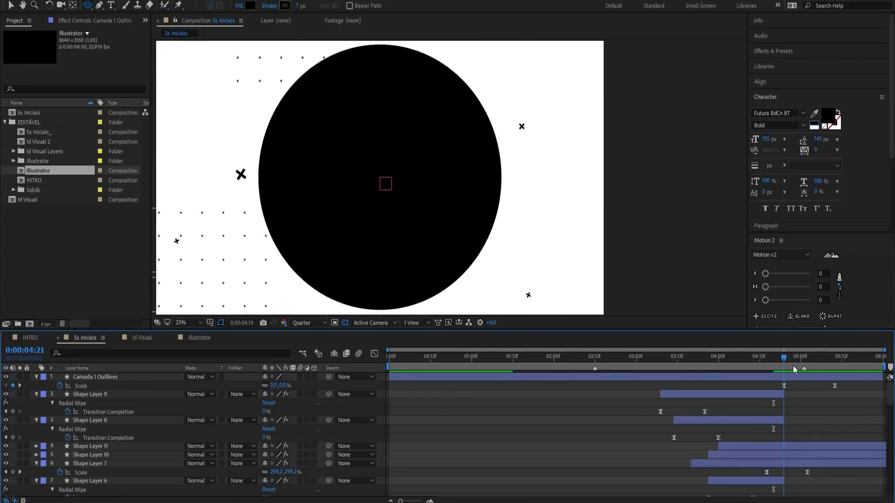
pyautogui.click(816, 449)
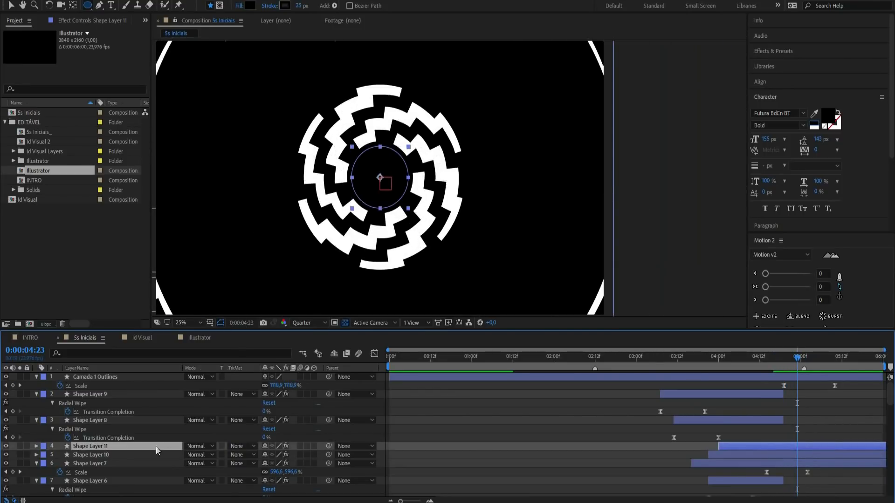
pyautogui.click(6, 447)
pyautogui.moveTo(798, 363); pyautogui.dragTo(801, 363)
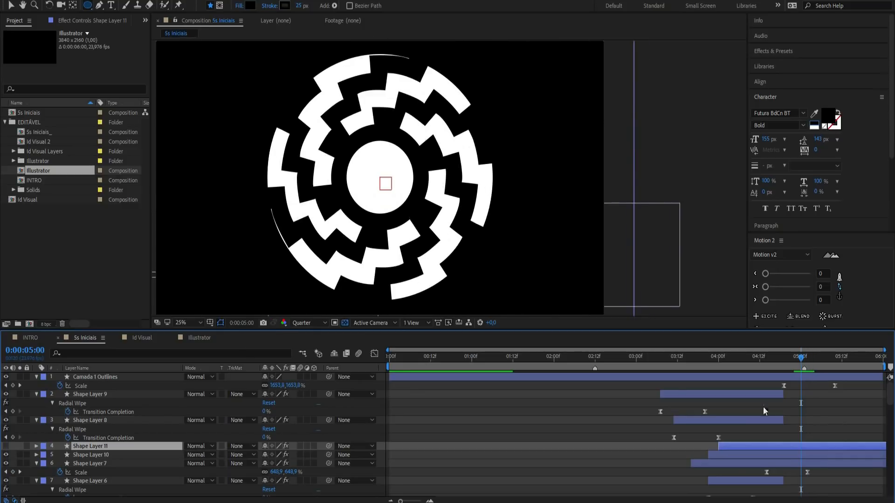
pyautogui.click(778, 377)
pyautogui.click(800, 454)
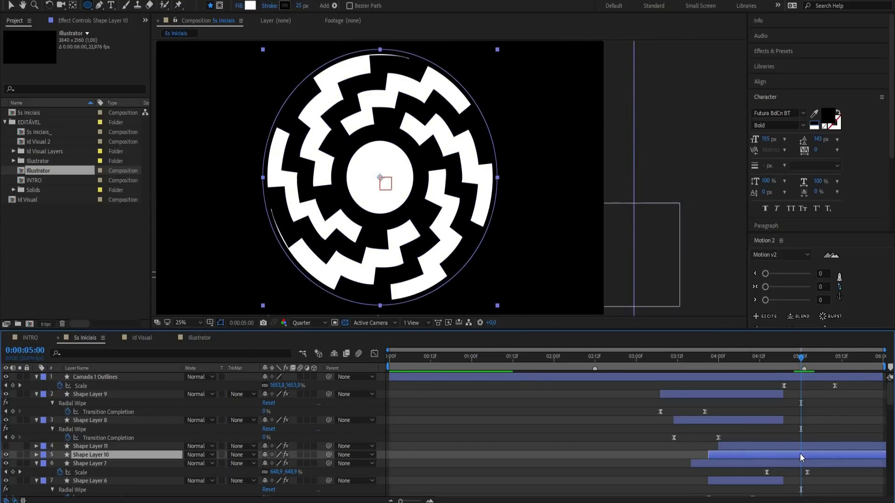
pyautogui.click(6, 455)
pyautogui.click(6, 455)
# Shift Camada 1 Outlines later so its scaling starts at 0:00:04:23, and preview up to its end keyframe at 0:00:05:14
pyautogui.moveTo(809, 376)
pyautogui.mouseDown()
pyautogui.moveTo(795, 377)
pyautogui.moveTo(810, 376)
pyautogui.mouseUp()
pyautogui.click(794, 358)
pyautogui.press('space')
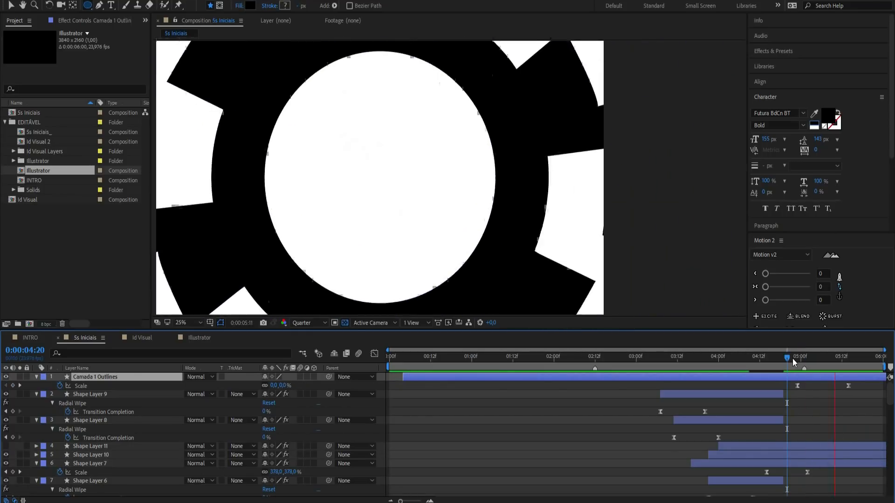
pyautogui.click(848, 358)
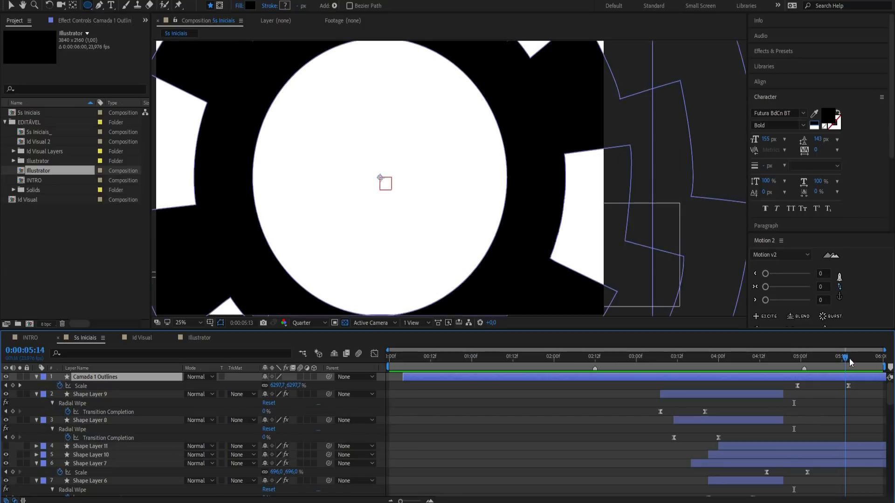
# Raise the Camada 1 Outlines end Scale keyframe at 0:00:05:14 to 10000% and check the coverage of the frame
pyautogui.moveTo(293, 385); pyautogui.dragTo(885, 386)
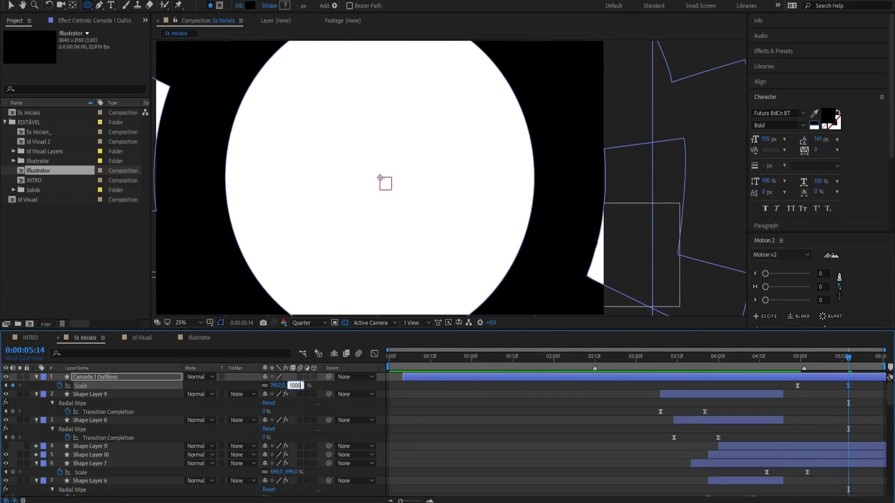
pyautogui.press('Return')
pyautogui.press(',')
pyautogui.press(',')
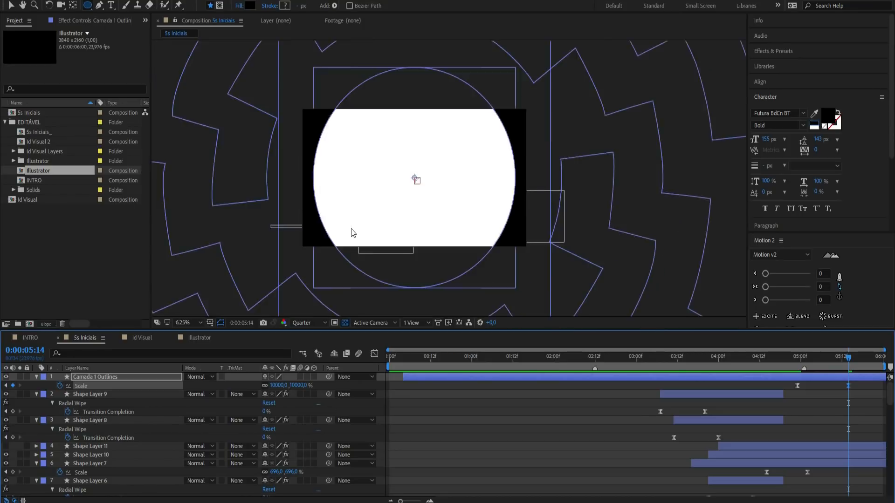
pyautogui.press('.')
pyautogui.press('.')
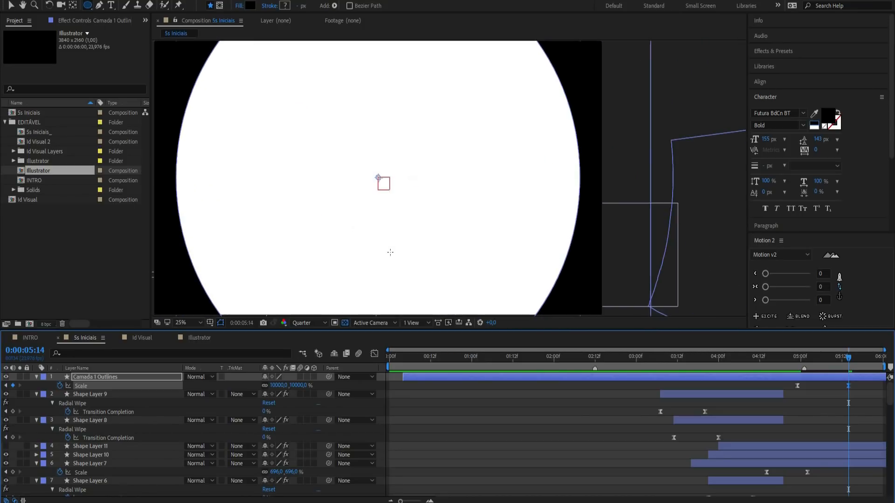
# Apply Exponential Scale to the Camada 1 Outlines scale keyframes and preview from 0:00:04:23
pyautogui.moveTo(834, 360); pyautogui.dragTo(799, 364)
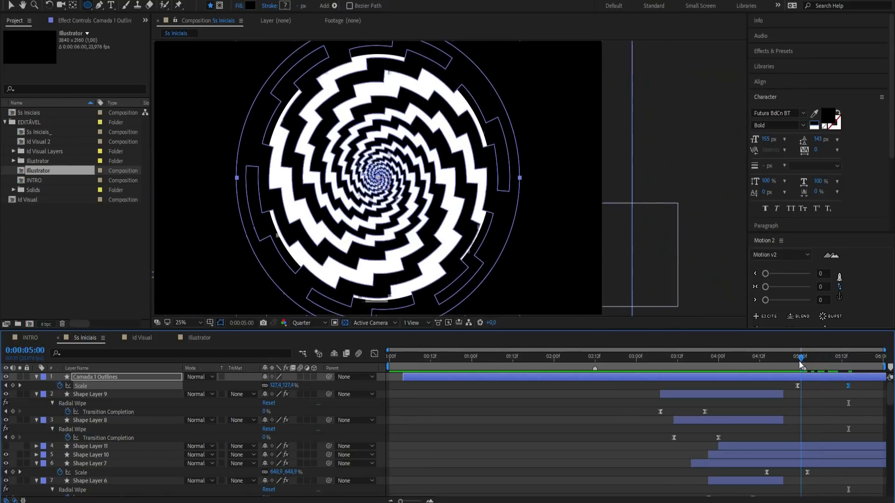
pyautogui.rightClick(797, 387)
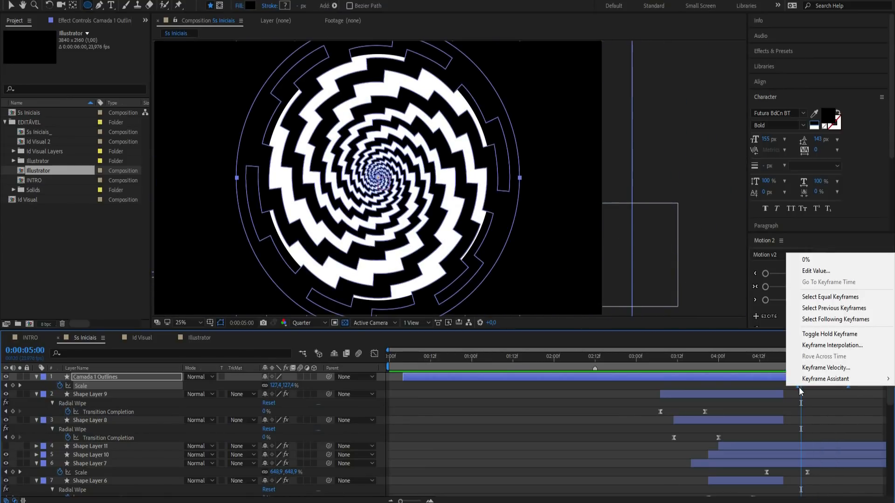
pyautogui.moveTo(807, 376)
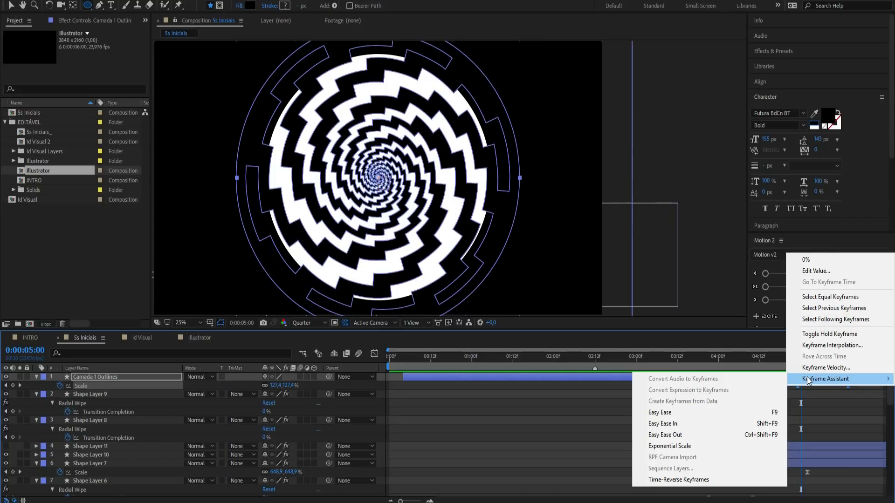
pyautogui.click(692, 446)
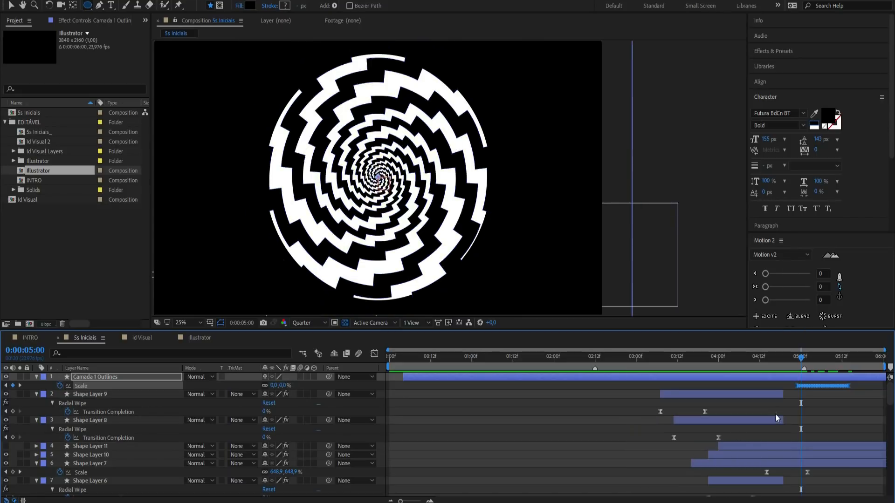
pyautogui.moveTo(798, 364)
pyautogui.mouseDown()
pyautogui.moveTo(811, 357)
pyautogui.moveTo(798, 356)
pyautogui.mouseUp()
pyautogui.press('space')
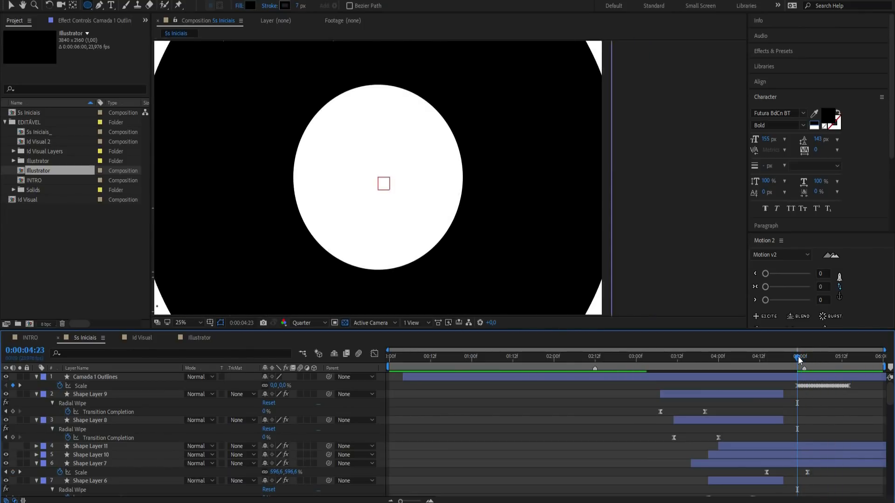
# Stretch the exponential scale keyframes to run from 0:00:04:19 to nearly 0:00:06:00 and preview the slower spiral growth
pyautogui.moveTo(868, 399); pyautogui.dragTo(803, 384)
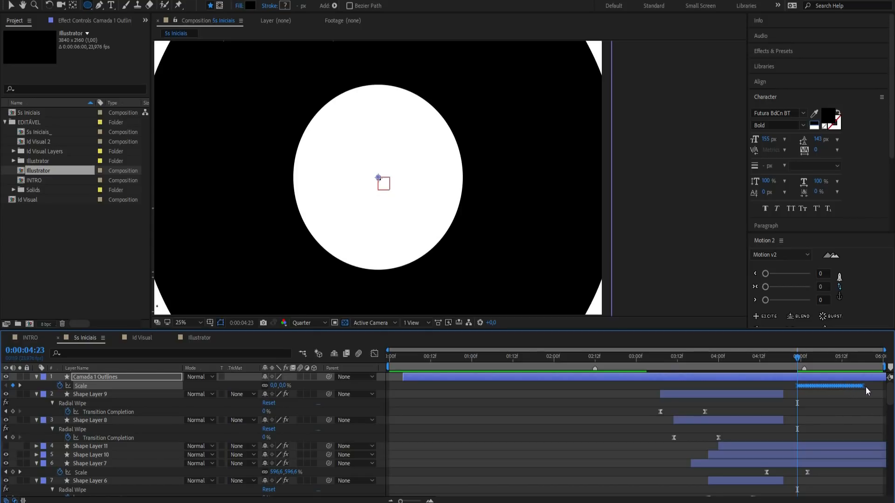
pyautogui.press('space')
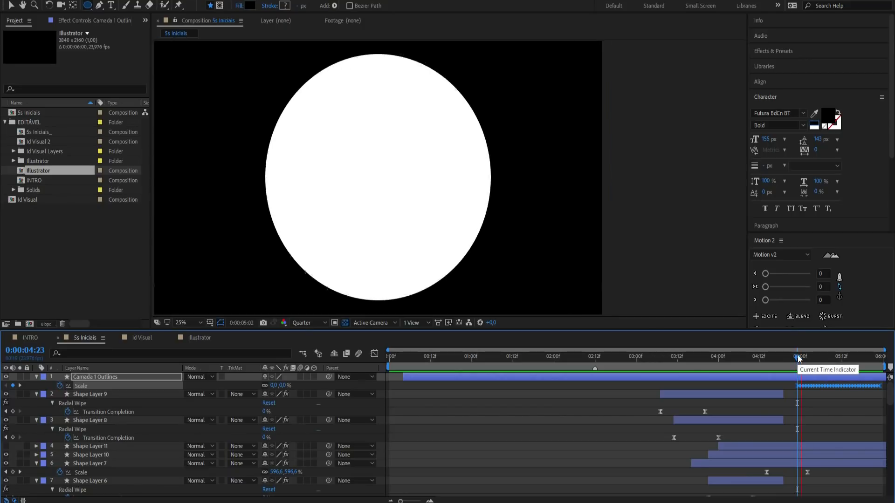
pyautogui.moveTo(797, 387); pyautogui.dragTo(773, 362)
pyautogui.press('space')
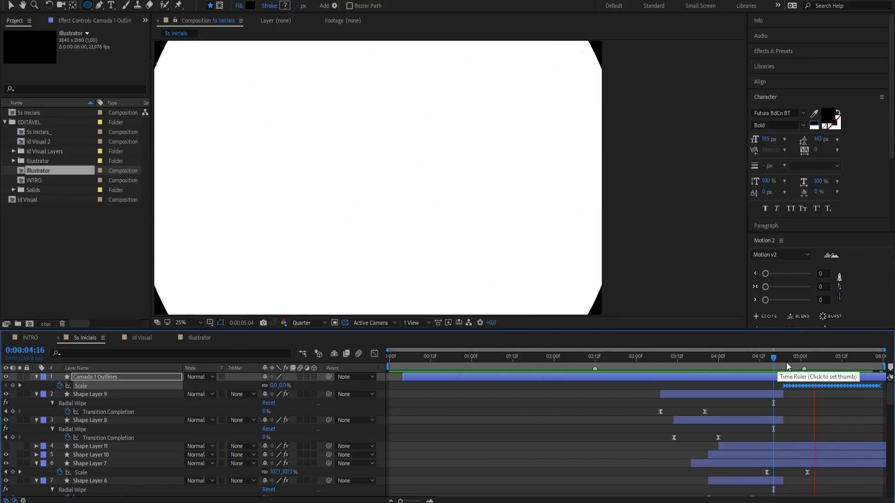
pyautogui.press('space')
# Move Camada 1 Outlines earlier so its scale animation runs from about 0:00:04:03 to 0:00:05:07, previewing the timing
pyautogui.moveTo(787, 376); pyautogui.dragTo(722, 379)
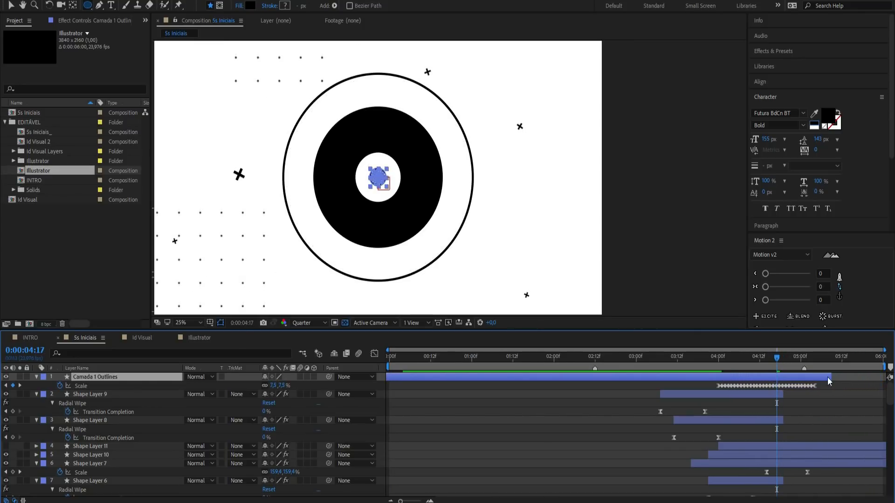
pyautogui.press('space')
pyautogui.click(767, 357)
pyautogui.press('space')
pyautogui.moveTo(773, 356); pyautogui.dragTo(816, 376)
pyautogui.click(827, 357)
pyautogui.moveTo(797, 357); pyautogui.dragTo(814, 365)
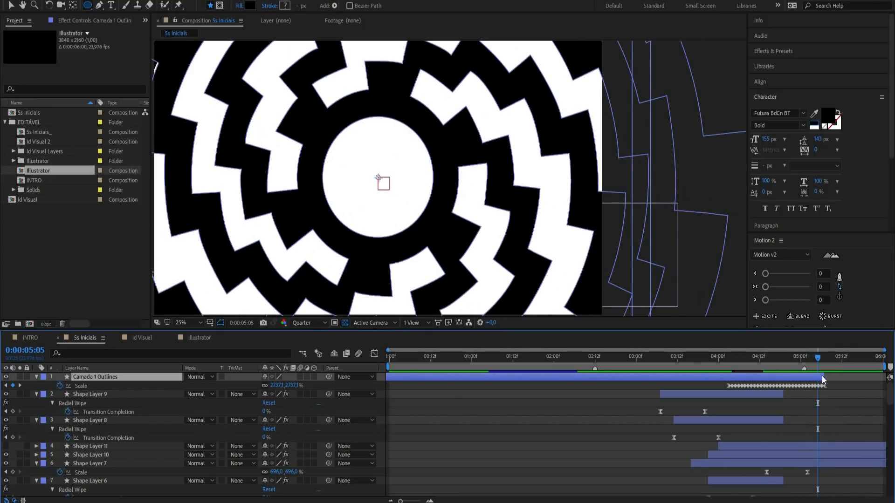
# Fade out Camada 1 Outlines with Opacity keyframes from 100% at 0:00:05:05 to 0% at 0:00:05:07
pyautogui.press('t')
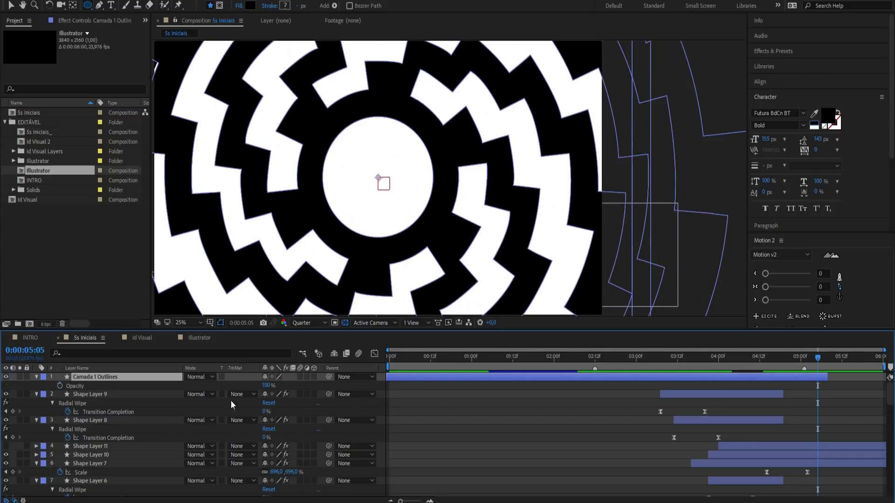
pyautogui.click(60, 385)
pyautogui.click(822, 359)
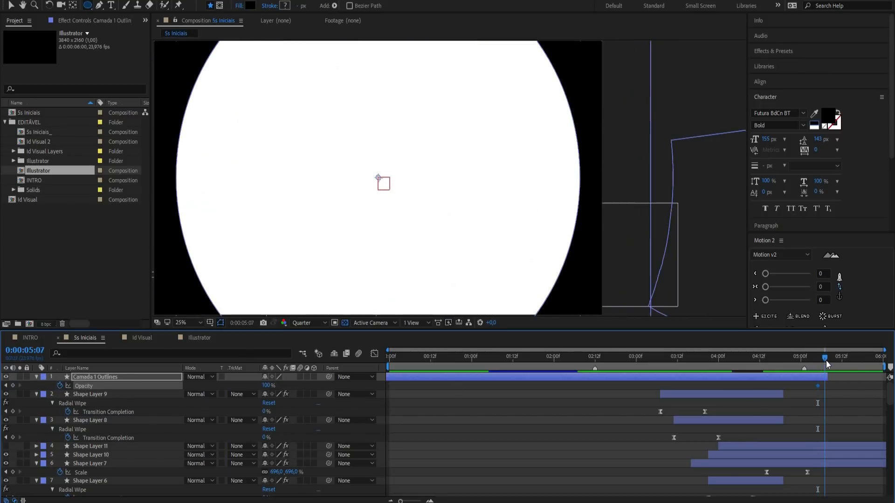
pyautogui.moveTo(267, 387); pyautogui.dragTo(168, 383)
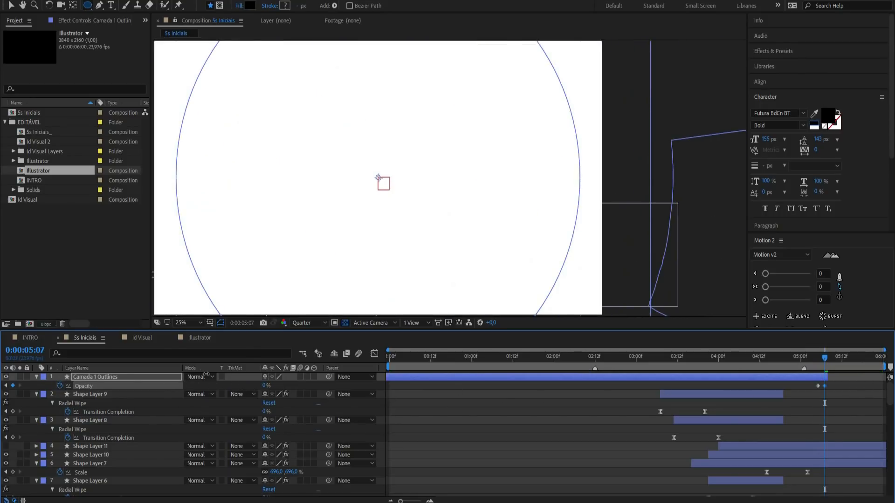
# Preview the circles and spiral transition from 0:00:04:07, 0:00:04:15 and 0:00:03:15
pyautogui.moveTo(803, 359); pyautogui.dragTo(743, 359)
pyautogui.press('space')
pyautogui.press('space')
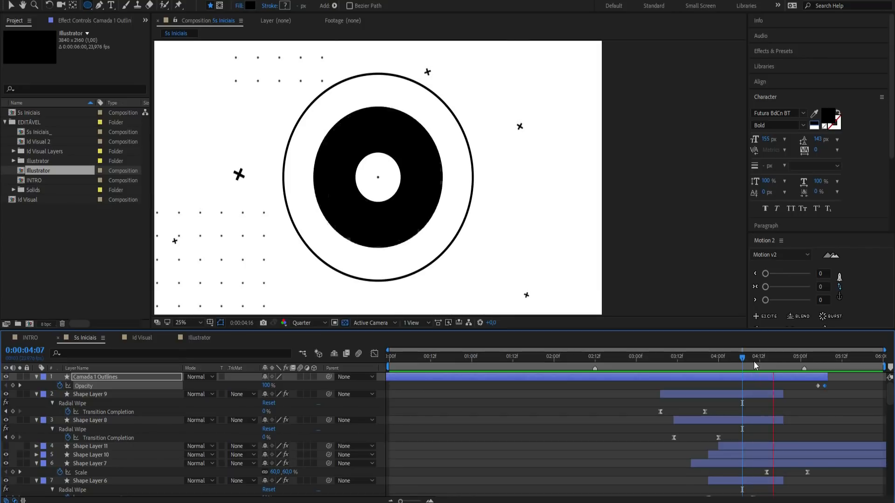
pyautogui.click(768, 363)
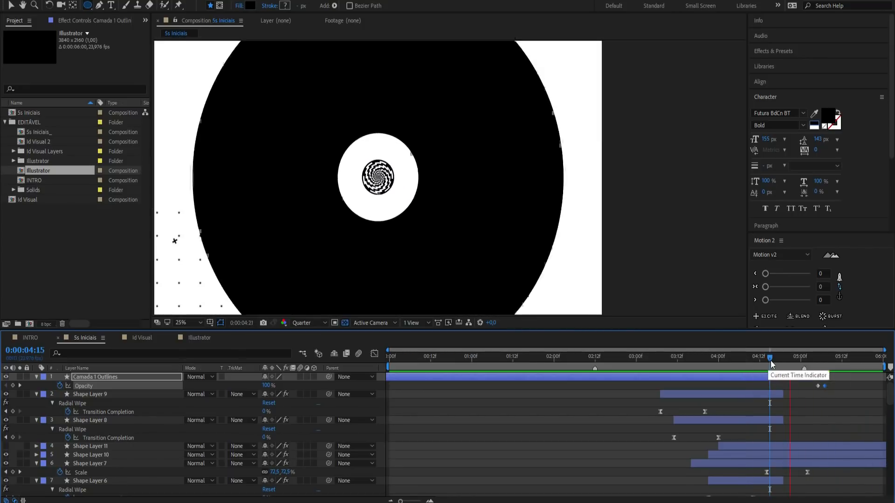
pyautogui.moveTo(804, 356); pyautogui.dragTo(687, 359)
pyautogui.press('space')
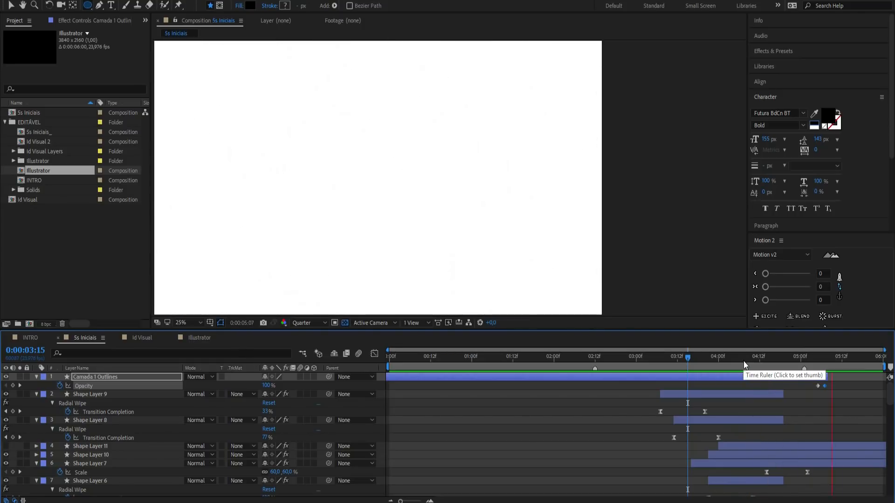
# Preview the spiral transition from 0:00:04:14 and stop on the circles at 0:00:04:17
pyautogui.click(766, 362)
pyautogui.press('space')
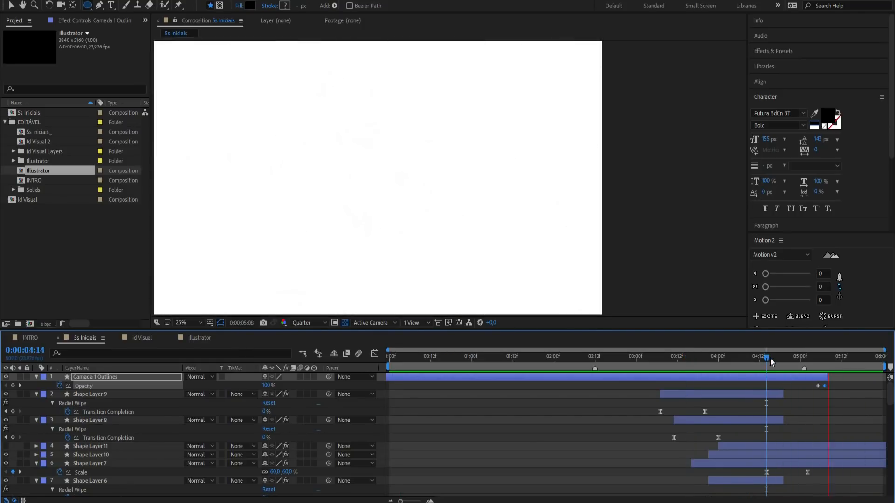
pyautogui.click(777, 358)
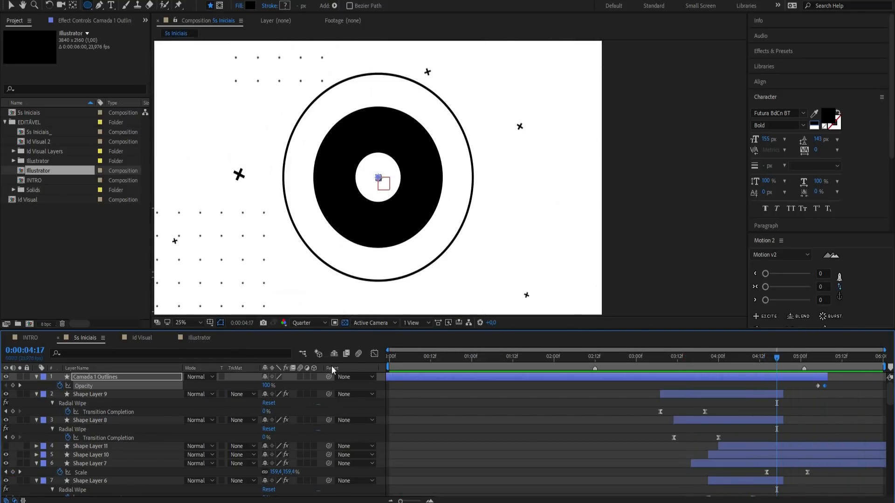
# Add a new adjustment layer on top of the Ss Iniciais layers and apply the Invert effect to it
pyautogui.click(592, 412)
pyautogui.press('v')
pyautogui.moveTo(555, 358); pyautogui.dragTo(358, 361)
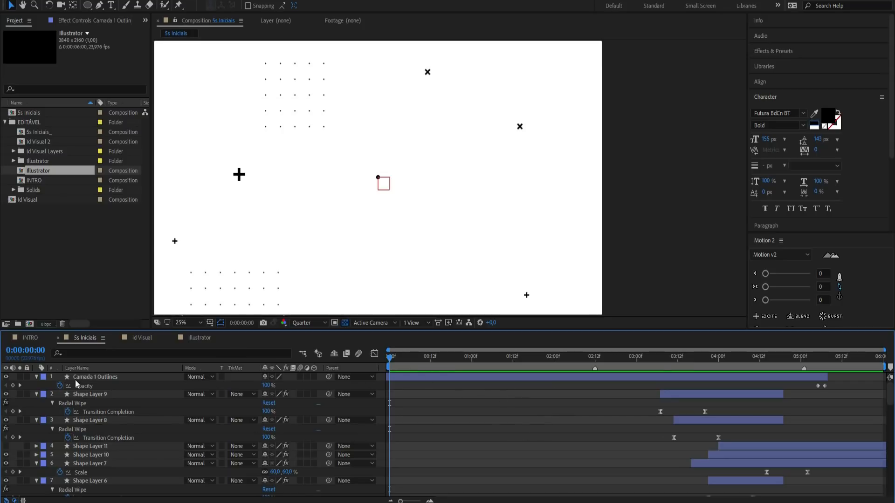
pyautogui.rightClick(58, 376)
pyautogui.press('Escape')
pyautogui.rightClick(58, 383)
pyautogui.moveTo(87, 385)
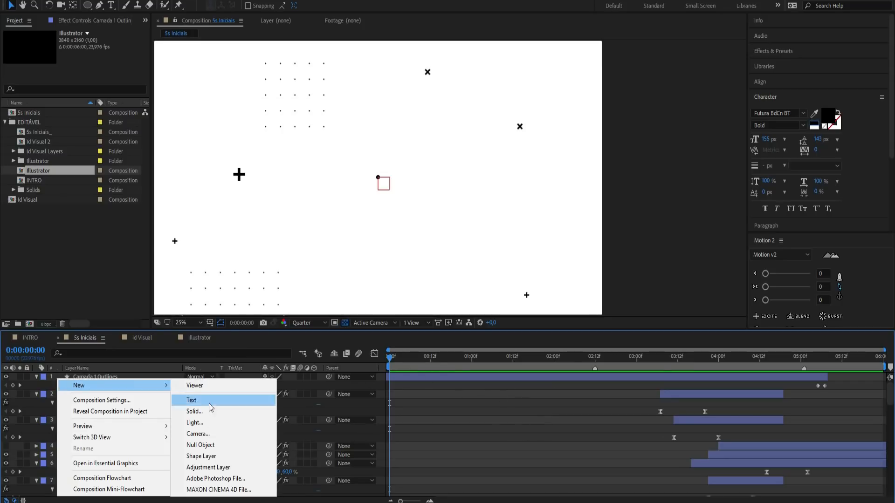
pyautogui.click(237, 473)
pyautogui.rightClick(52, 161)
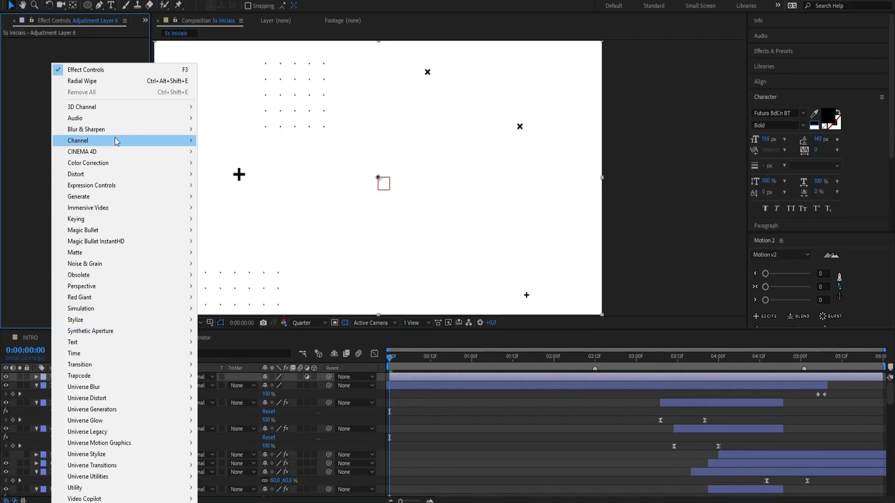
pyautogui.moveTo(116, 141)
pyautogui.click(254, 206)
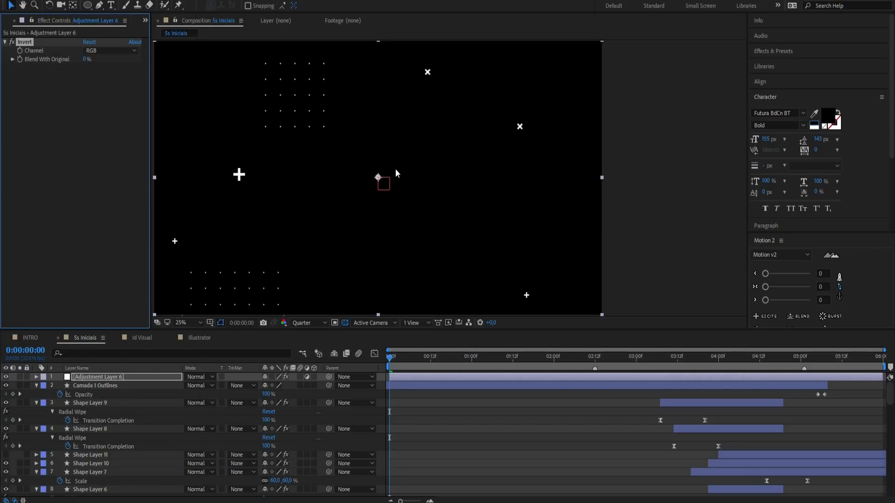
# Trim the Invert adjustment layer to its first 12 frames, move it to start at about 0:00:01:01, and preview from 0:00:00:18
pyautogui.moveTo(405, 357); pyautogui.dragTo(433, 358)
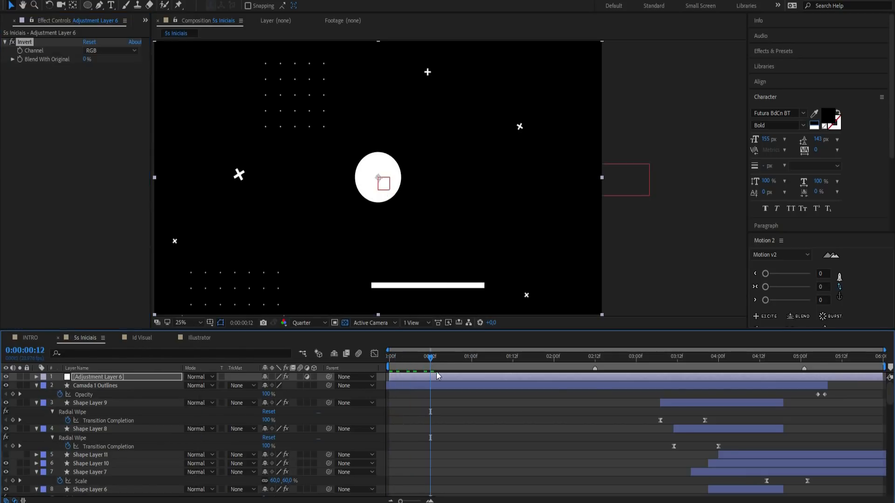
pyautogui.hotkey('ctrl', 'shift', 'd')
pyautogui.press('Delete')
pyautogui.moveTo(430, 359); pyautogui.dragTo(544, 379)
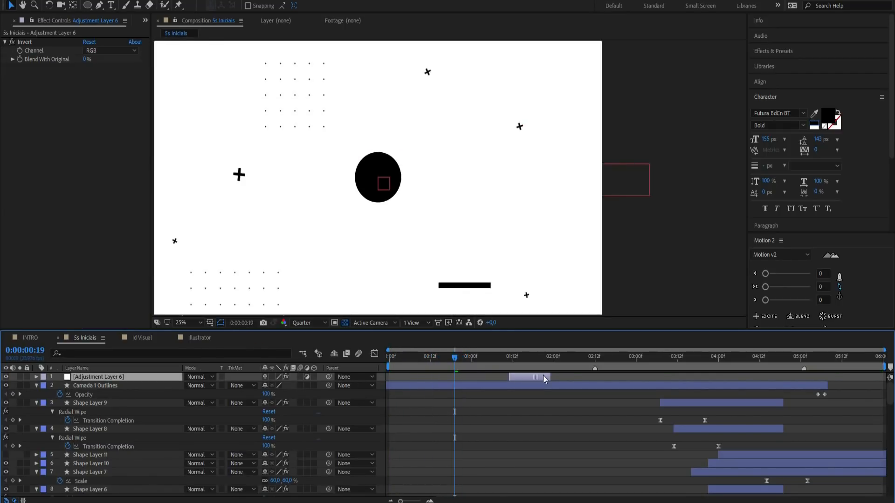
pyautogui.moveTo(456, 363); pyautogui.dragTo(475, 362)
pyautogui.moveTo(528, 381); pyautogui.dragTo(451, 354)
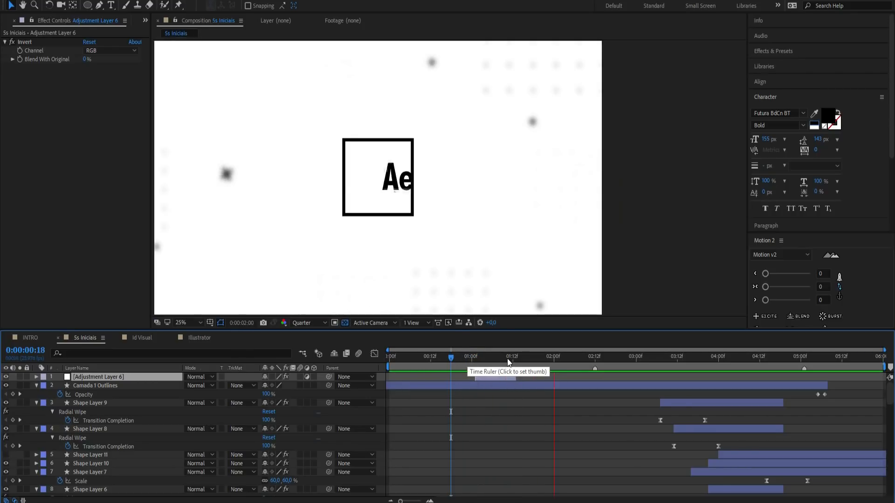
# Duplicate the Invert adjustment layer, place the copy to start just after 0:00:02:16, and preview from 0:00:02:10
pyautogui.moveTo(597, 363)
pyautogui.mouseDown()
pyautogui.moveTo(577, 359)
pyautogui.moveTo(609, 367)
pyautogui.mouseUp()
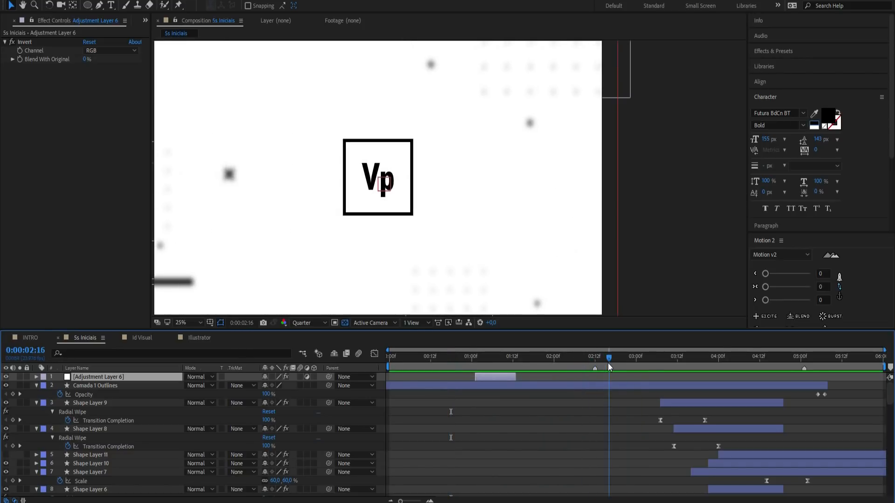
pyautogui.hotkey('ctrl', 'd')
pyautogui.moveTo(497, 376); pyautogui.dragTo(634, 379)
pyautogui.click(589, 356)
pyautogui.press('space')
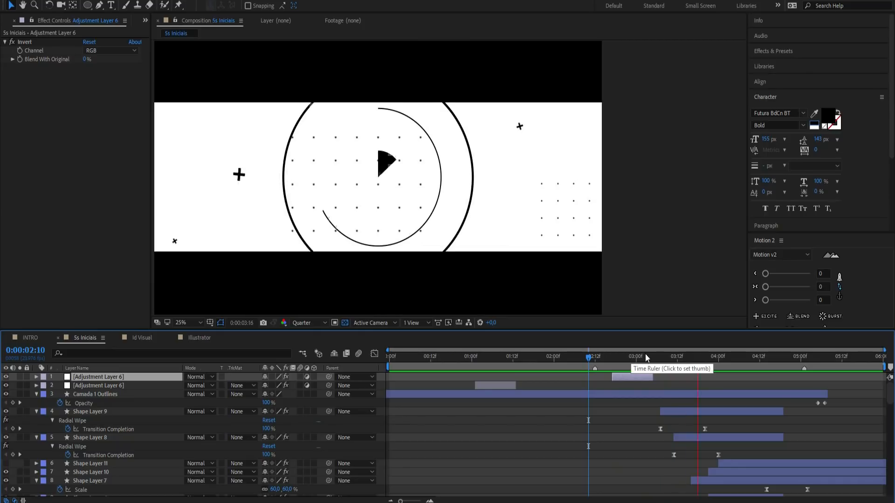
# Duplicate the Invert adjustment layer again, start the copy at 0:00:03:20, shorten it slightly, and preview from 0:00:03:11
pyautogui.click(731, 359)
pyautogui.hotkey('ctrl', 'd')
pyautogui.moveTo(633, 379); pyautogui.dragTo(706, 362)
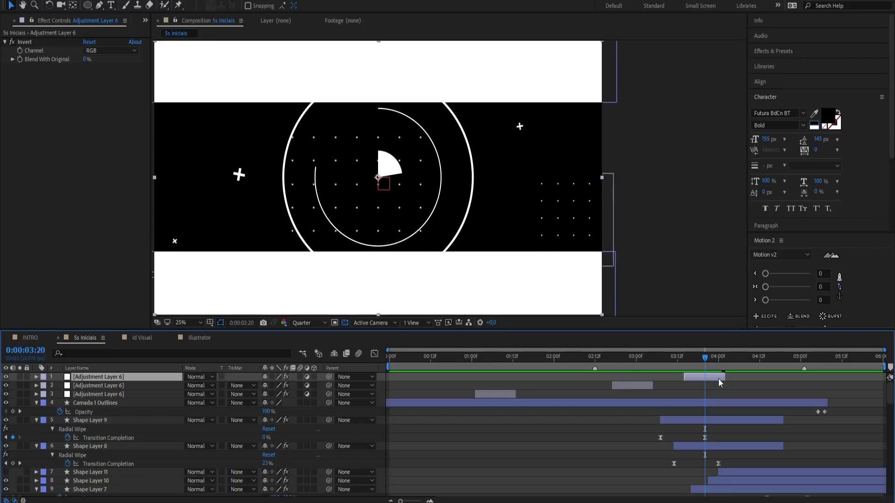
pyautogui.press('[')
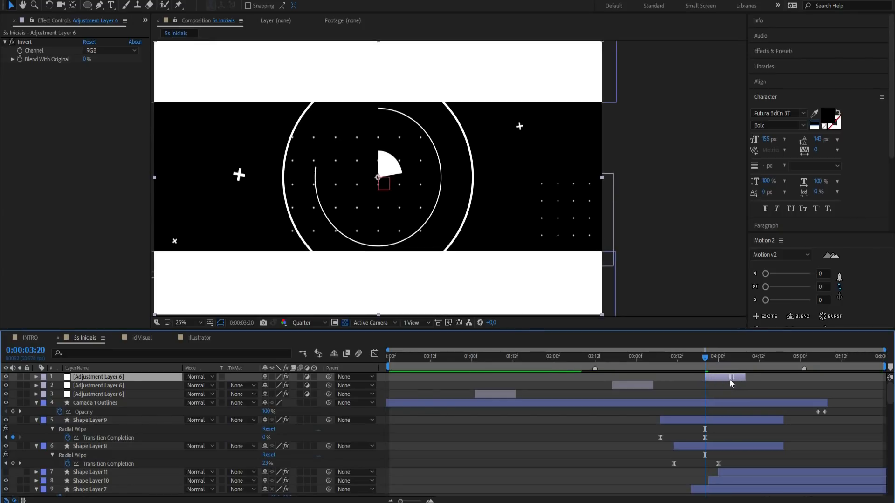
pyautogui.moveTo(745, 378); pyautogui.dragTo(672, 359)
pyautogui.press('space')
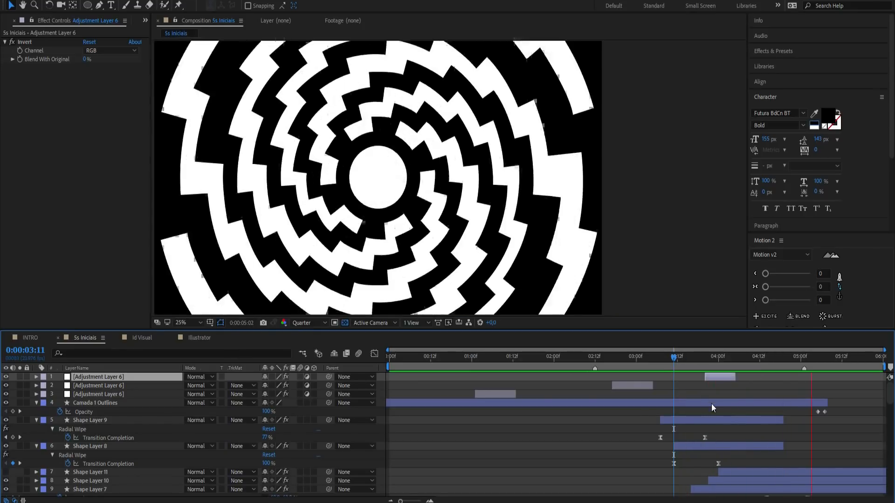
# Preview the whole Ss Iniciais composition from 0:00:00:00 to check the color inversions
pyautogui.moveTo(623, 359); pyautogui.dragTo(368, 357)
pyautogui.press('space')
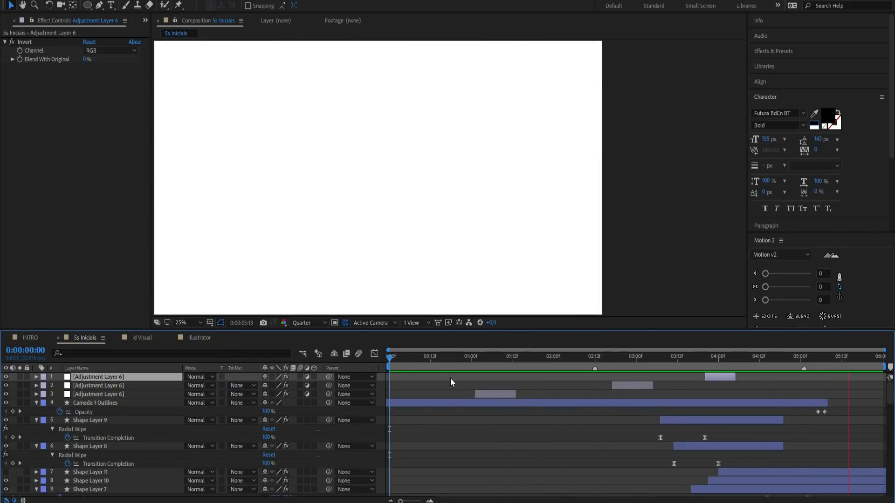
pyautogui.press('space')
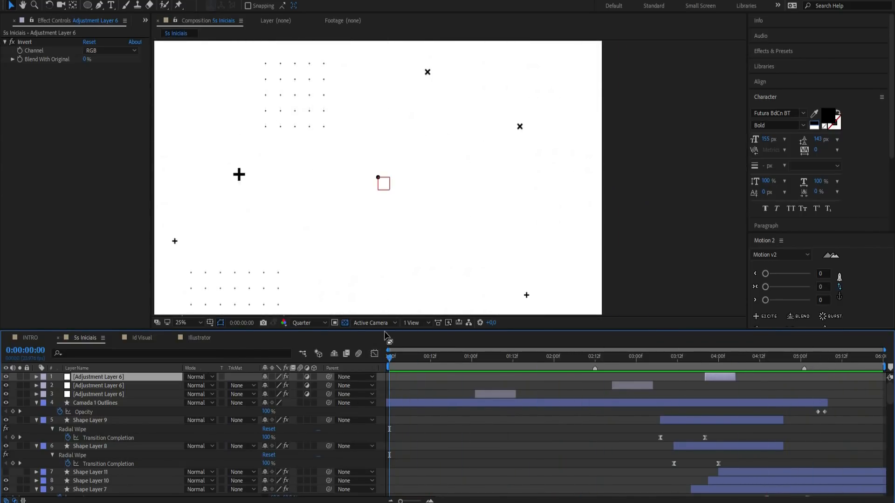
# Open the Id Visual composition and check the contorno titulo frame layer by toggling its visibility
pyautogui.click(154, 339)
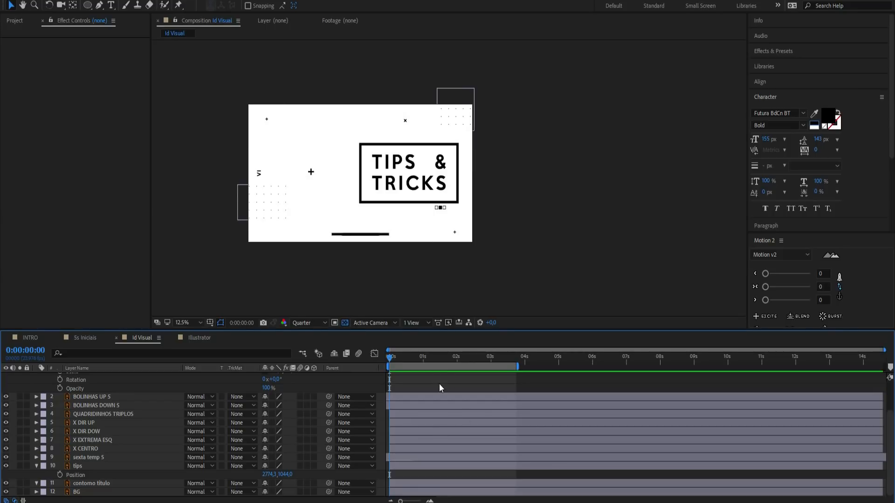
pyautogui.click(372, 170)
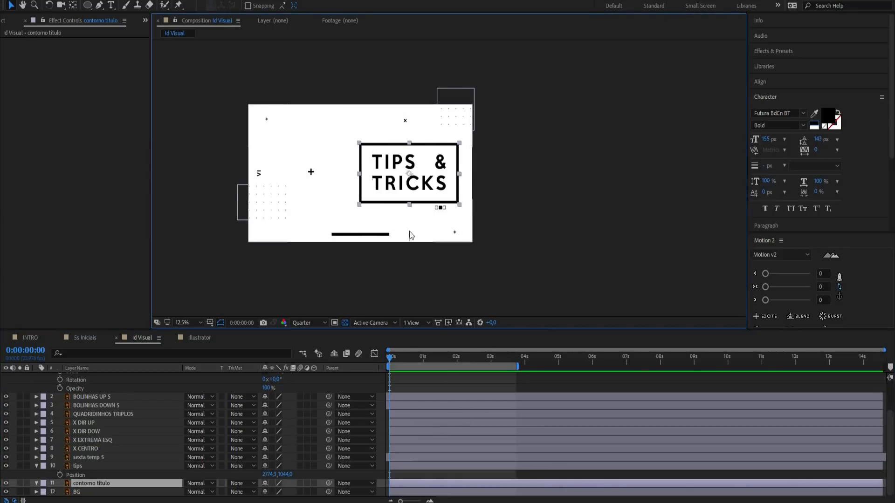
pyautogui.click(5, 485)
pyautogui.click(5, 485)
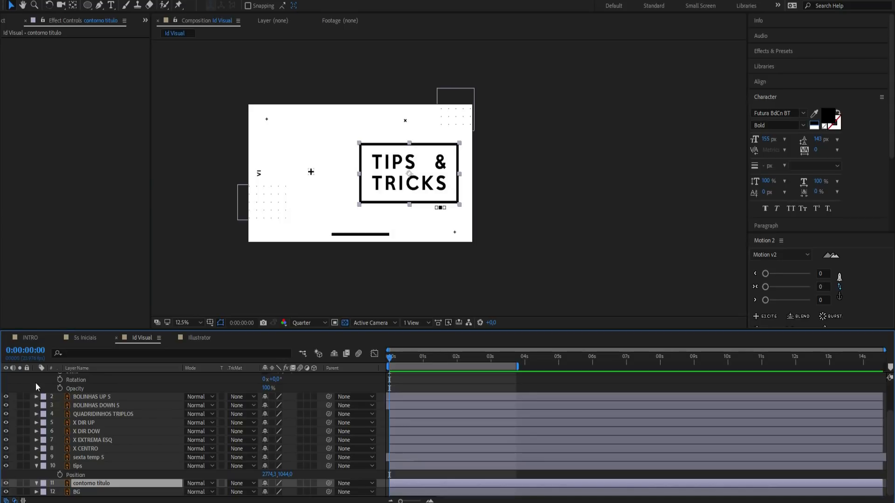
# Open the INTRO composition and preview how the title frame around TIPS & TRICKS draws on
pyautogui.click(27, 338)
pyautogui.moveTo(580, 354); pyautogui.dragTo(541, 351)
pyautogui.press('space')
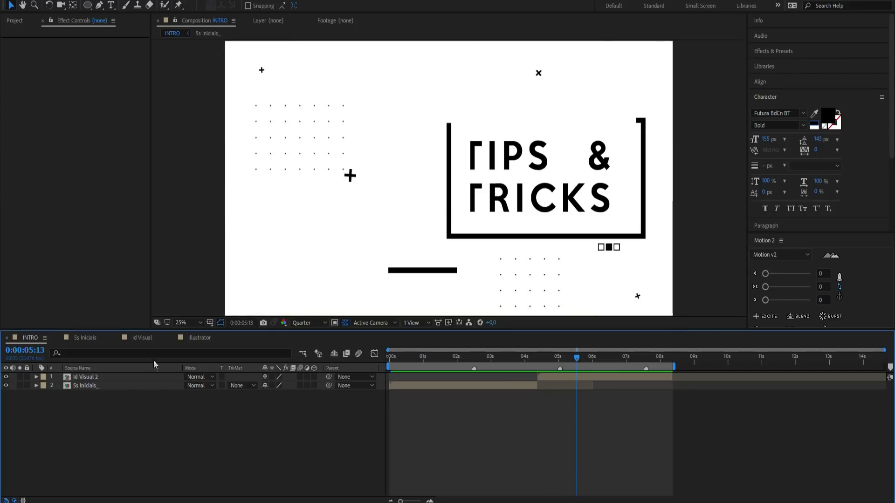
# In Id Visual, trace a closed rectangular mask with the Pen tool along the contorno titulo frame around TIPS & TRICKS
pyautogui.click(200, 337)
pyautogui.click(141, 337)
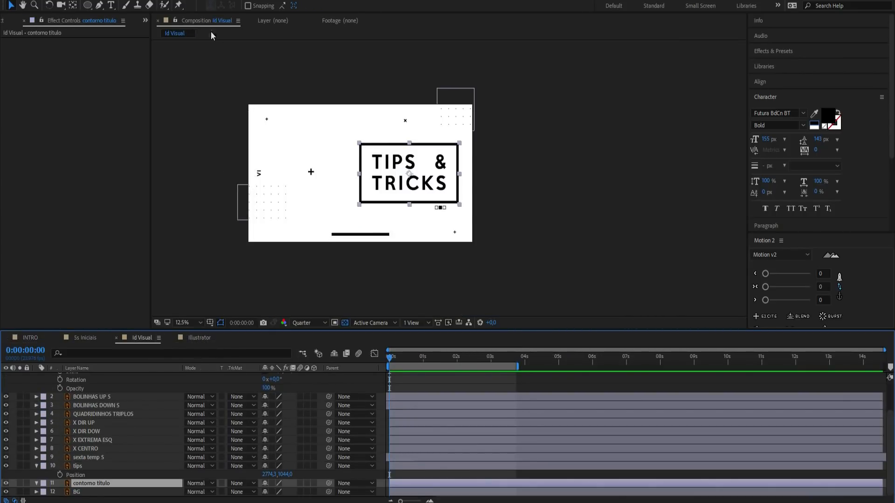
pyautogui.click(100, 5)
pyautogui.press('.')
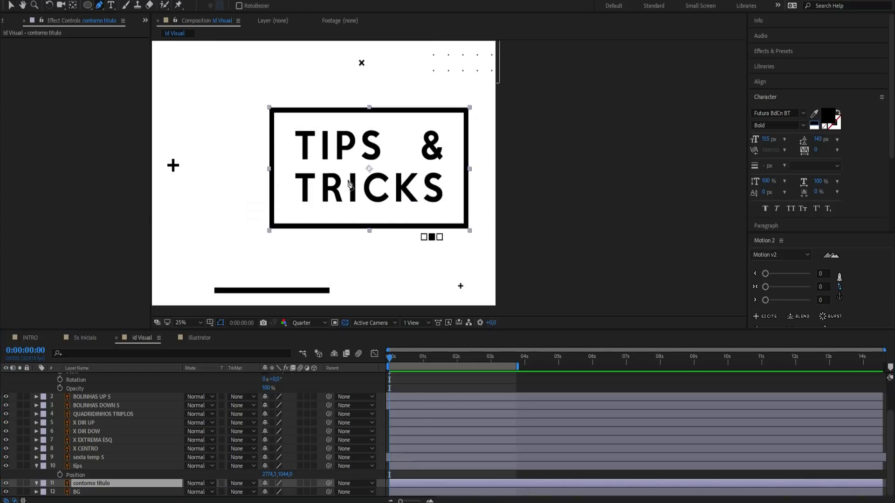
pyautogui.click(272, 111)
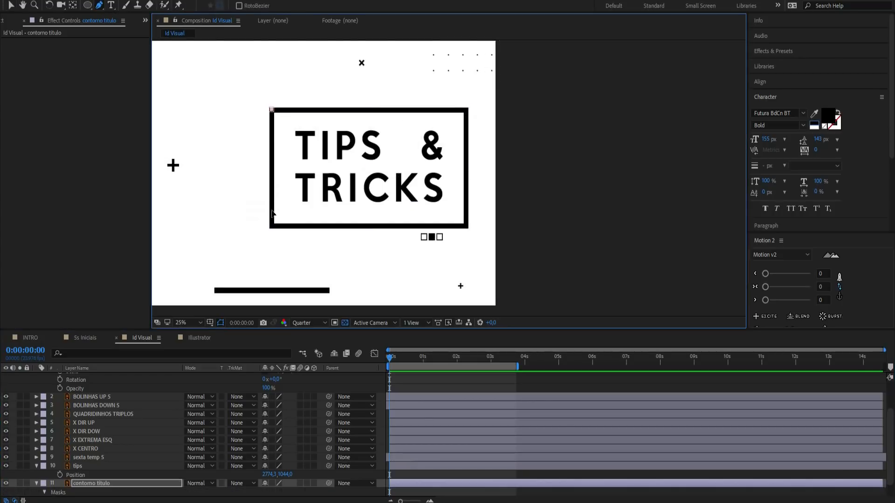
pyautogui.click(466, 228)
pyautogui.rightClick(466, 228)
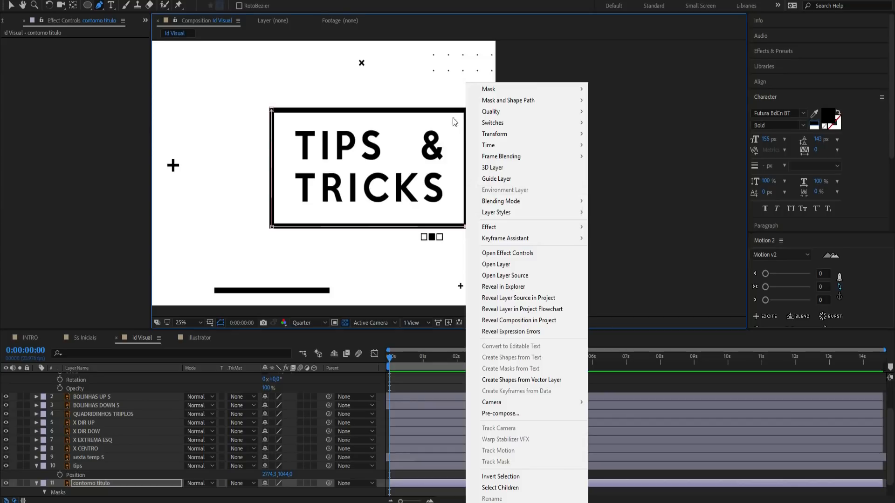
pyautogui.click(470, 1)
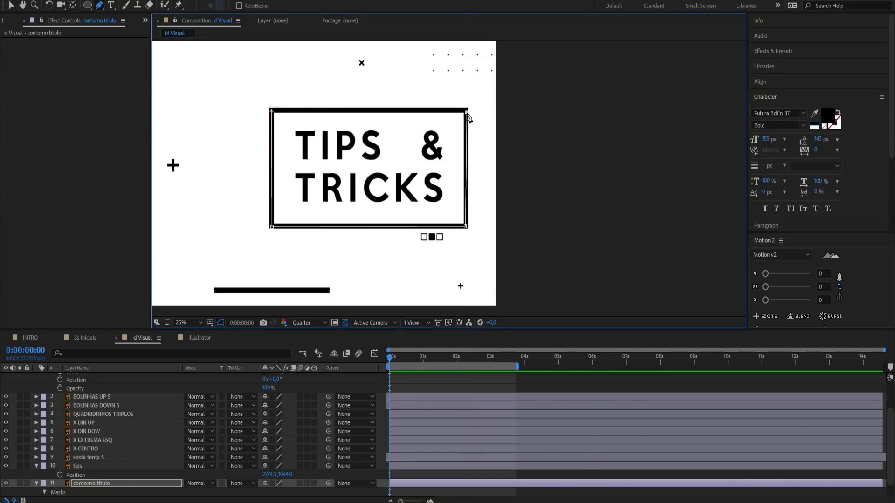
pyautogui.click(274, 112)
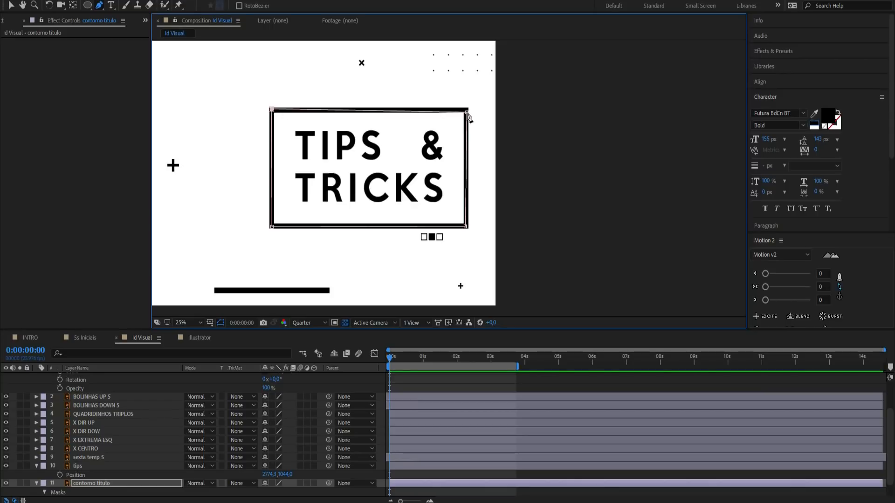
# Apply the Stroke effect to contorno titulo with Brush Size 41,6 and Paint Style Reveal Original Image
pyautogui.rightClick(87, 98)
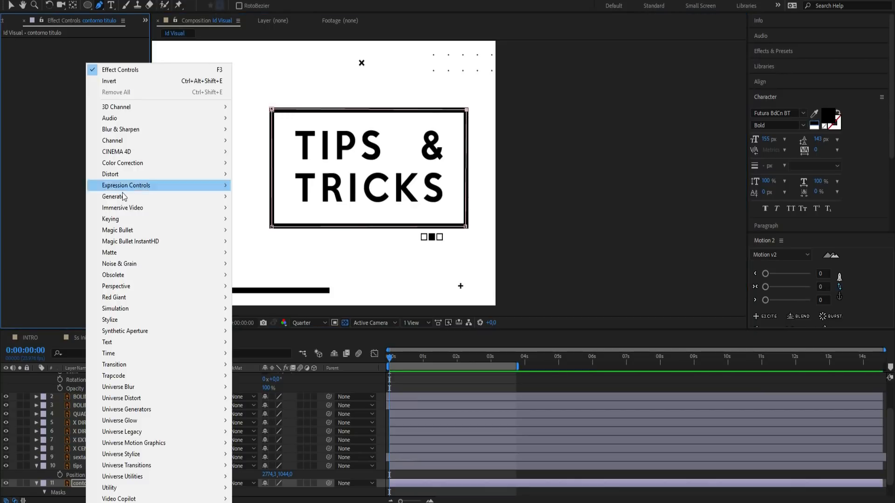
pyautogui.moveTo(146, 202)
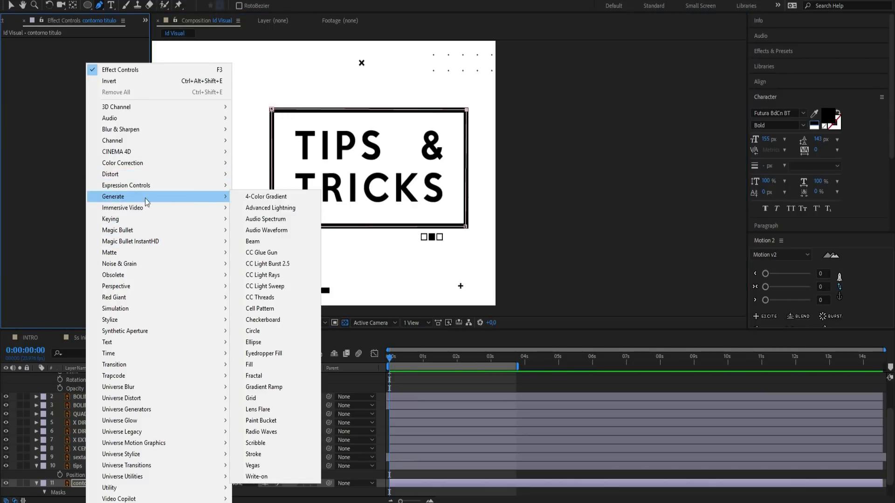
pyautogui.click(254, 454)
pyautogui.moveTo(89, 87); pyautogui.dragTo(186, 86)
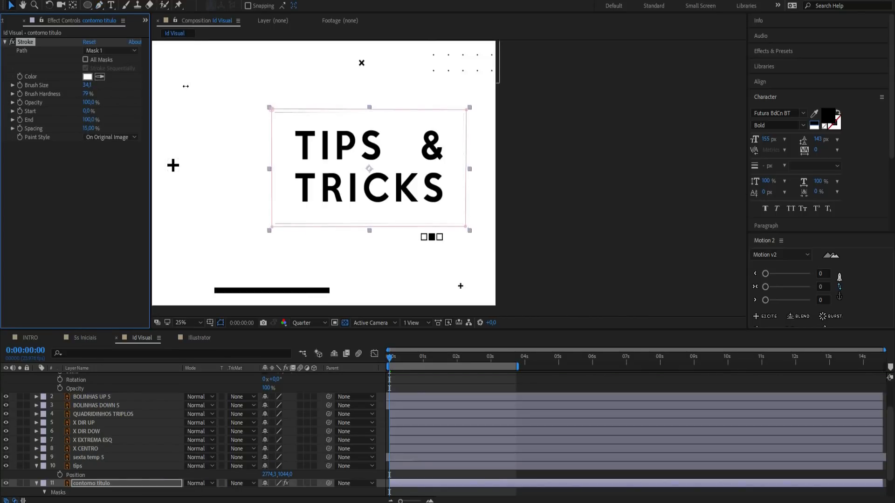
pyautogui.click(120, 137)
pyautogui.click(123, 172)
# Keyframe the Stroke's End from 0% at 0:00:00:00 to 100% at 0:00:00:22 and preview the frame drawing on
pyautogui.moveTo(87, 124); pyautogui.dragTo(29, 120)
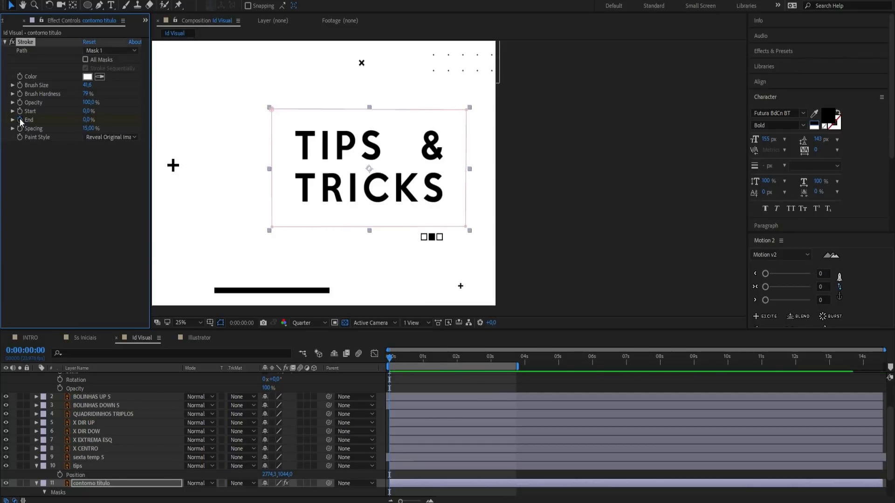
pyautogui.press('space')
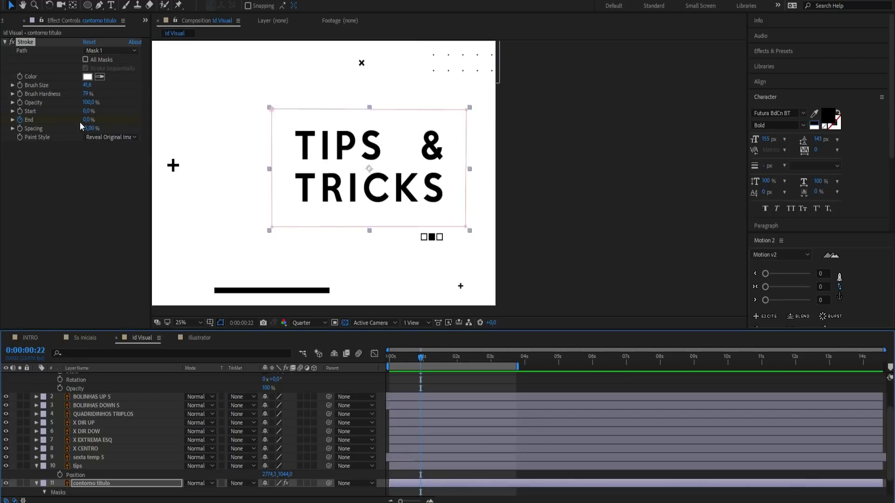
pyautogui.moveTo(90, 122); pyautogui.dragTo(197, 124)
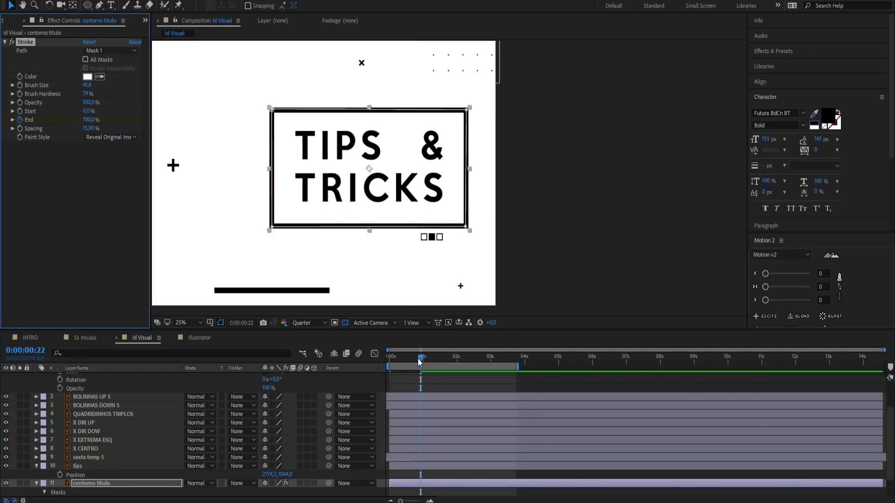
pyautogui.moveTo(420, 359); pyautogui.dragTo(389, 359)
pyautogui.click(435, 382)
pyautogui.press('space')
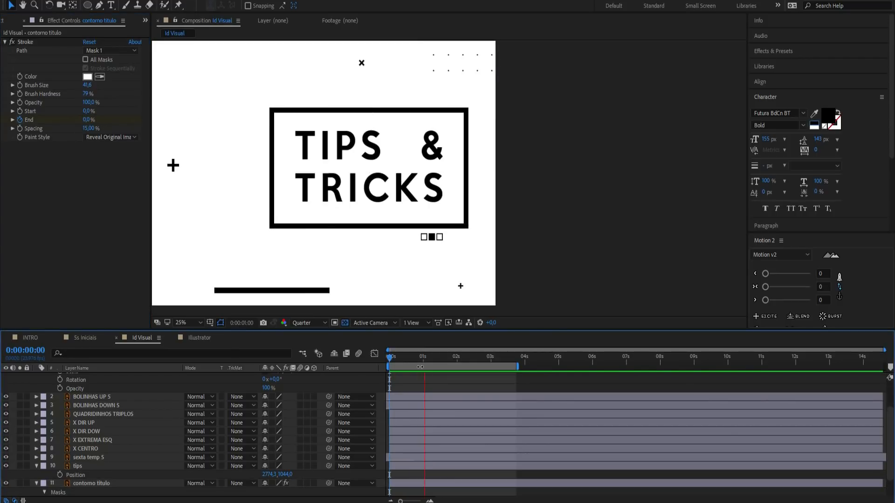
# Ease the Stroke End keyframes, move the second to about 0:00:00:18, preview, and check the frame at 0:00:00:09
pyautogui.press('space')
pyautogui.click(121, 461)
pyautogui.click(121, 466)
pyautogui.press('space')
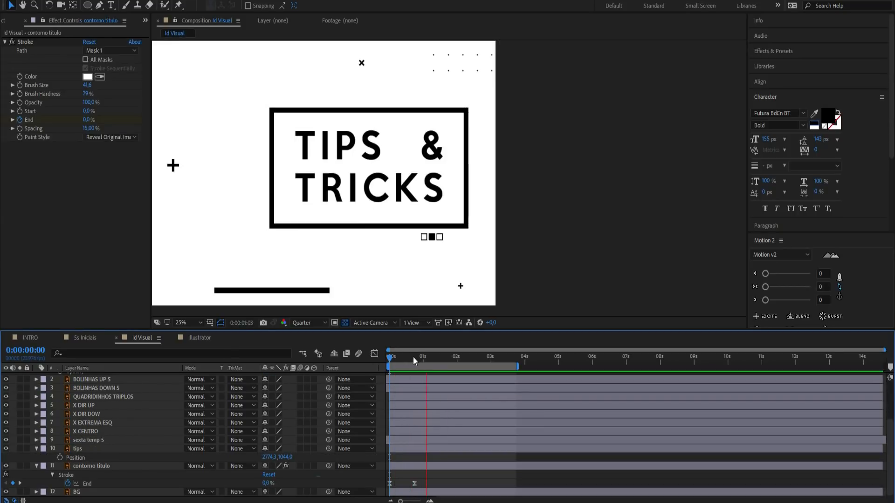
pyautogui.press('space')
pyautogui.moveTo(405, 360)
pyautogui.mouseDown()
pyautogui.moveTo(416, 360)
pyautogui.moveTo(402, 360)
pyautogui.mouseUp()
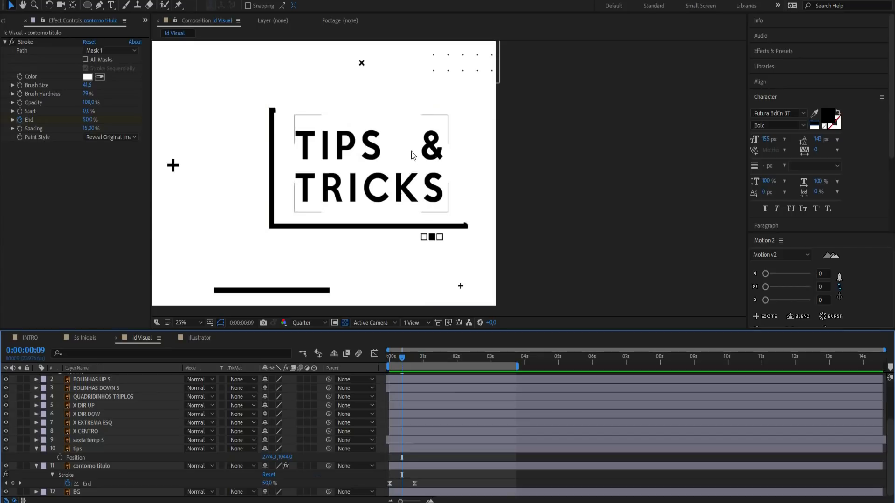
# Keyframe the tips layer's Position from X 1057,3 at 0:00:00:09 to X 2774,3 at about 0:00:01:04
pyautogui.click(400, 167)
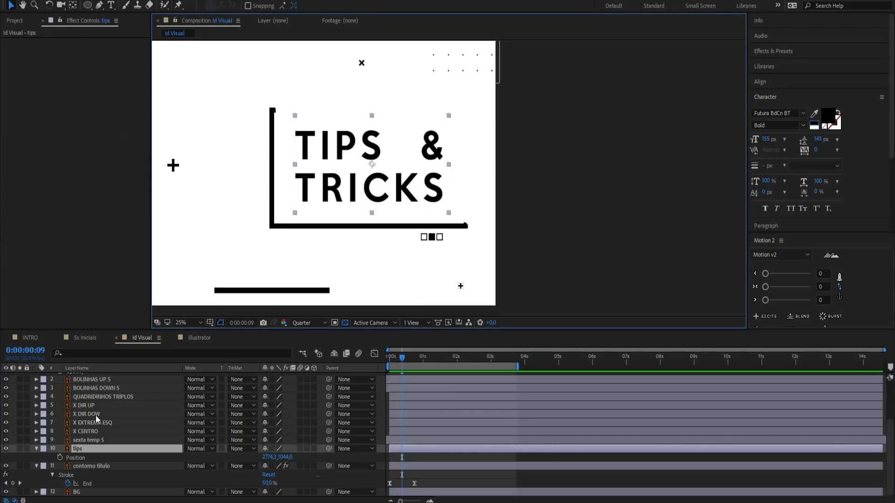
pyautogui.press('p')
pyautogui.press('p')
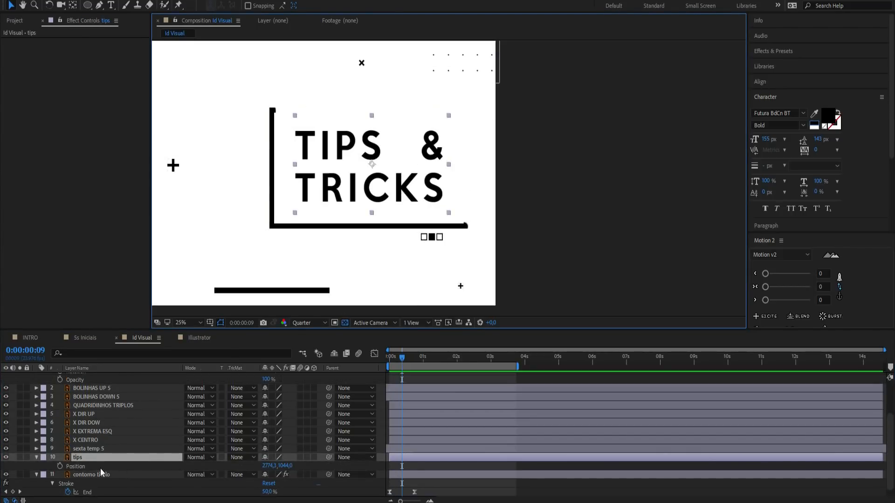
pyautogui.click(60, 466)
pyautogui.moveTo(402, 466); pyautogui.dragTo(429, 466)
pyautogui.moveTo(265, 465); pyautogui.dragTo(212, 466)
pyautogui.moveTo(246, 494); pyautogui.dragTo(242, 494)
# Easy-ease both tips Position keyframes, preview the slide-in, and check the title at 0:00:01:05
pyautogui.moveTo(387, 468); pyautogui.dragTo(476, 468)
pyautogui.press('F9')
pyautogui.press('space')
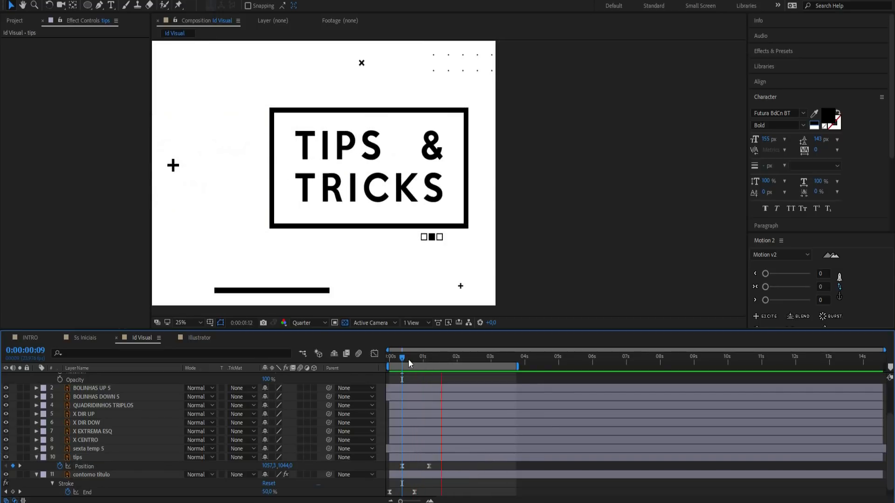
pyautogui.press('space')
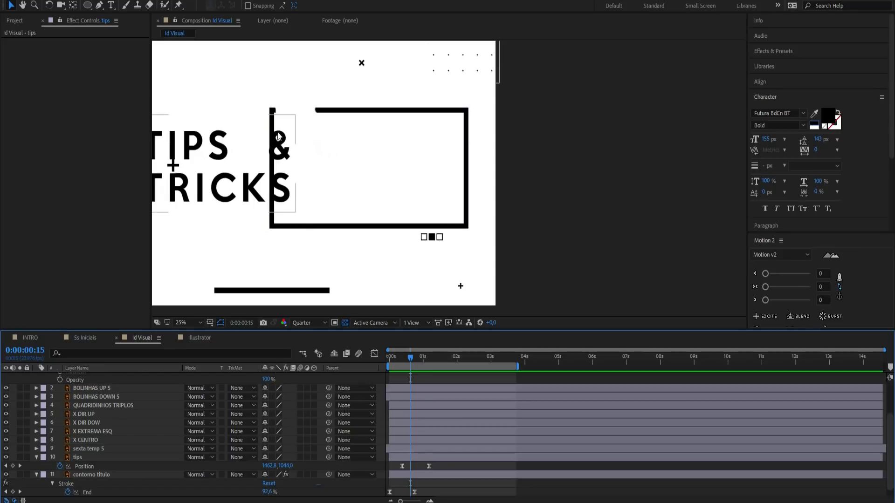
pyautogui.moveTo(409, 359); pyautogui.dragTo(430, 359)
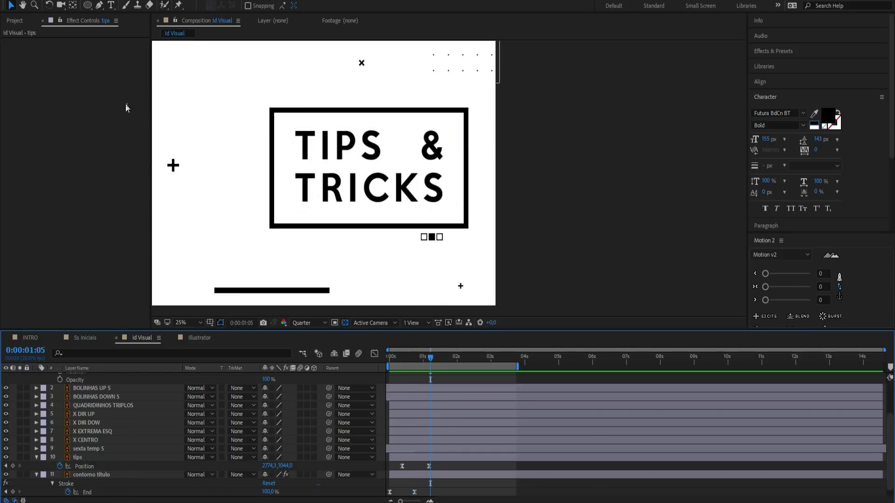
# Draw a filled rectangle shape covering TIPS & TRICKS inside the frame and place its layer directly above tips
pyautogui.moveTo(88, 8); pyautogui.dragTo(112, 6)
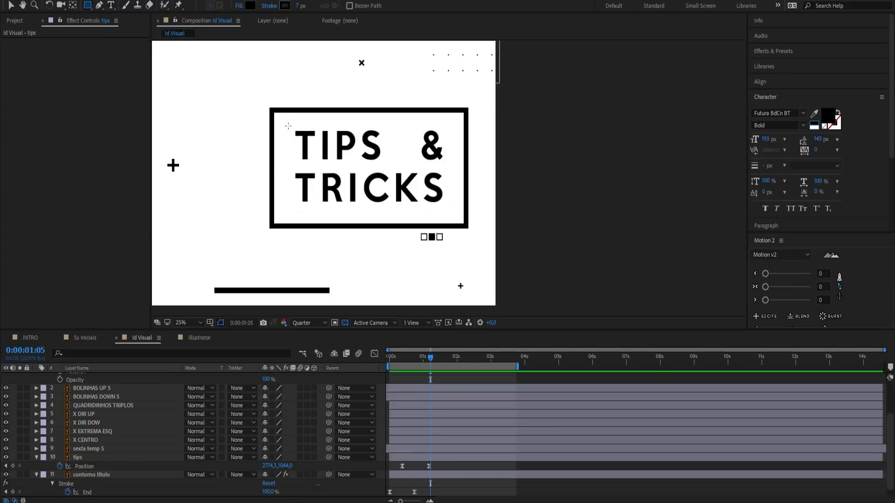
pyautogui.moveTo(286, 124); pyautogui.dragTo(455, 212)
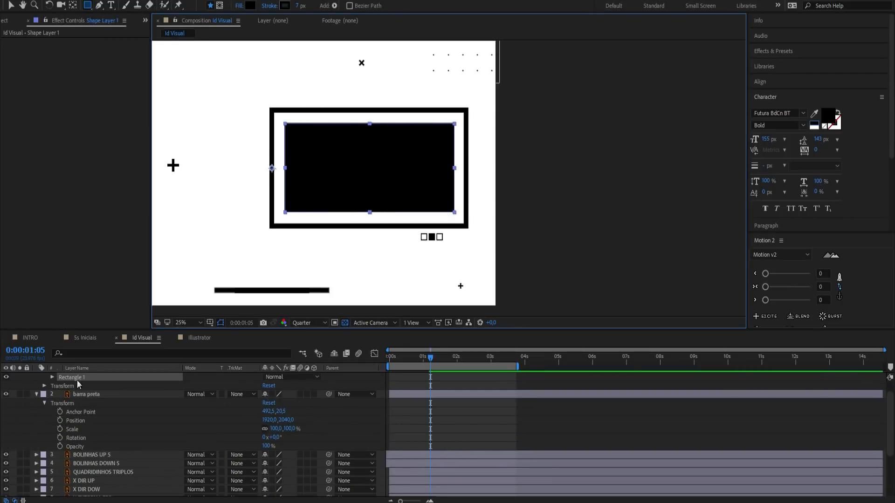
pyautogui.scroll(1, 93, 401)
pyautogui.moveTo(102, 376); pyautogui.dragTo(129, 450)
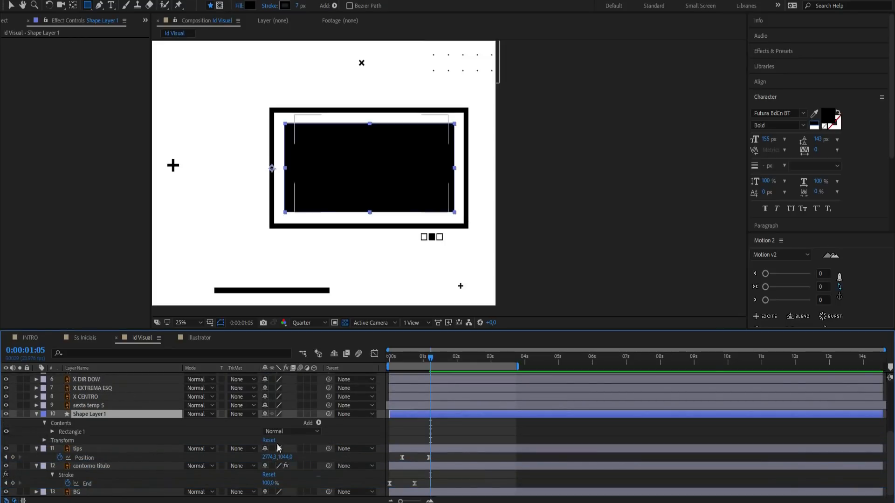
# Set the tips layer's track matte to Alpha Matte "Shape Layer 1" and preview the title reveal from the start
pyautogui.click(248, 448)
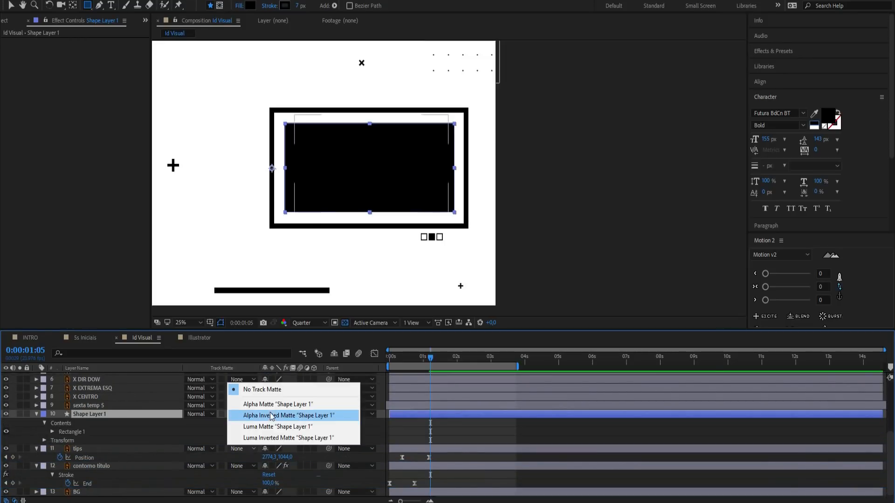
pyautogui.click(261, 402)
pyautogui.press('space')
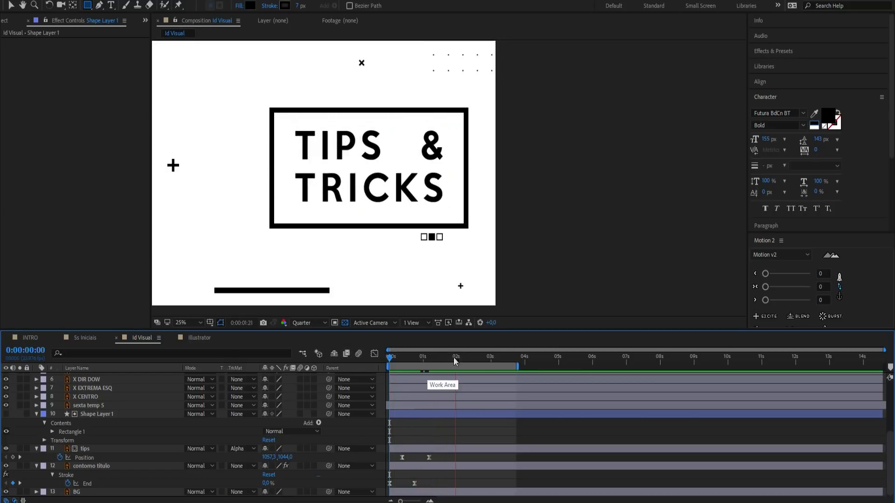
pyautogui.press('space')
pyautogui.scroll(4, 491, 437)
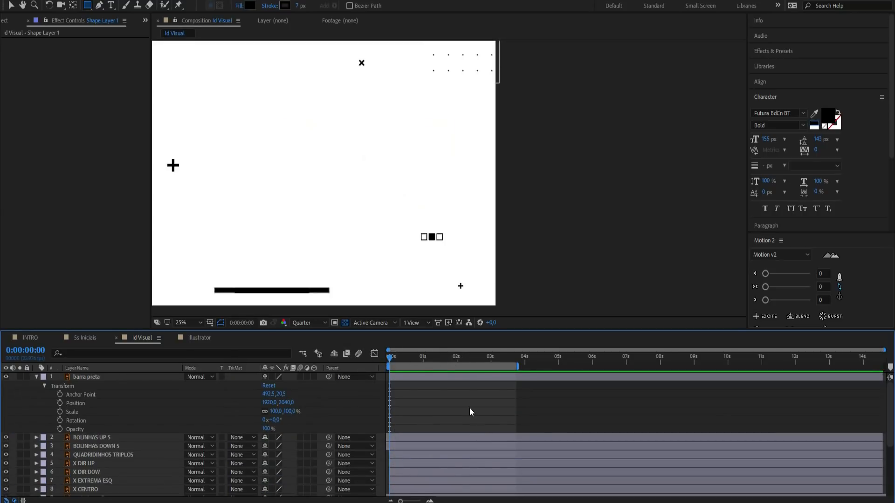
pyautogui.scroll(-1, 340, 138)
# Copy the Invert adjustment layer from Ss Iniciais into Id Visual and start it at 0:00:01:00
pyautogui.moveTo(353, 158); pyautogui.dragTo(393, 199)
pyautogui.moveTo(393, 359); pyautogui.dragTo(424, 358)
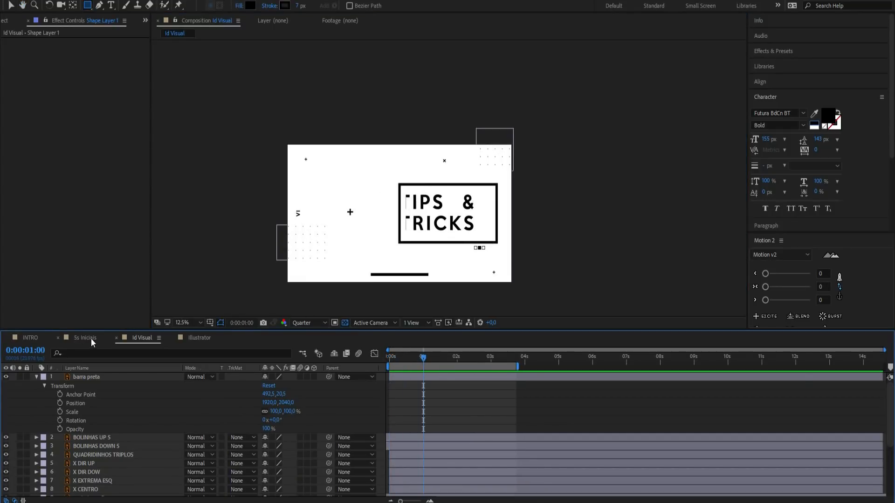
pyautogui.click(86, 338)
pyautogui.click(141, 337)
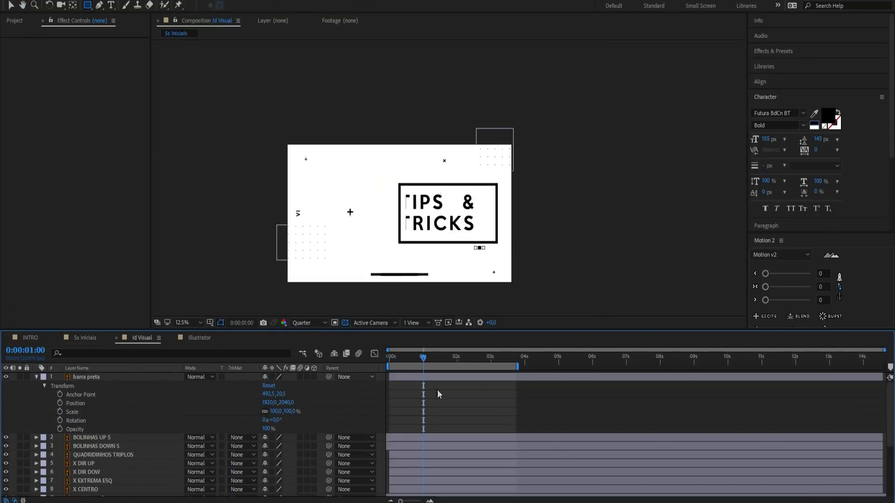
pyautogui.hotkey('ctrl', 'v')
pyautogui.moveTo(522, 378); pyautogui.dragTo(435, 377)
# Mask the Invert adjustment layer with a closed diagonal strip drawn with the Pen tool across the composition
pyautogui.click(99, 5)
pyautogui.click(288, 105)
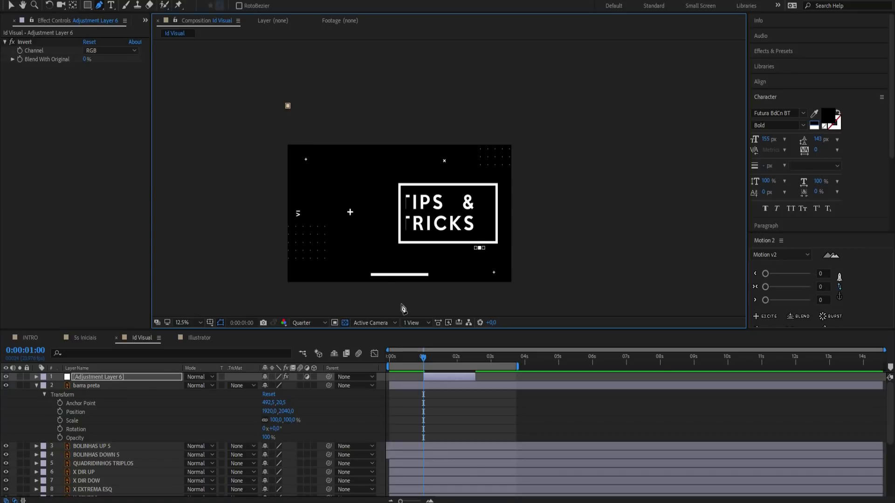
pyautogui.click(288, 106)
# Keyframe the adjustment layer's Position from X -644,0 at 0:00:01:00 to X 5594,0 at 0:00:01:20, with eased keyframes
pyautogui.press('p')
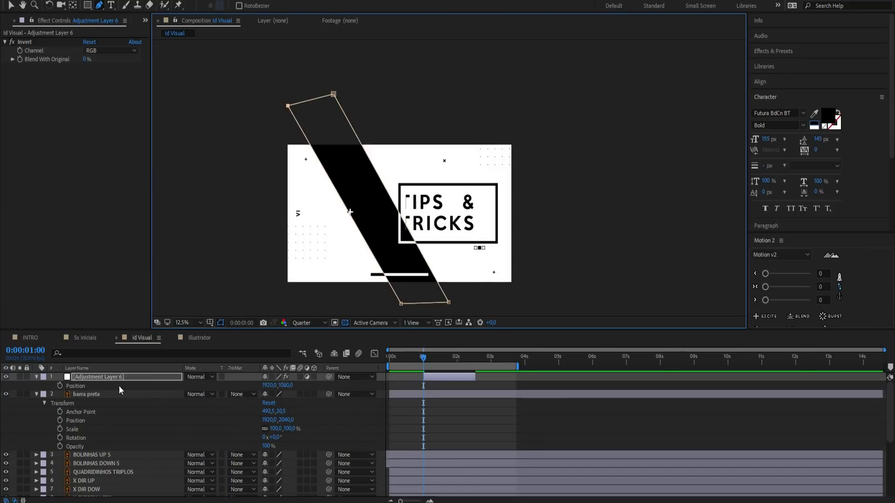
pyautogui.click(60, 386)
pyautogui.moveTo(423, 386); pyautogui.dragTo(451, 386)
pyautogui.moveTo(235, 387); pyautogui.dragTo(154, 387)
pyautogui.moveTo(262, 385); pyautogui.dragTo(243, 385)
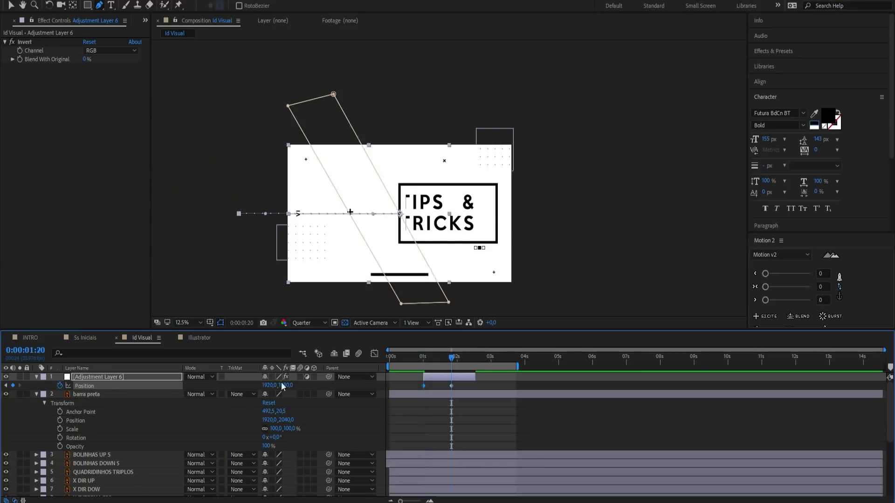
pyautogui.moveTo(270, 385); pyautogui.dragTo(428, 365)
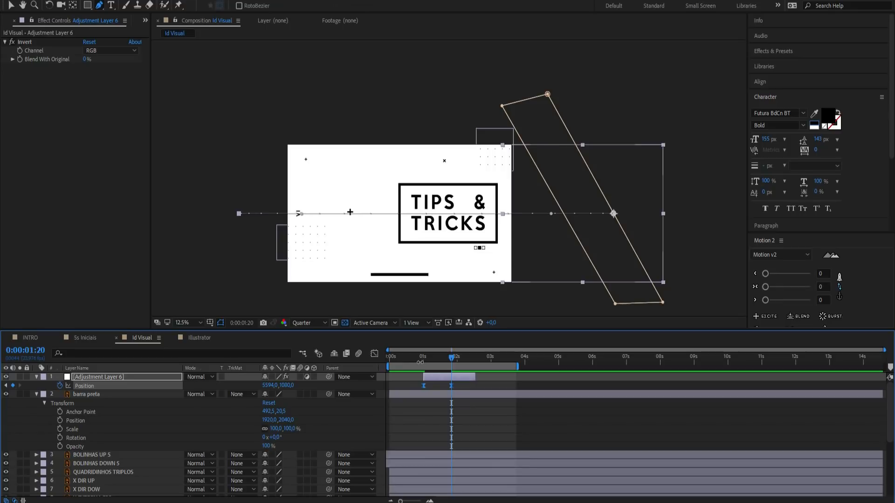
# Preview the diagonal sweep and move its second Position keyframe to the end of the adjustment layer
pyautogui.click(420, 358)
pyautogui.press('space')
pyautogui.click(417, 358)
pyautogui.click(458, 386)
pyautogui.moveTo(451, 386); pyautogui.dragTo(474, 386)
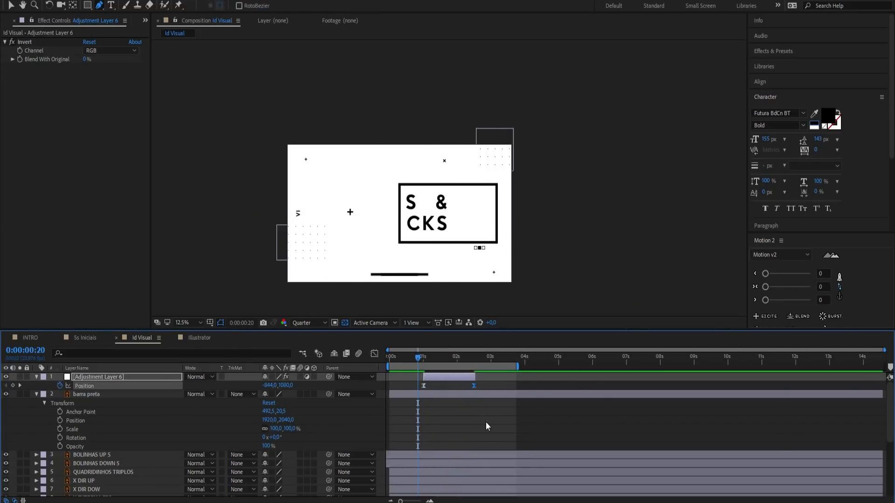
# Preview the Id Visual animation from the start, checking the title reveal and the slower inverted sweep
pyautogui.click(479, 414)
pyautogui.press('space')
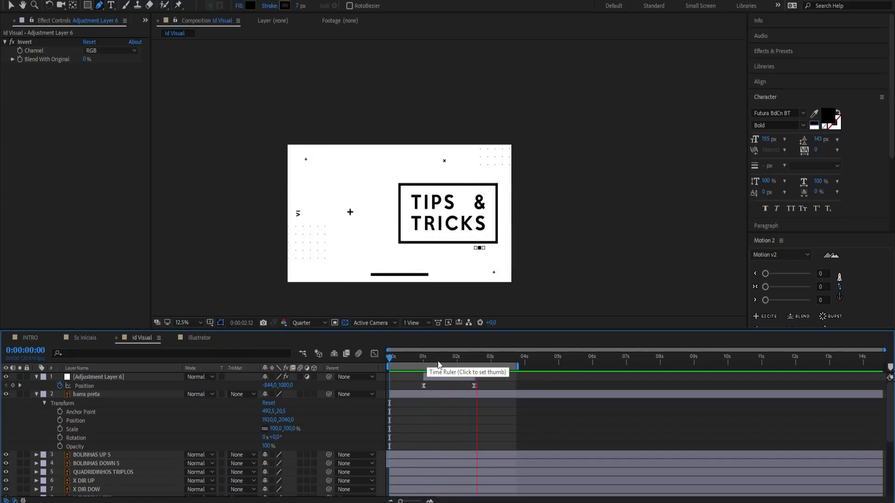
pyautogui.press('space')
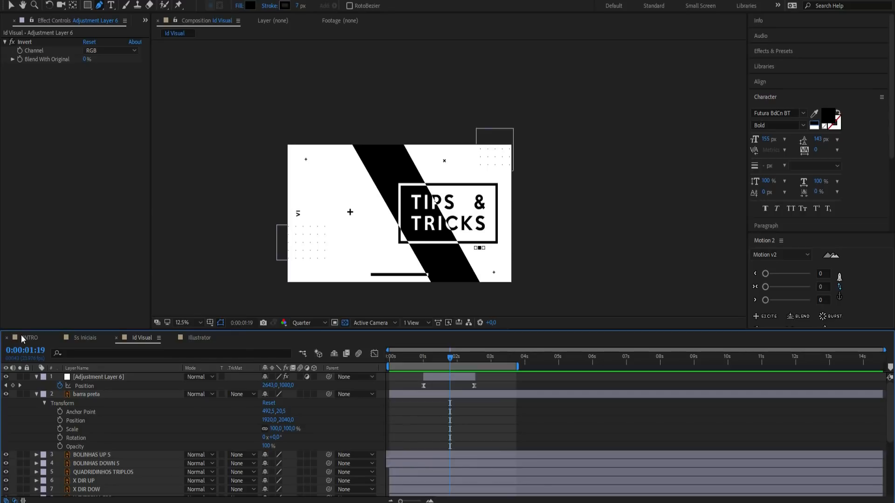
pyautogui.moveTo(420, 360); pyautogui.dragTo(371, 355)
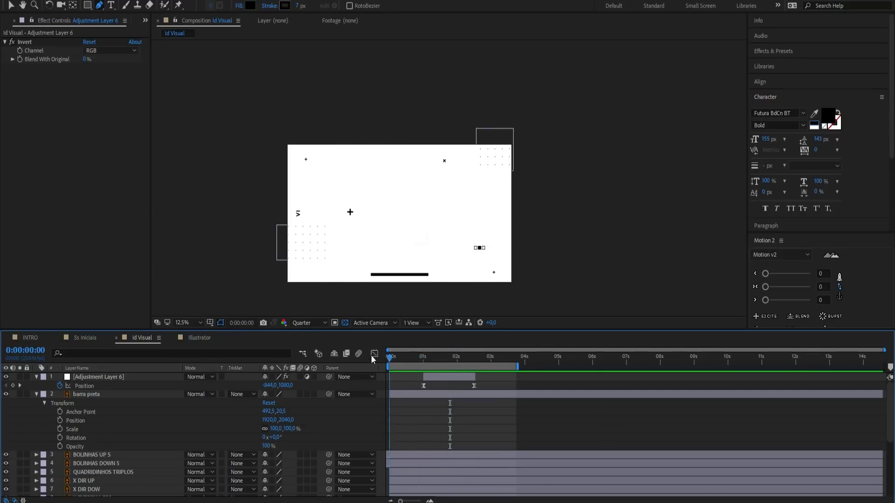
pyautogui.press('space')
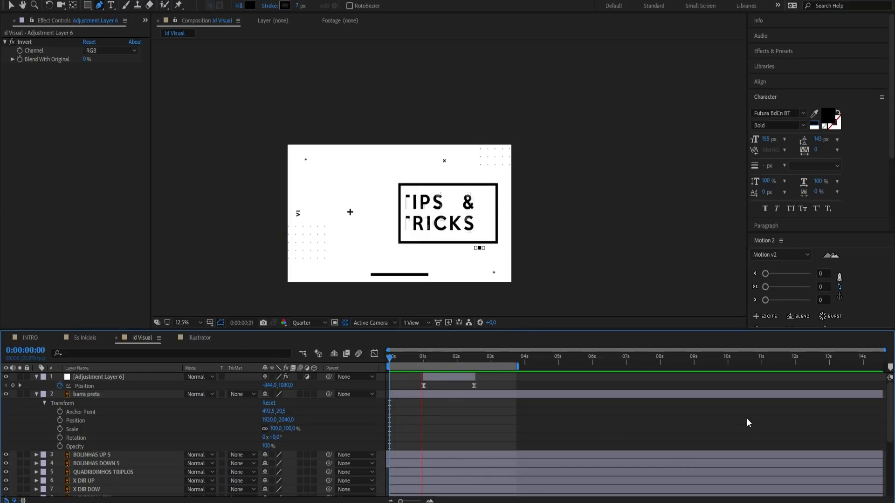